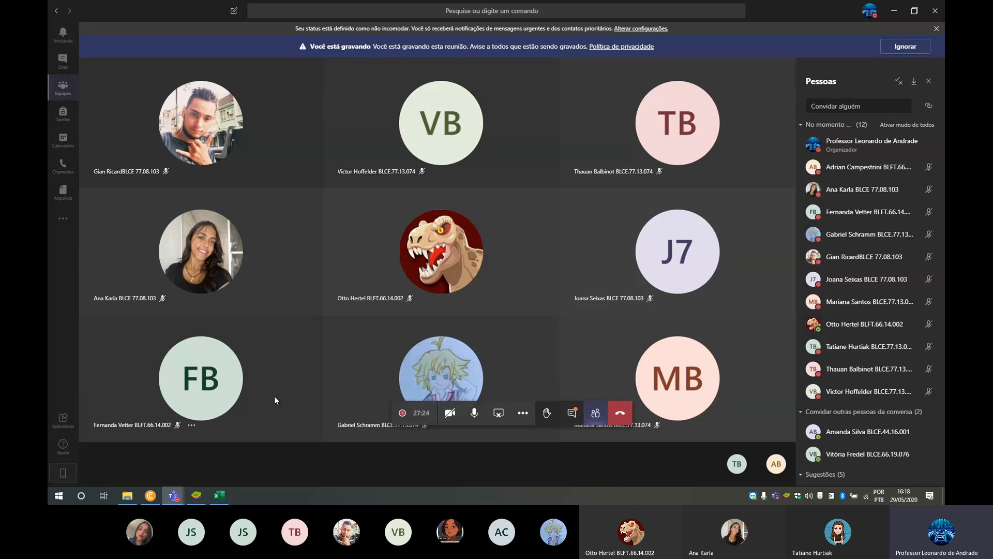
- Switch to Excel and select several blank cell ranges on Planilha1, including A1:N14, A1:L11 and A15:C19, to show the grid
mouse_move(673, 392)
left_click(220, 496)
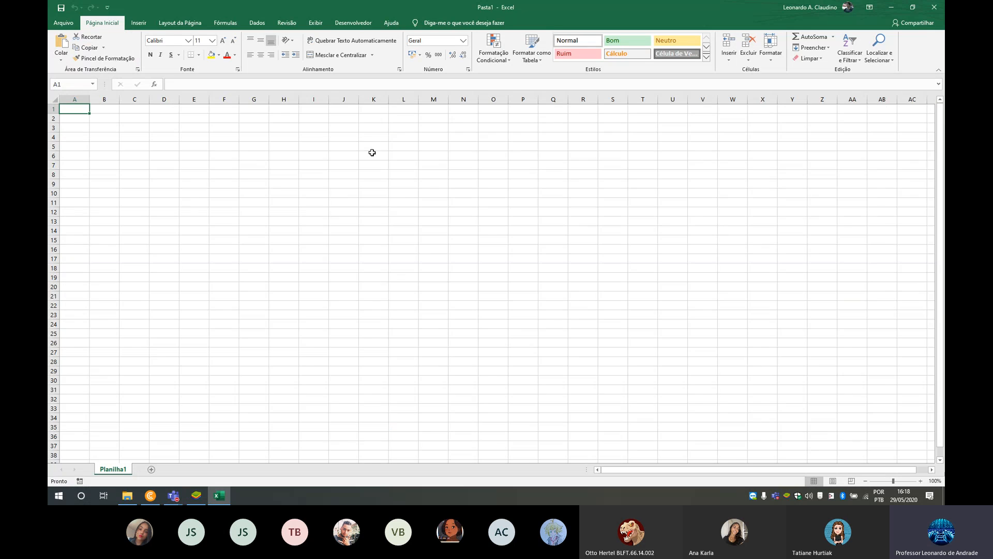
scroll(171, 172, "up", 5)
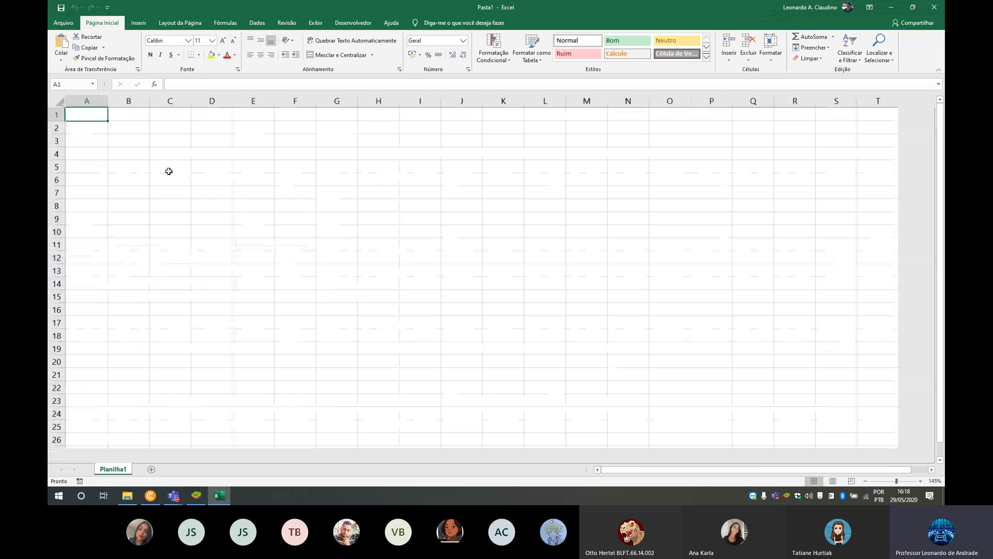
scroll(215, 180, "down", 1)
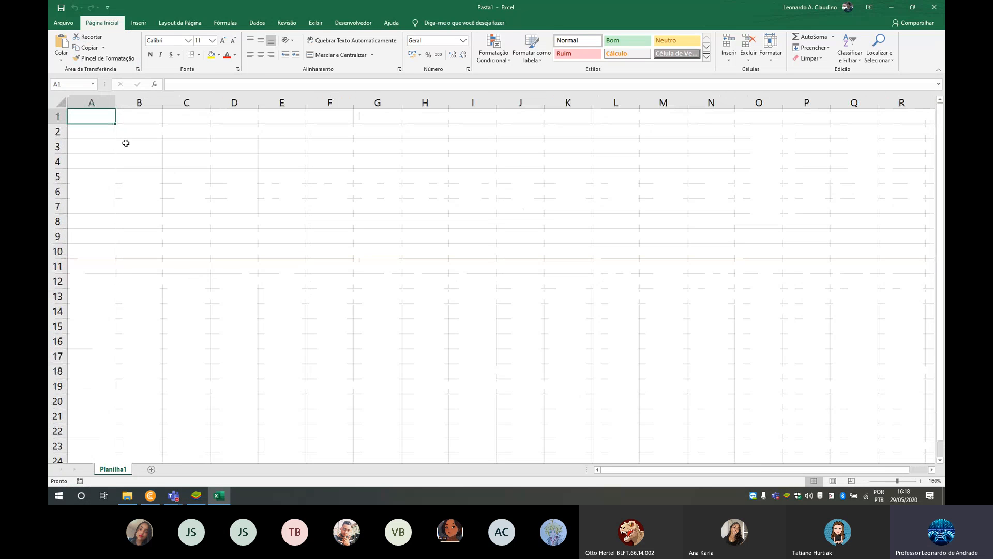
left_click_drag(95, 120, 711, 310)
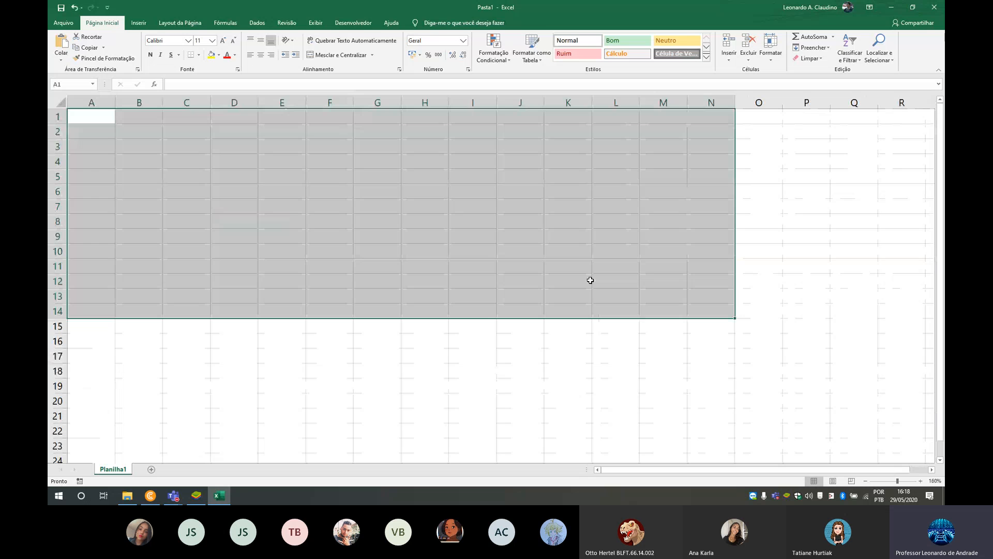
left_click(533, 207)
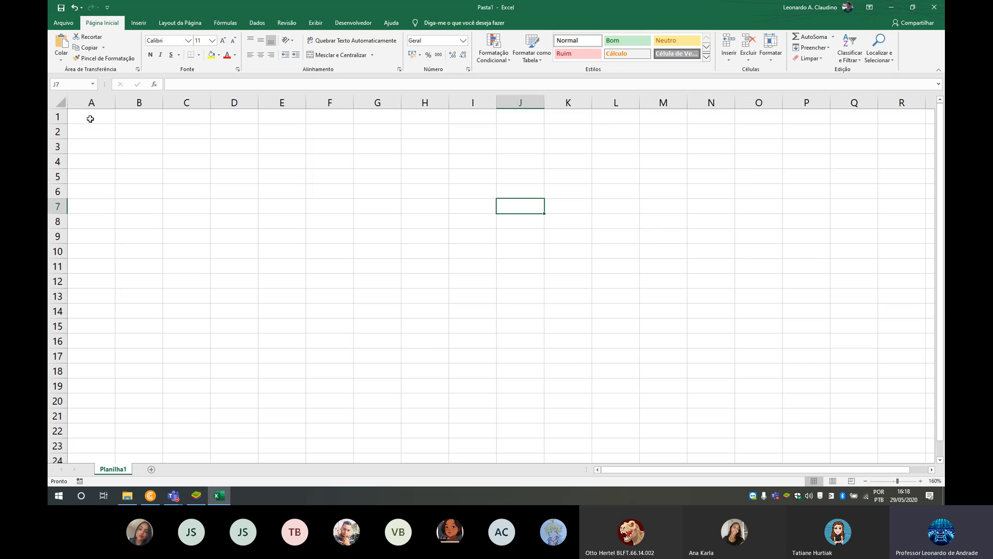
left_click_drag(90, 119, 621, 262)
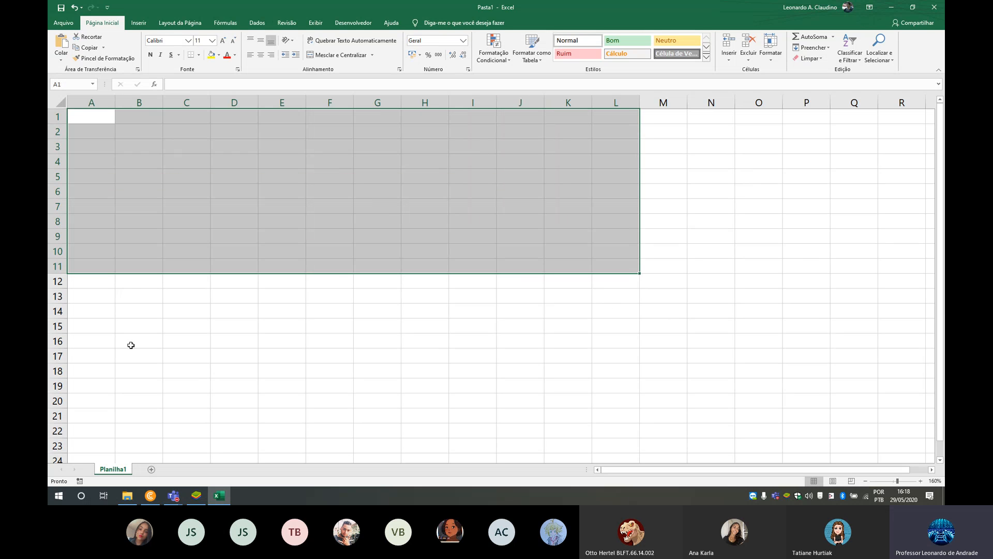
left_click_drag(98, 331, 200, 390)
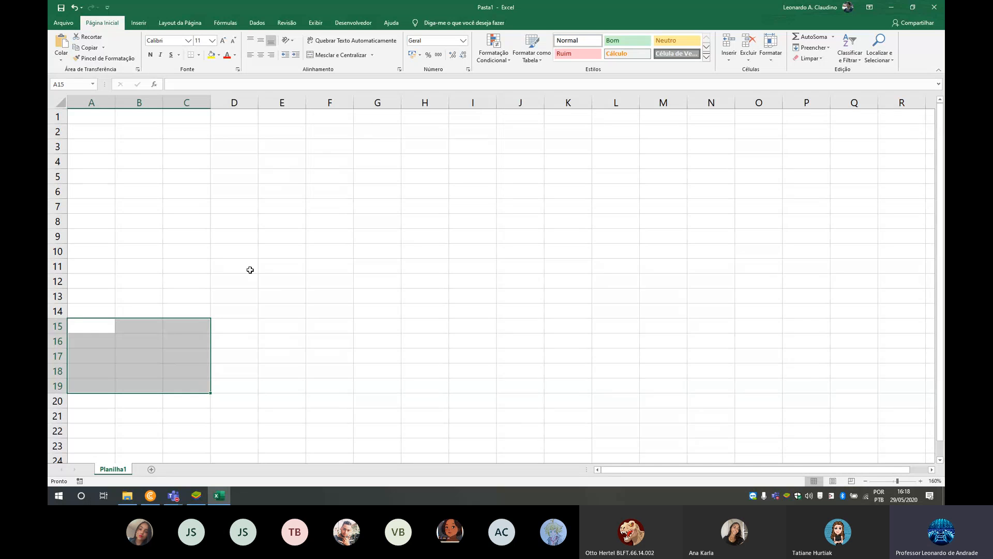
left_click(299, 265)
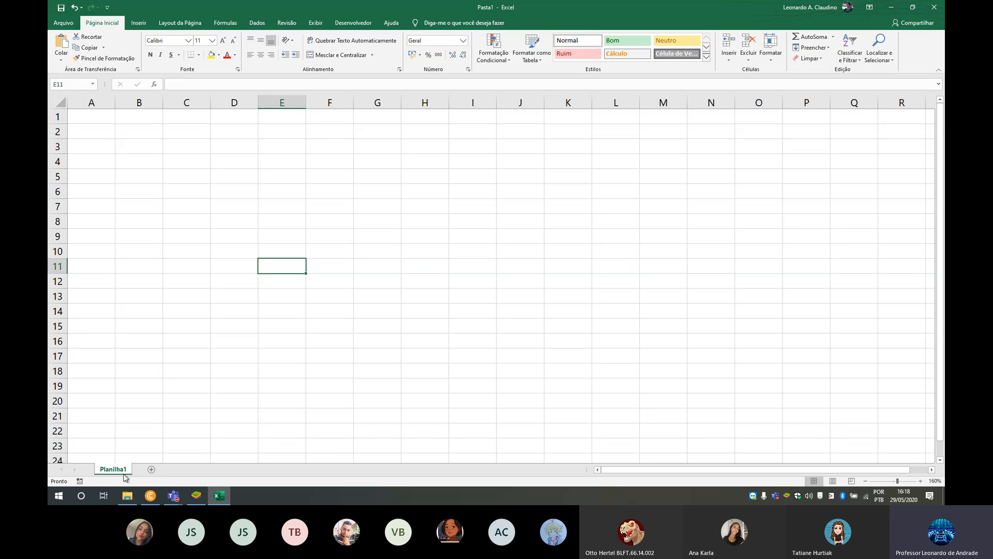
- Add a second worksheet to the workbook and switch between Planilha1 and the new sheet
left_click(152, 470)
left_click(123, 472)
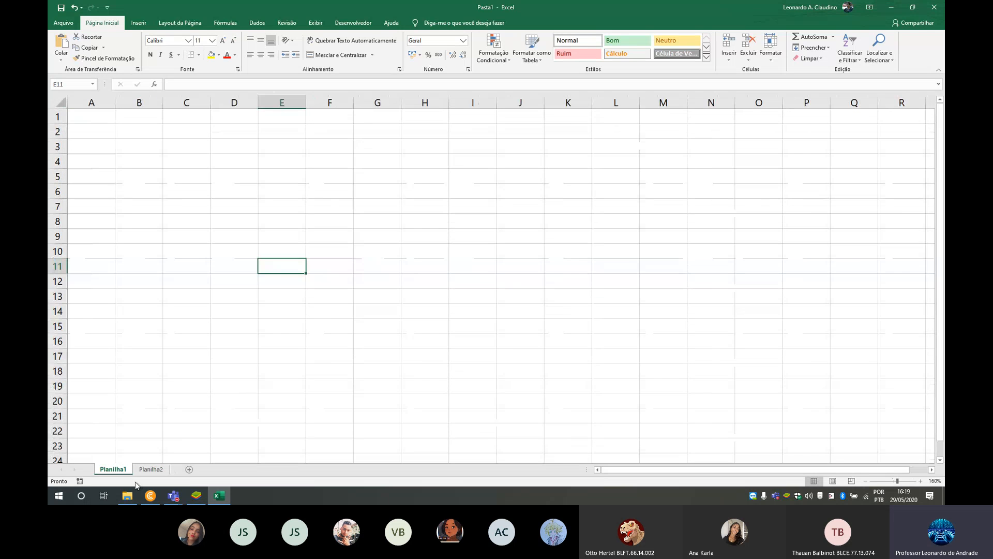
left_click(151, 470)
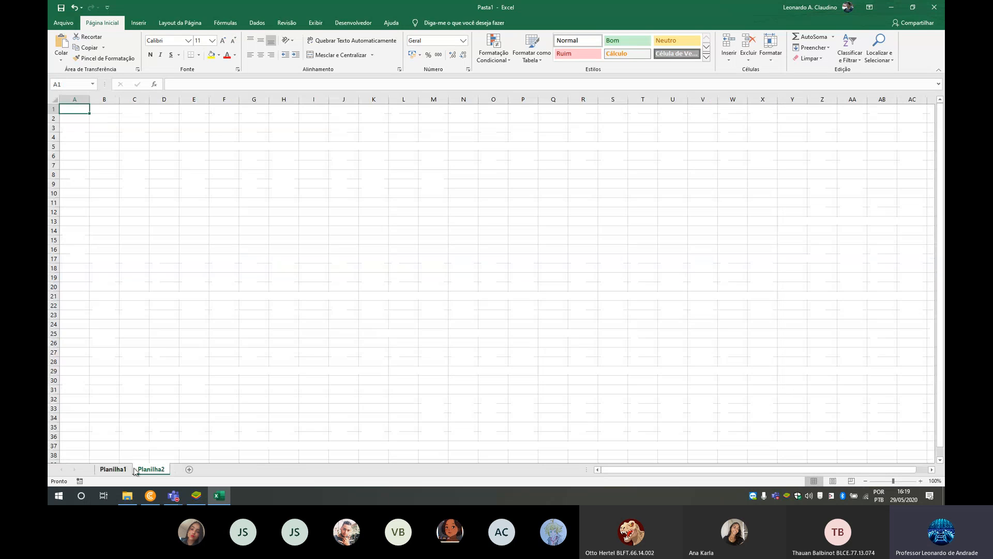
- Switch to the Office app in BlueStacks and add a second sheet to a blank workbook there
left_click(196, 495)
left_click(388, 309)
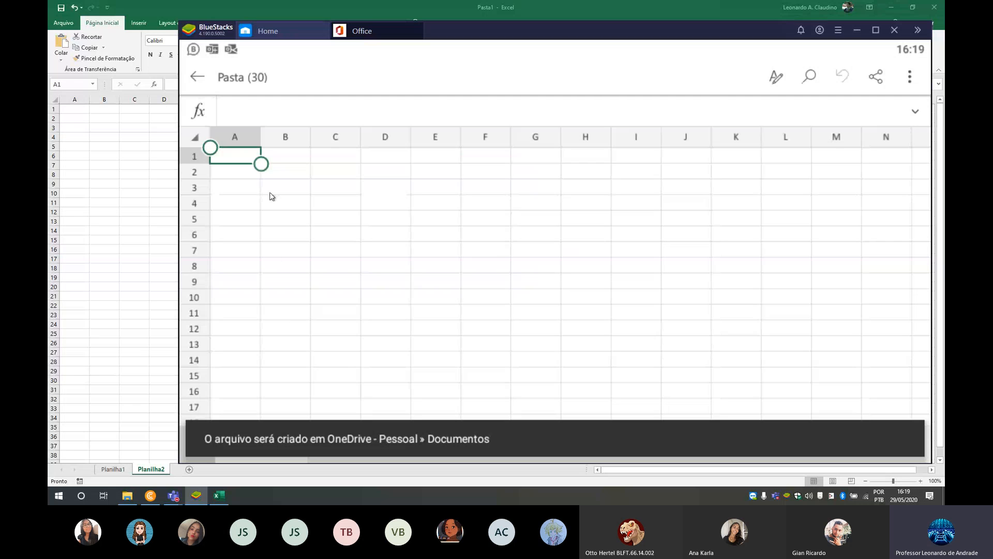
left_click(741, 318)
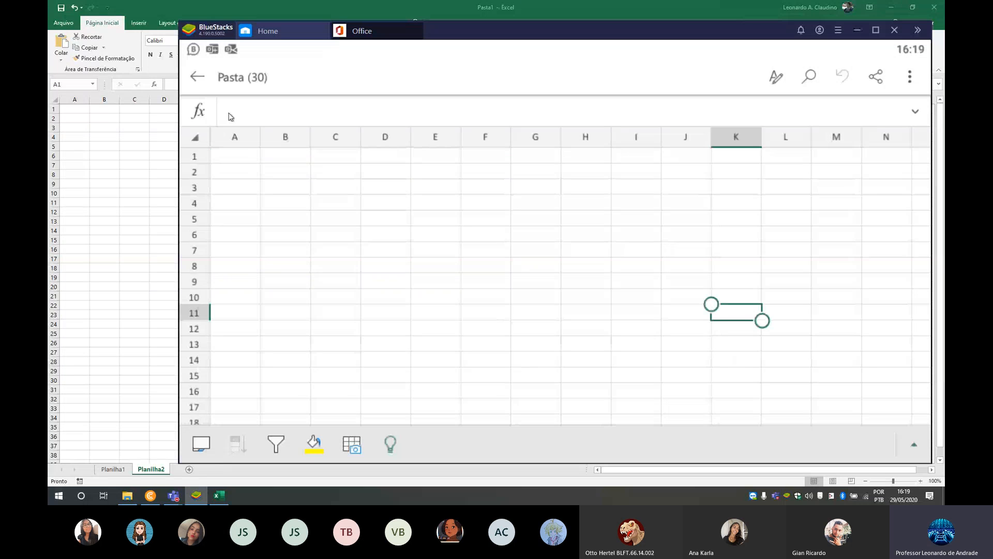
left_click(243, 162)
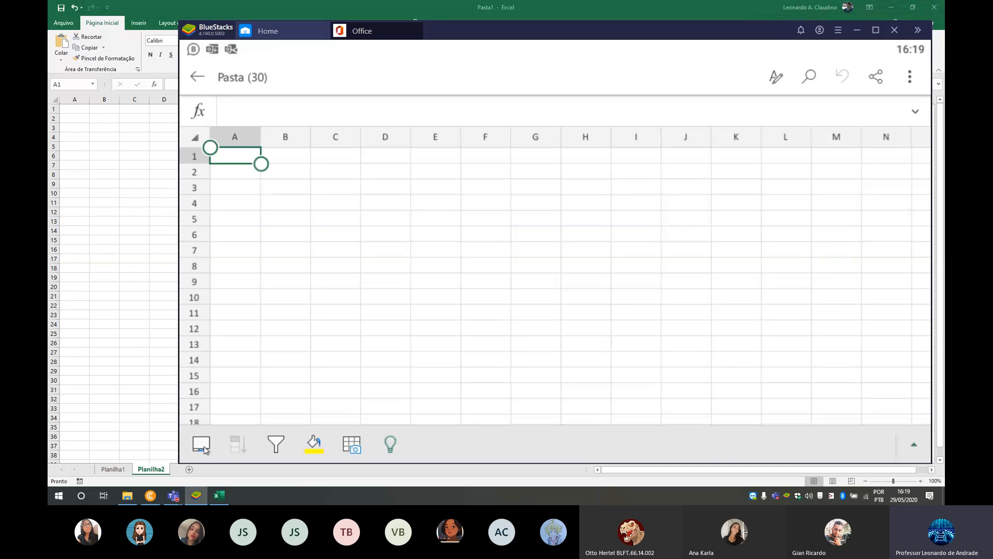
left_click(202, 444)
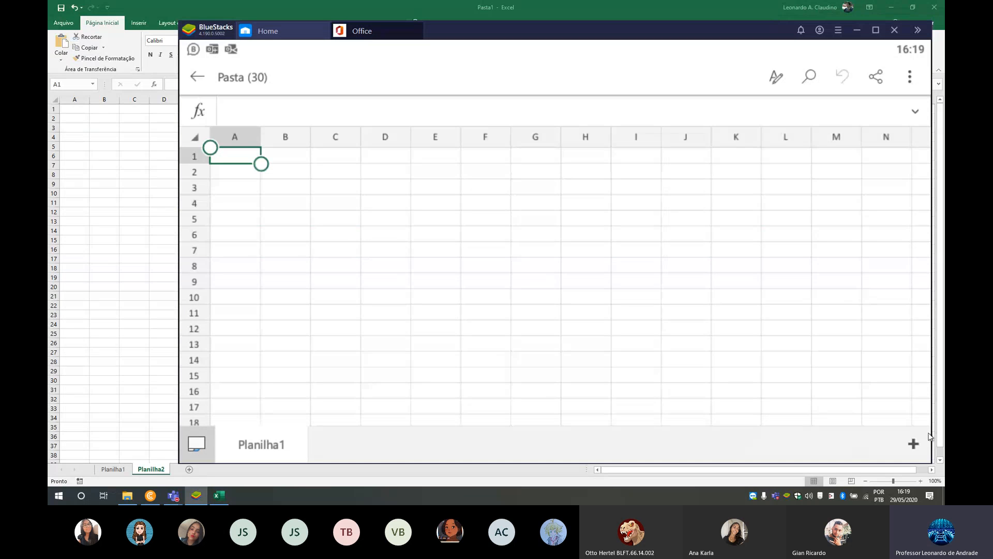
left_click(914, 443)
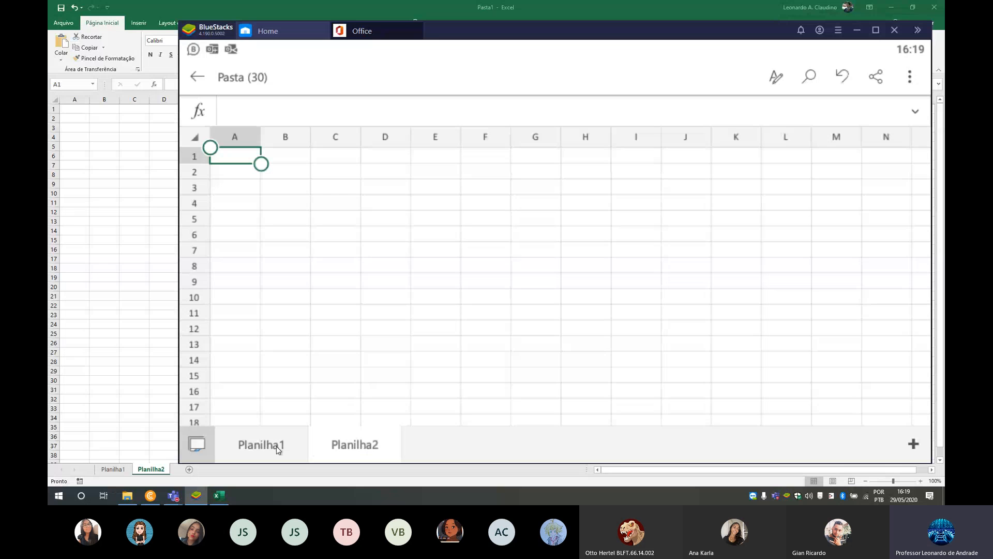
- Return to desktop Excel and compare Planilha2 with Planilha1, selecting a block of blank cells on each sheet
left_click(105, 201)
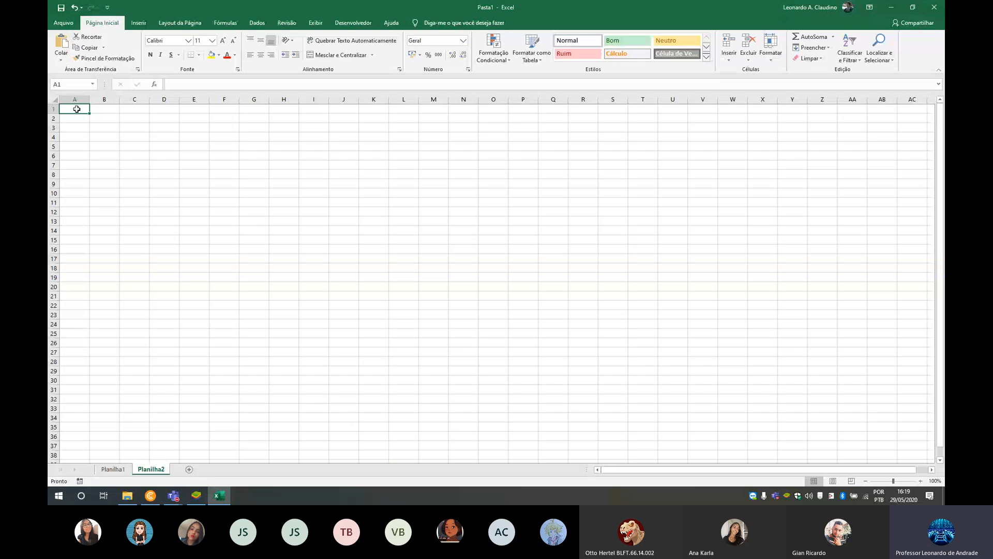
left_click_drag(76, 109, 643, 273)
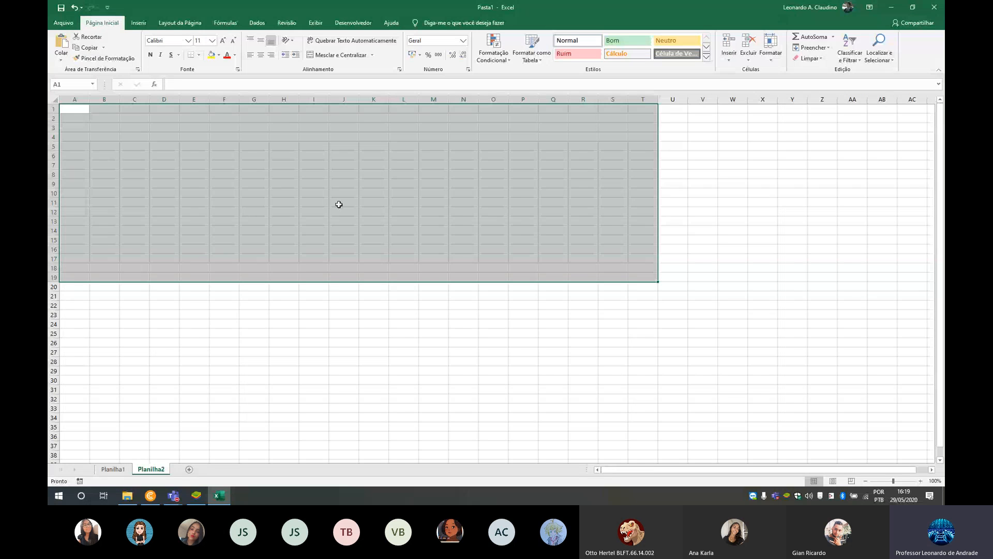
left_click(284, 165)
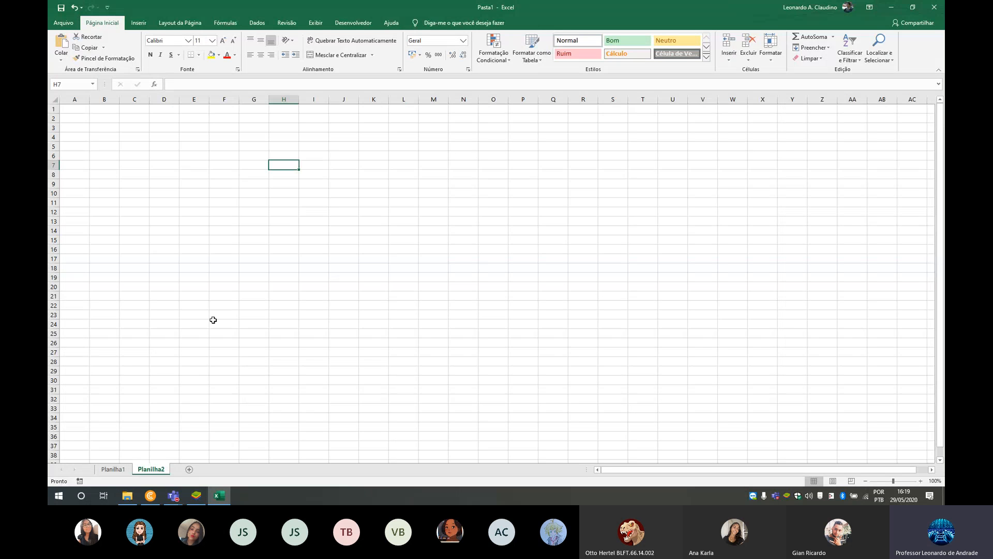
left_click(113, 468)
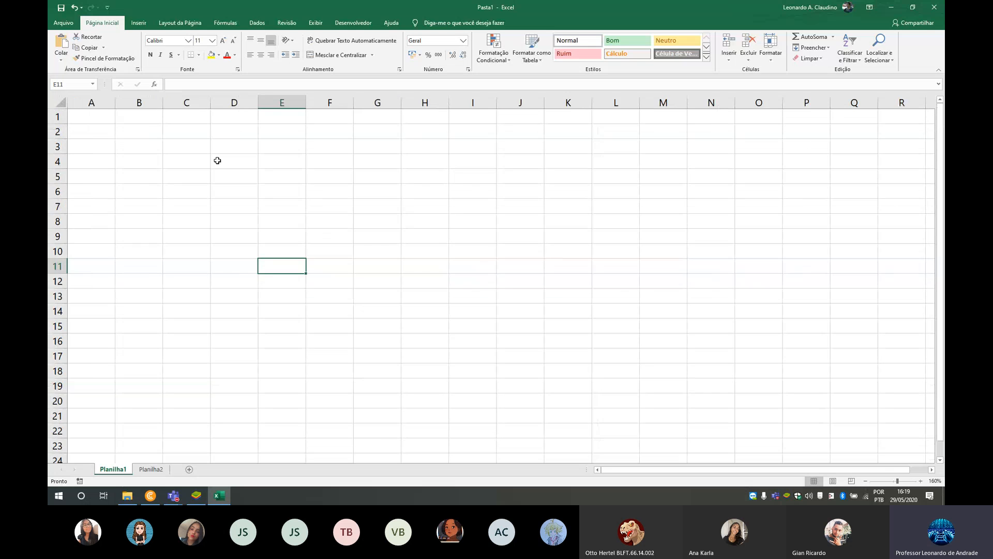
left_click_drag(125, 174, 477, 287)
left_click(285, 207)
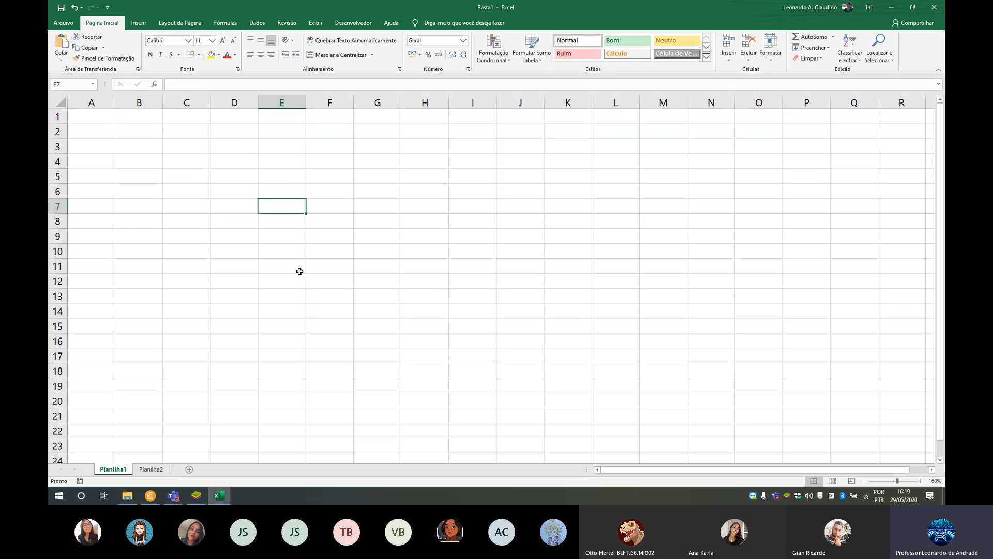
left_click(151, 468)
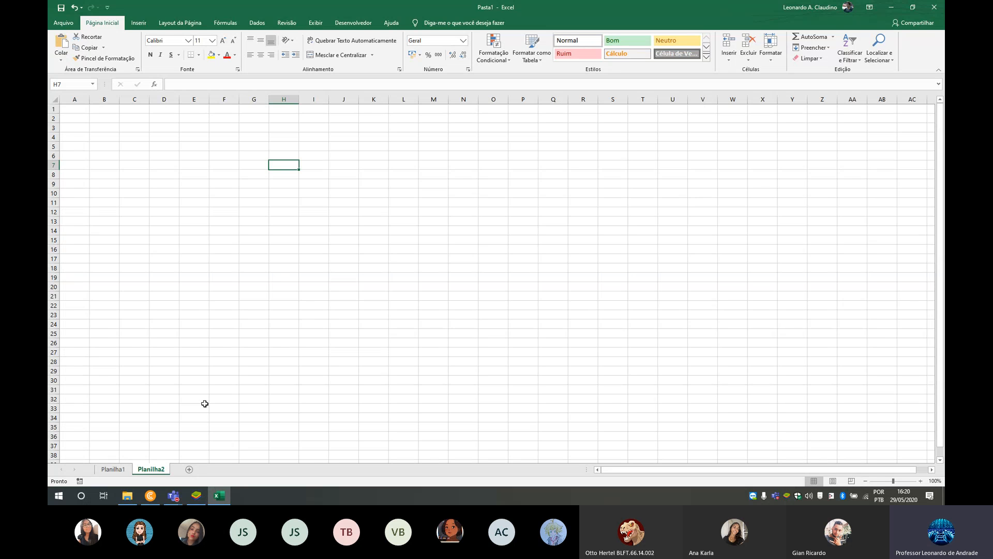
left_click(112, 469)
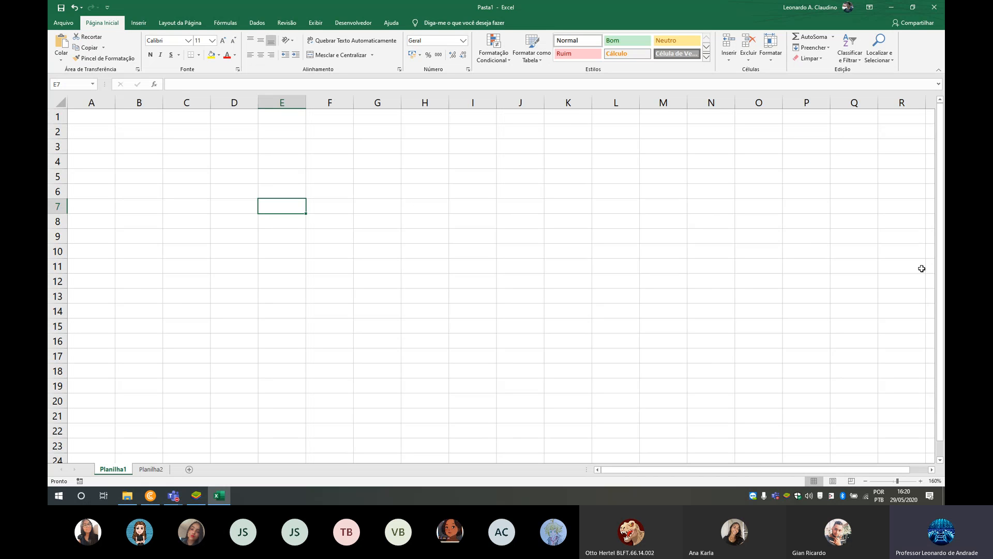
- Enter the header "Nº de Matricula" in cell A1 of Planilha2 and widen column A to fit it
left_click(152, 470)
scroll(170, 212, "up", 3)
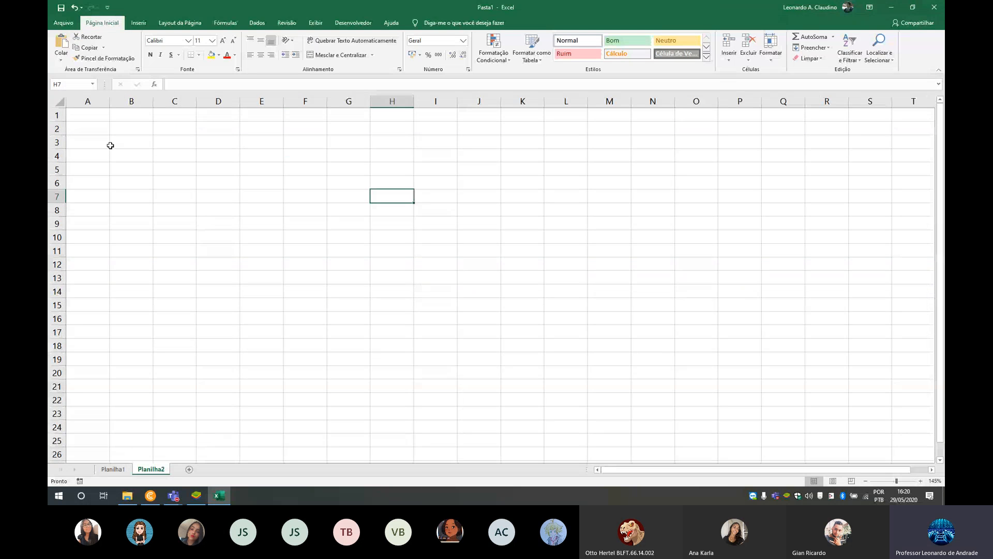
left_click(88, 115)
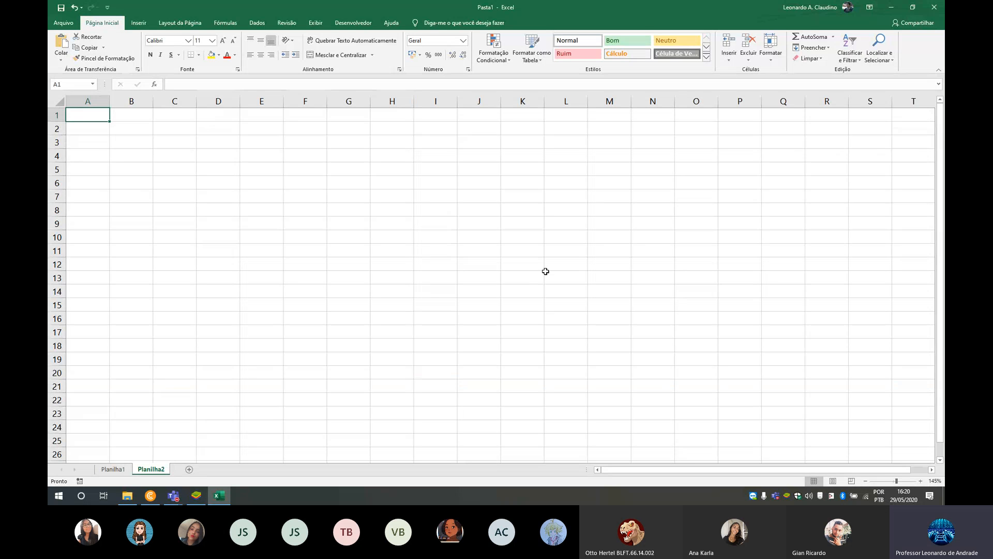
type("Nº")
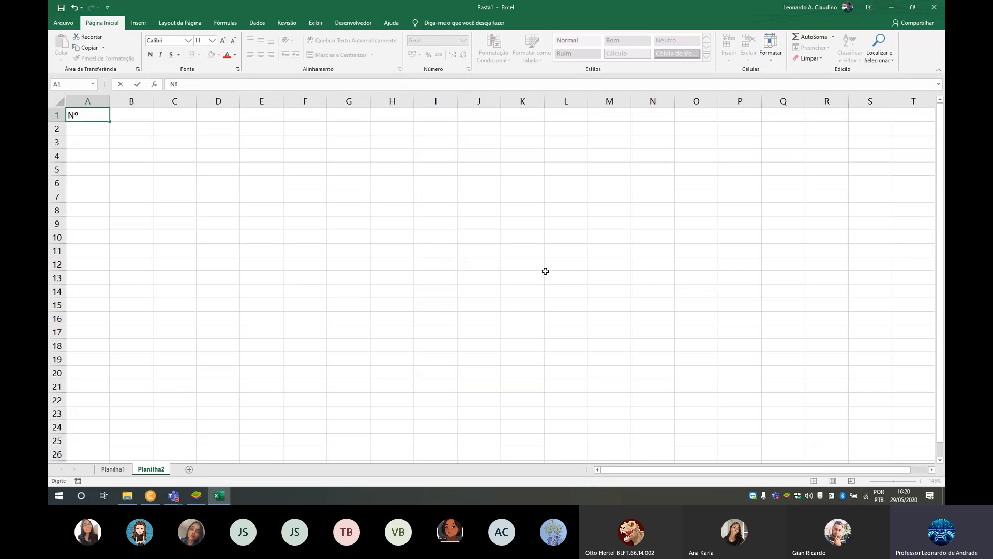
type(" de Matricula")
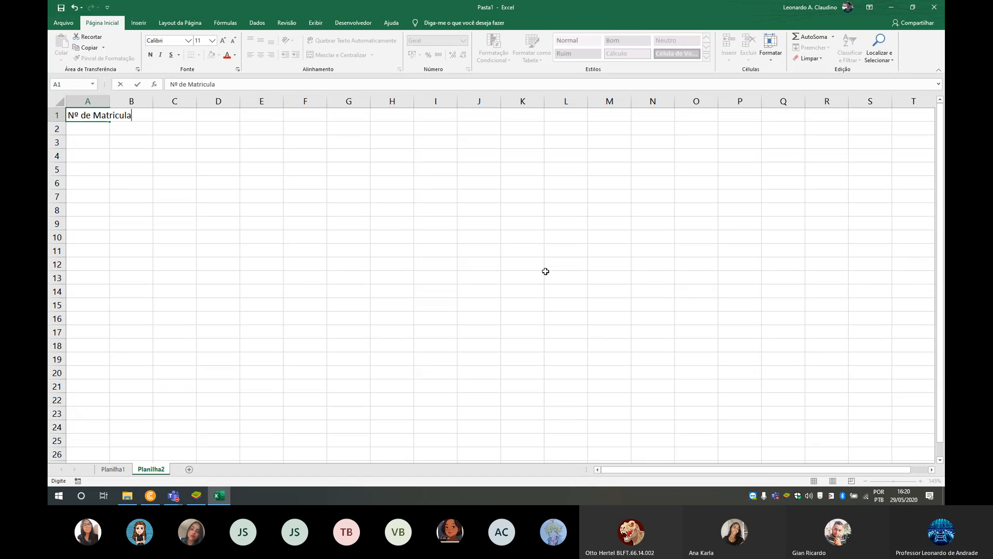
left_click(141, 118)
left_click(122, 131)
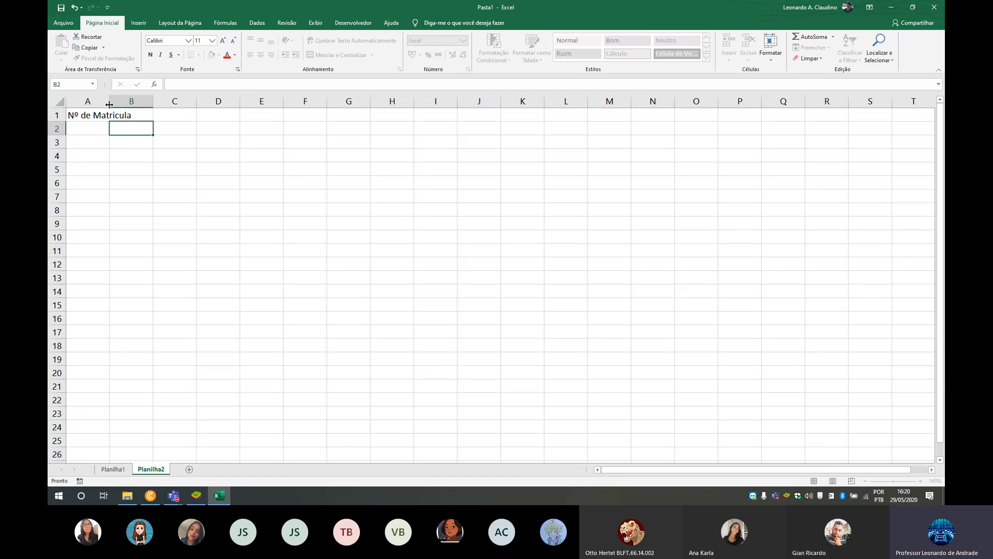
left_click_drag(109, 104, 137, 104)
left_click(100, 127)
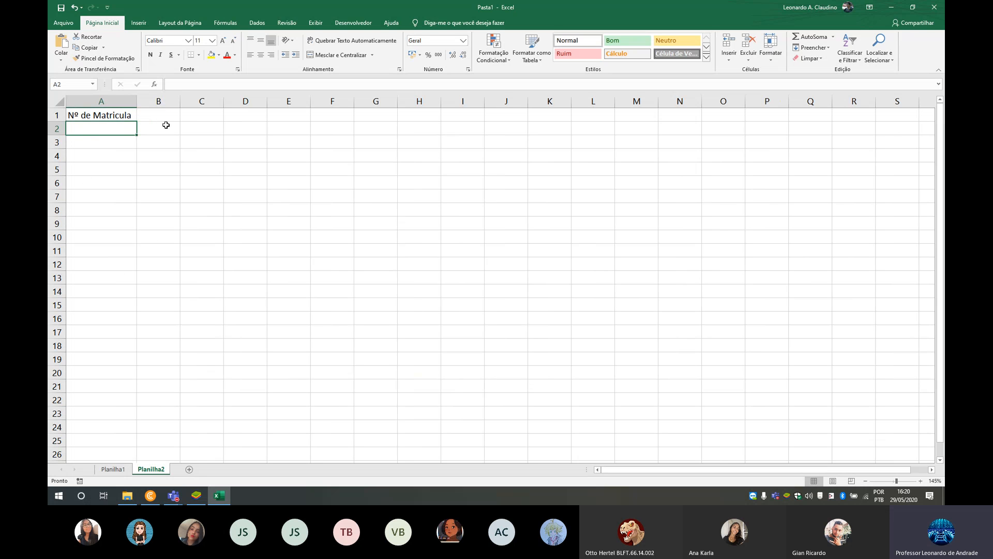
- Enter the header "Nome" in cell B1 and list four students' first names in B2:B5
left_click(165, 119)
type("Nome")
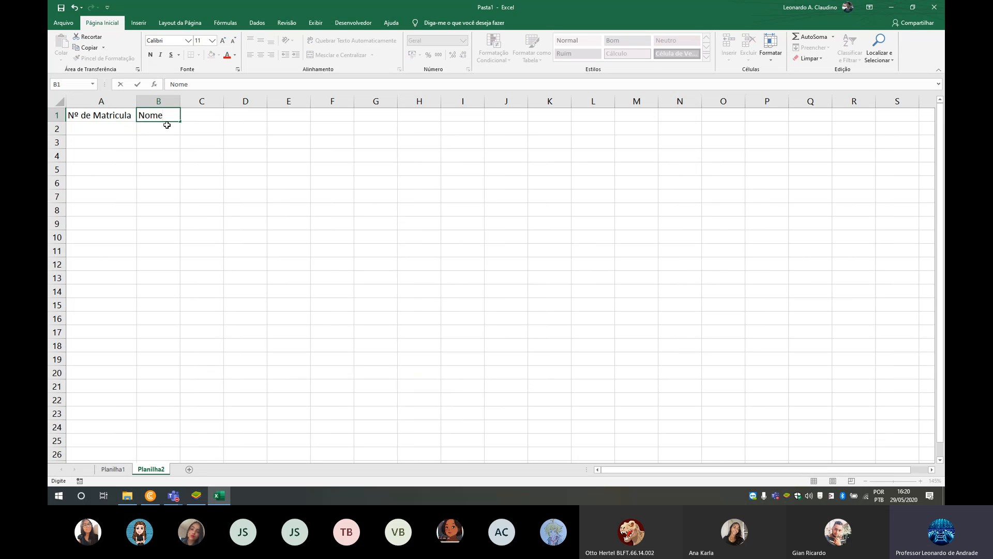
left_click(166, 133)
type("Leonardo")
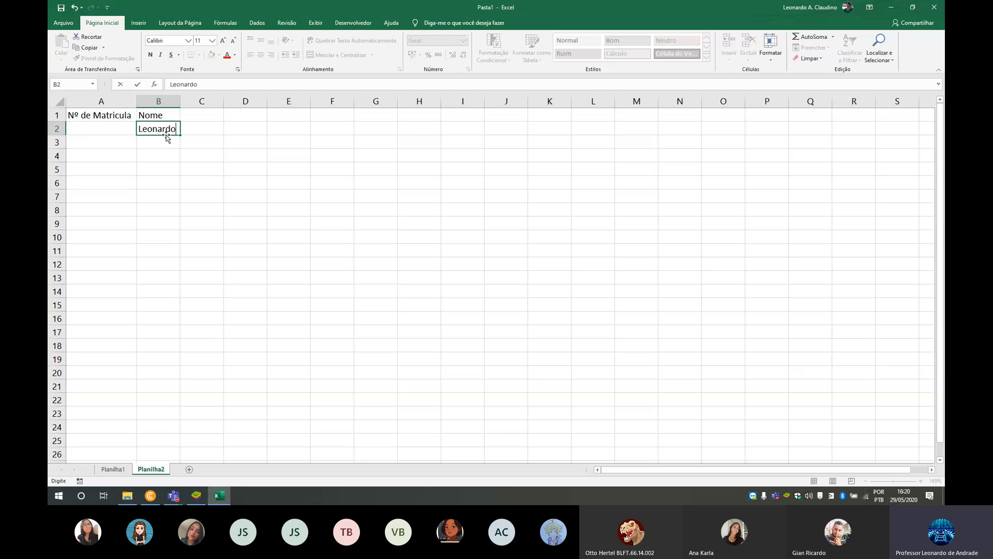
key("Return")
type("Joao")
key("Return")
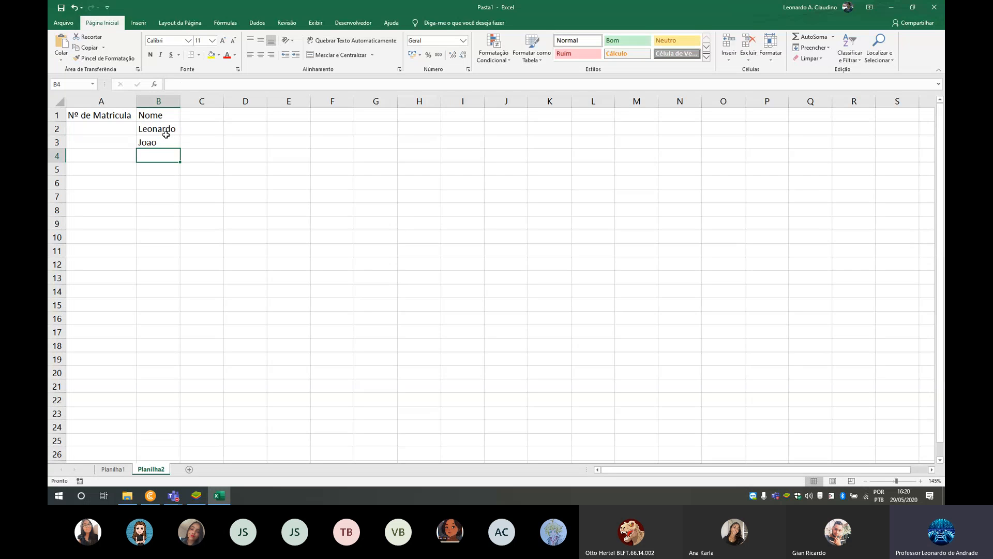
type("Amanda")
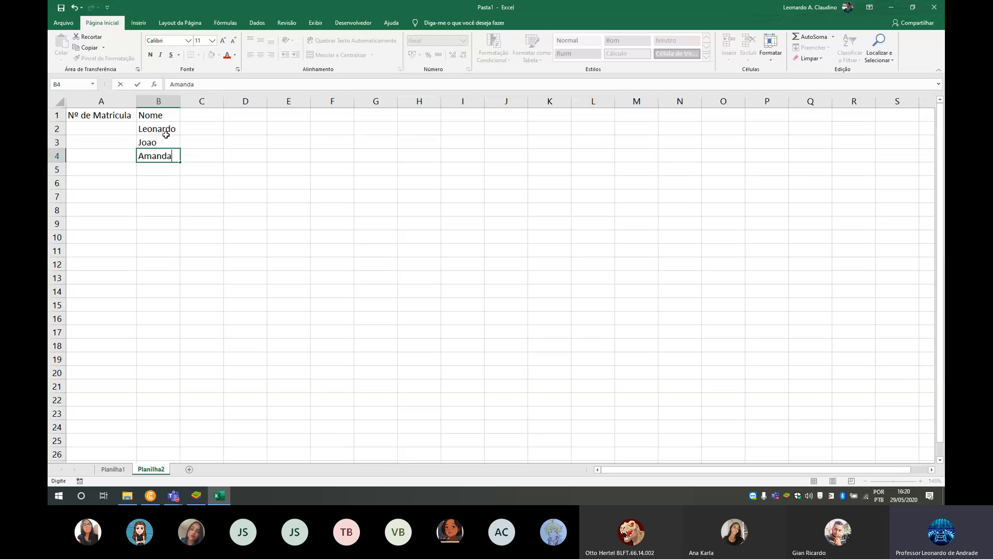
key("Return")
type("Claudia")
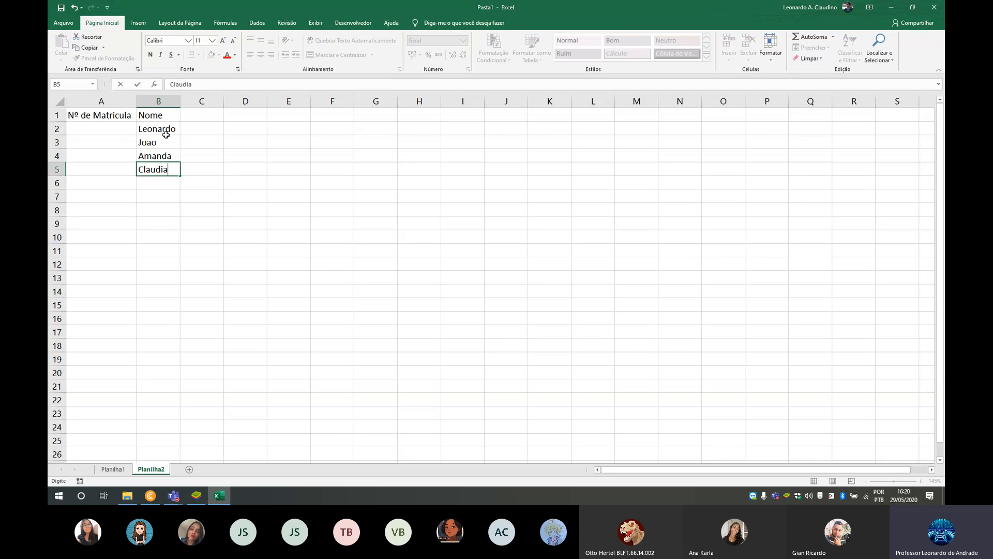
key("Return")
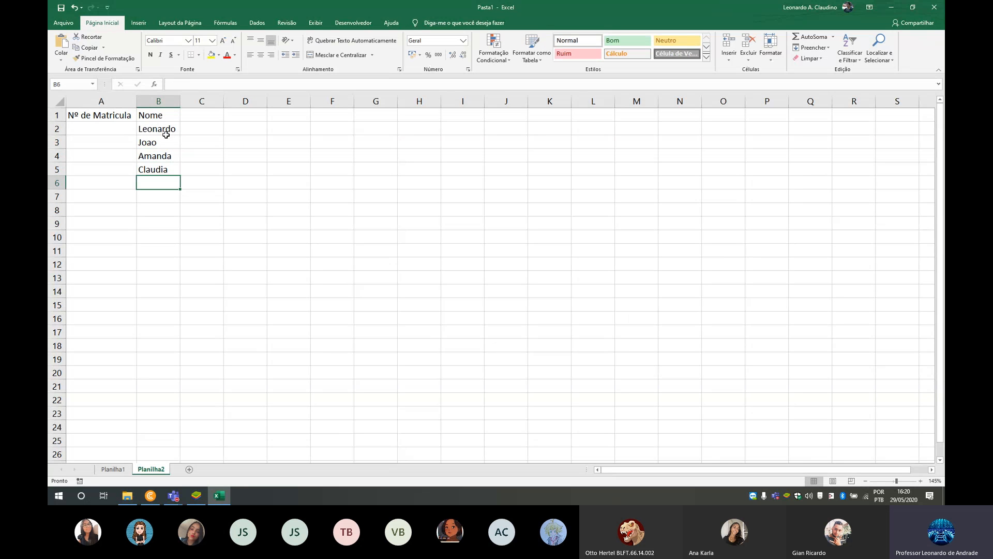
- Enter the enrollment numbers 1, 2, 3 and 4 in cells A2:A5
left_click(111, 132)
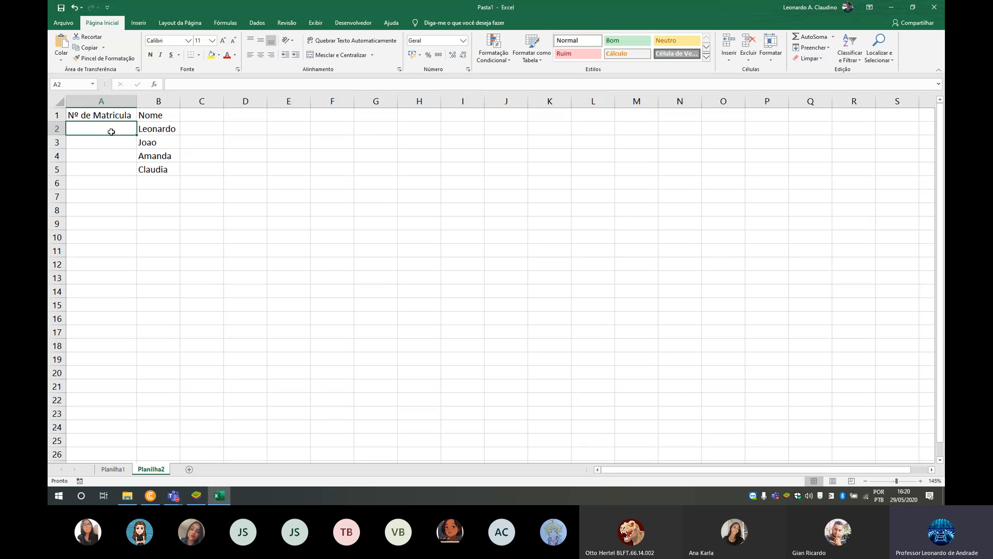
type("1")
key("Return")
type("2")
key("Return")
type("3")
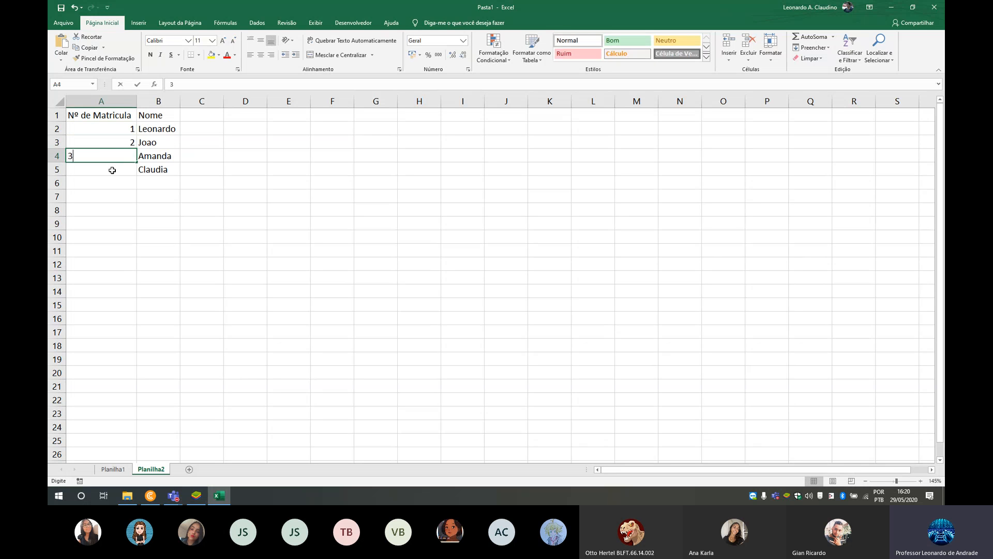
key("Return")
type("4")
left_click(117, 223)
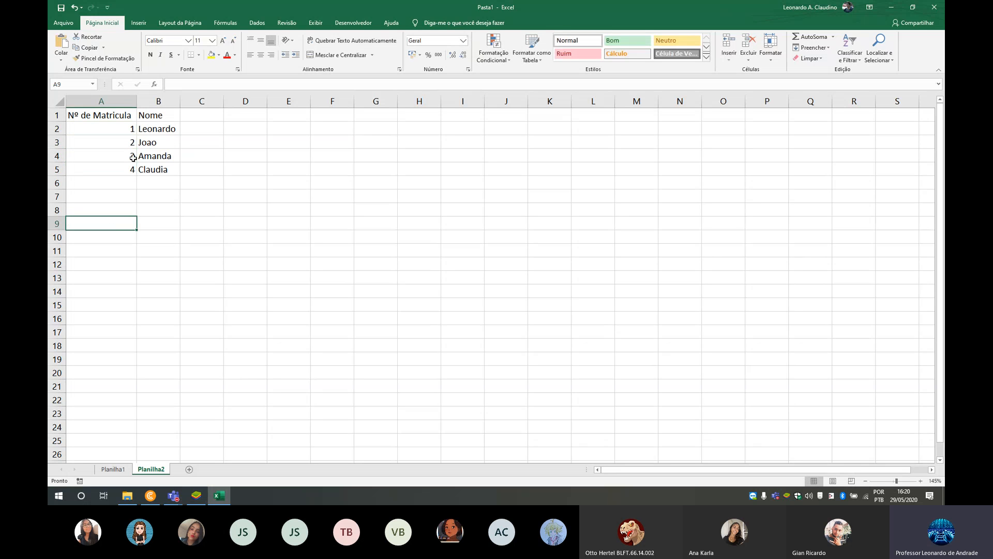
left_click(111, 129)
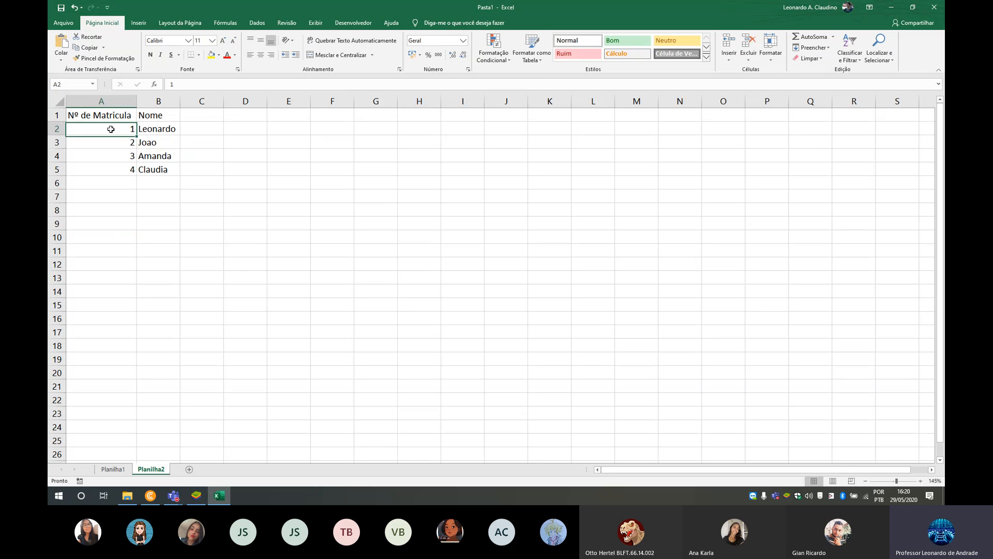
left_click_drag(111, 129, 672, 124)
left_click(507, 128)
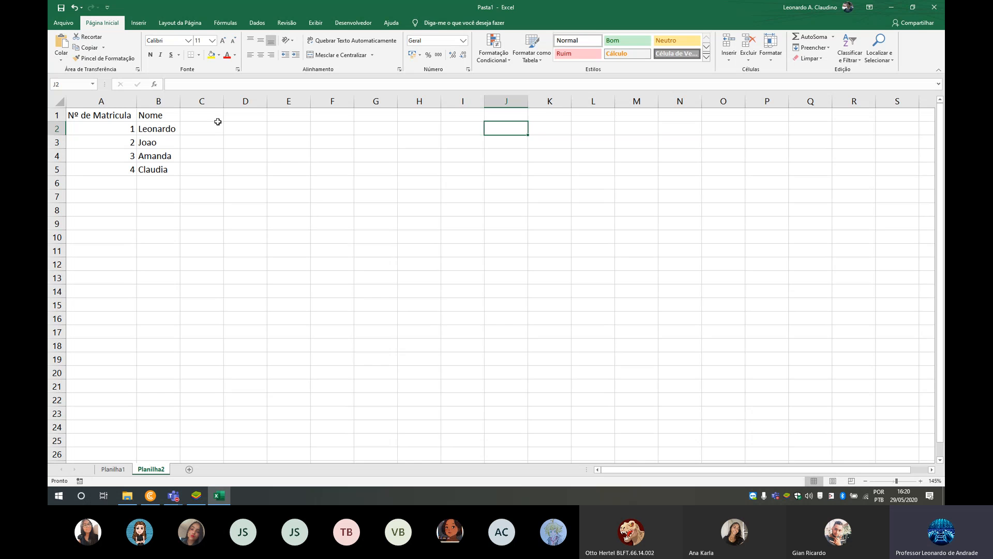
- Merge and center the header cell pairs C1:D1, F1:G1 and I1:J1
left_click_drag(218, 120, 249, 116)
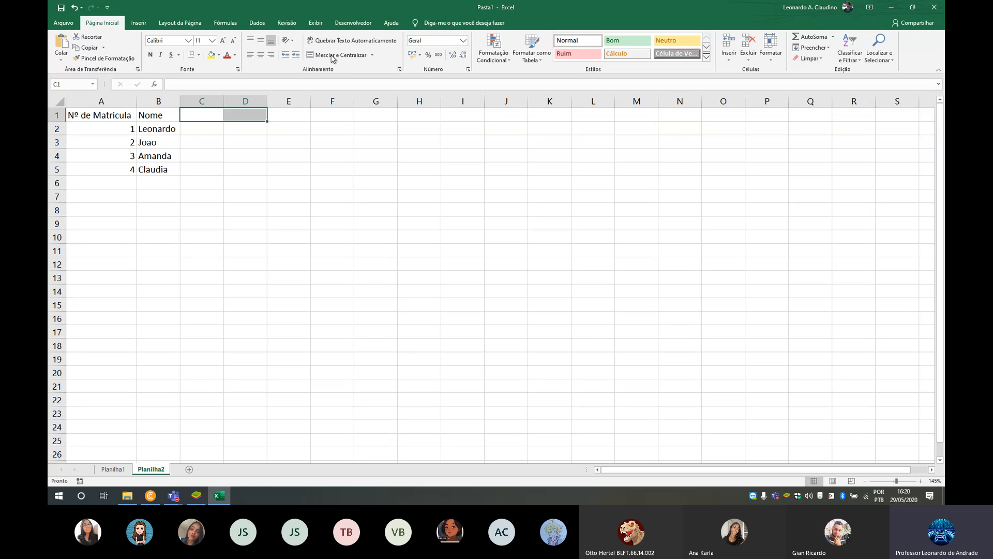
left_click_drag(328, 114, 359, 114)
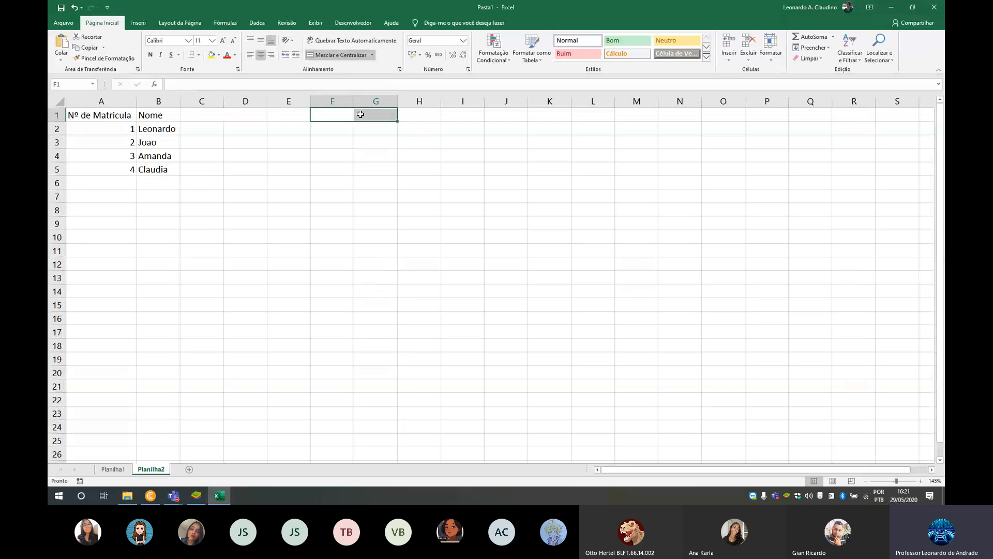
left_click(338, 55)
left_click_drag(449, 118, 497, 120)
left_click(354, 56)
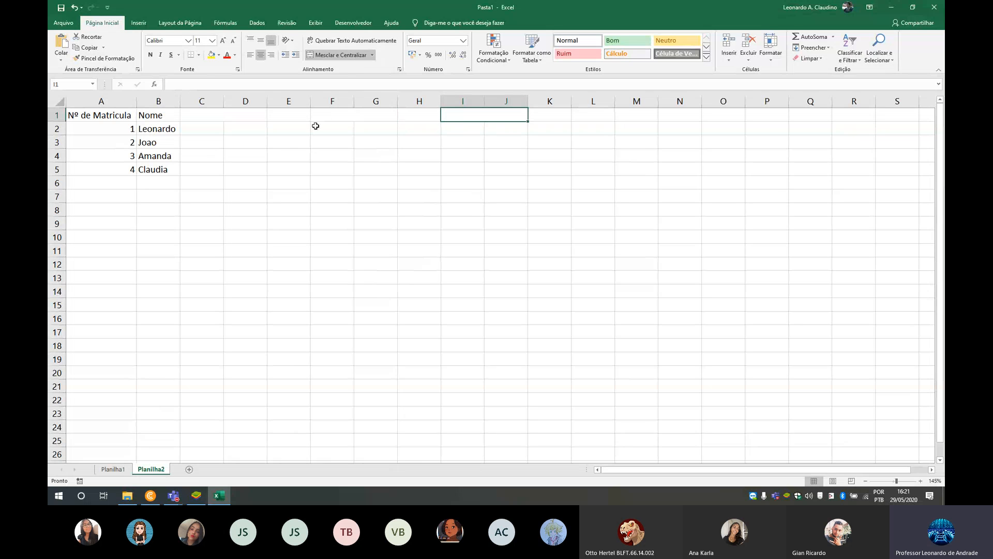
- Enter the header "1º Trimestre" in merged cell C1:D1 and "Media" in E1
left_click(214, 116)
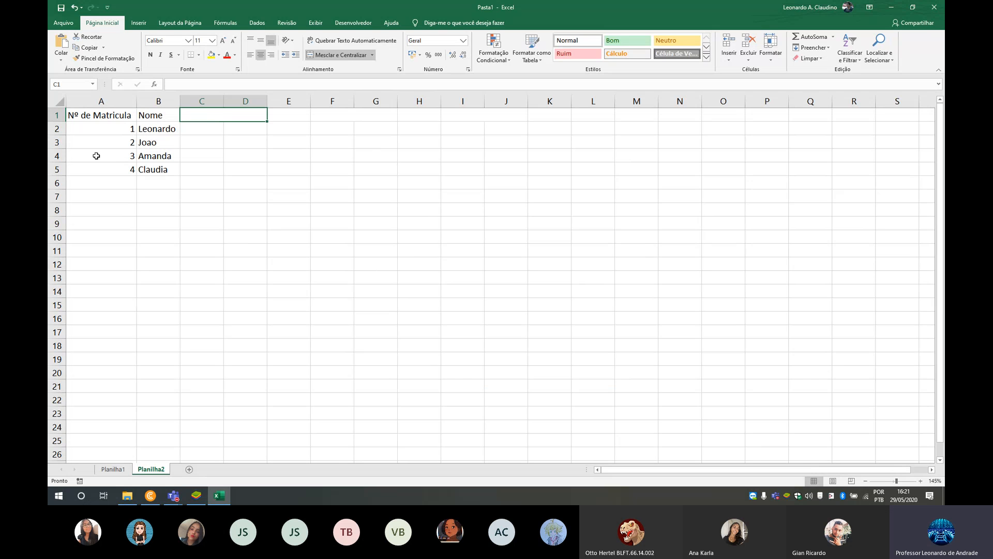
type("1º ")
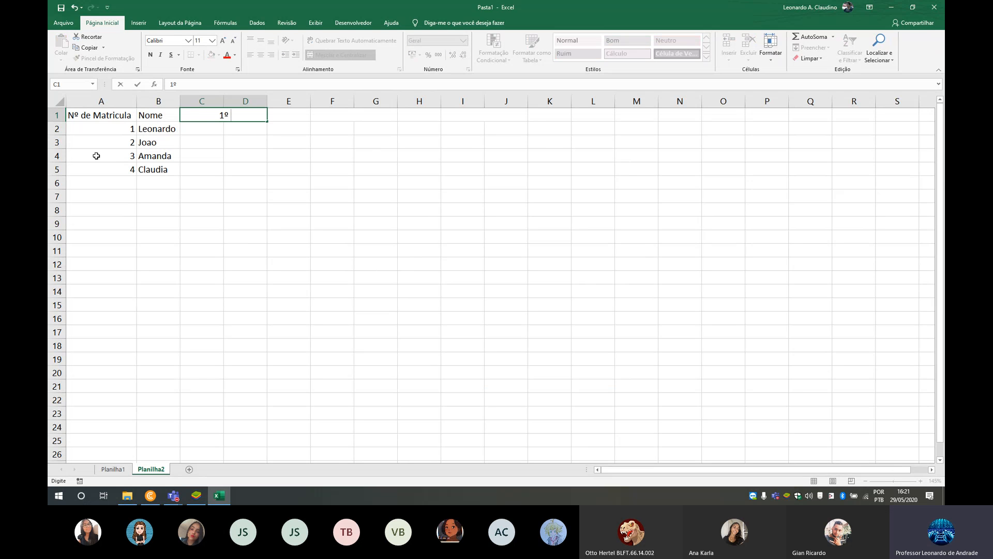
type("Trimestre")
key("Tab")
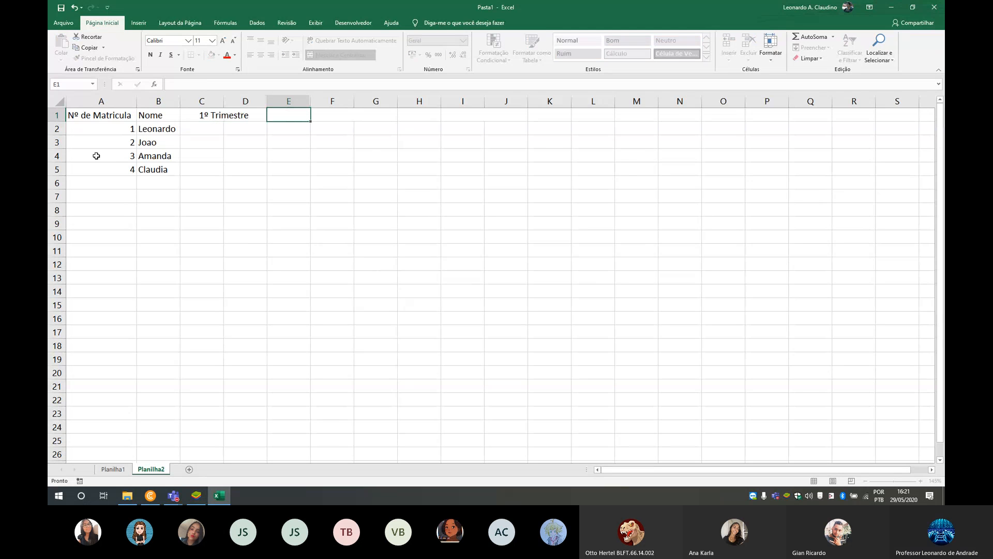
type("Media")
key("Tab")
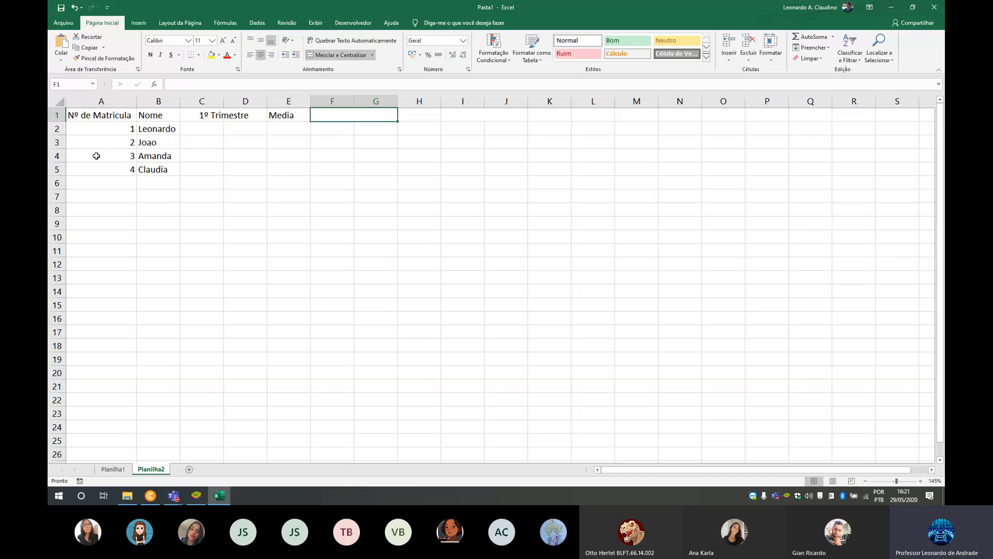
- Enter the header "2º Trimestre" in merged cell F1:G1 and "Media" in H1
type("2º T")
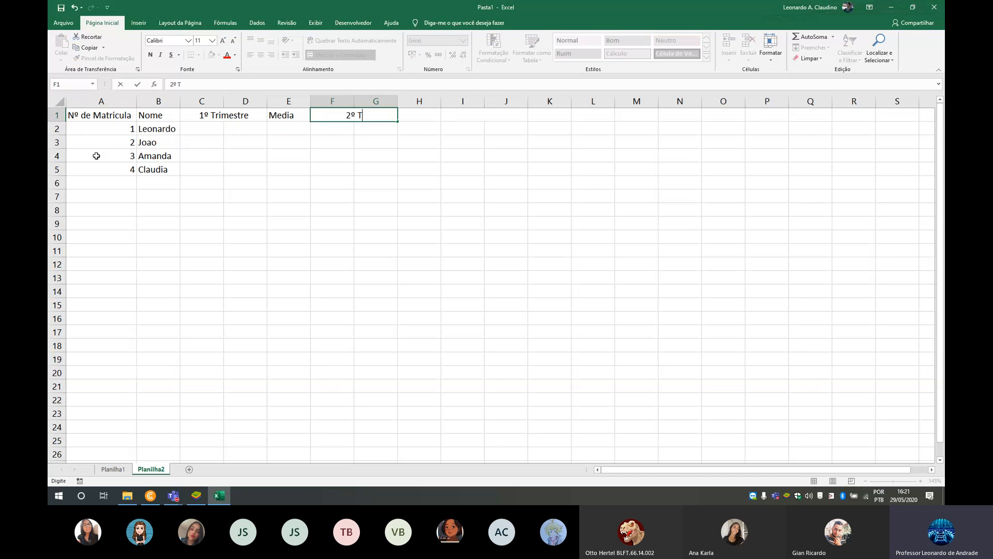
type("rimestre")
key("Tab")
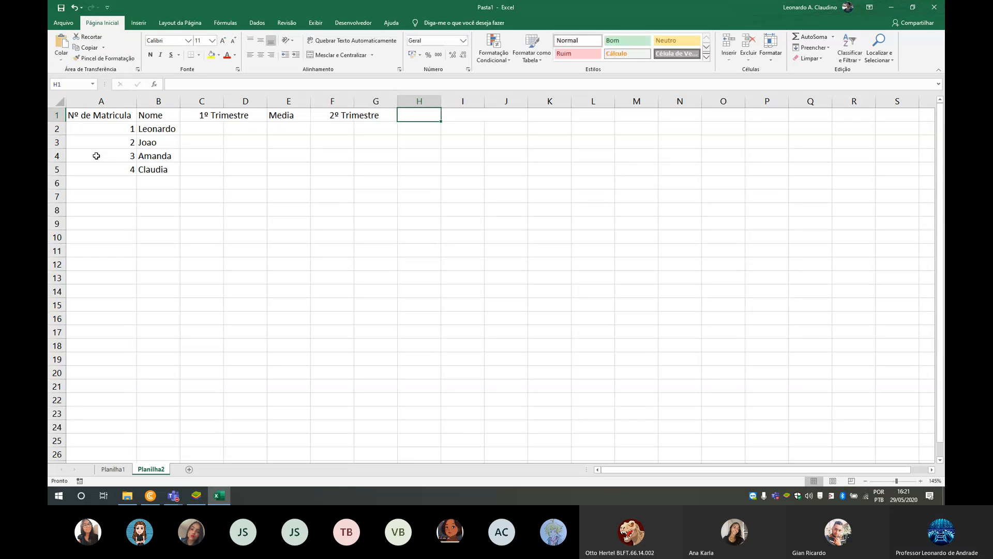
type("Media")
key("Tab")
- Enter the header "3º Trimestre" in merged cell I1:J1 and "Media" in K1
type("3º")
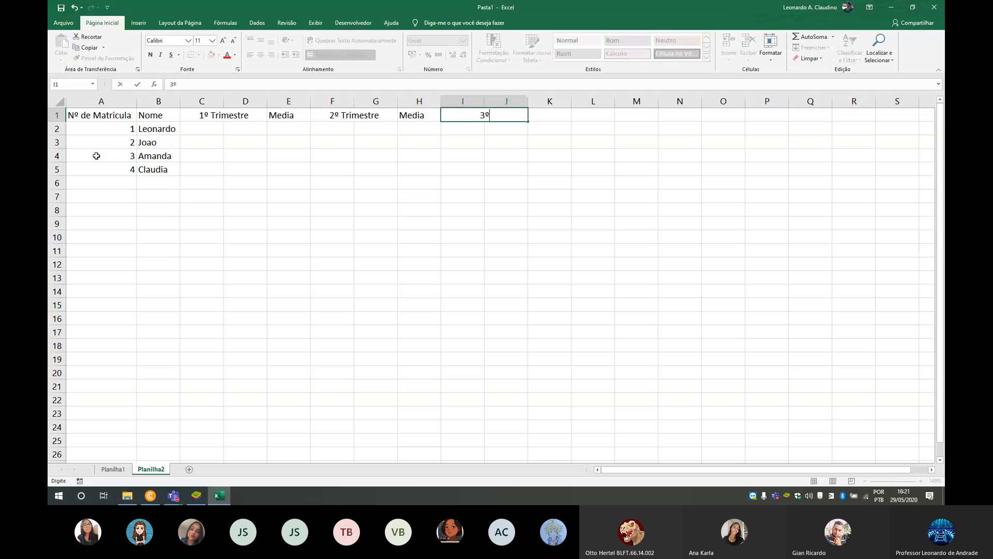
type(" Tri")
key("BackSpace")
key("BackSpace")
key("BackSpace")
type("stre")
key("Tab")
key("Tab")
type("Media")
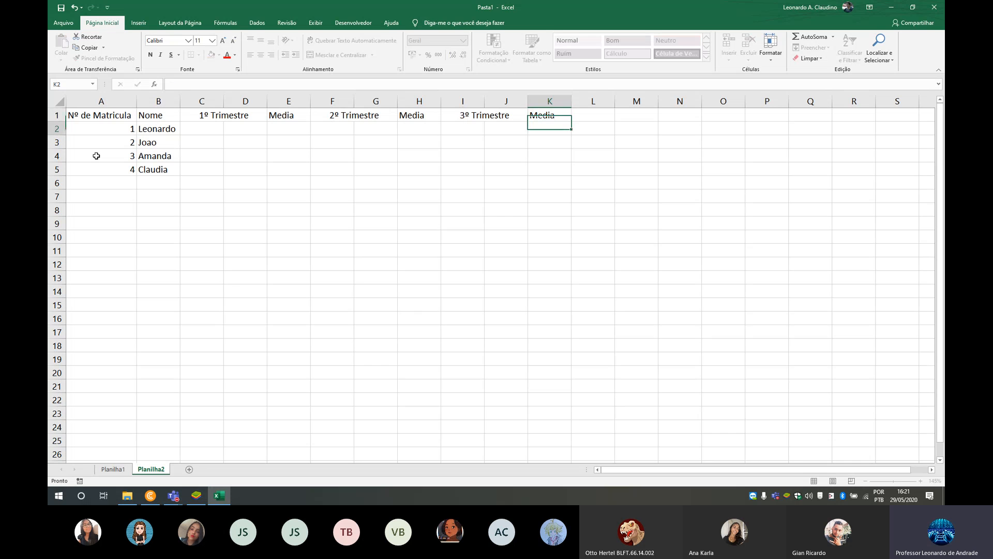
key("Return")
- Enter the first-trimester grades 4 and 5 in C2:D2, and 7 and 6 in C3:D3
key("Left")
key("Left")
key("Left")
key("Left")
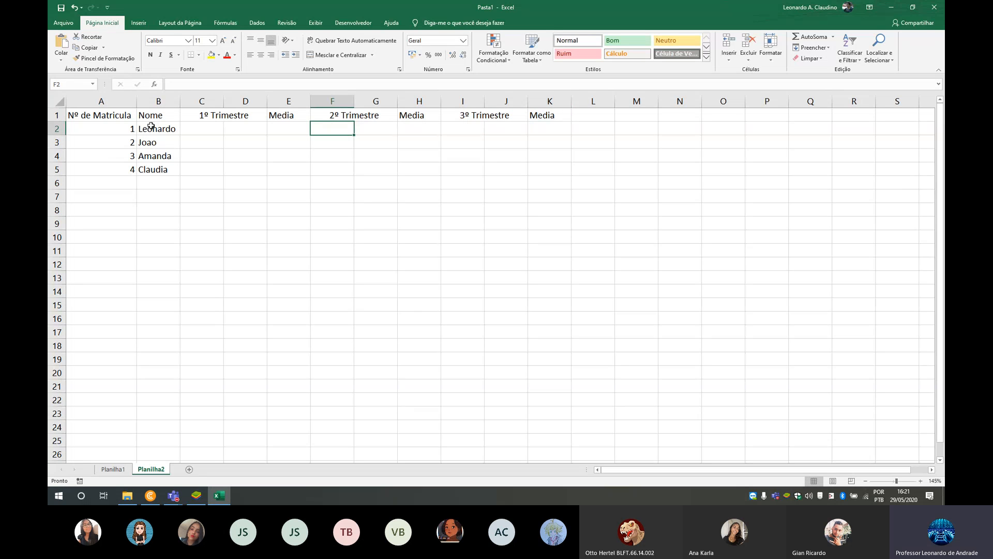
left_click(198, 129)
type("4")
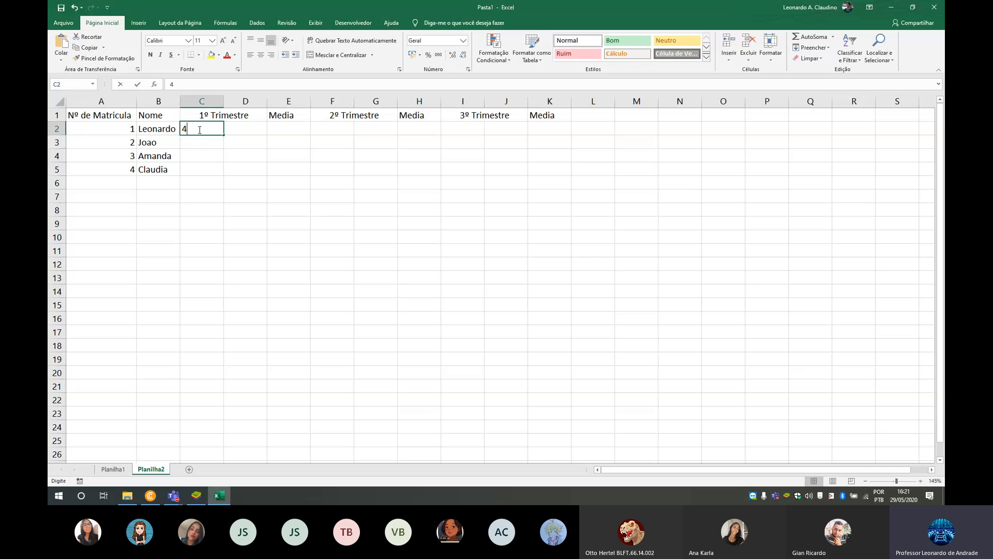
key("Tab")
type("5")
key("Return")
key("Tab")
type("6")
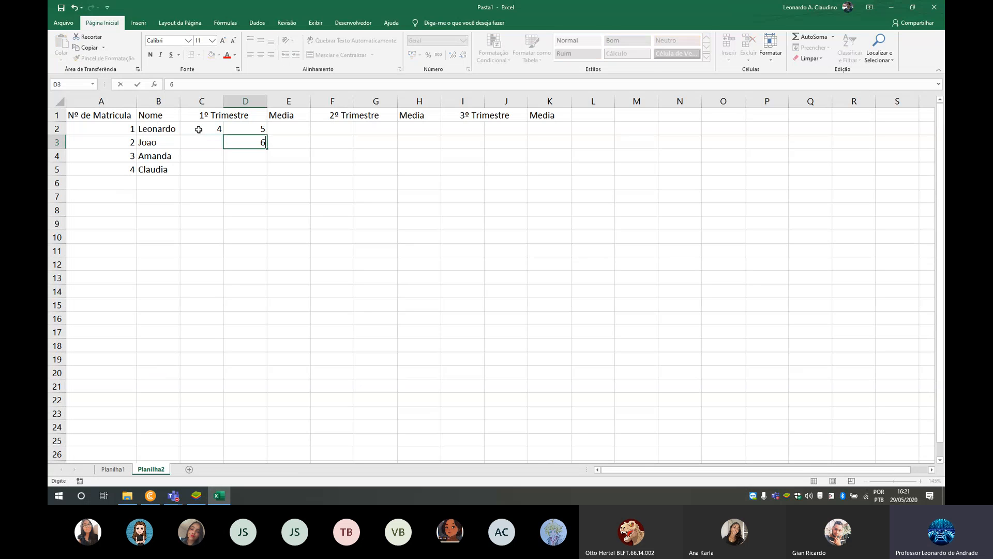
key("shift+Tab")
type("7")
- Enter the first-trimester grades 6 and 8 in C4:D4, and 8 and 7 in C5:D5
key("Return")
type("6")
key("Tab")
type("8")
key("Tab")
key("Return")
key("Tab")
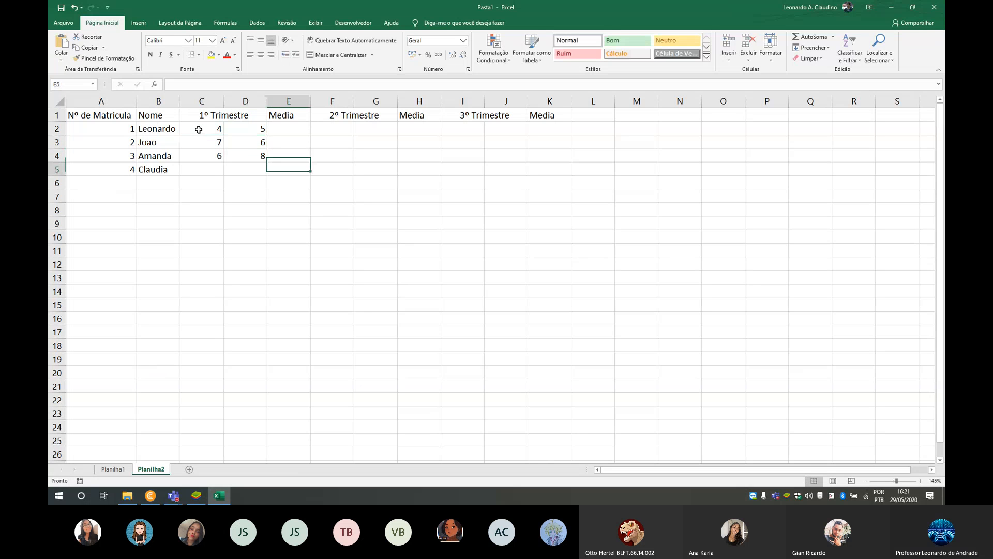
type("7")
key("Left")
type("8")
- Enter the second-trimester grades 9 and 8 in F2:G2, and 9 and 8 in F3:G3
key("Right")
key("Right")
key("Right")
key("Right")
key("Up")
key("Up")
key("Up")
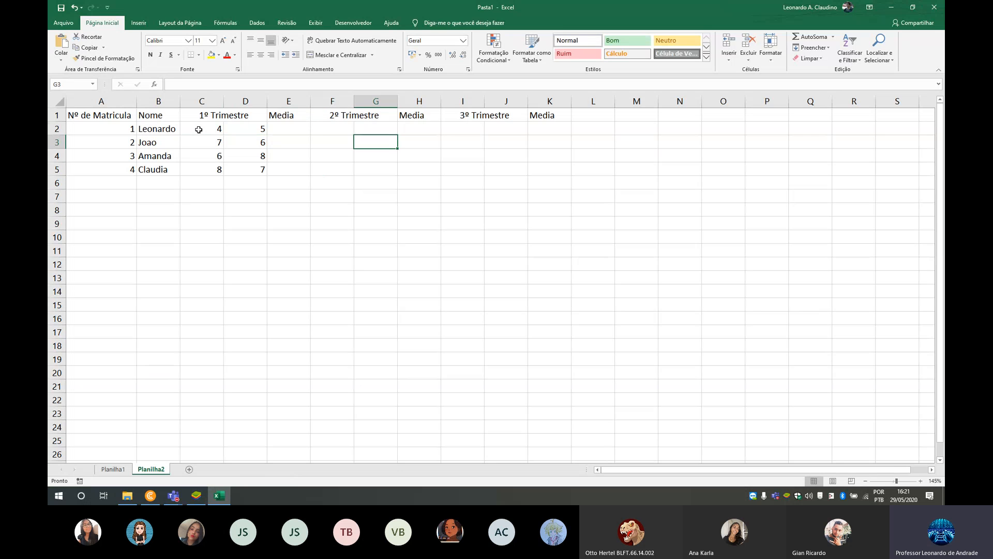
type("8")
key("Left")
type("9")
key("Down")
type("9")
key("Right")
type("8")
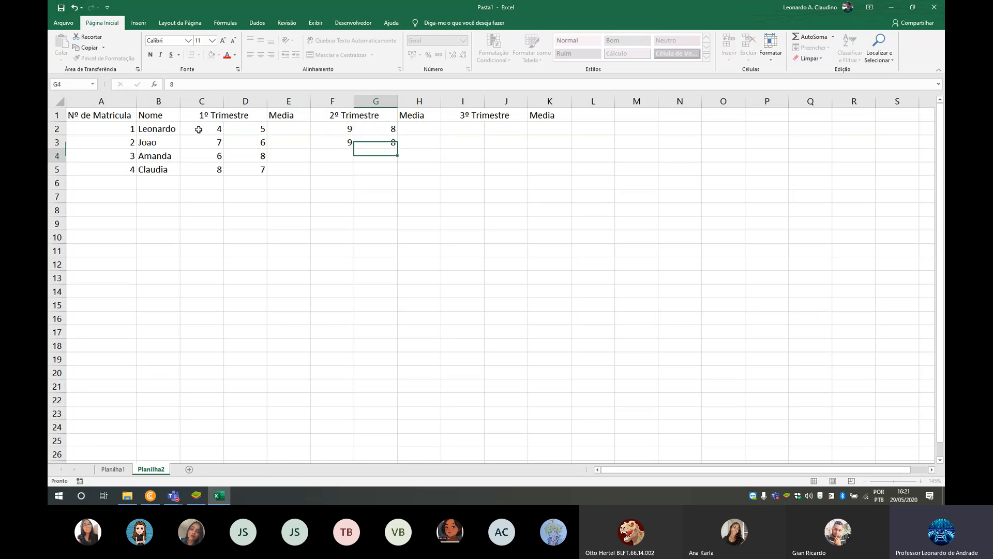
- Enter the second-trimester grades 6 and 7 in F4:G4, and 7 and 8 in F5:G5
key("Down")
type("7")
key("Left")
type("6")
key("Down")
type("7")
key("Right")
type("8")
key("Up")
type("7")
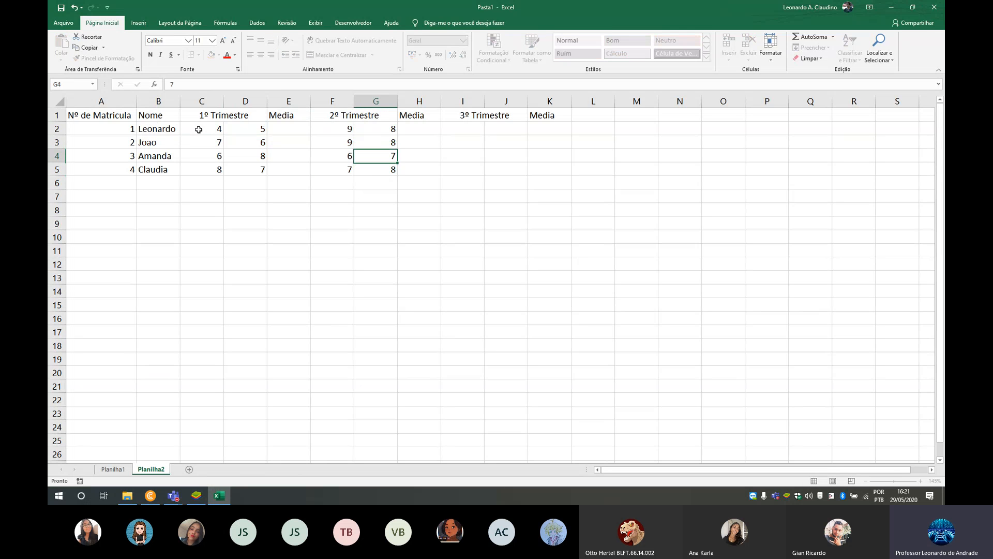
- Enter the third-trimester grades 9 and 8 in I2:J2, and 8 and 7 in I3:J3
key("Right")
key("Right")
key("Right")
key("Up")
key("Up")
type("8")
key("Left")
type("9")
key("Down")
type("8")
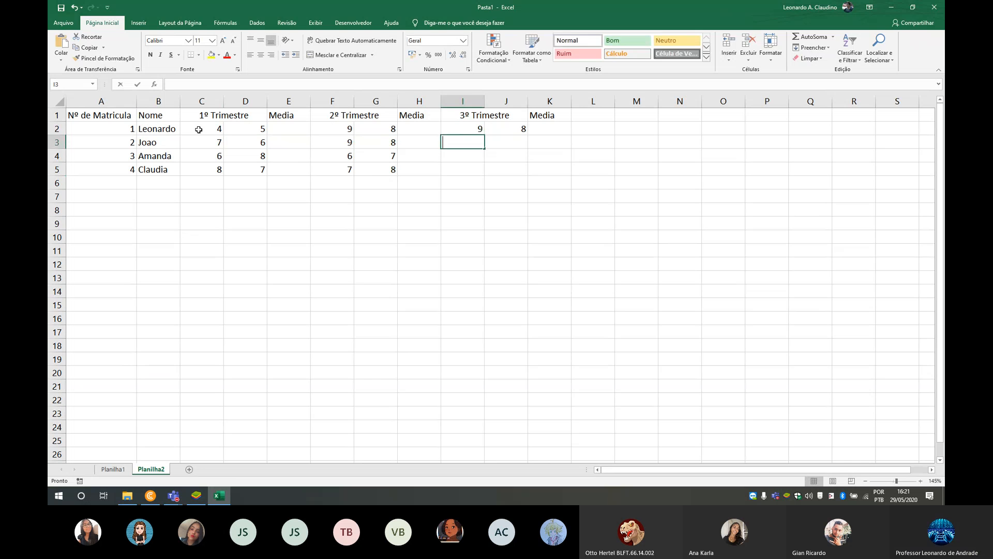
key("Right")
- Enter the third-trimester grades 8 and 6 in I4:J4, and 7 and 7 in I5:J5
key("Down")
type("6")
key("Down")
key("Left")
type("7")
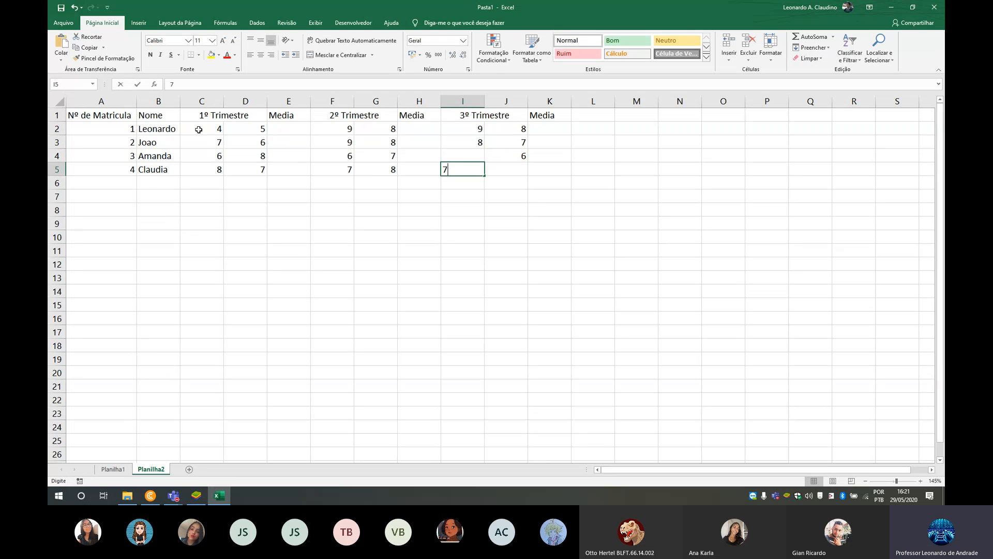
key("Up")
type("8")
key("Right")
key("Down")
type("7")
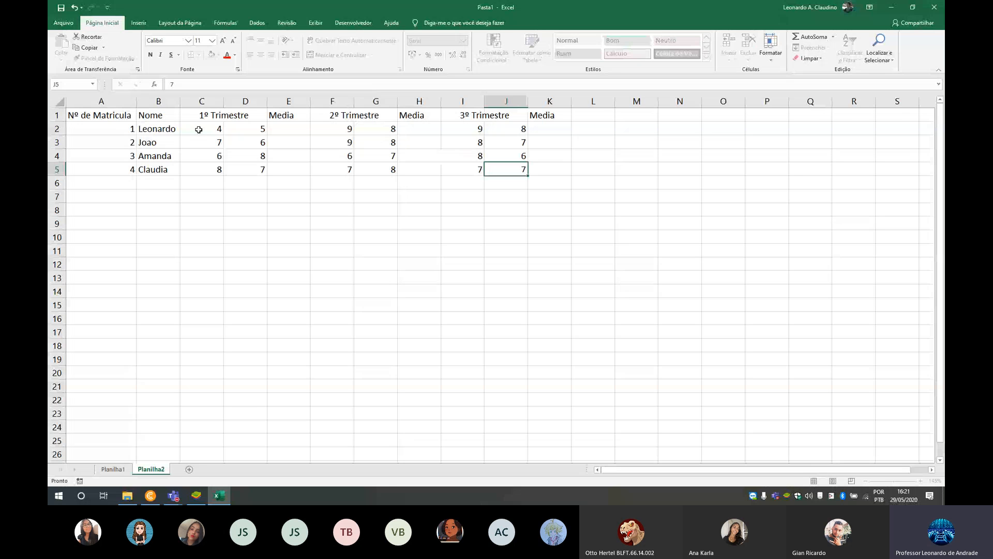
- Enter the rounded average formula =arred(media(C2:D2);1) in E2 and fill it down through E5
key("Up")
key("Up")
key("Up")
key("Left")
key("Left")
key("Left")
key("Left")
key("Left")
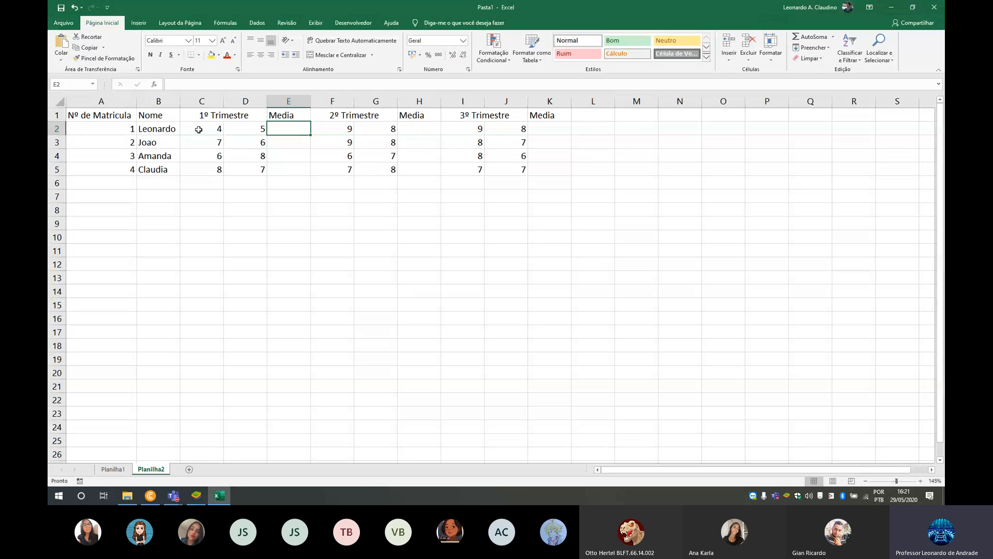
type("=arred")
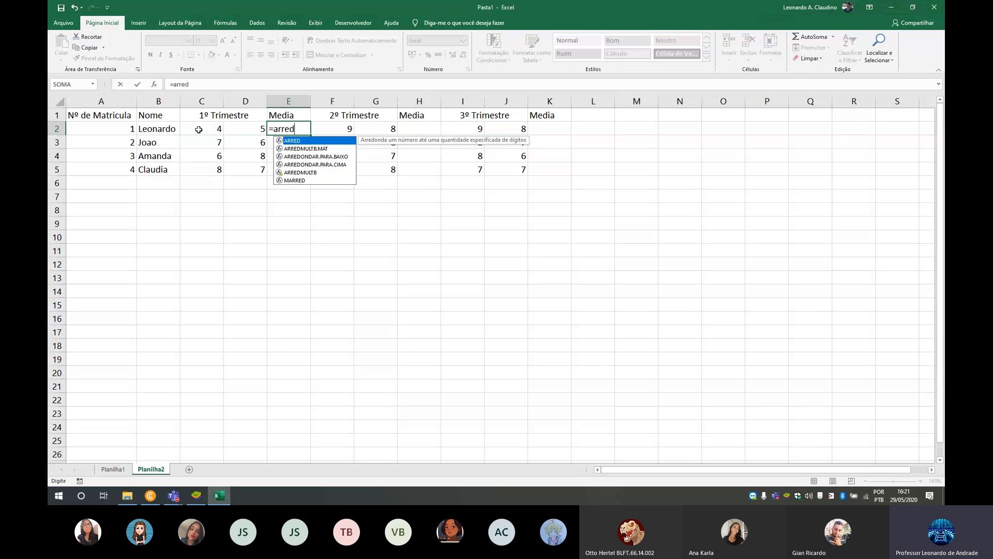
type("(media(")
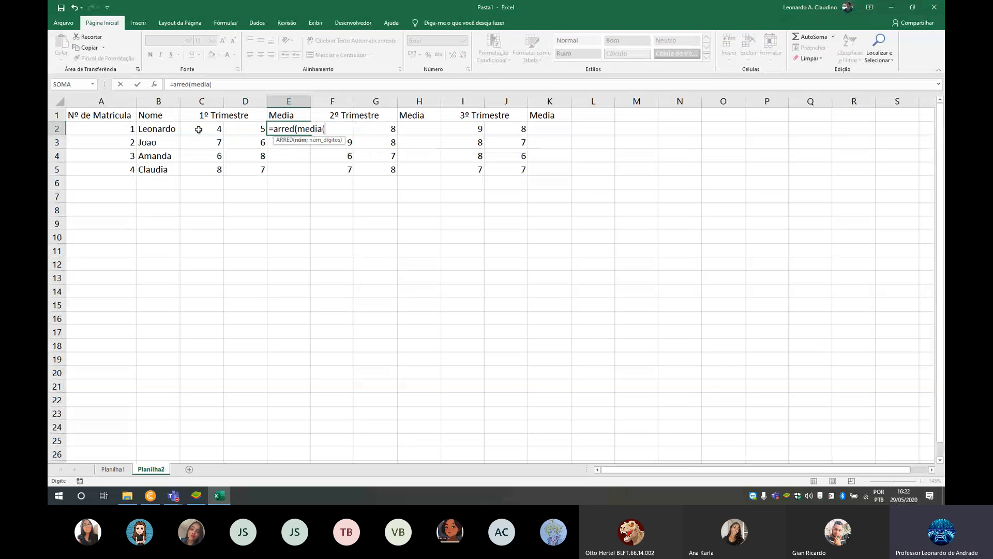
left_click(219, 130)
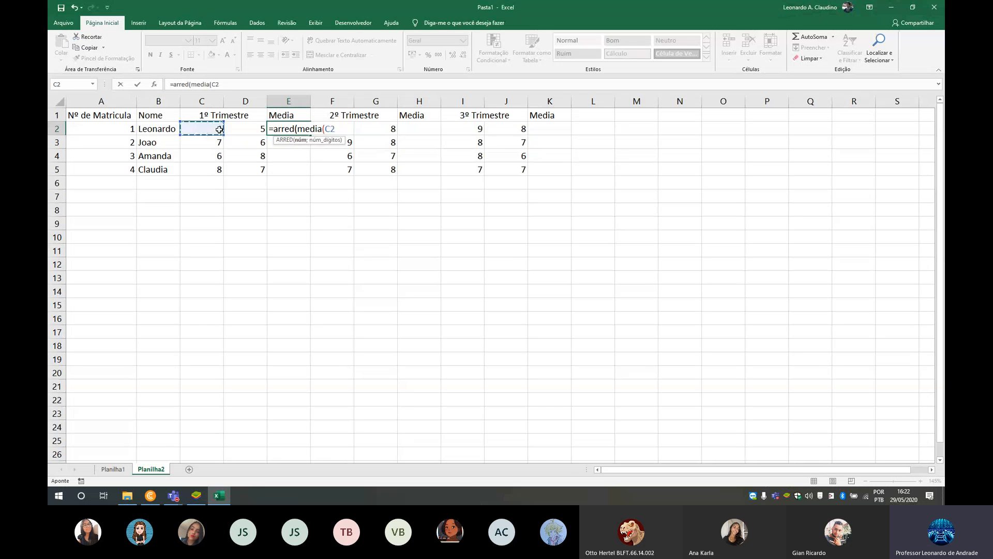
left_click_drag(220, 130, 248, 130)
type(");1")
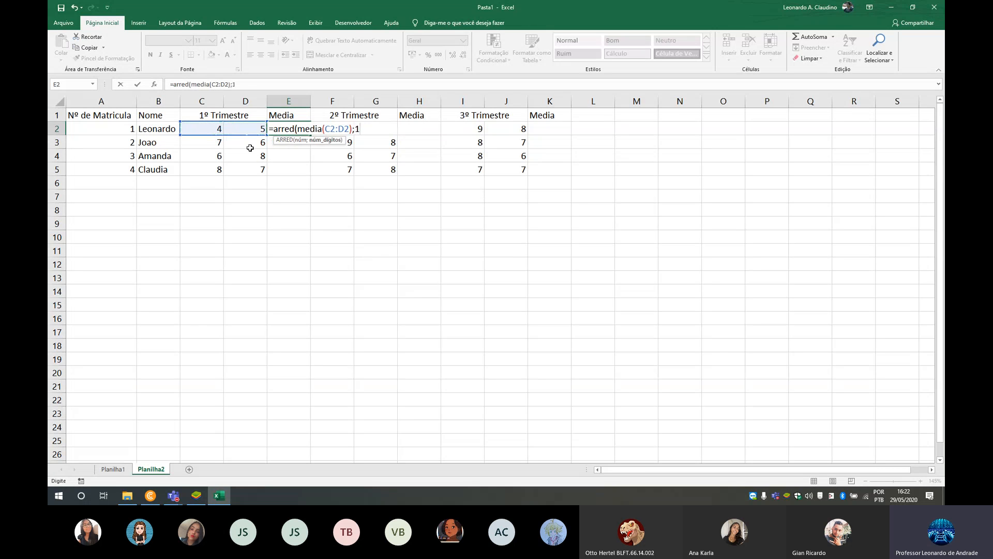
type(")")
key("ctrl+Return")
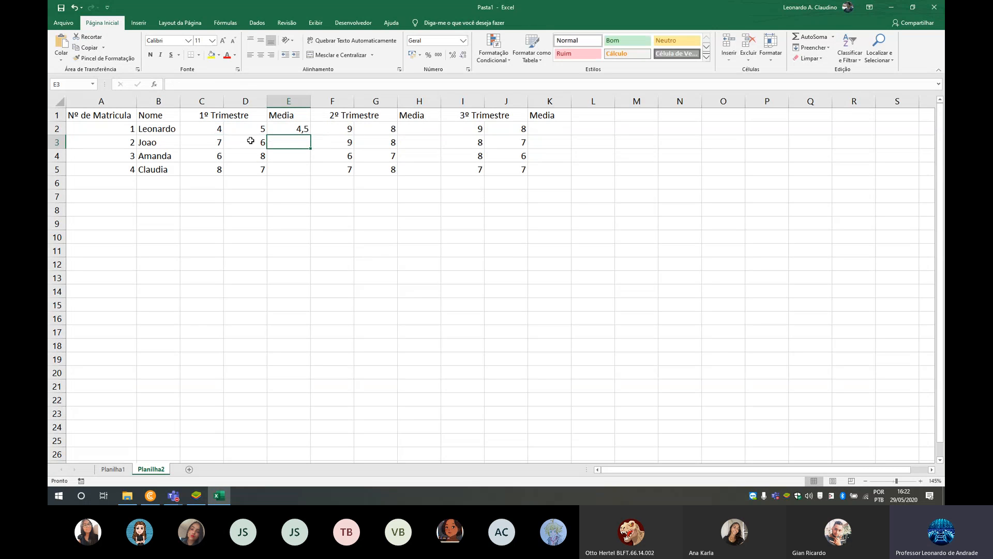
left_click_drag(311, 135, 316, 176)
- Enter the rounded second-trimester average =arred(media(F2:G2);1) in H2 and fill it down through H5
left_click(431, 129)
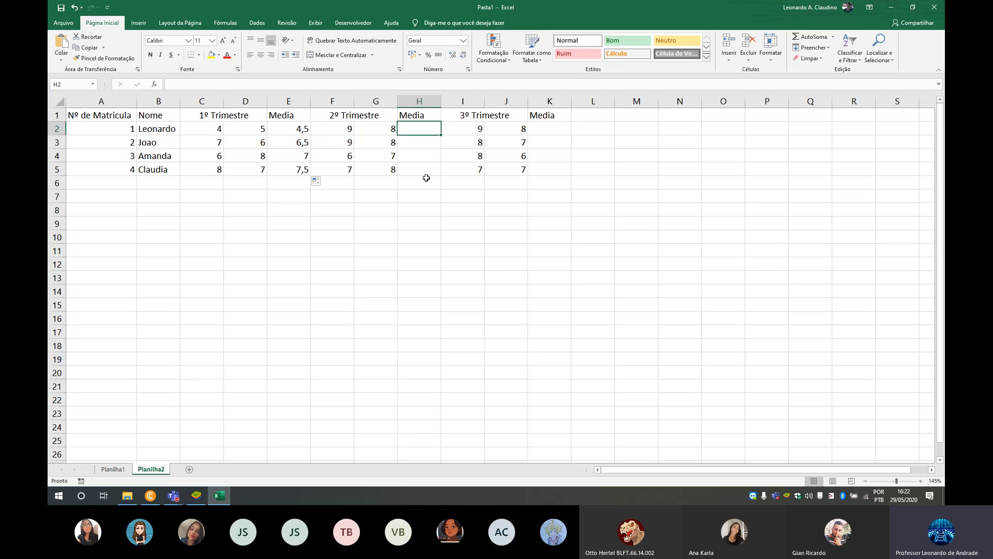
type("=arred(")
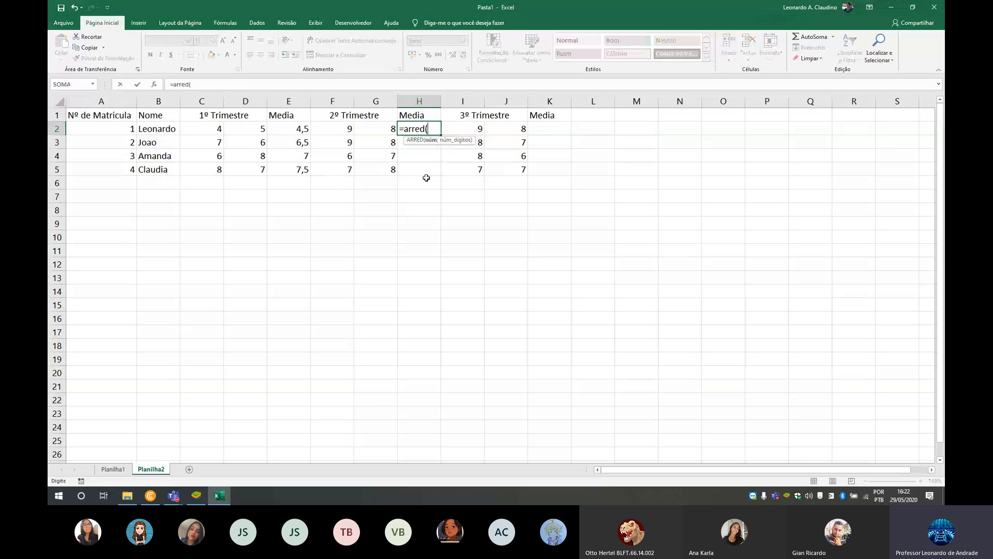
type("media(")
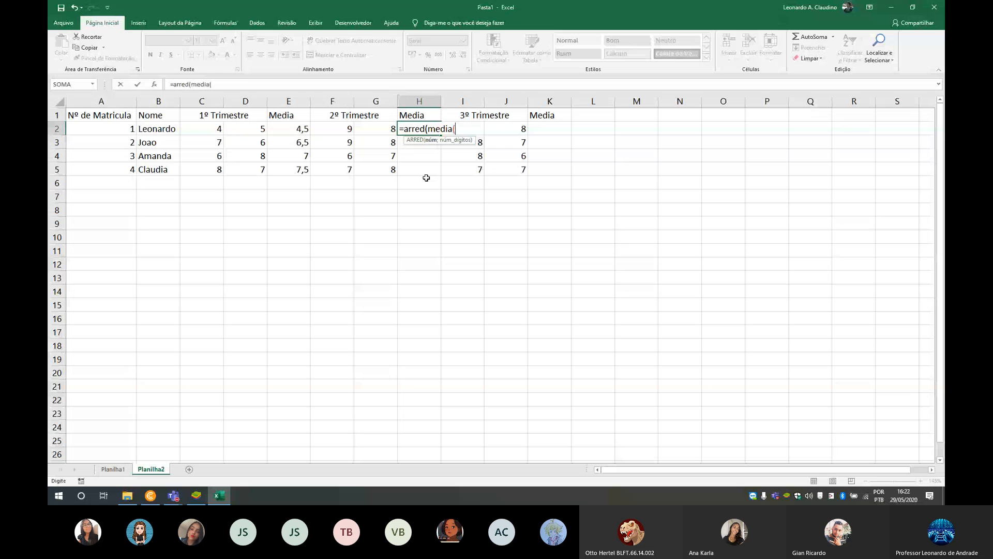
left_click_drag(352, 132, 364, 129)
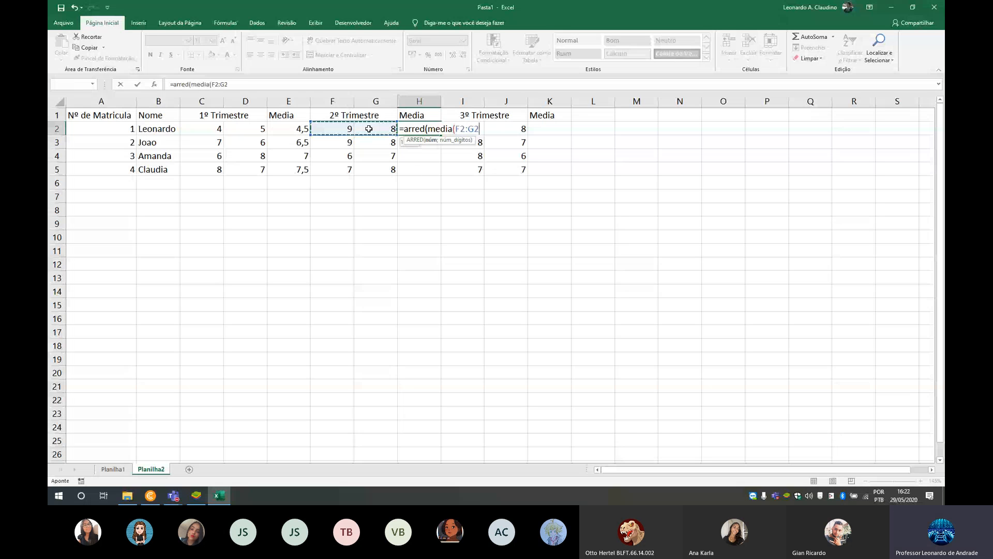
type(");1)")
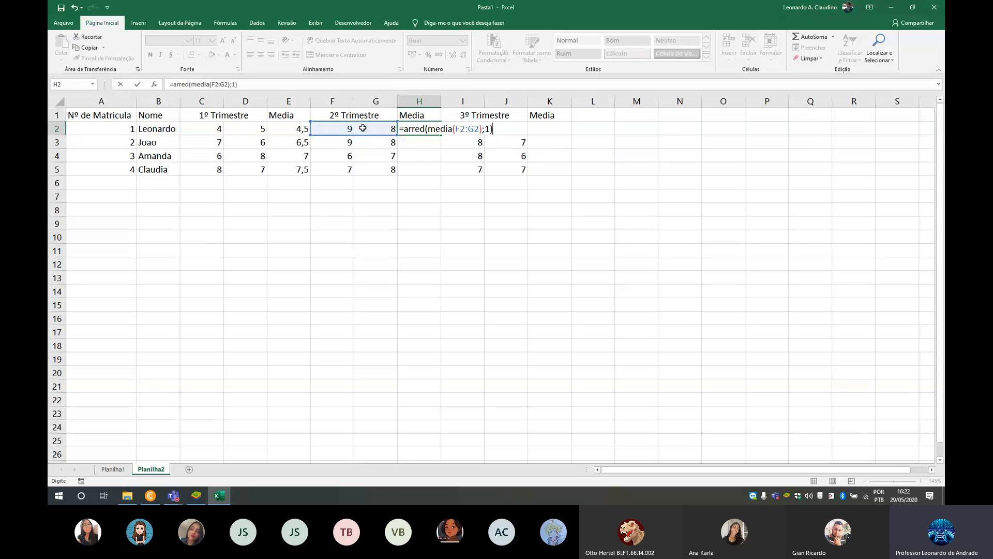
key("Return")
left_click(431, 129)
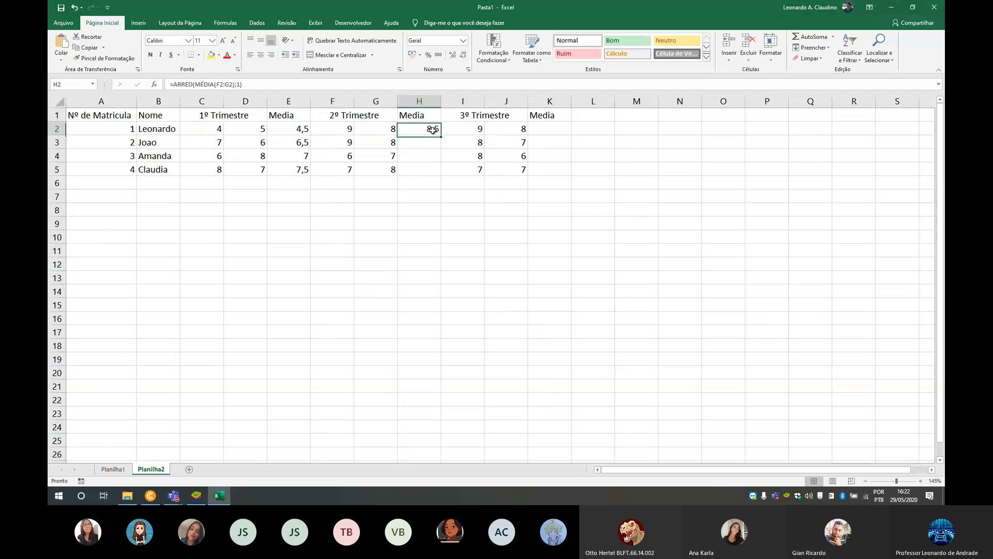
left_click_drag(443, 139, 443, 173)
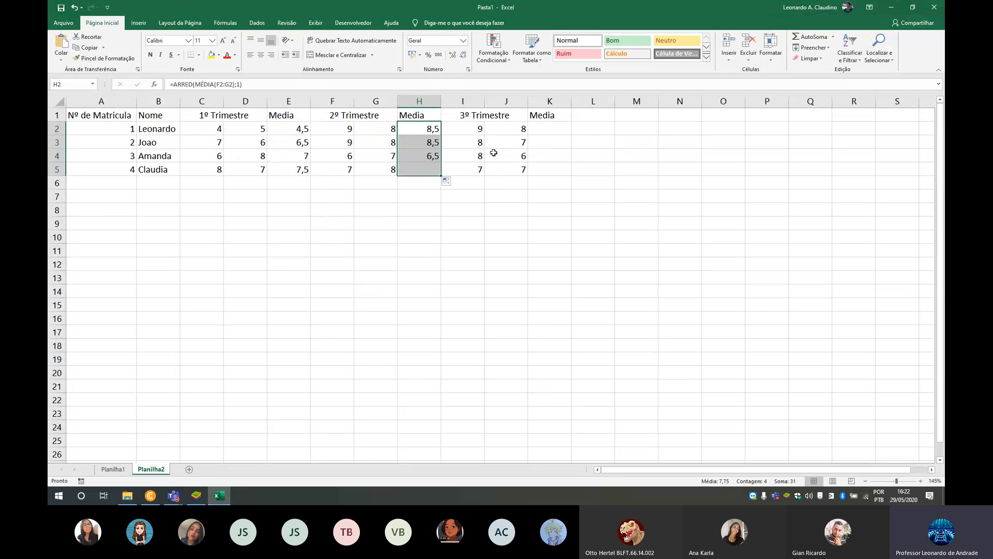
- Enter the rounded third-trimester average =arred(media(I2:J2);1) in K2 and fill it down through K5
left_click(558, 131)
type("=arr")
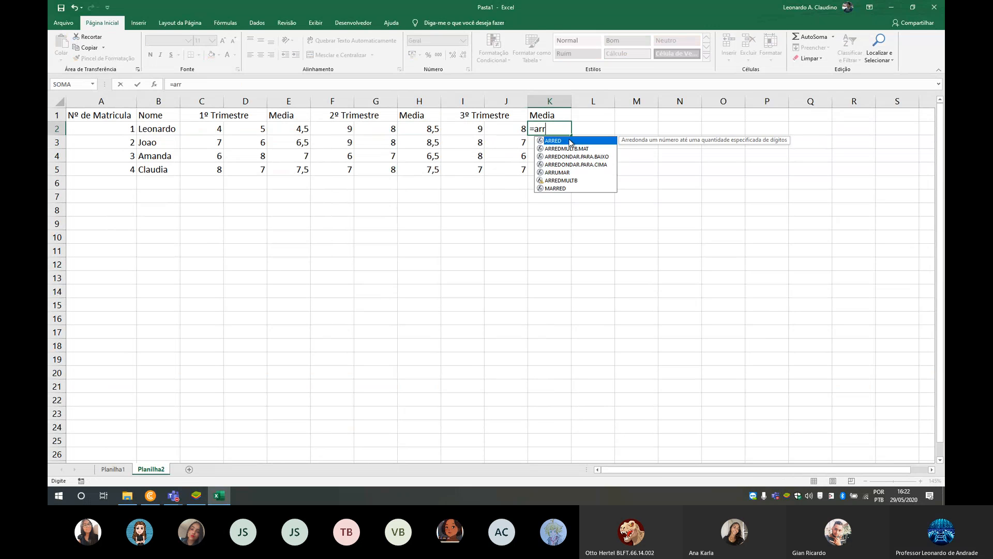
type("ed(media(")
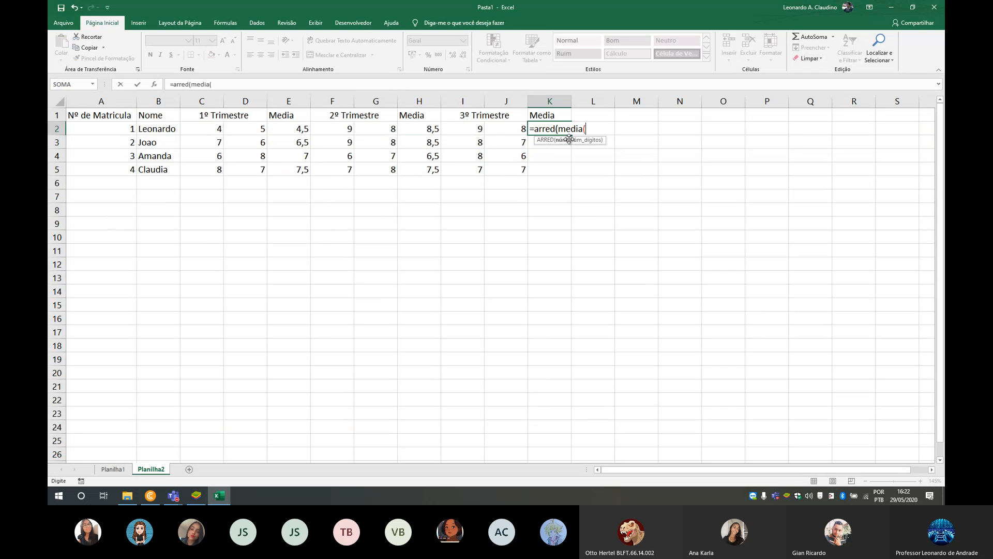
left_click_drag(463, 127, 504, 127)
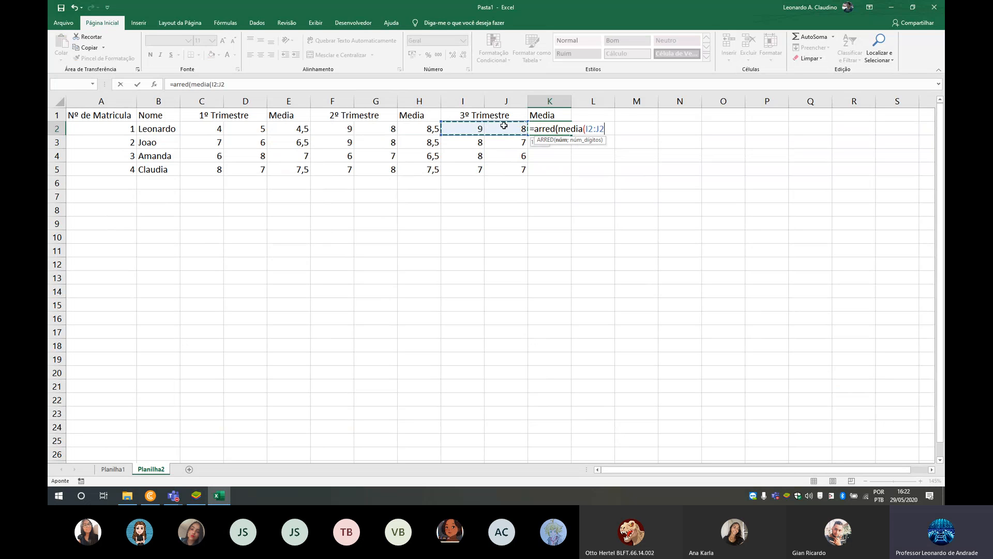
type(");1)")
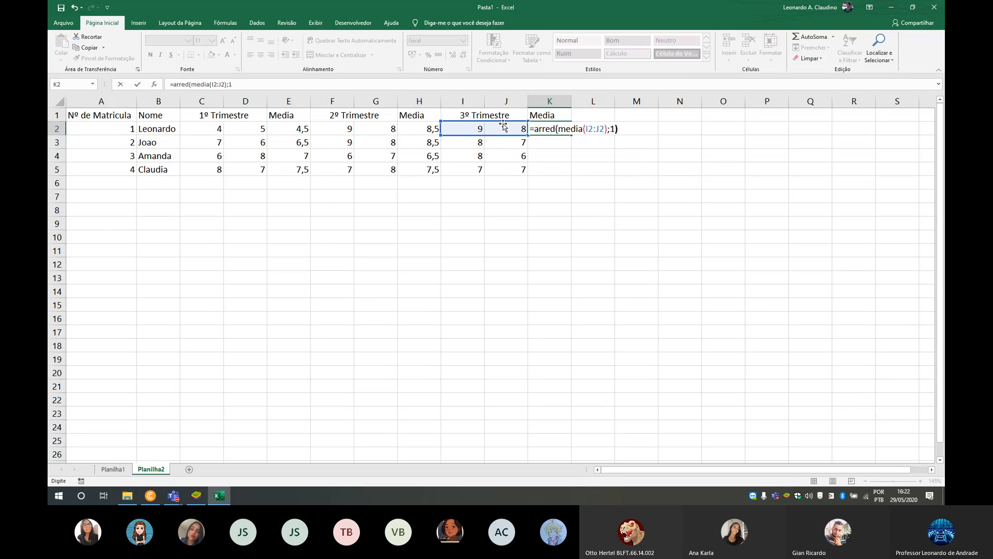
key("Return")
left_click(543, 128)
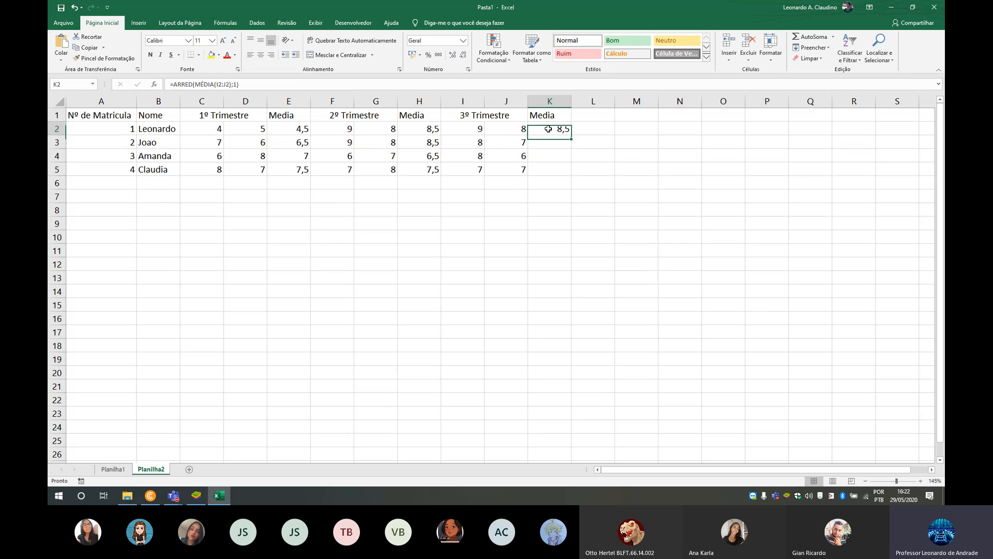
left_click_drag(573, 134, 574, 176)
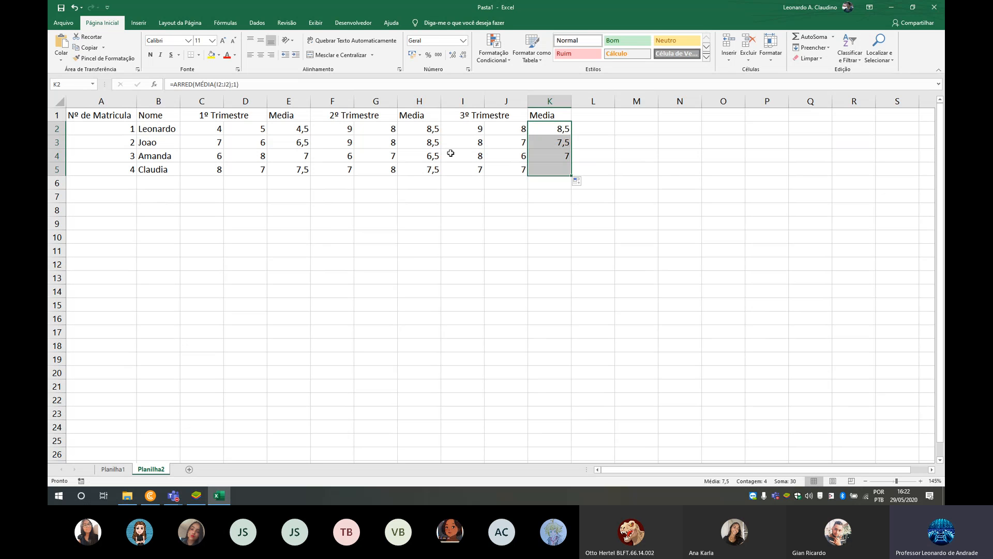
left_click(289, 129)
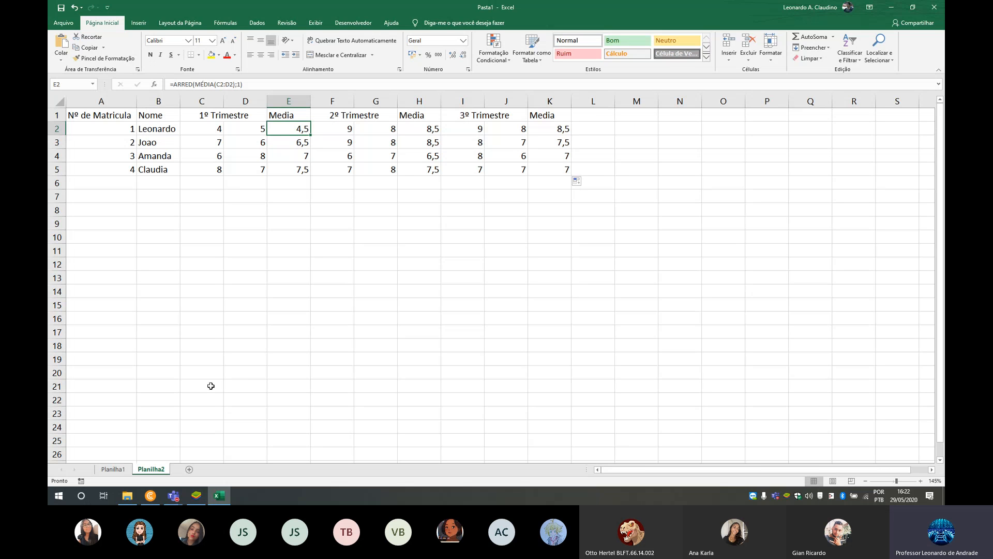
left_click_drag(601, 115, 595, 156)
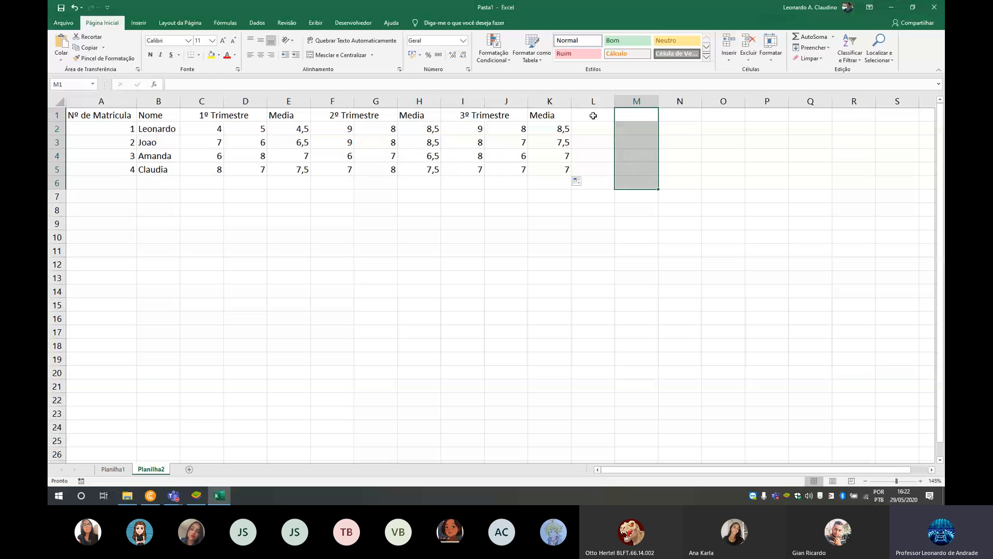
left_click_drag(593, 114, 596, 169)
left_click_drag(645, 118, 650, 169)
left_click_drag(593, 115, 595, 169)
left_click_drag(633, 116, 636, 167)
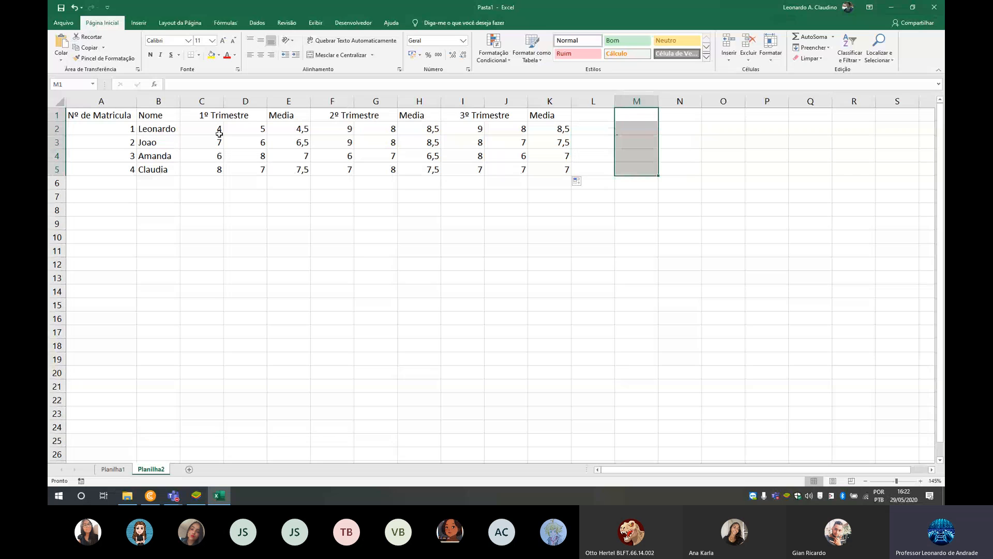
left_click_drag(91, 115, 810, 427)
left_click(675, 353)
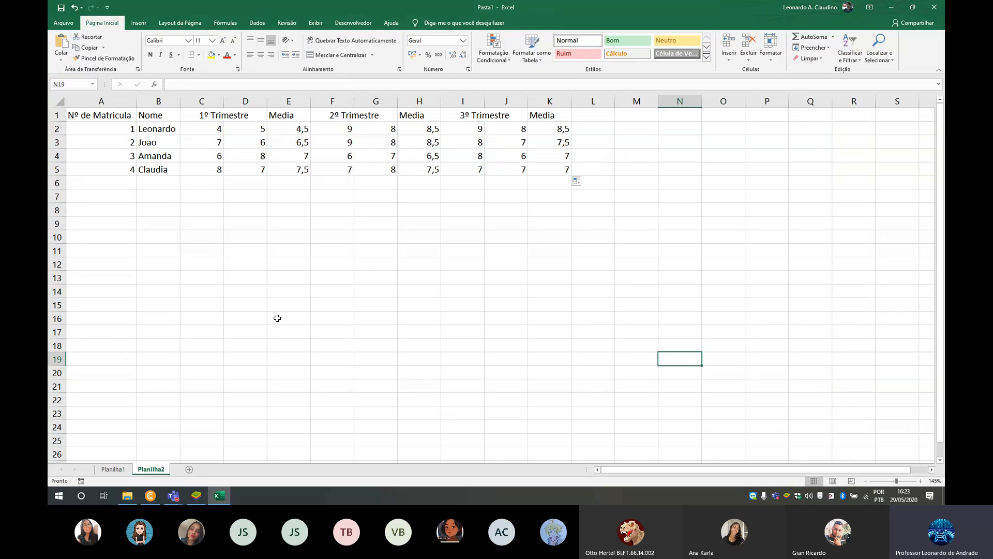
- On the Planilha1 sheet, enter the label Nº da Matricula in C7 and autofit the width of column C
left_click(113, 469)
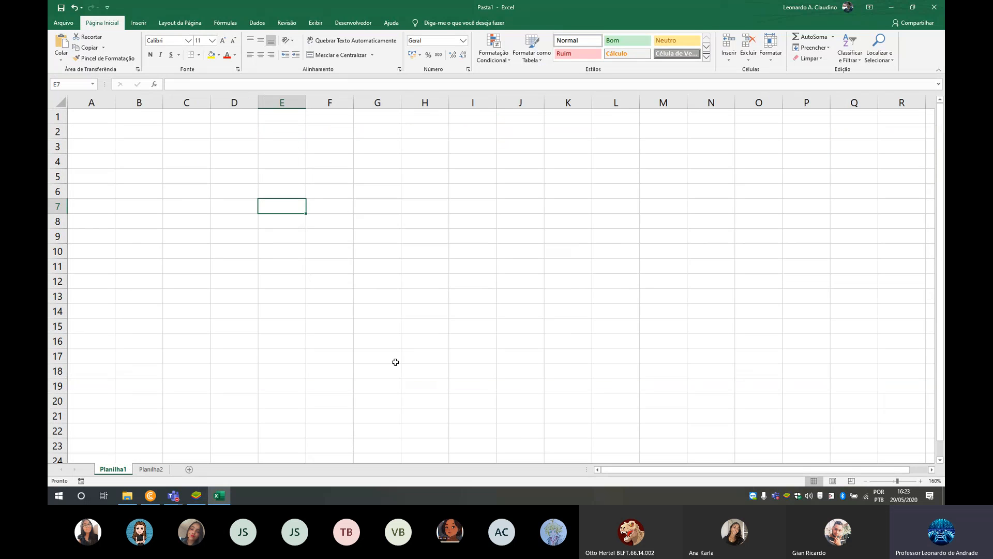
left_click_drag(186, 176, 769, 420)
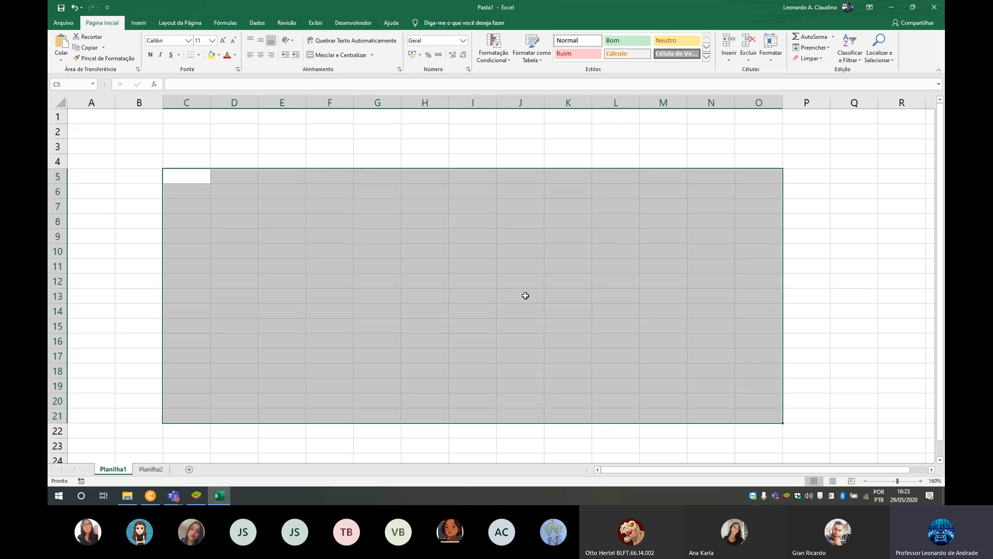
left_click(313, 294)
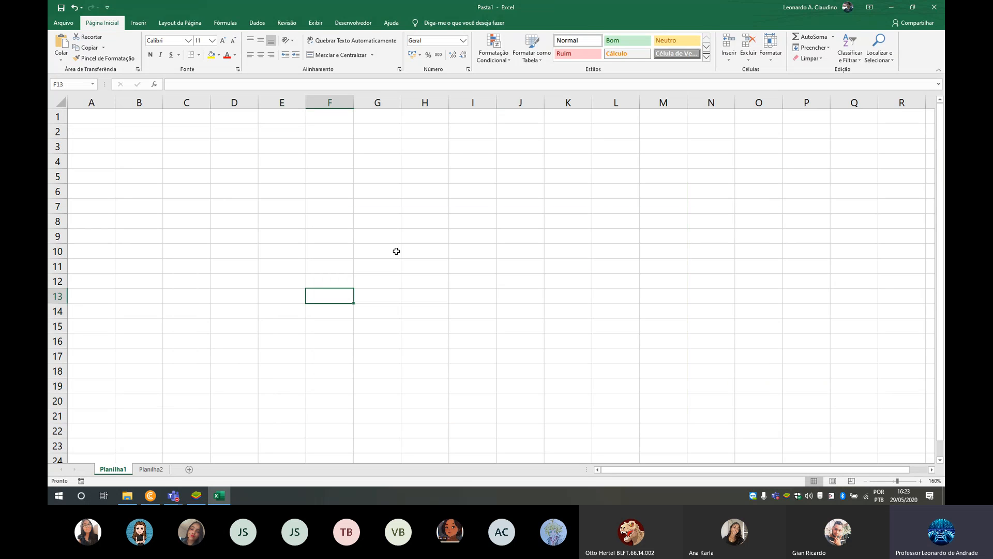
left_click(199, 210)
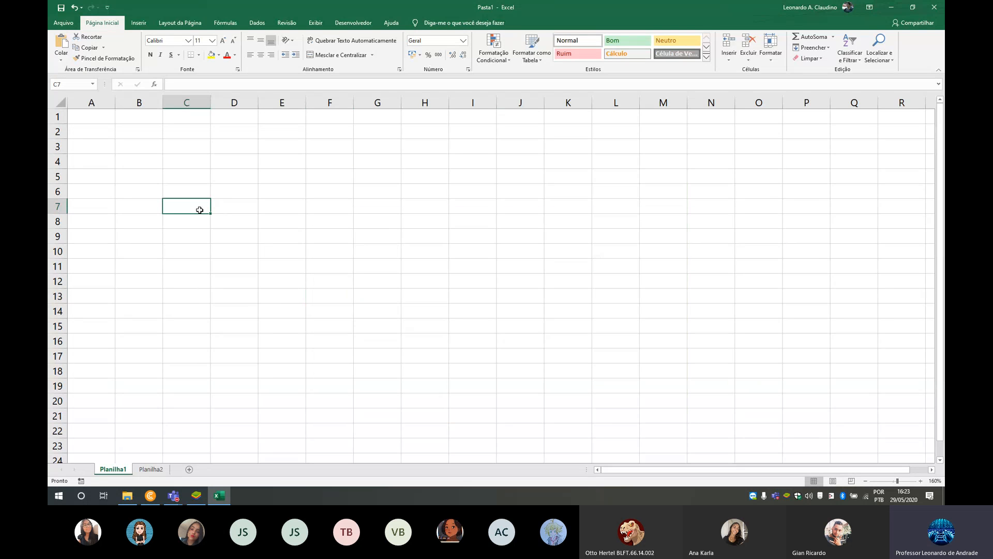
type("Nº ")
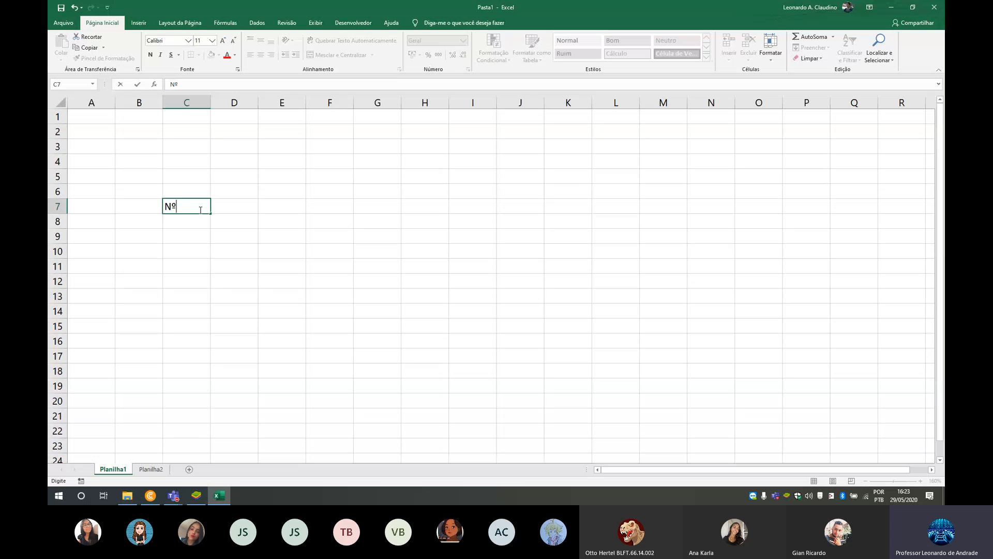
type("da Matricula")
left_click(260, 237)
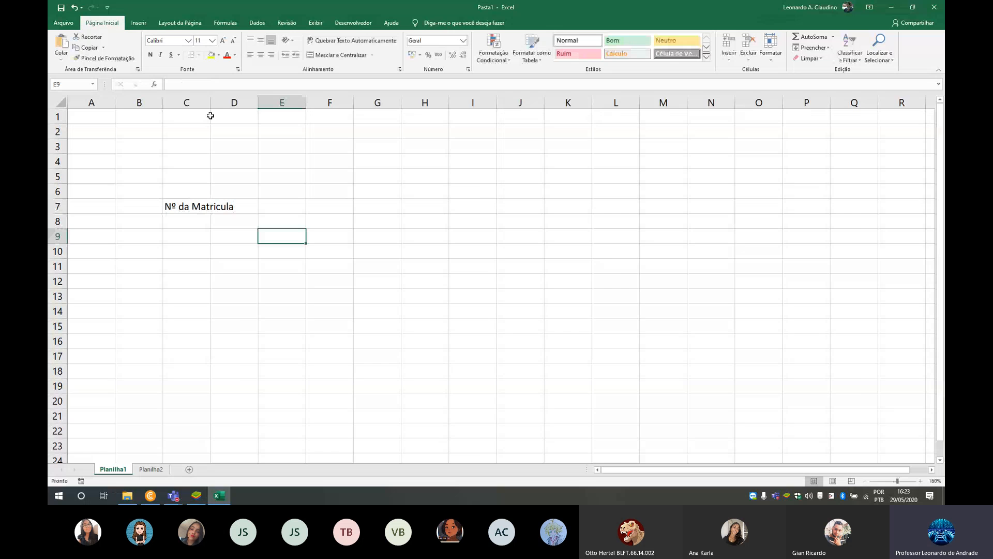
double_click(211, 103)
- Enter the label Nome in C8, directly below the enrolment number label
left_click(224, 232)
left_click(226, 224)
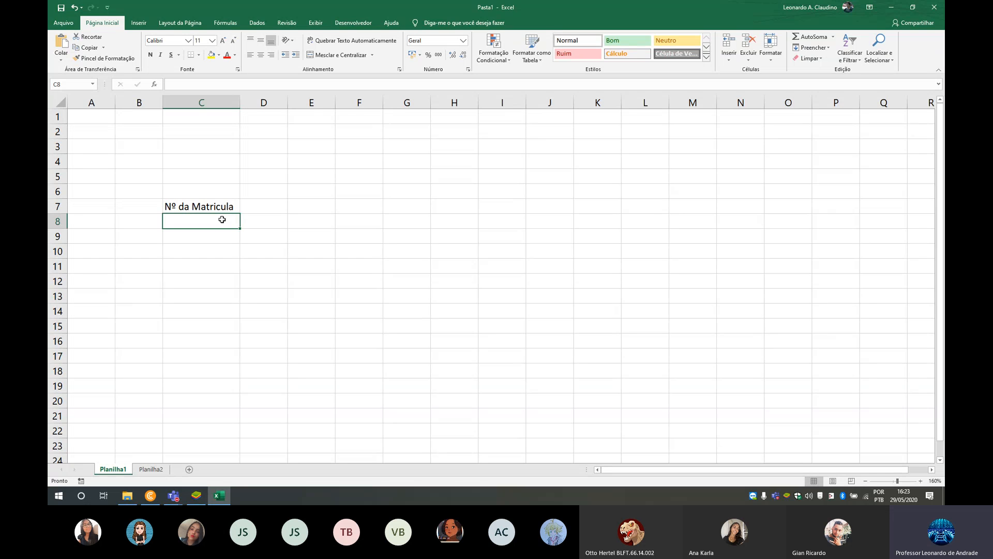
type("Nome")
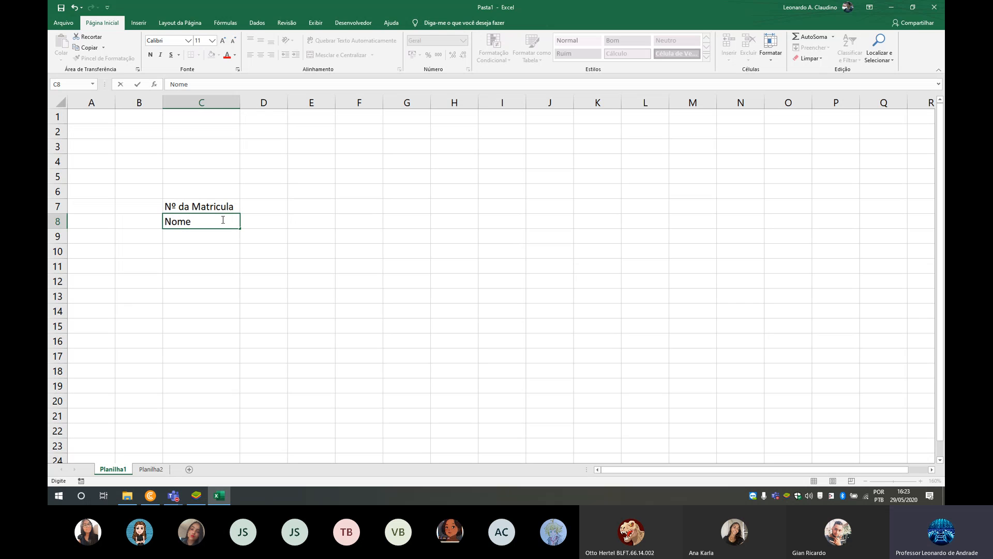
key("Tab")
key("Tab")
- Merge and center cells E6:G6 and enter Media as the heading in the merged cell
key("Up")
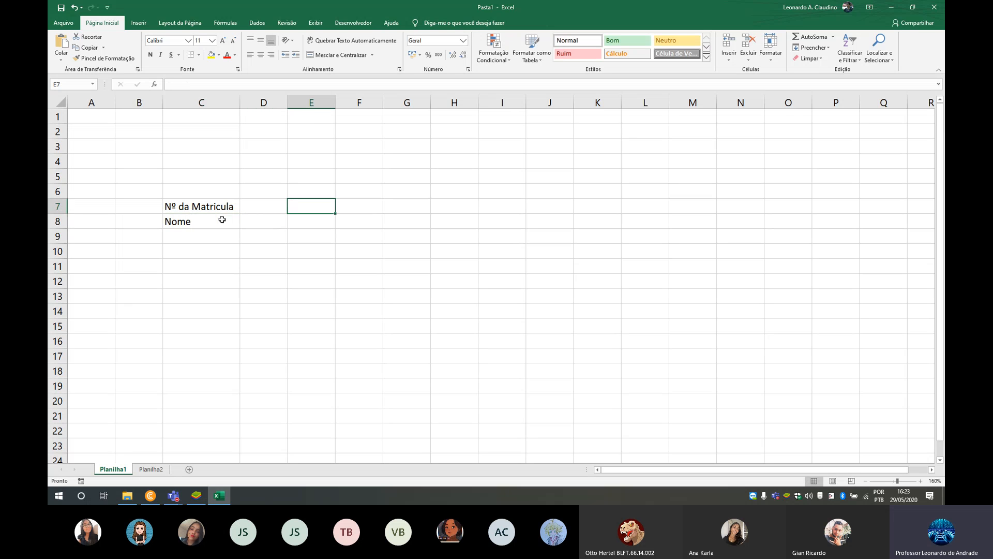
key("shift+Right")
key("shift+Left")
key("Up")
key("shift+Right")
key("shift+Right")
type("Medi")
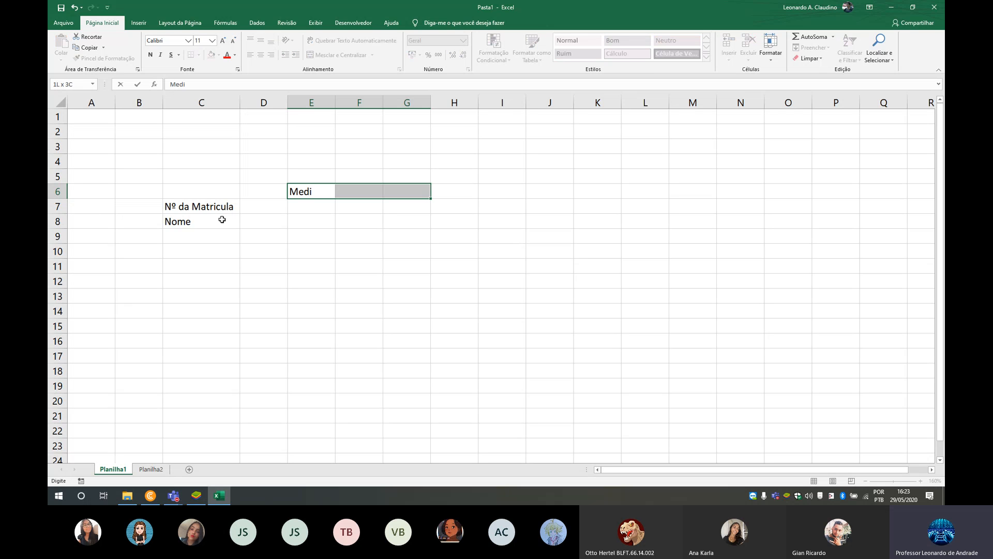
key("Left")
key("Right")
key("shift+Right")
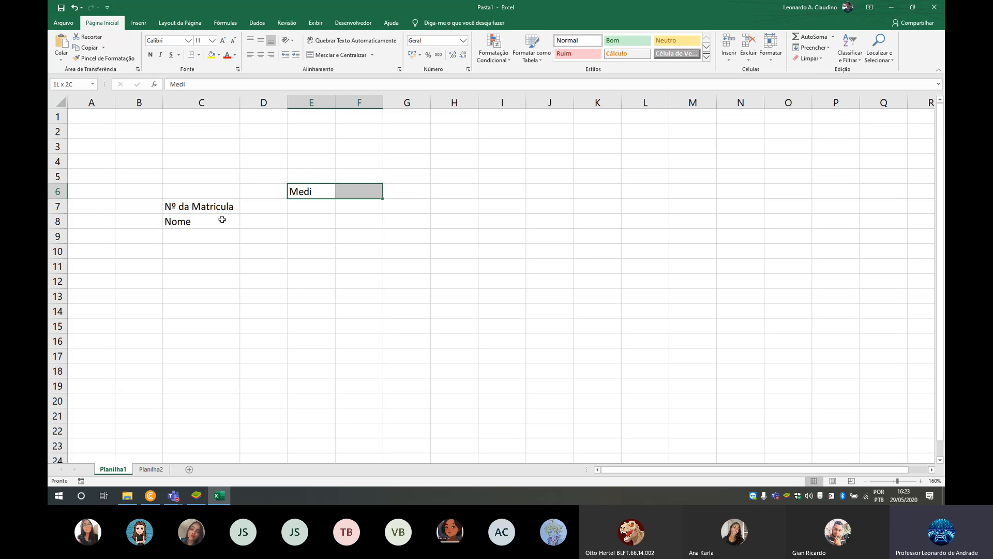
key("shift+Right")
left_click(339, 55)
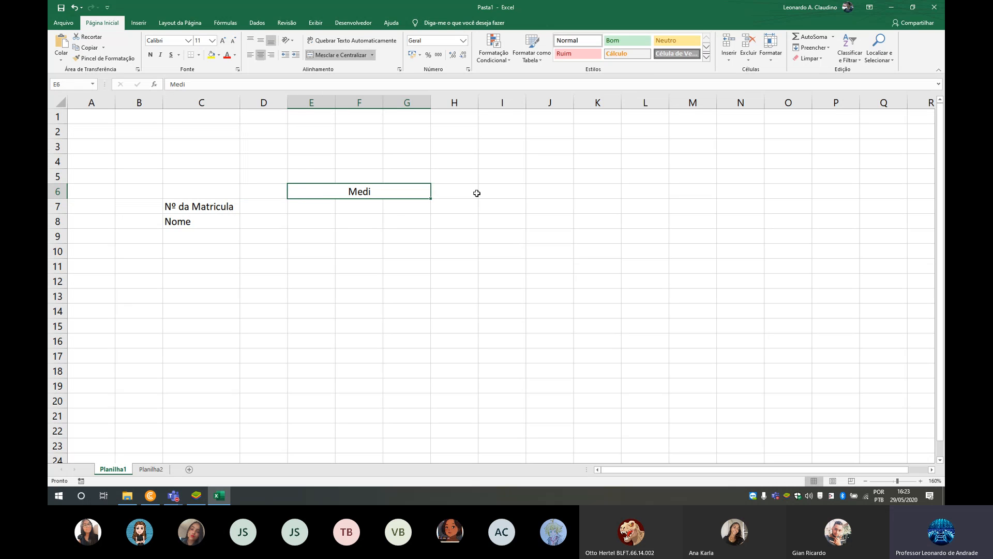
type("Media")
key("Return")
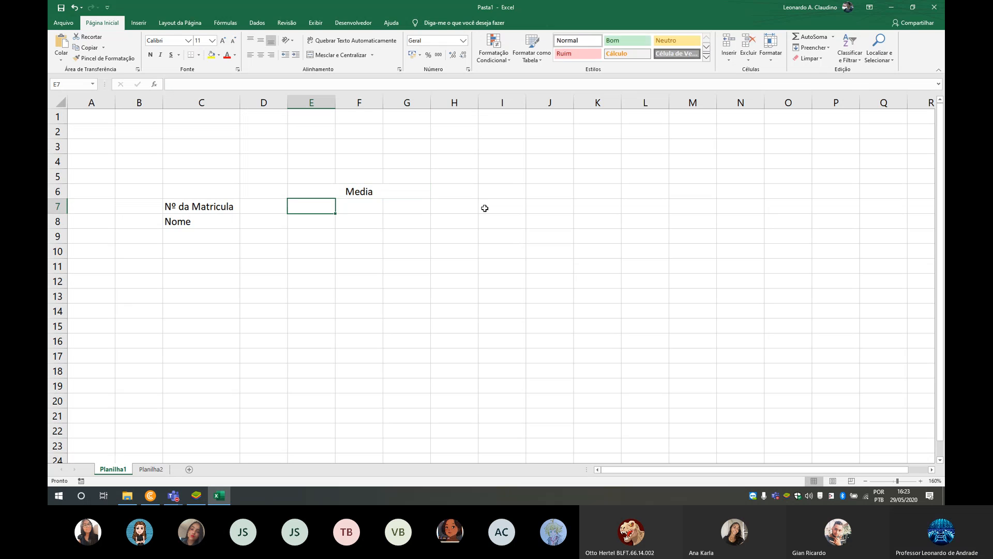
- Enter the headings 1º Trimestre, 2º Trimestre and 3º Trimestre in E7, F7 and G7 under the Media heading
type("1º ")
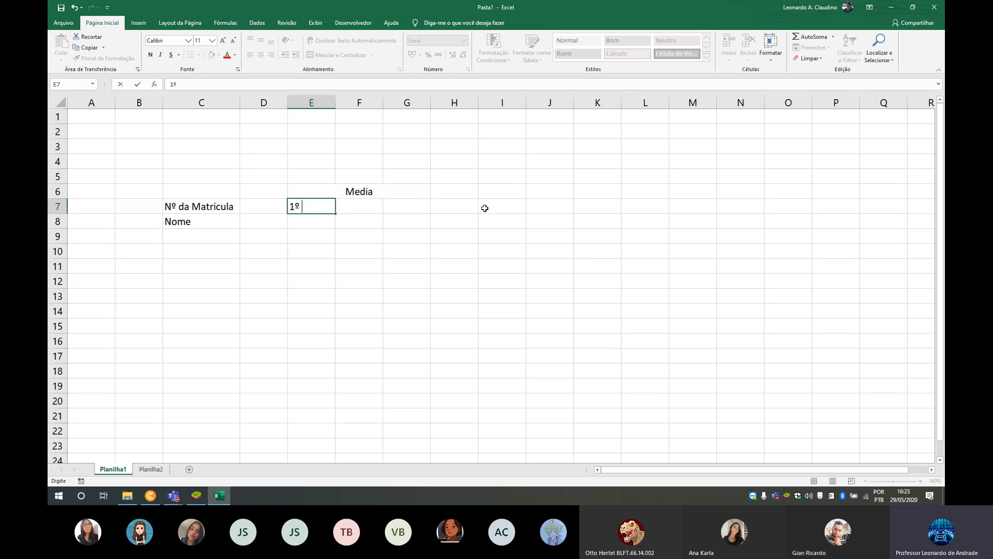
type("Trimestre")
key("Tab")
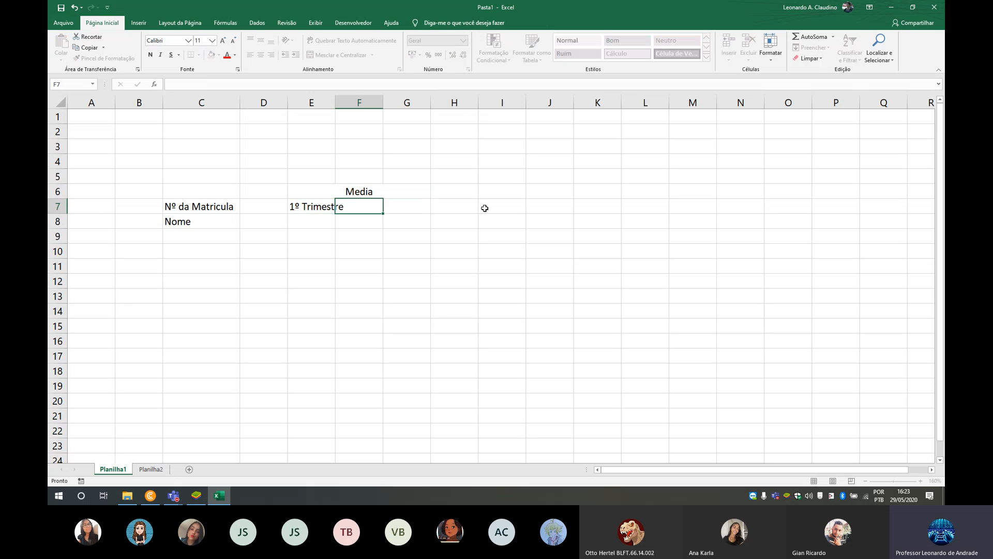
type("2º Trimestre")
key("Tab")
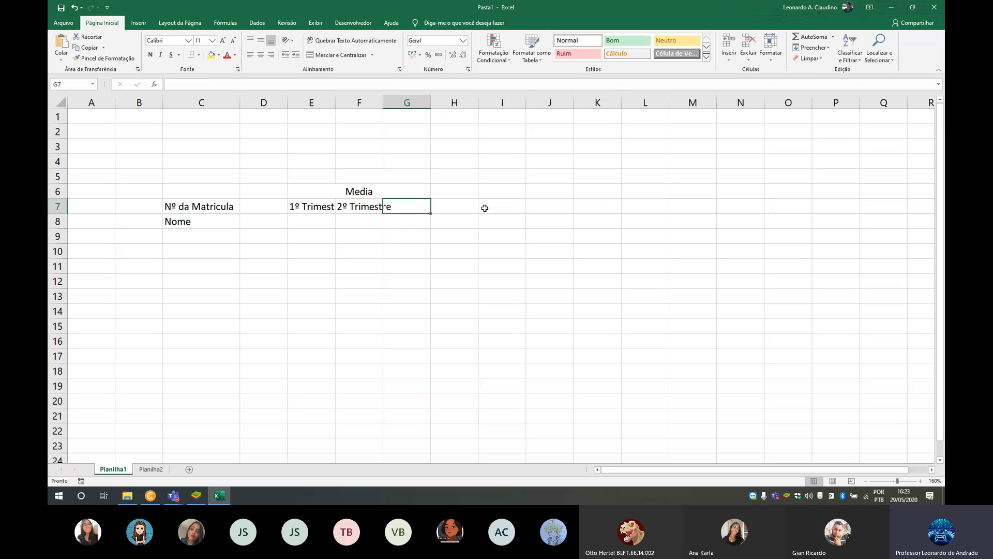
type("3º Tr")
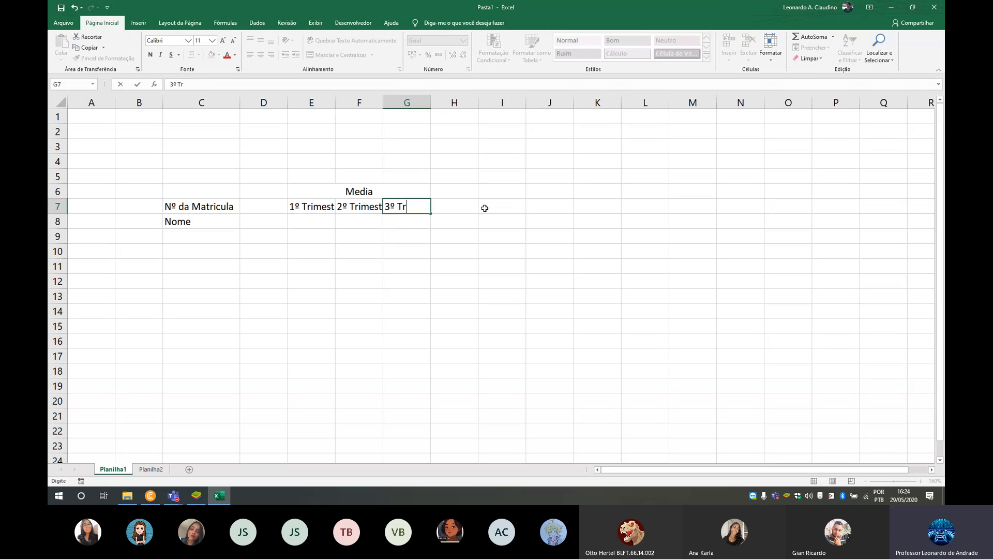
type("imestre")
left_click(459, 221)
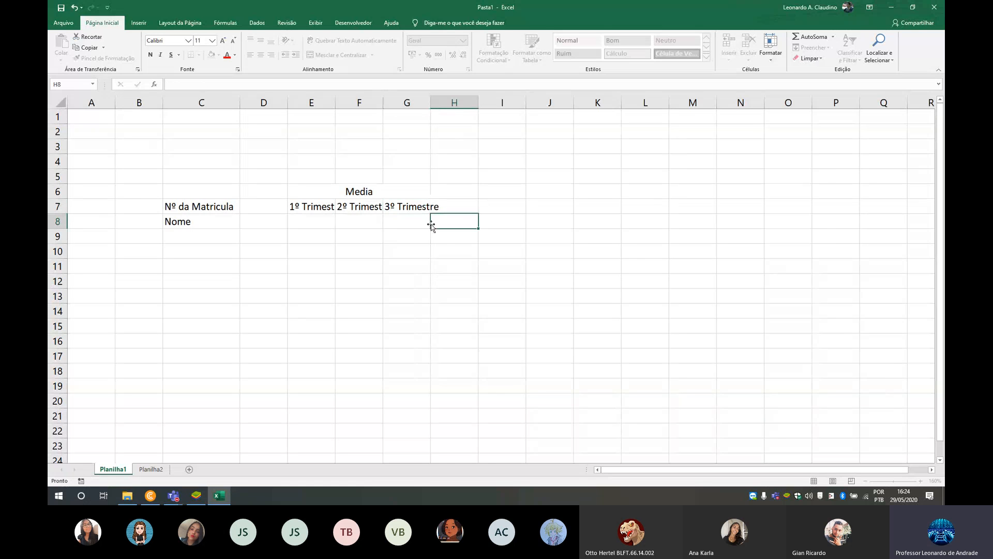
- Autofit the widths of columns G, F and E to their trimester headings on Planilha1
double_click(430, 103)
double_click(383, 102)
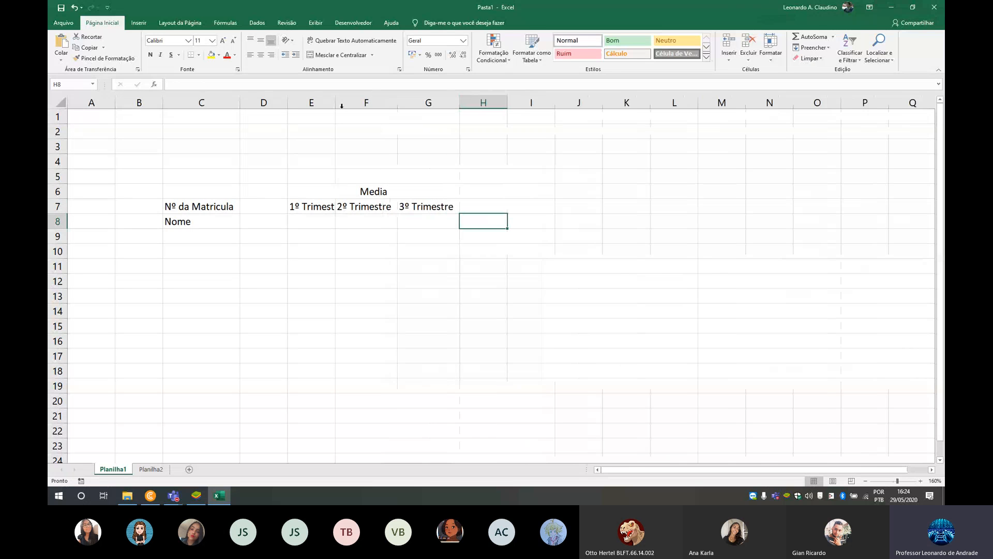
double_click(336, 102)
left_click(338, 228)
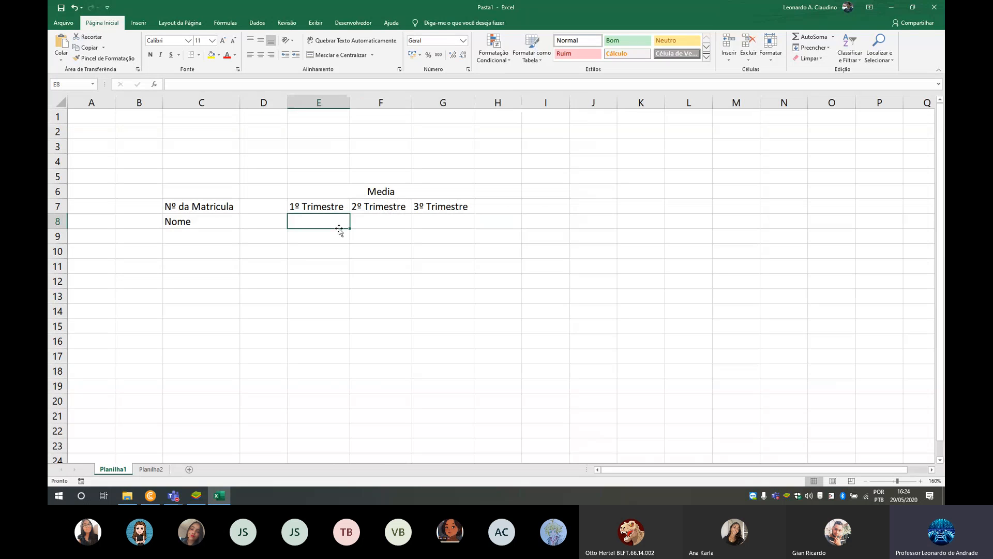
left_click(265, 225)
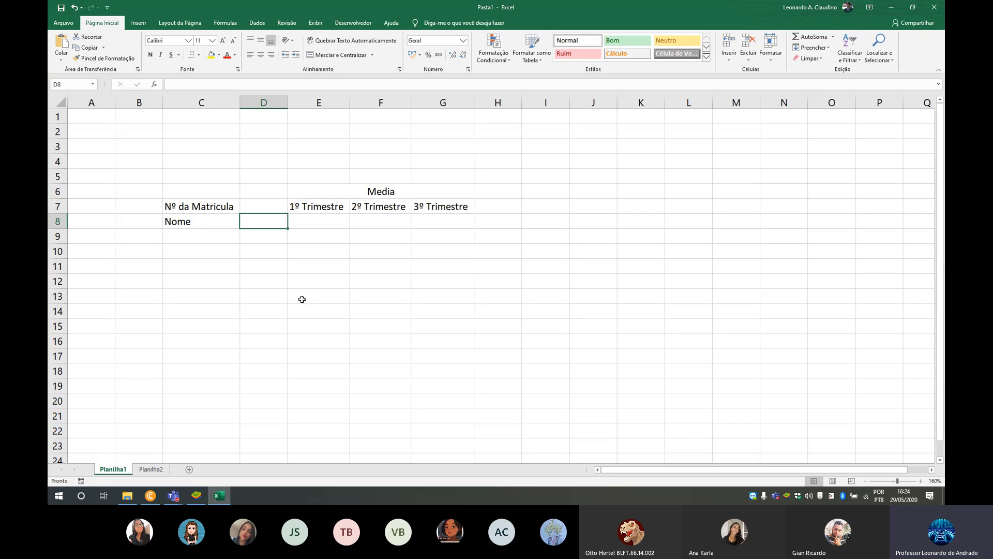
- Review the grade table on Planilha2, check the meeting in Microsoft Teams, and return to Excel
left_click(151, 469)
left_click_drag(96, 113, 568, 176)
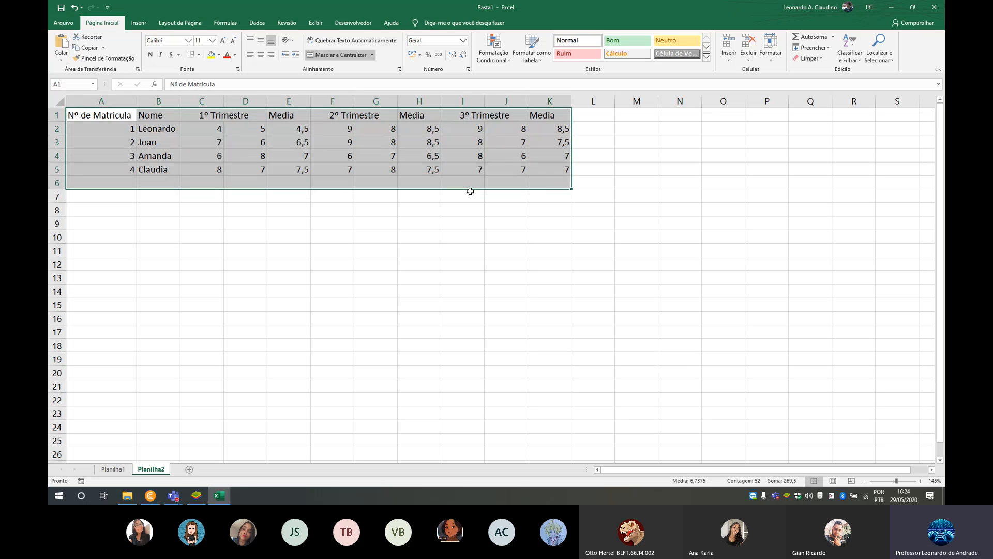
left_click(174, 495)
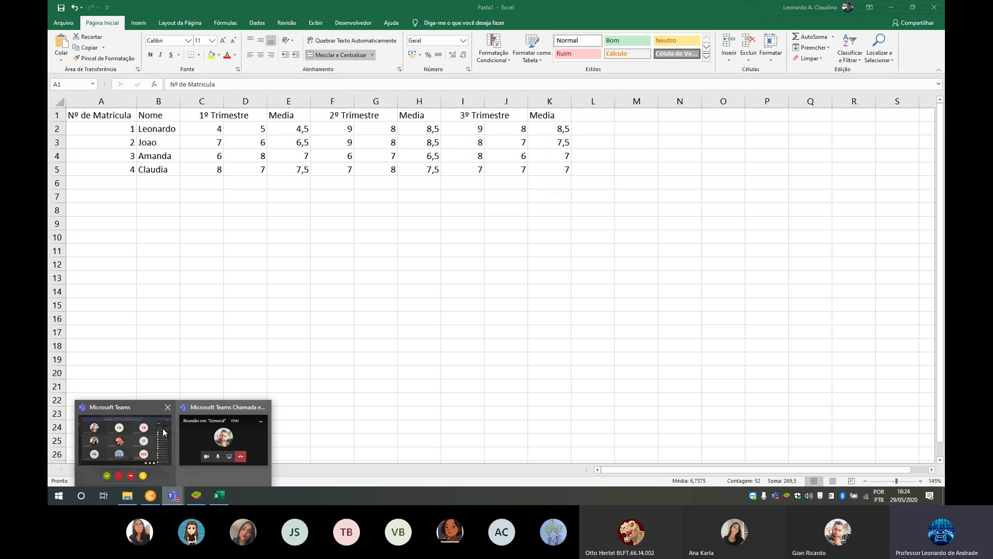
left_click(127, 432)
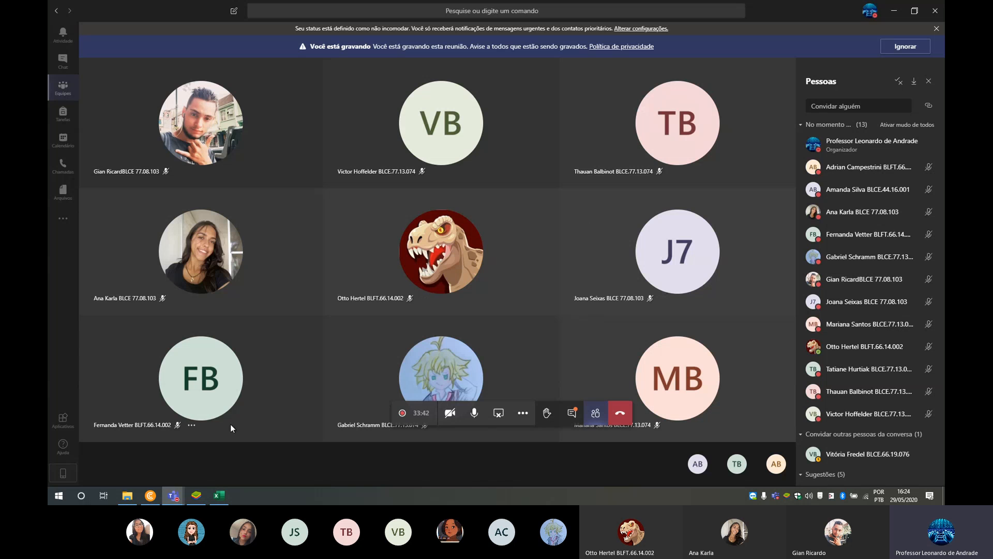
left_click(217, 498)
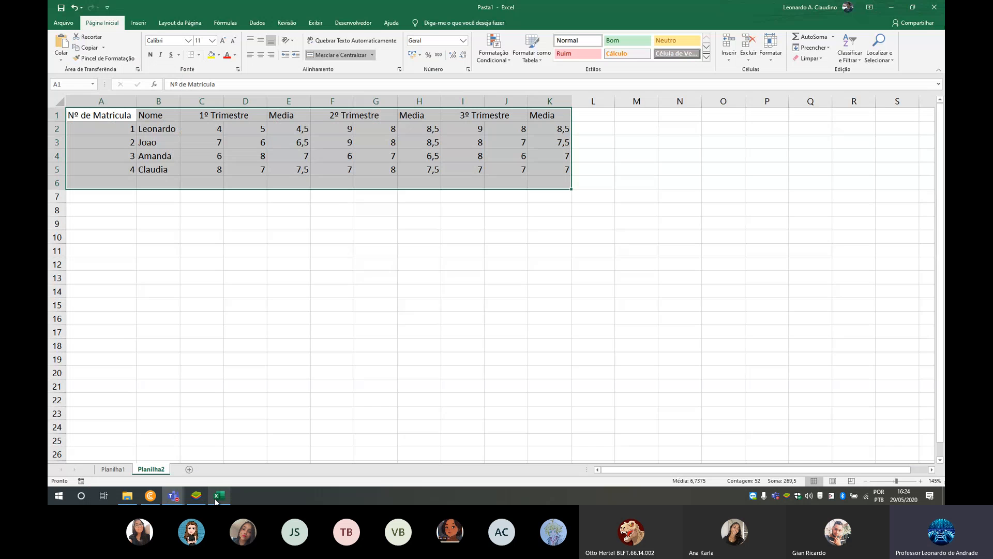
left_click(202, 196)
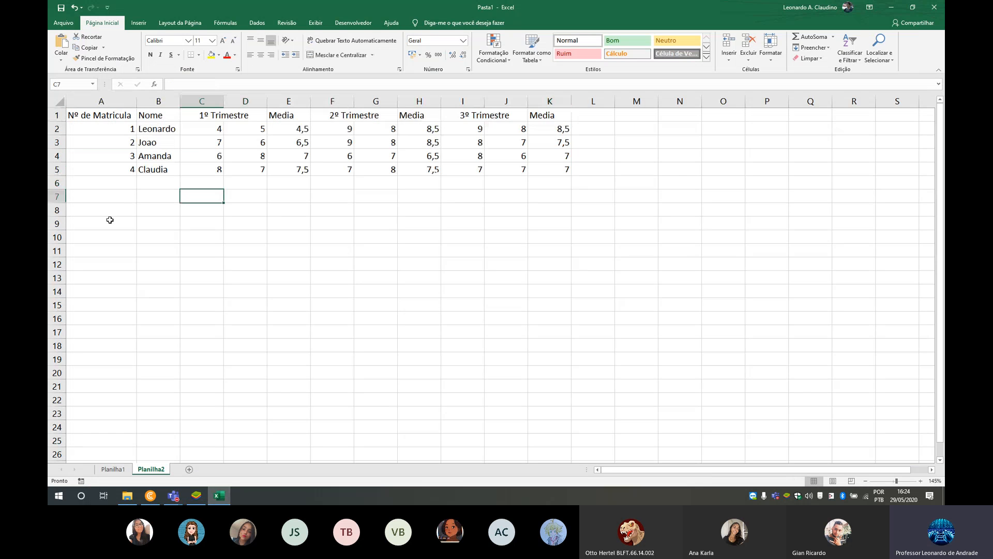
- Enter the heading Situação in H7 on Planilha1, beside the 3º Trimestre heading
left_click(113, 468)
left_click_drag(186, 194, 453, 223)
left_click(478, 222)
left_click(486, 205)
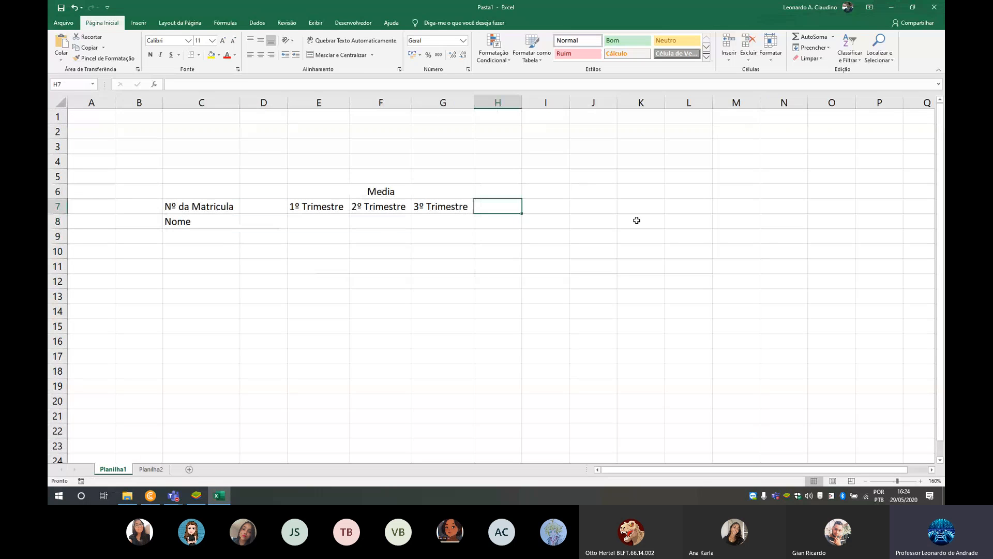
type("Situa")
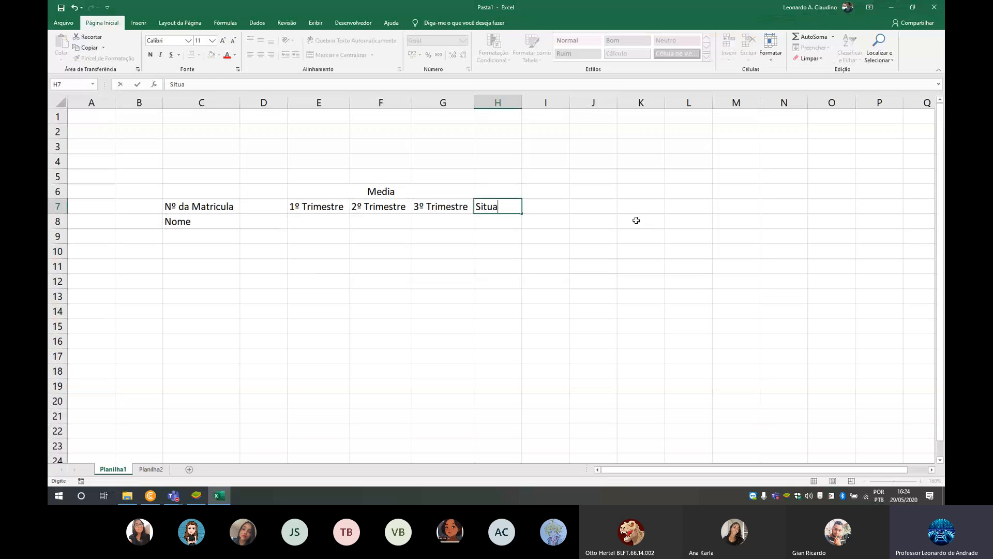
type("ção")
key("Return")
key("Return")
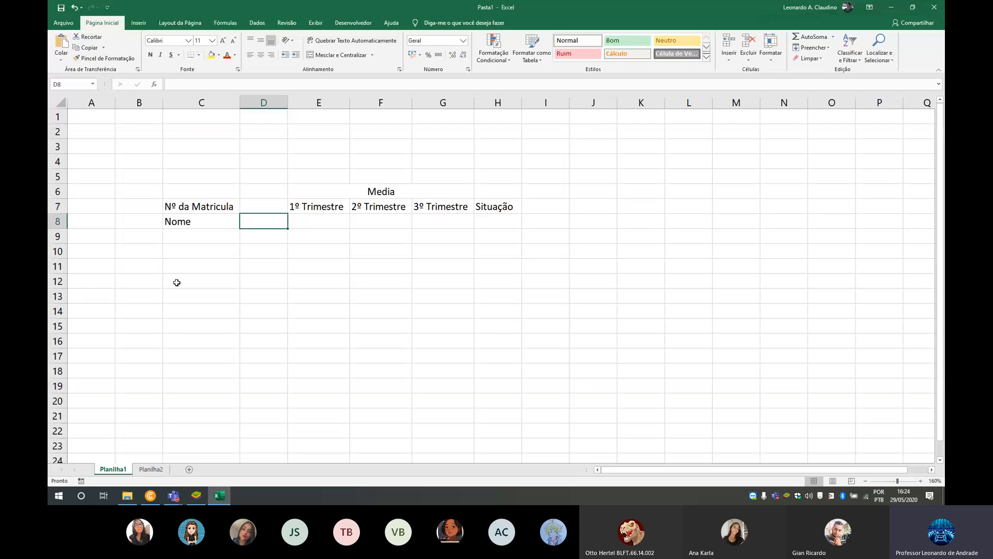
- Start a PROCV formula in D8 with D7 as the lookup value and Planilha2 as the table's sheet
type("=procv")
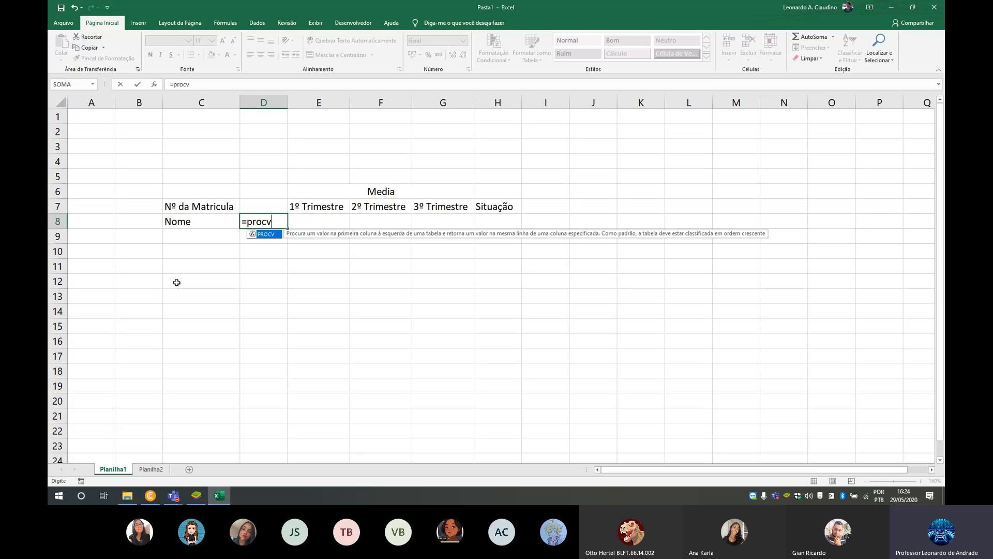
type("(")
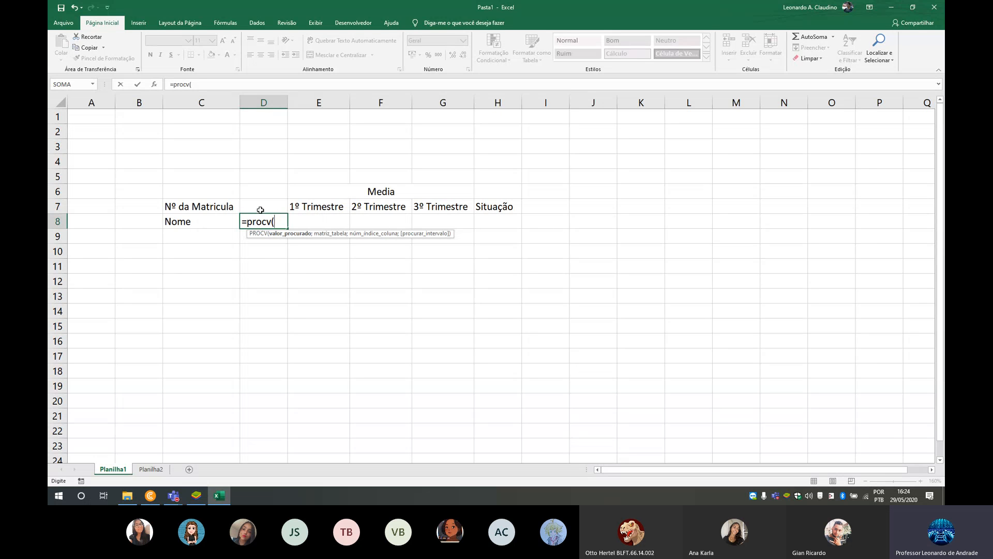
left_click(245, 205)
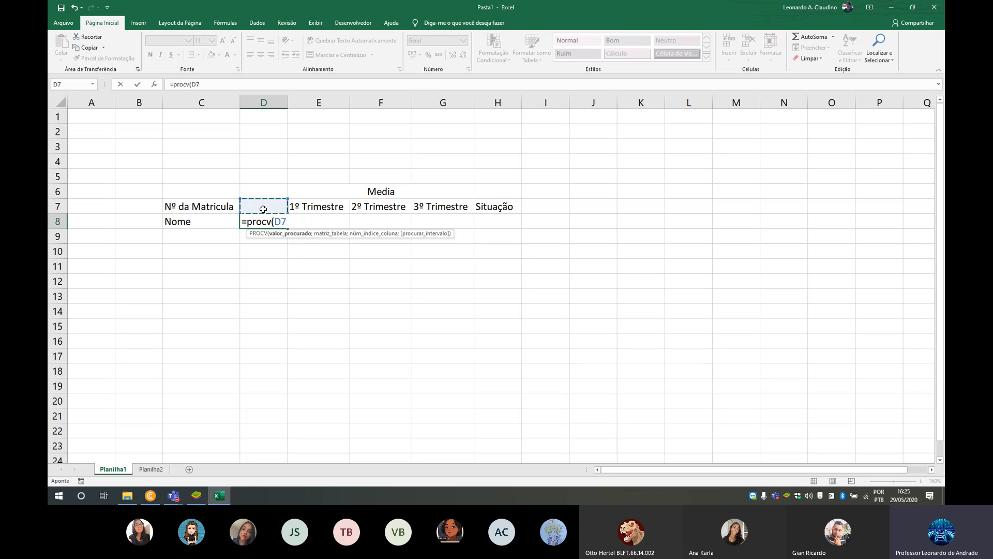
type(";")
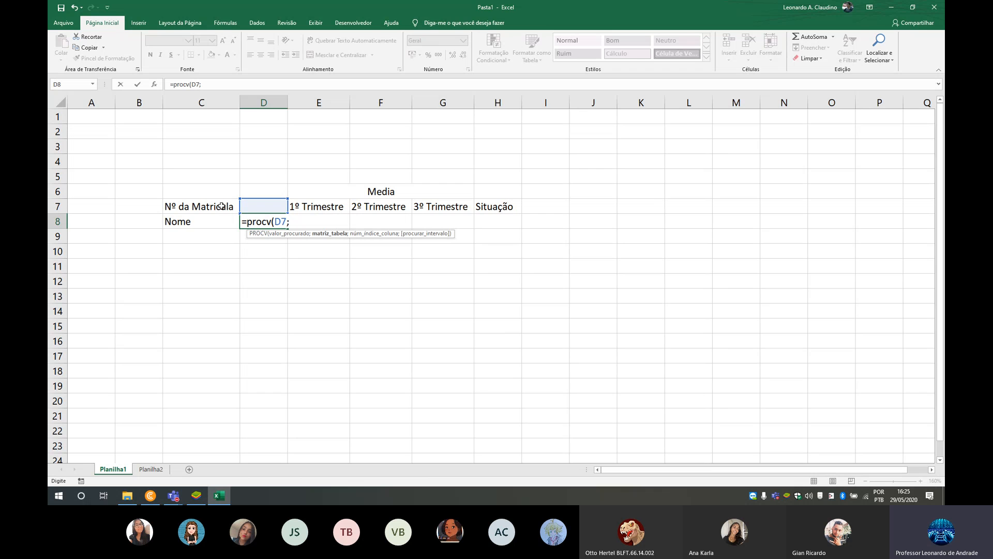
left_click(150, 470)
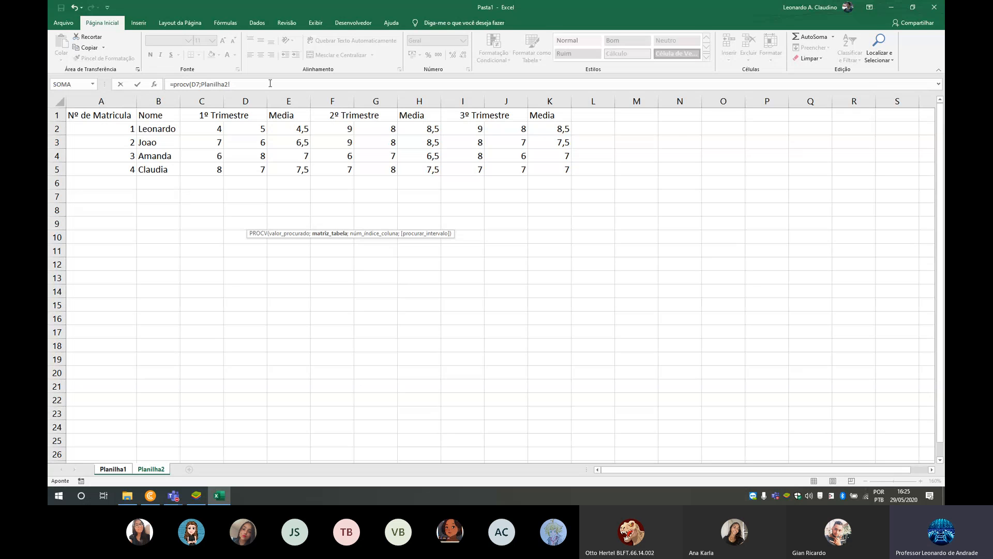
- Examine the parts of the unfinished PROCV formula: the function, the D7 lookup value and the Planilha2 sheet reference
left_click_drag(271, 83, 154, 87)
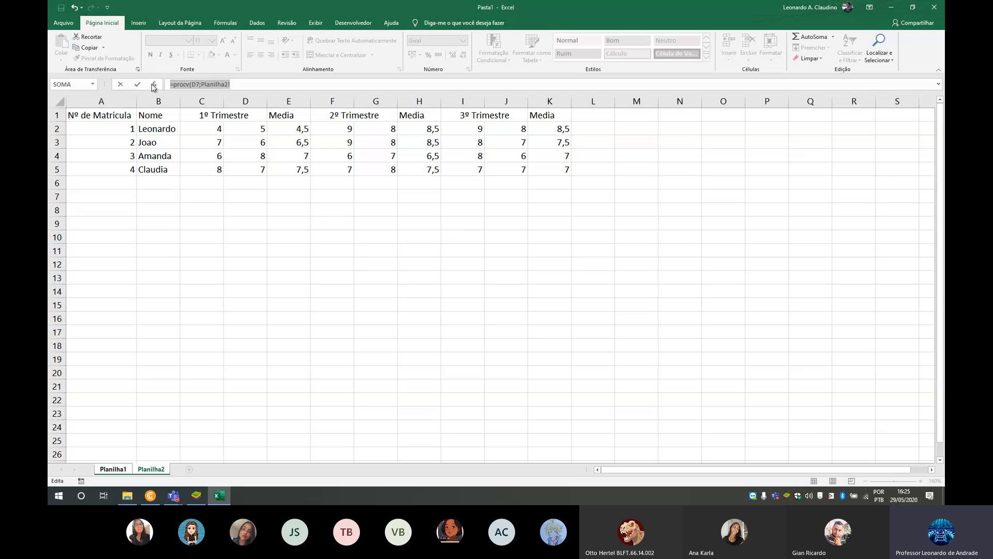
left_click(174, 84)
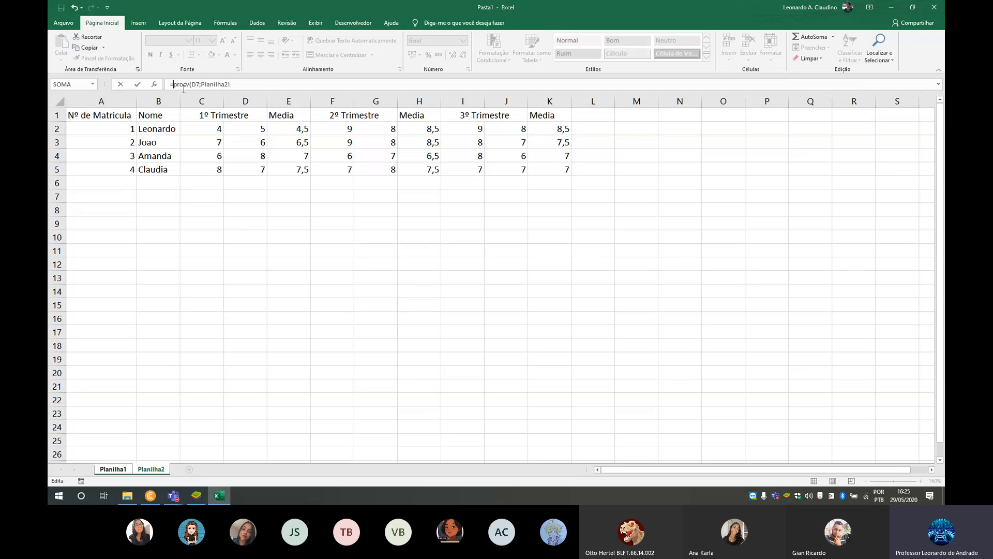
left_click(191, 85)
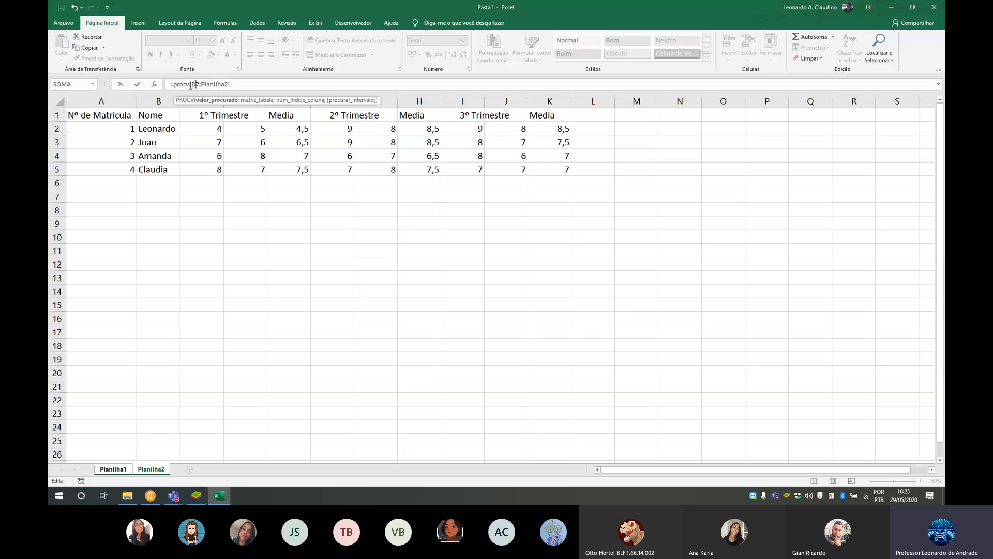
double_click(193, 85)
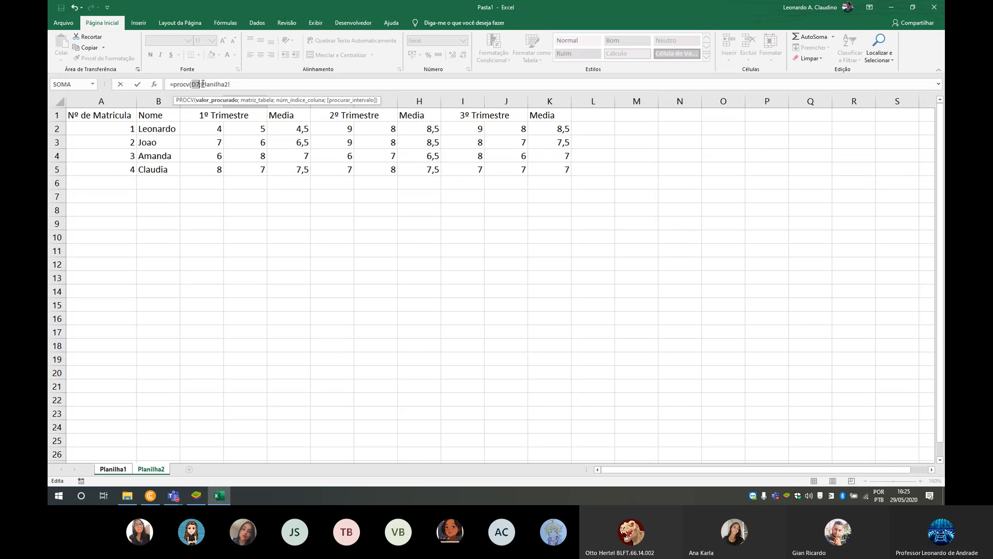
left_click_drag(202, 84, 222, 84)
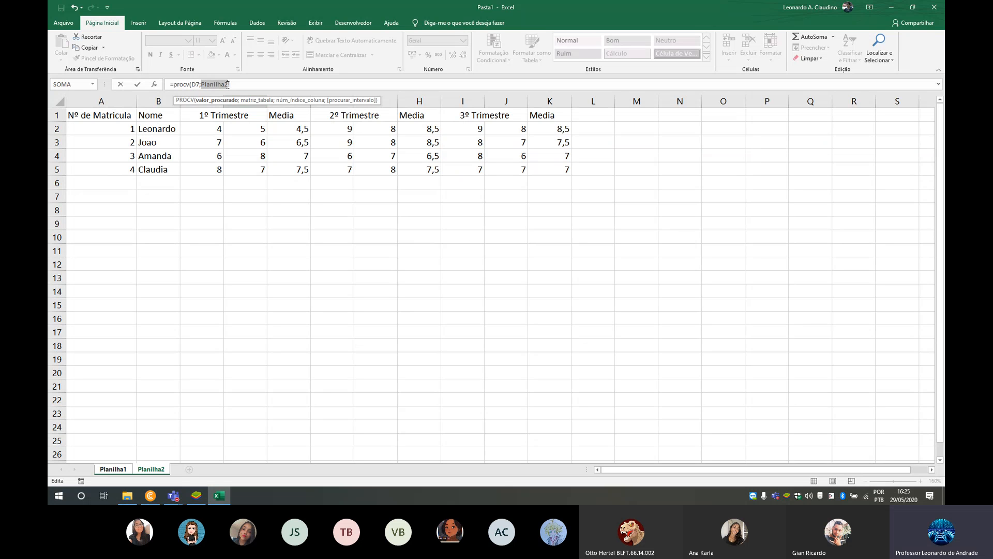
left_click(228, 84)
type("!")
left_click_drag(205, 83, 221, 84)
left_click(231, 85)
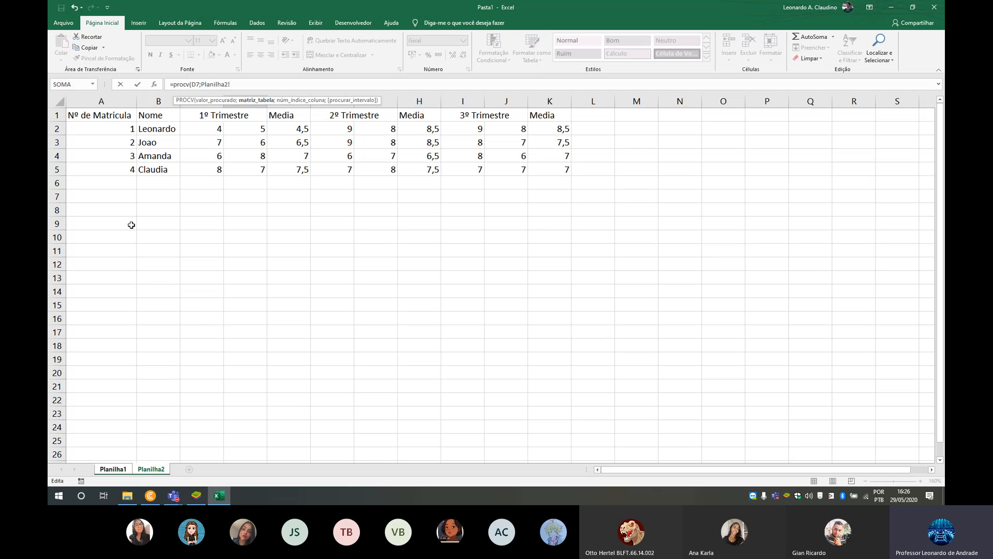
- Try A1:K5, A10:C14, A1:A5 and other Planilha2 ranges as the table argument of the PROCV formula
left_click_drag(99, 113, 560, 172)
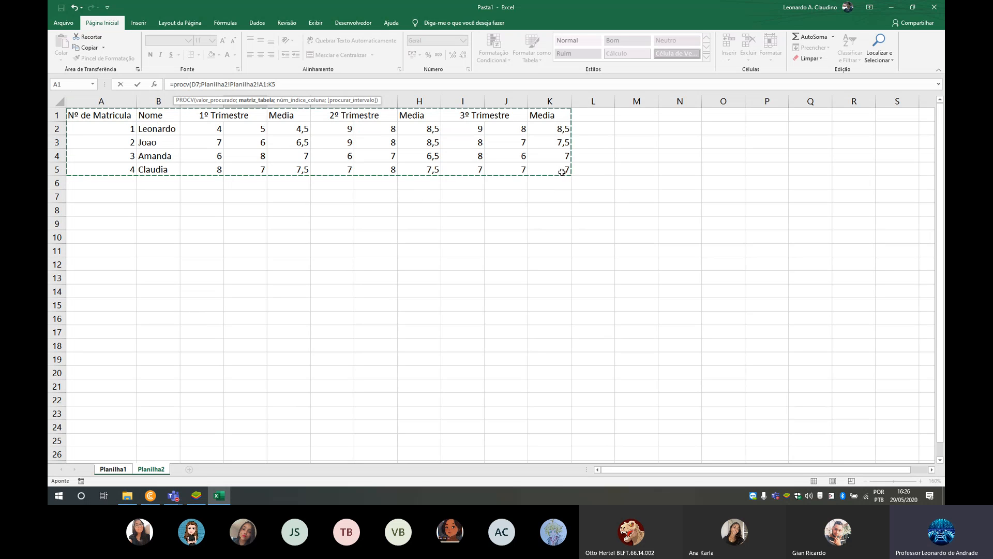
left_click_drag(93, 113, 567, 172)
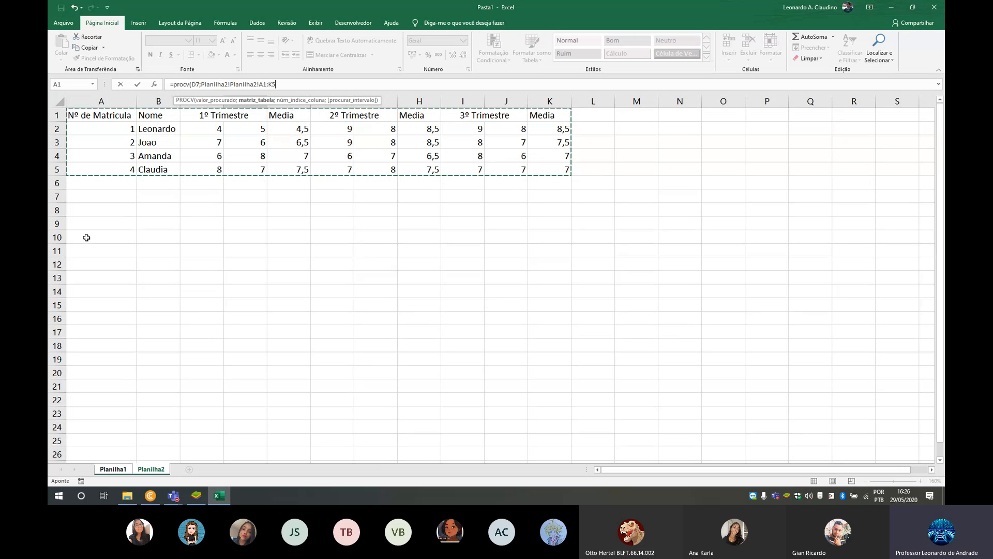
left_click_drag(84, 234, 200, 291)
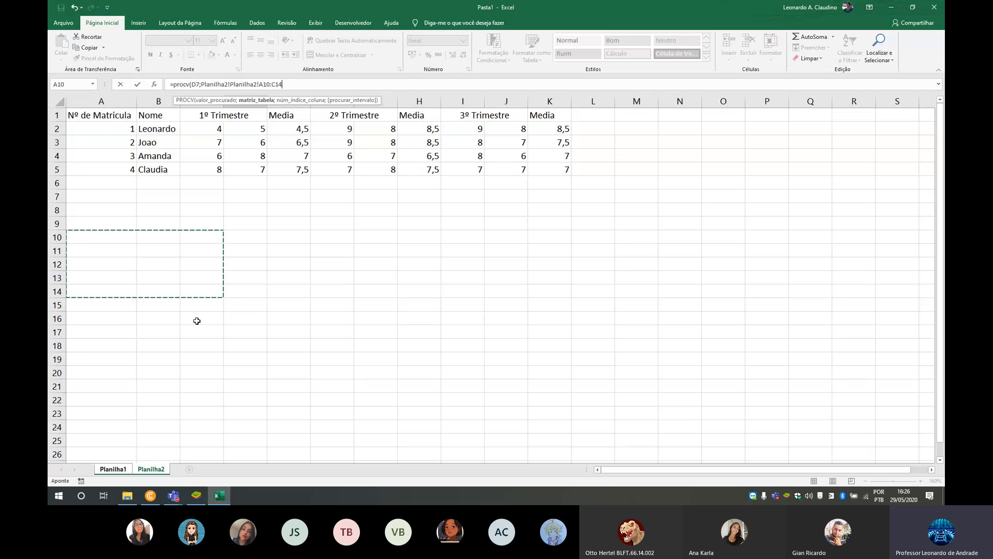
left_click_drag(114, 116, 126, 169)
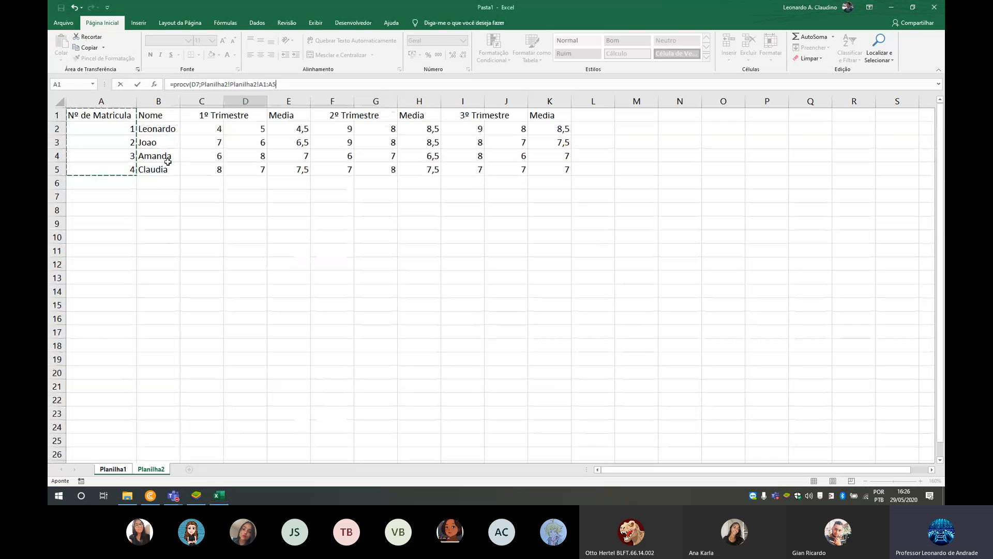
left_click(199, 192)
left_click(109, 143)
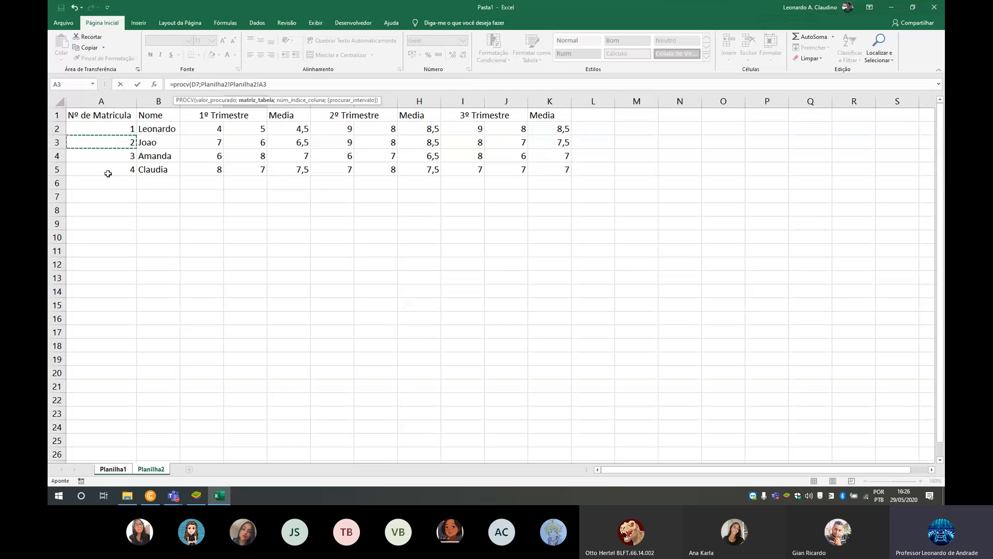
left_click(122, 199)
left_click_drag(111, 238, 198, 319)
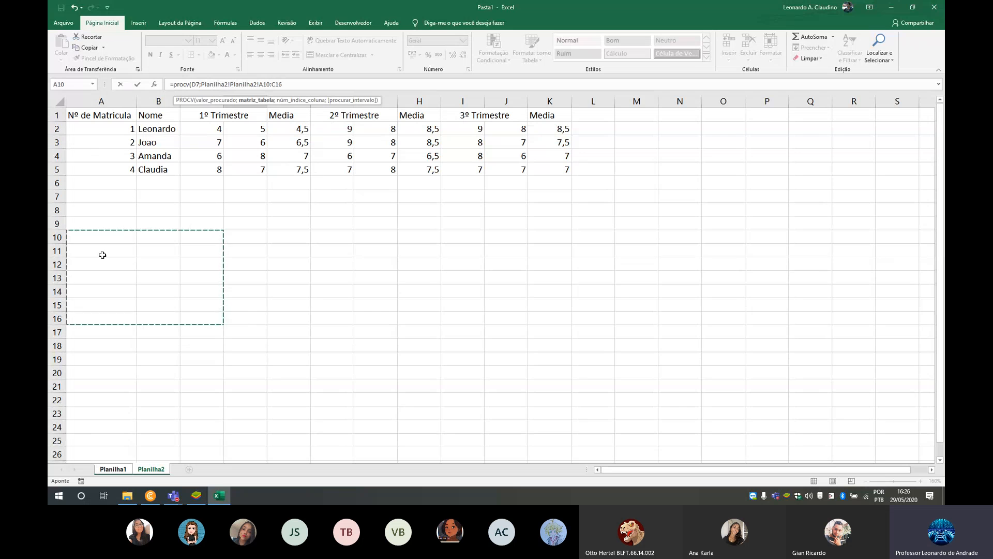
left_click(158, 210)
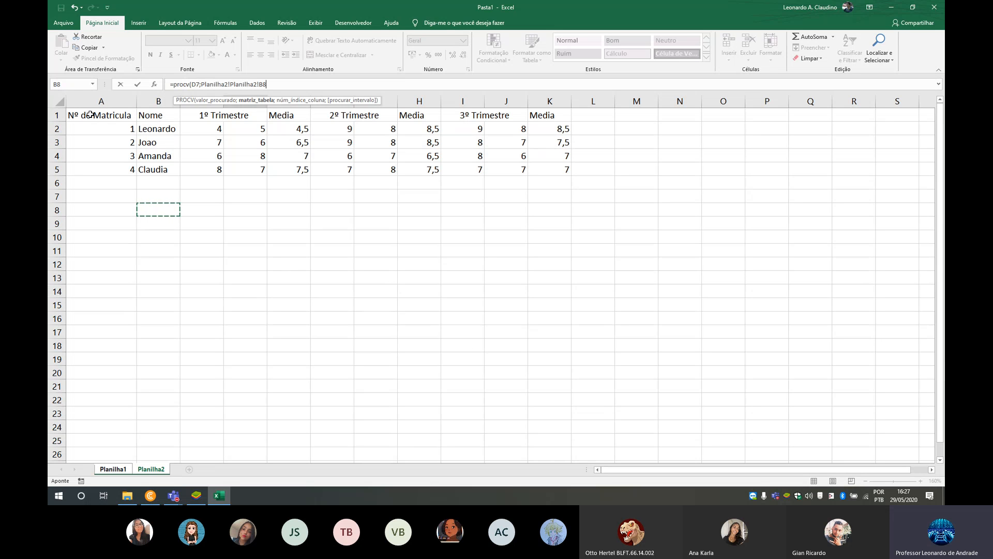
- Use the entire Planilha2 sheet, 1:1048576, as the PROCV table and examine that reference in the formula
left_click(59, 102)
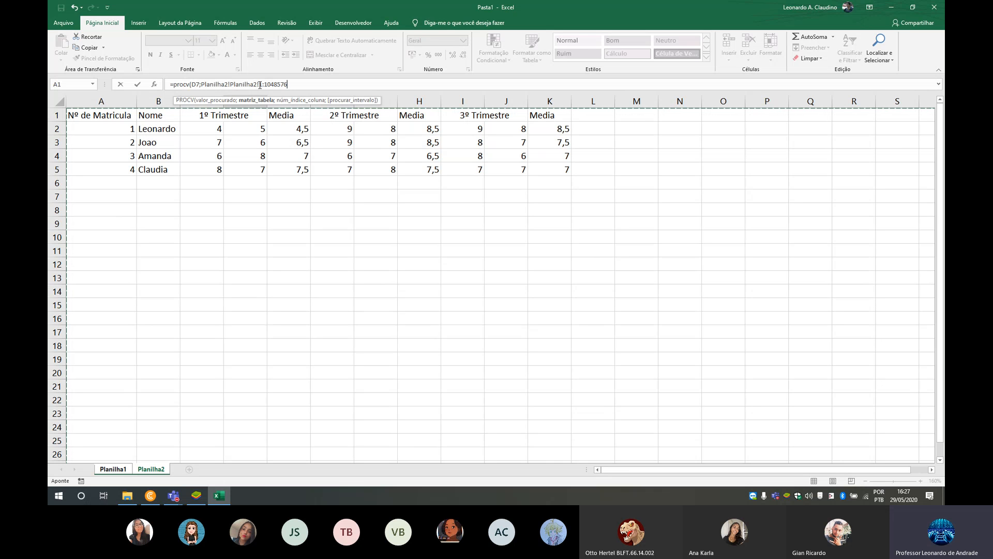
left_click_drag(259, 84, 298, 84)
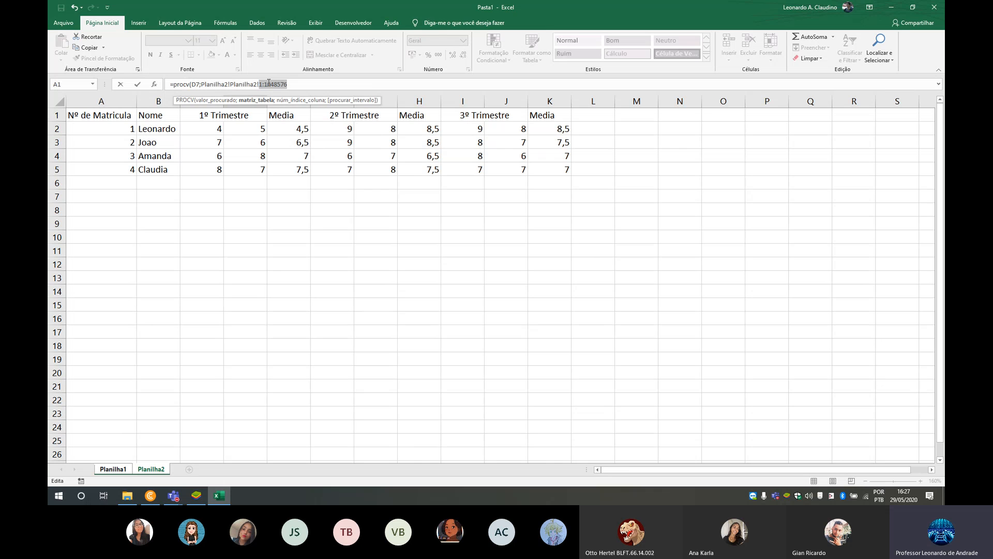
left_click(290, 85)
left_click_drag(268, 83, 261, 84)
left_click(267, 84)
- Complete the PROCV formula with column index 2 and falso for an exact match, and try to commit it
type(";")
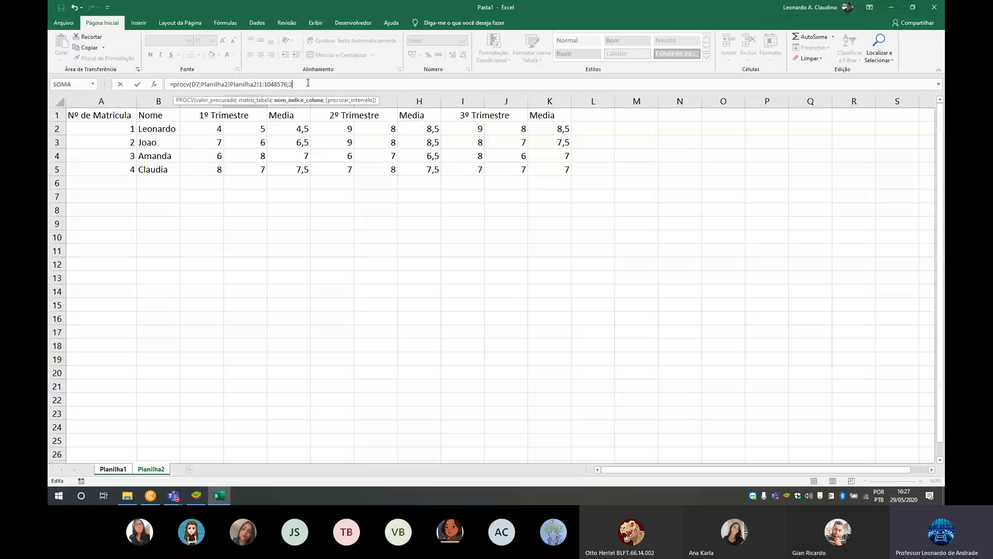
type("2;falso")
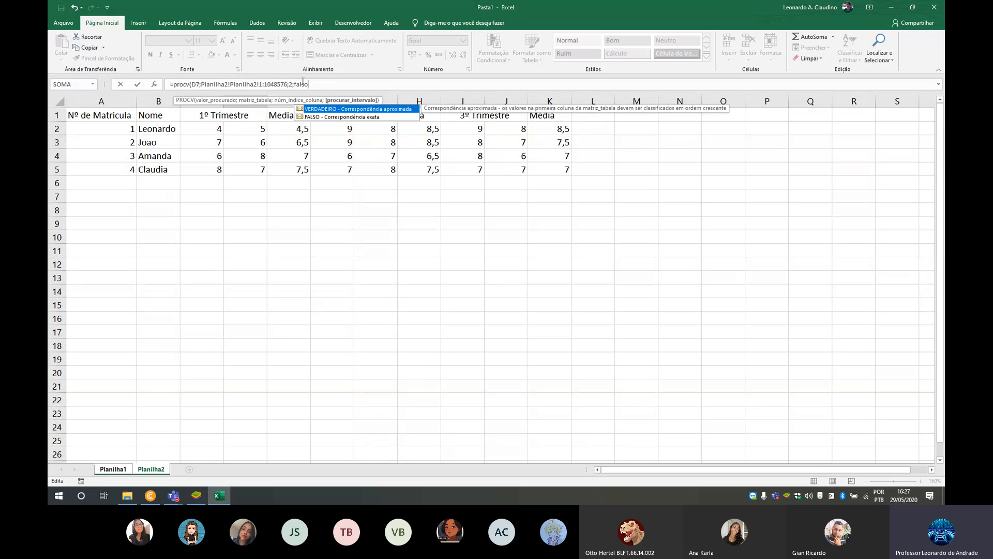
left_click(353, 83)
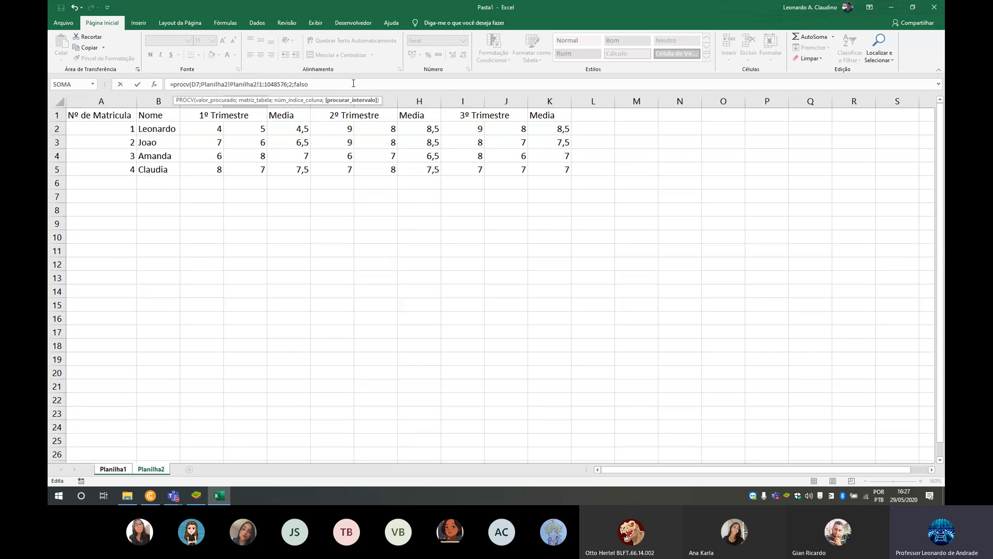
key("Return")
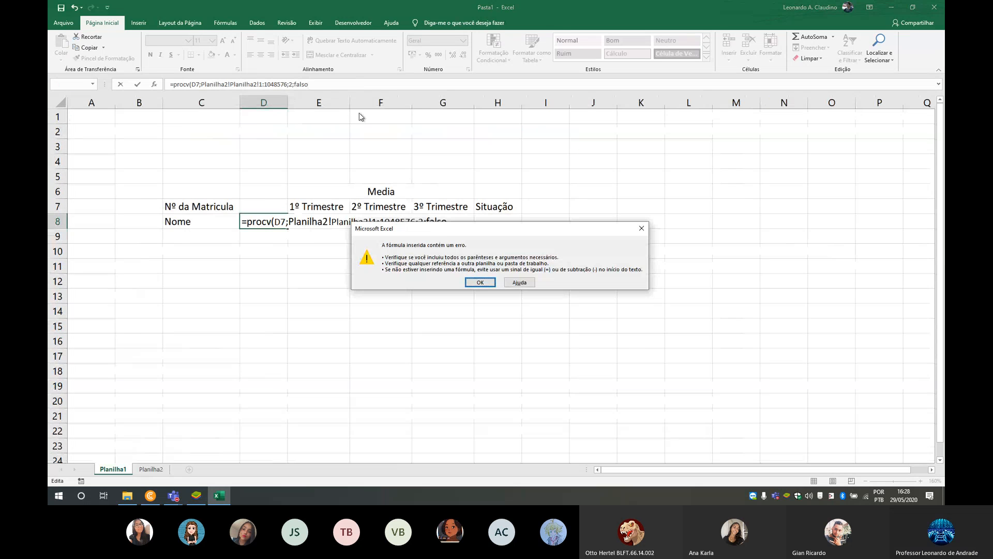
- Remove the duplicated Planilha2! sheet reference from the PROCV formula in D8 and commit it
left_click_drag(447, 227, 427, 282)
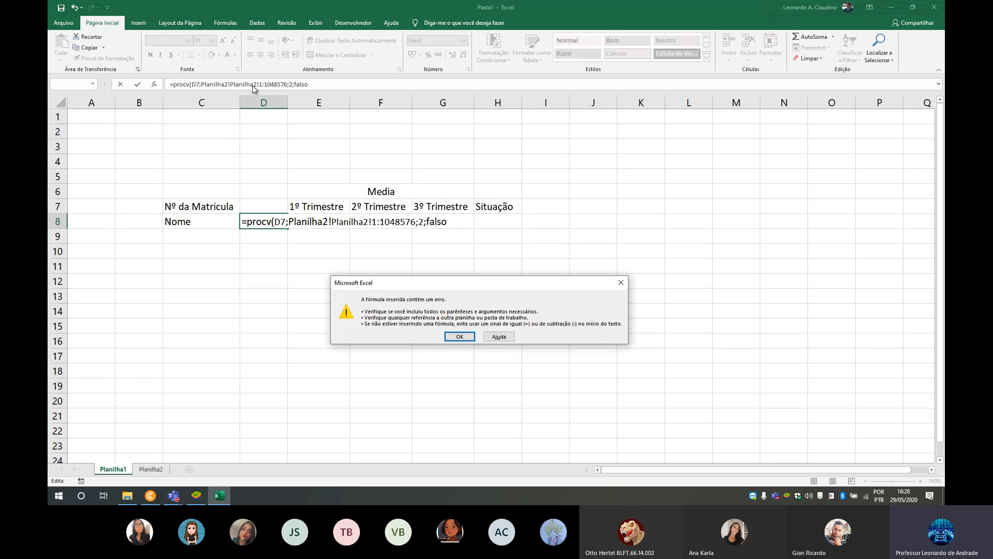
key("Return")
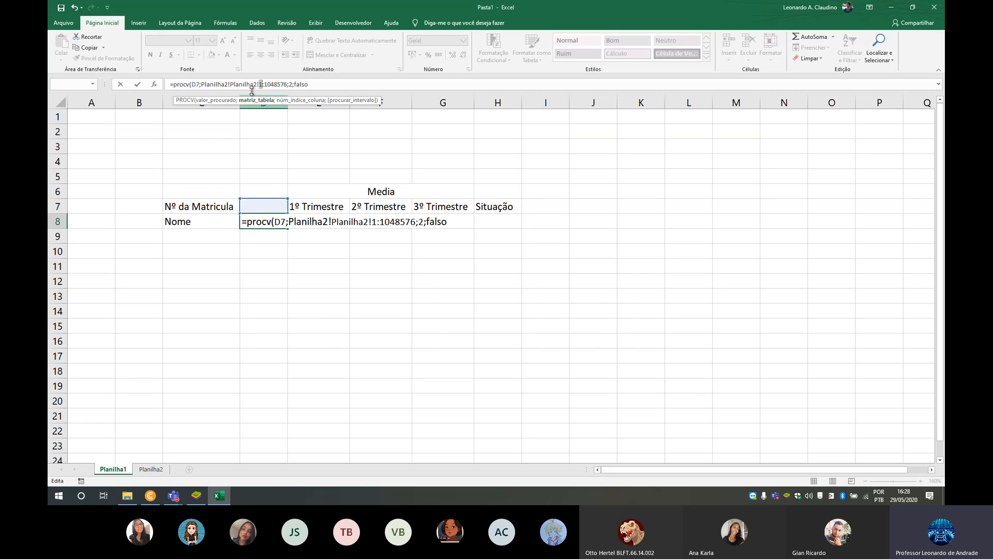
left_click_drag(256, 84, 229, 84)
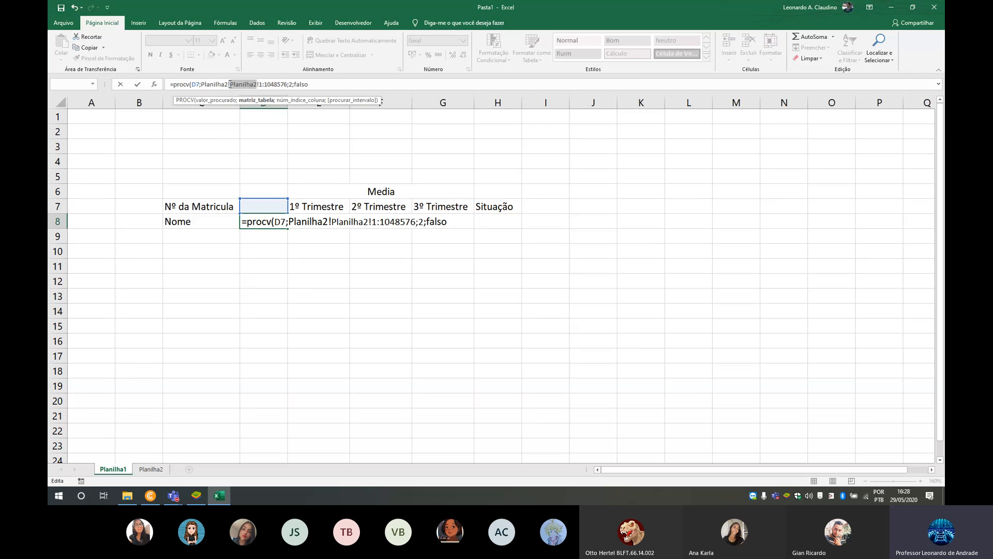
key("BackSpace")
key("BackSpace")
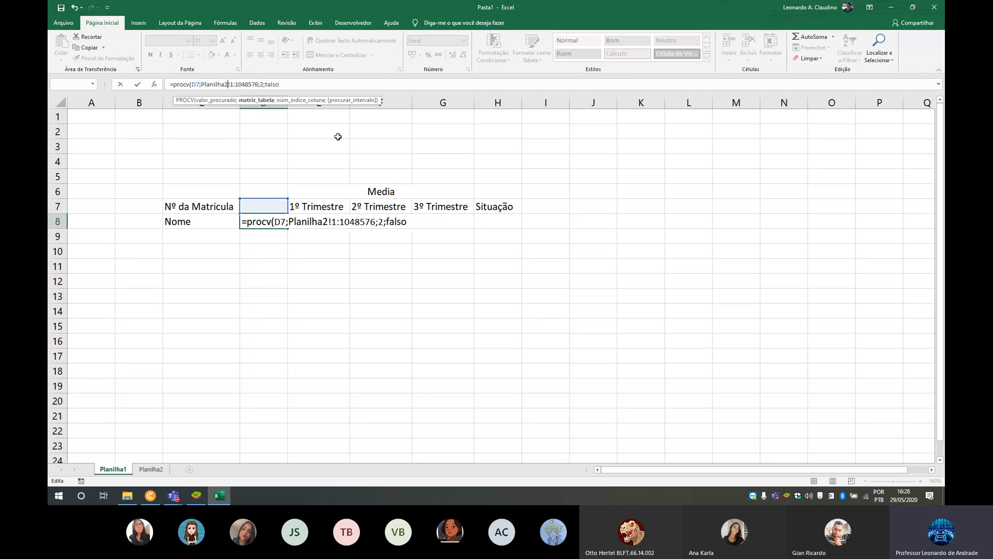
key("Return")
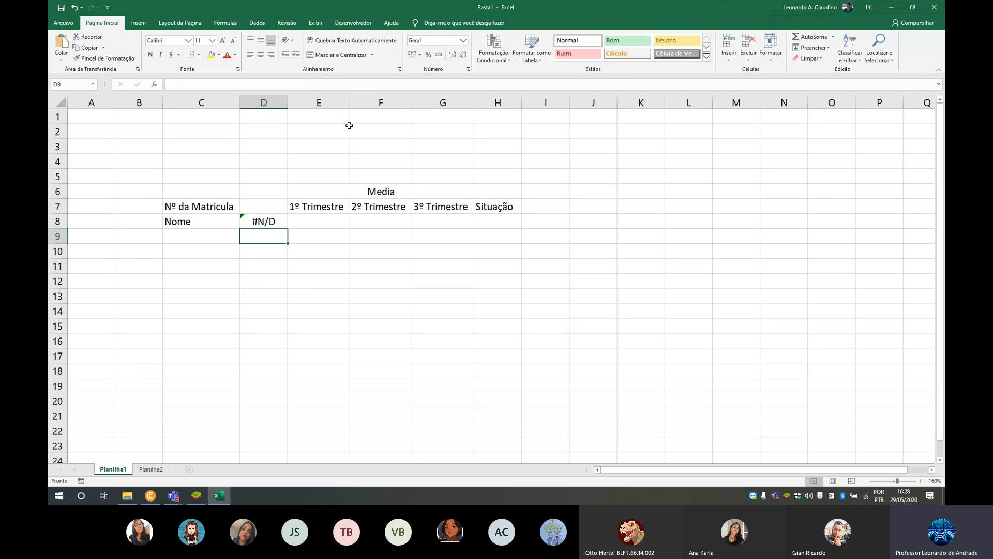
- Test the name lookup with registration numbers 1, 2 and 3 in D7, and clear the cell
left_click(282, 218)
left_click(266, 201)
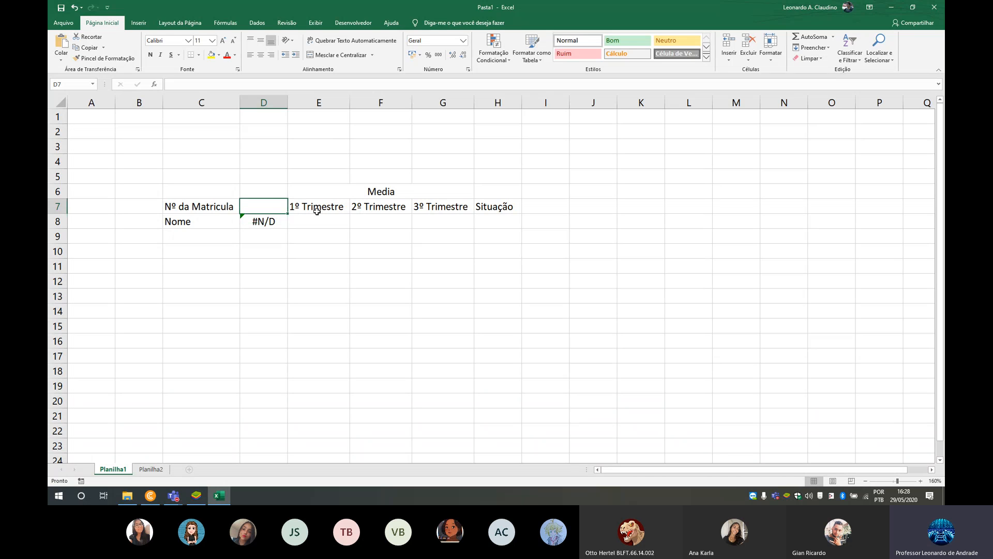
type("1")
key("Right")
key("Left")
type("2")
key("Right")
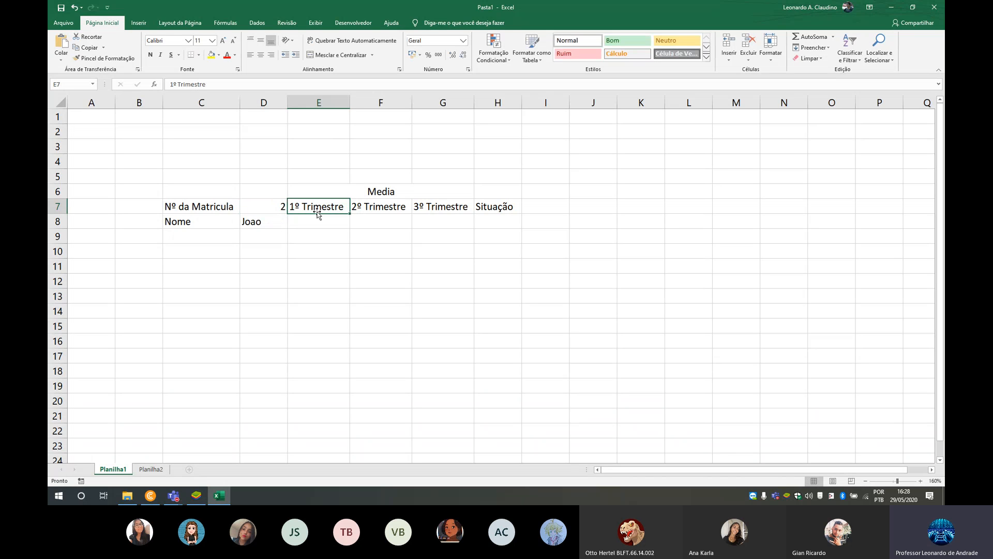
key("Left")
type("3")
key("Right")
key("Left")
type("1")
key("Right")
key("Left")
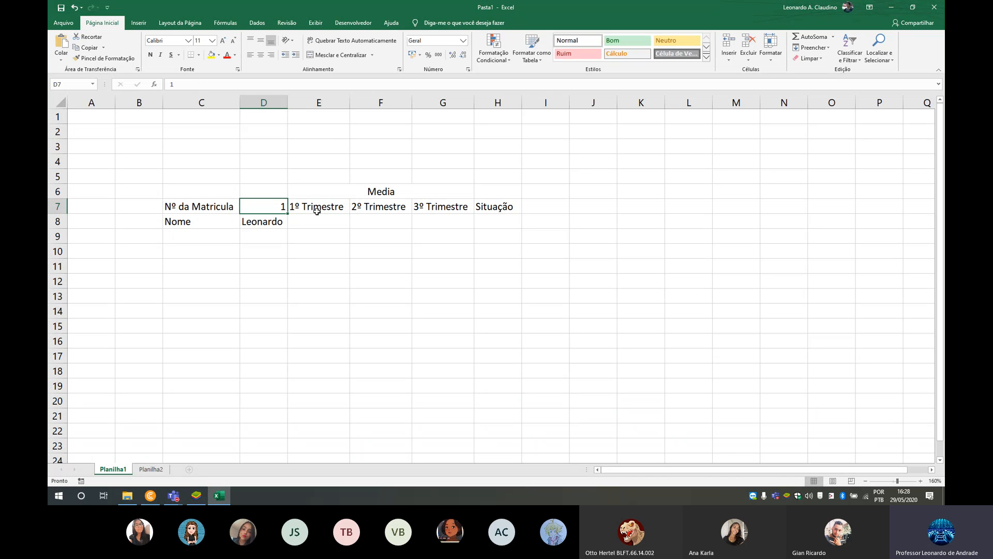
key("BackSpace")
key("Return")
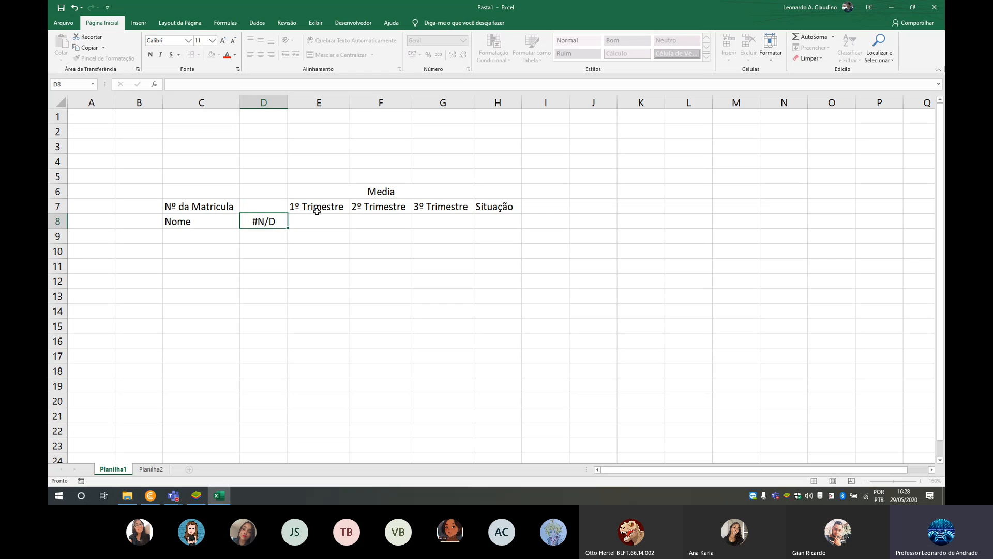
- Enter a PROCV formula in E8 that looks up D7 in the entire Planilha2 sheet, with column index 5 and falso for an exact match
key("Right")
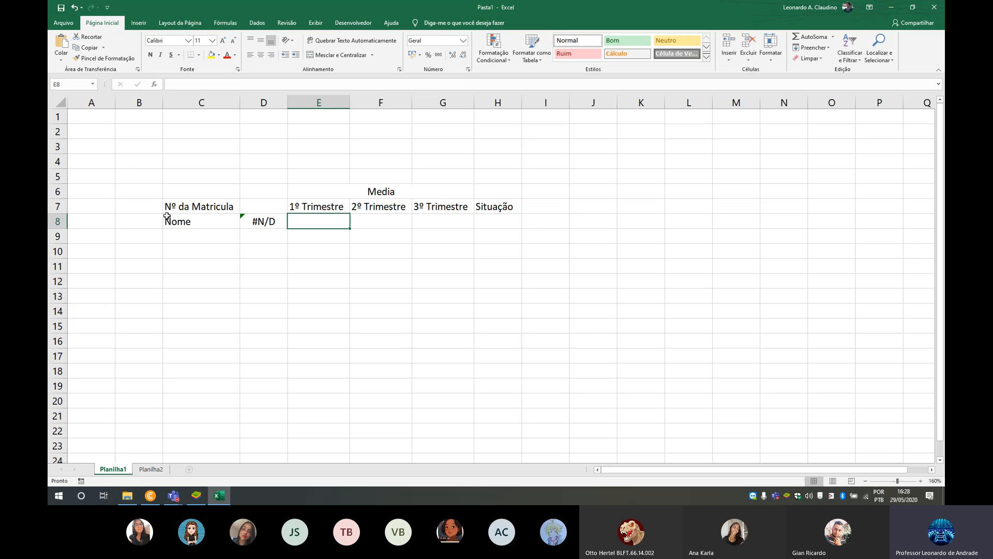
type("=")
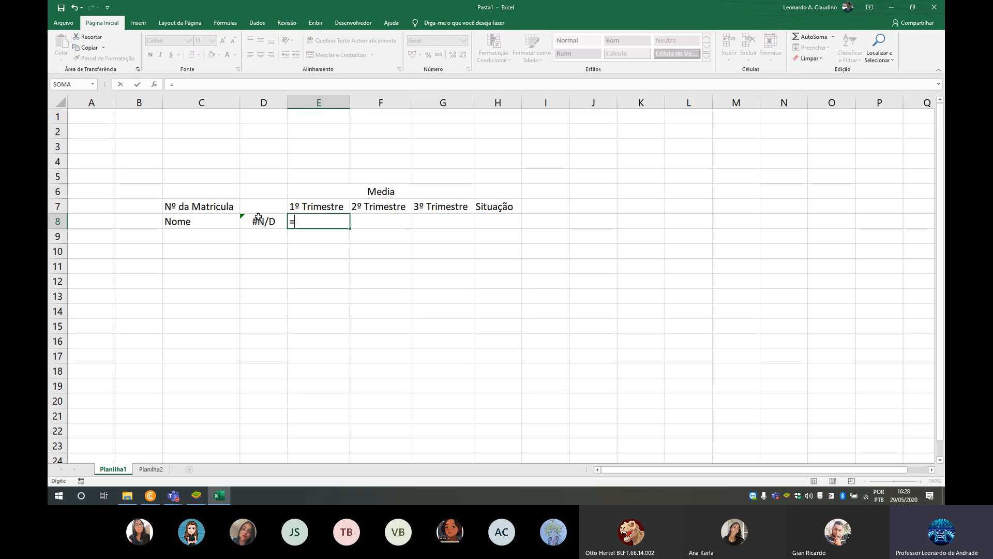
type("procv")
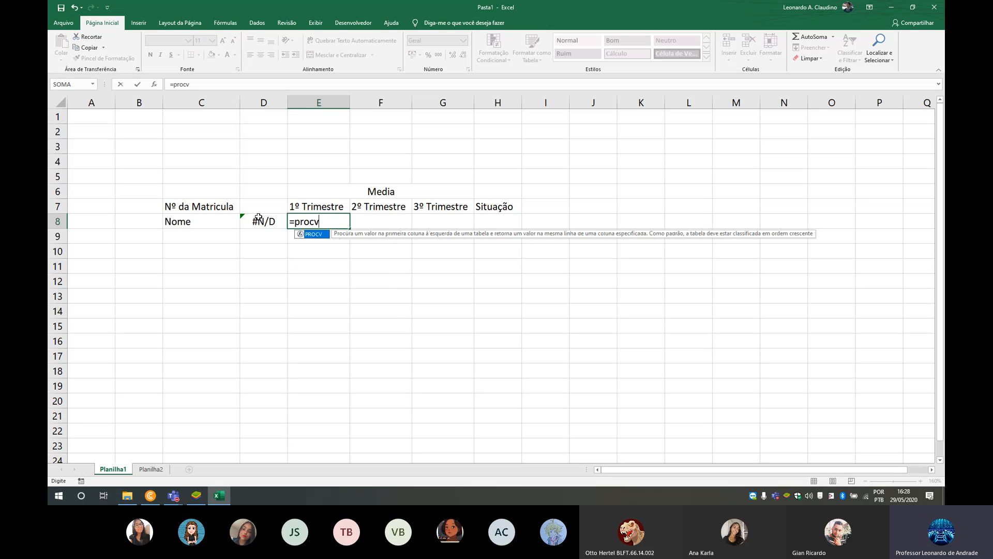
type("(")
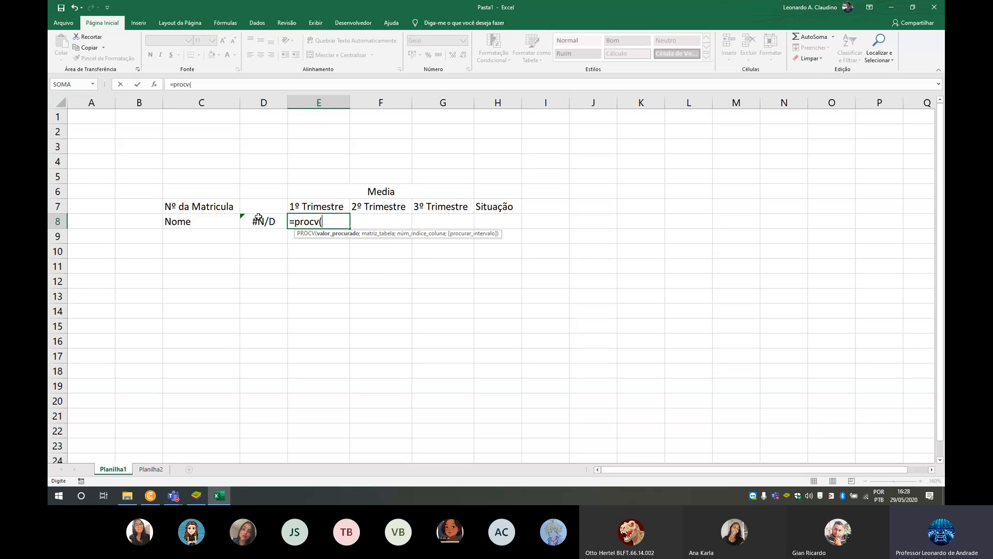
left_click(261, 205)
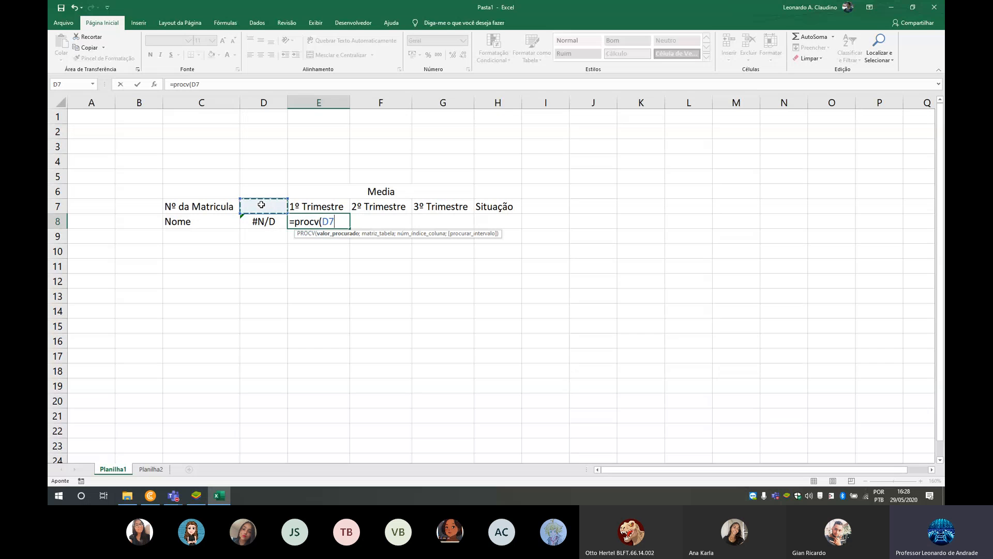
type(";")
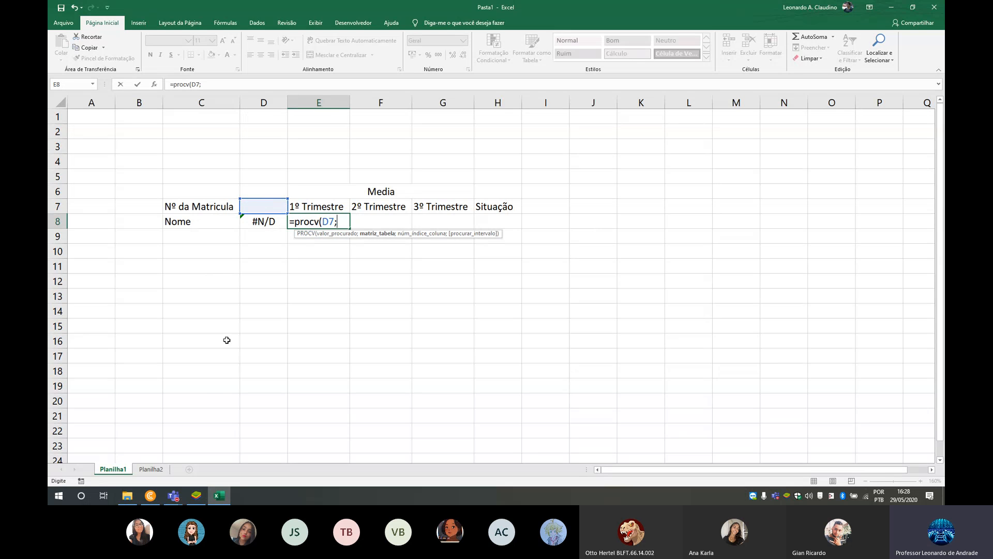
left_click(152, 470)
left_click(59, 100)
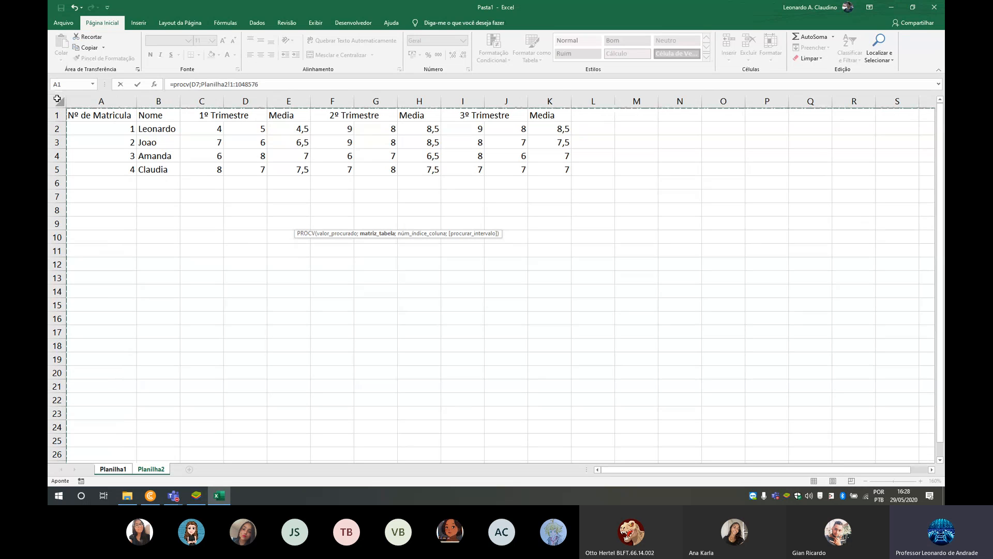
type(";")
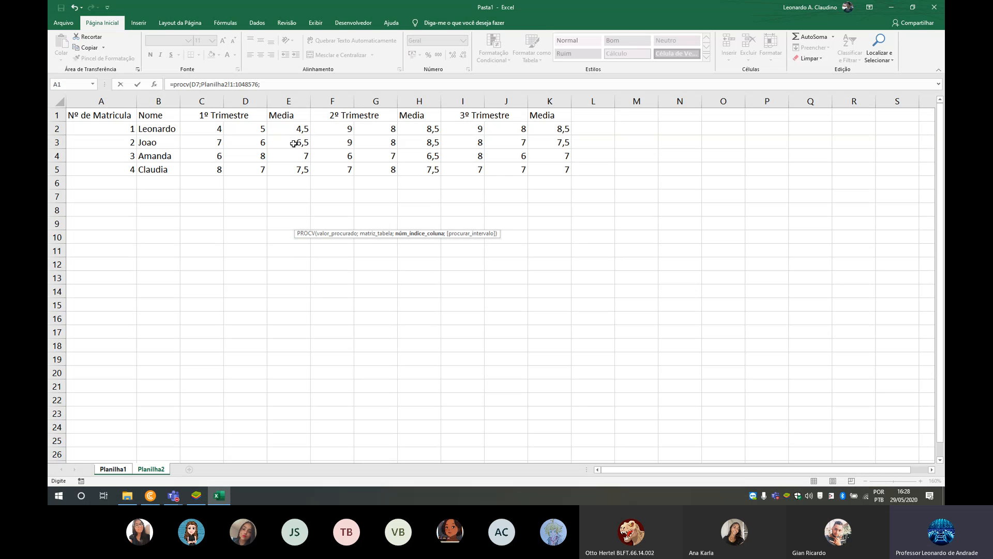
type("5;falso")
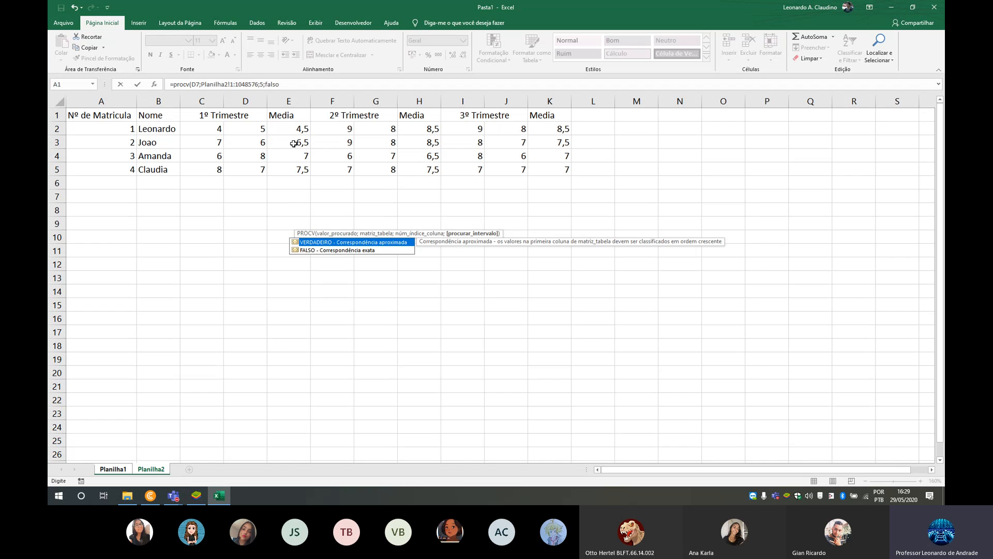
key("Return")
key("Up")
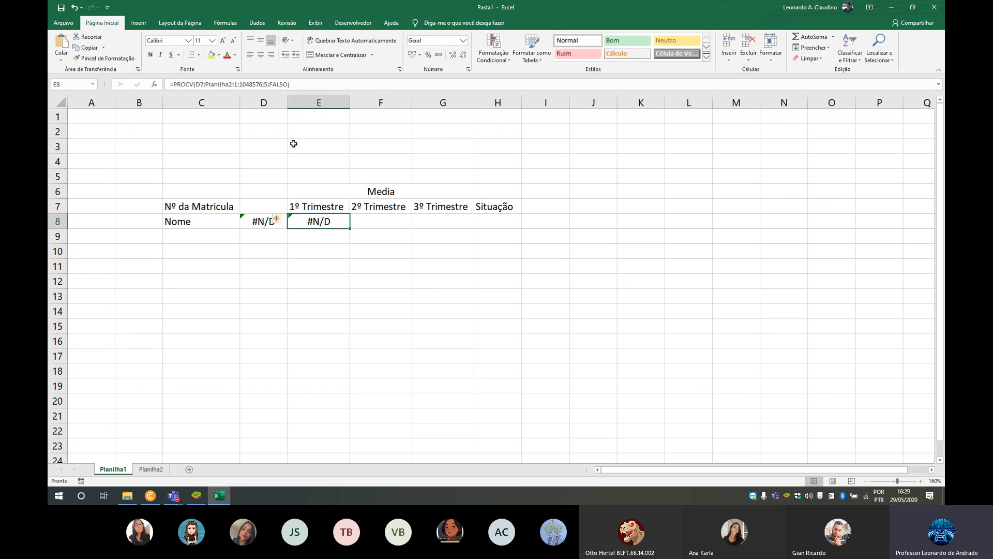
- Test the name and 1º Trimestre lookups with registration numbers 1, 2 and 3 in D7, and empty D7 again
left_click(276, 205)
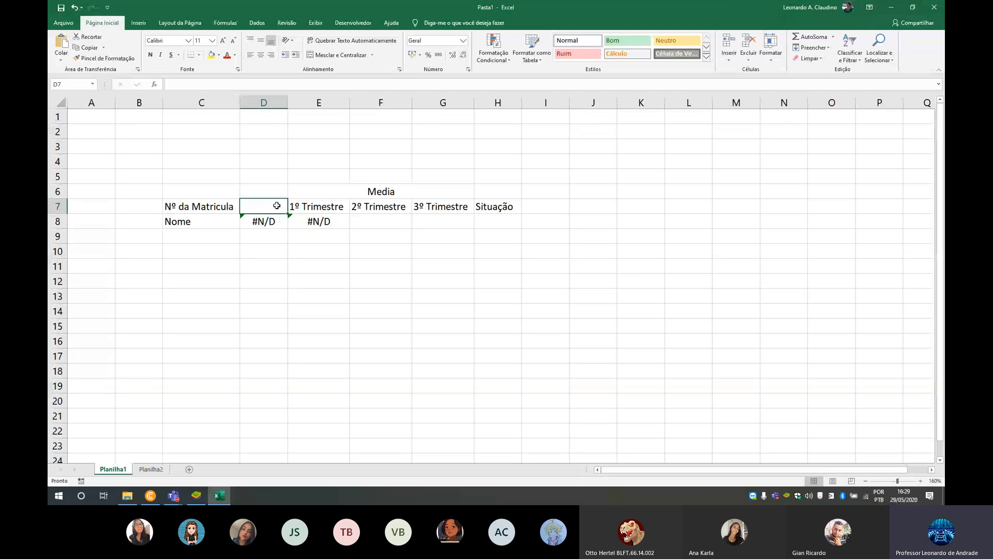
type("1")
key("Tab")
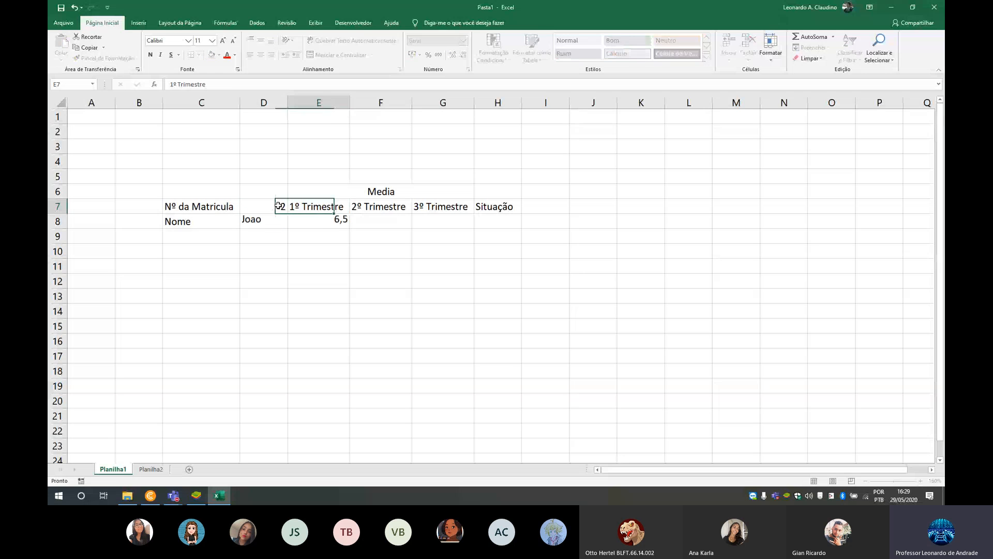
left_click(279, 206)
type("3")
key("Tab")
left_click(278, 206)
type("2")
key("Tab")
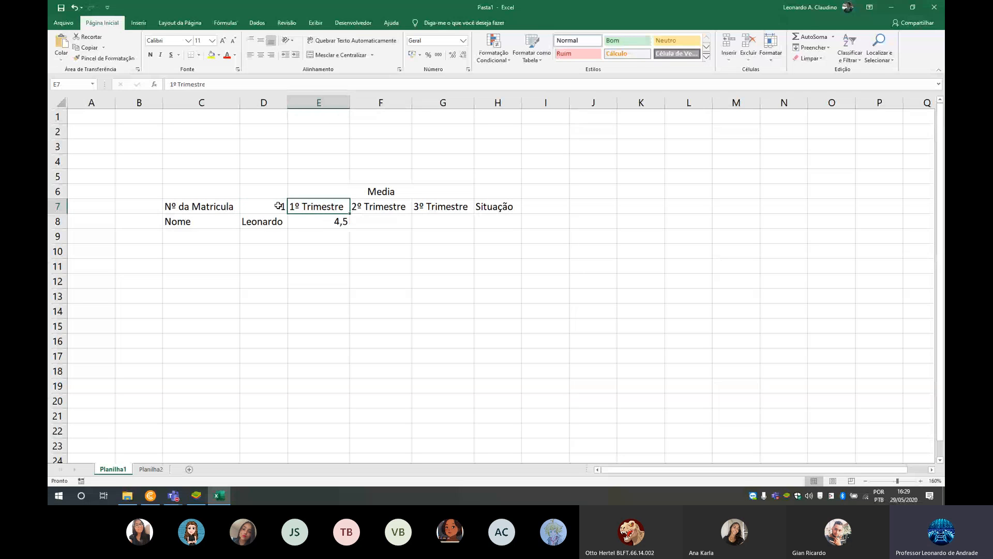
left_click(278, 206)
type("1")
key("Tab")
left_click(279, 206)
type("3")
key("Tab")
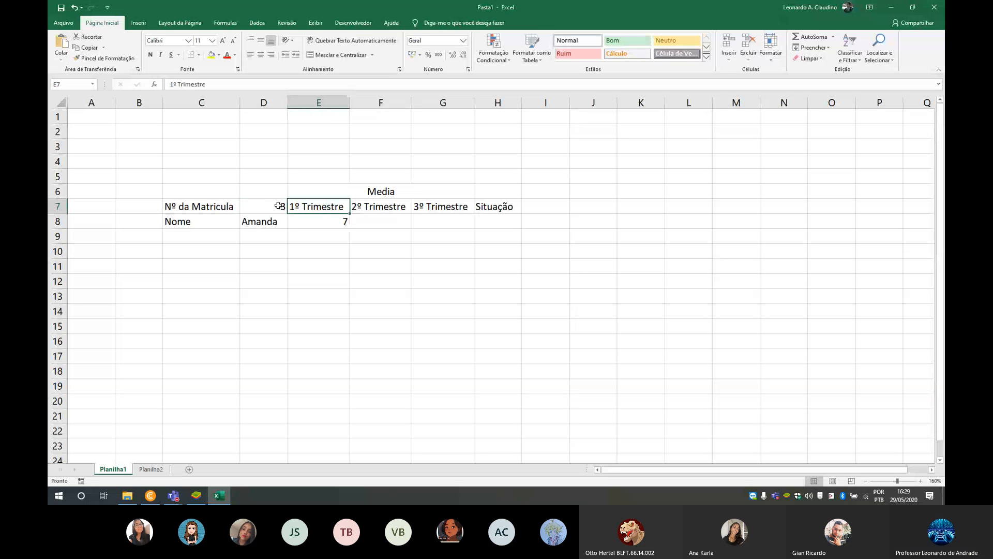
left_click(364, 225)
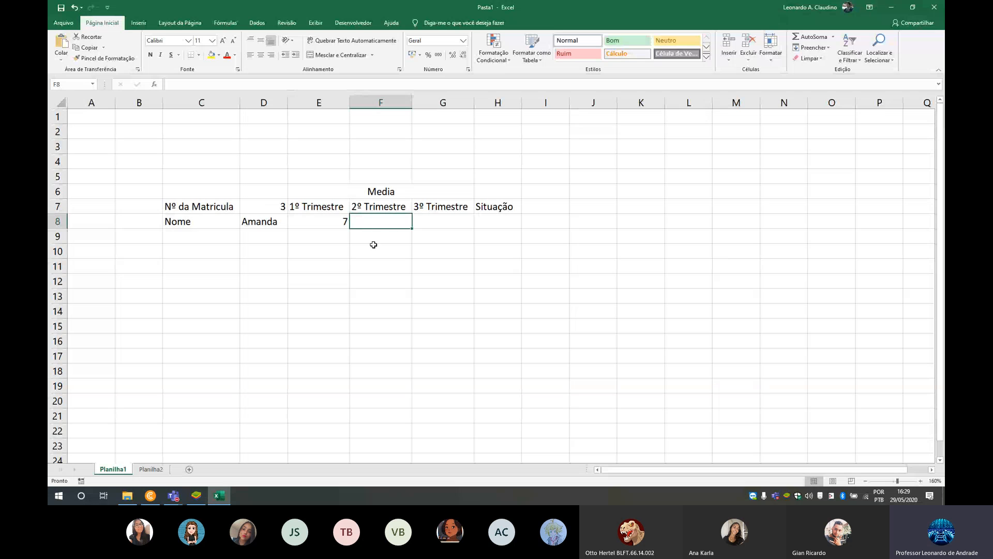
left_click(279, 206)
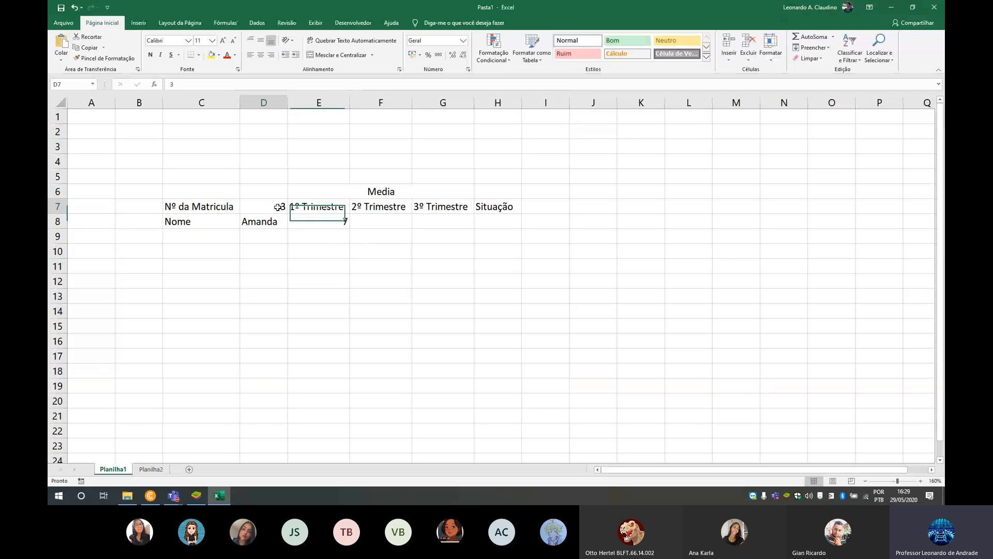
key("Delete")
- Write a PROCV formula in F8 that looks up D7 in the entire Planilha2 sheet, with column index 8 and falso for an exact match
left_click(399, 223)
type("=")
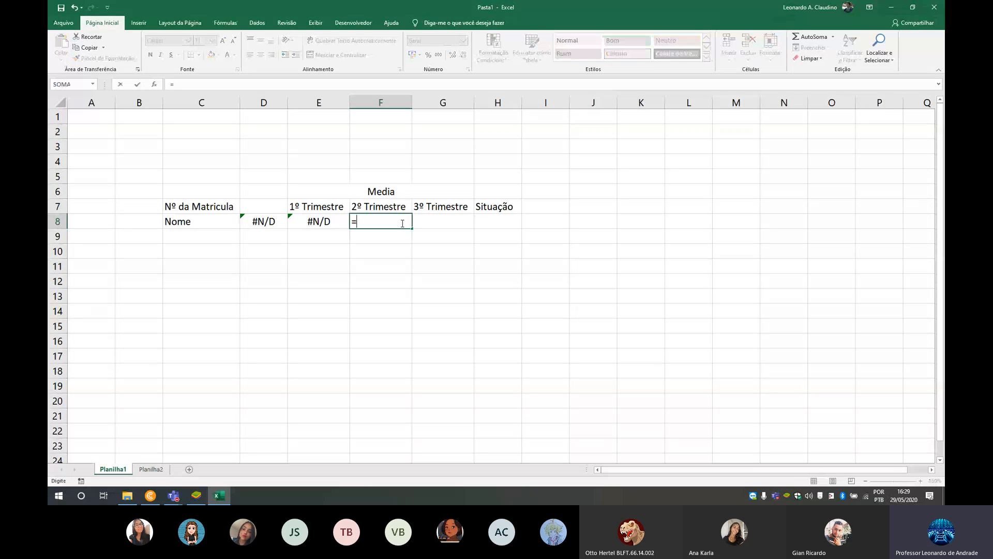
type("procv(")
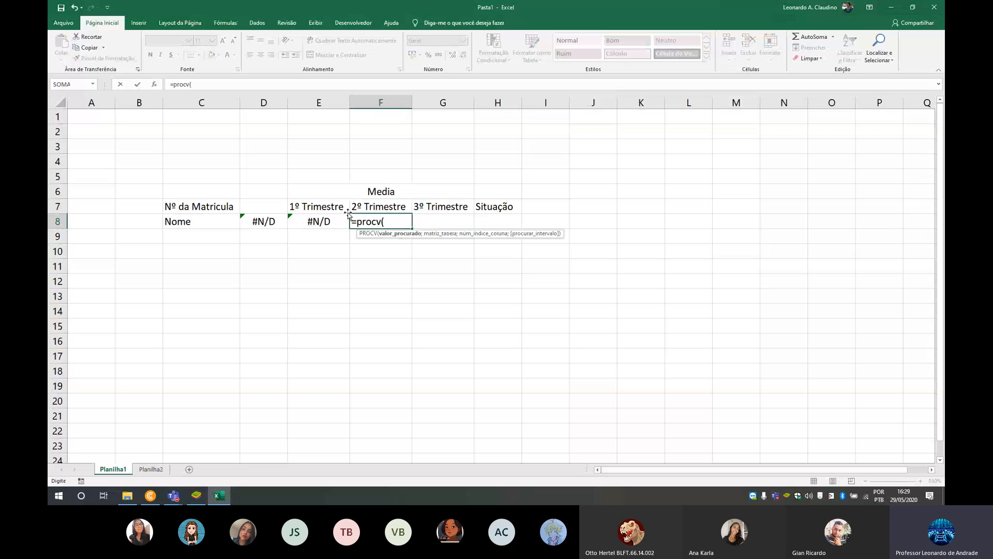
left_click(267, 208)
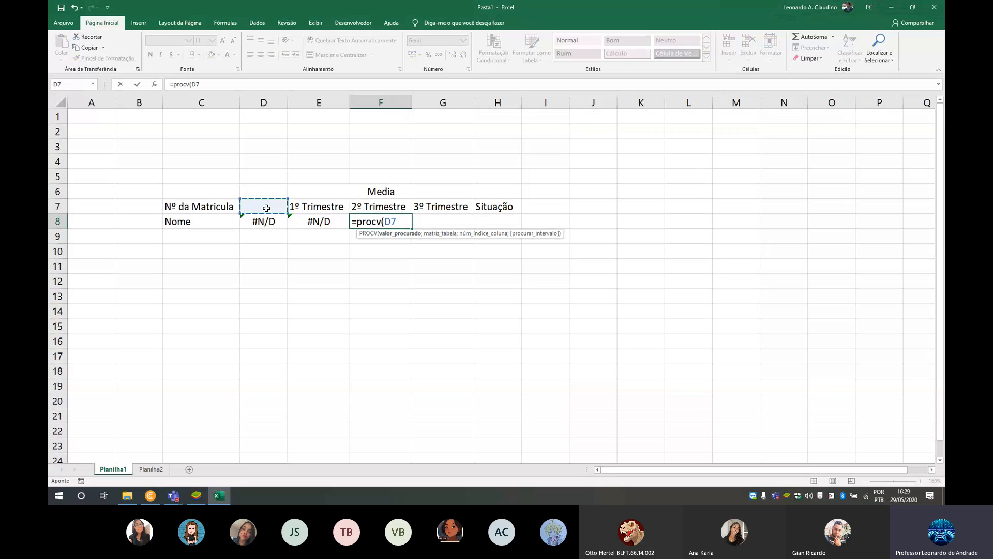
type(";")
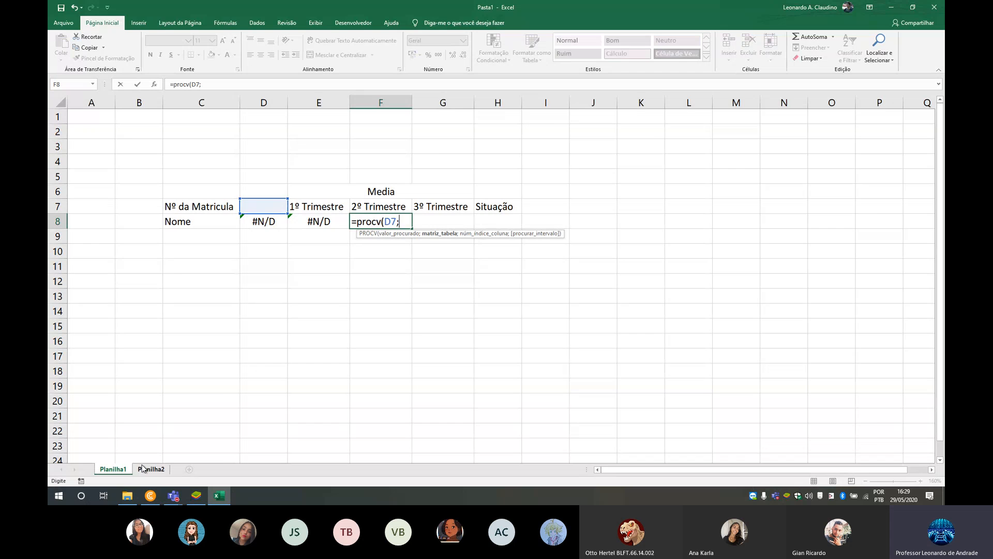
left_click(150, 469)
left_click(59, 101)
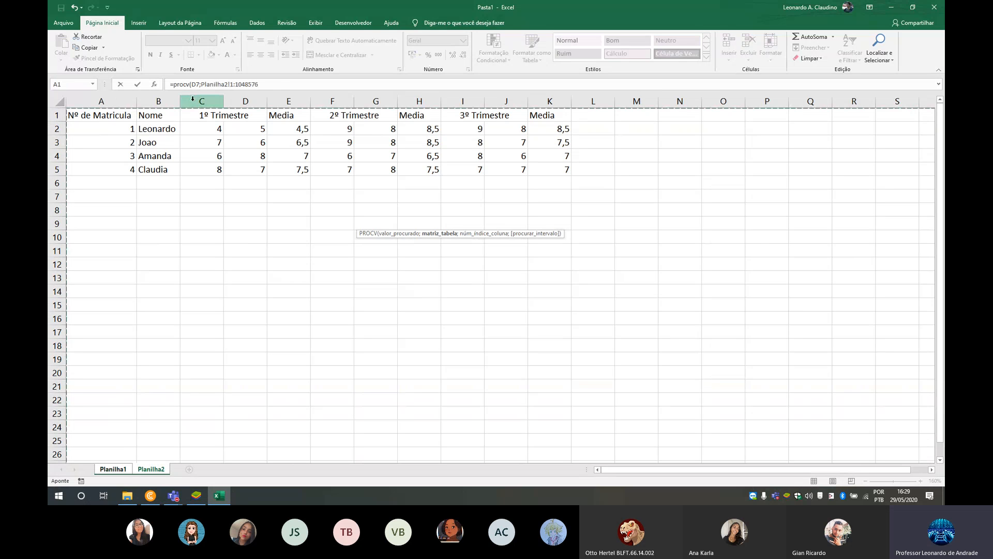
type(";")
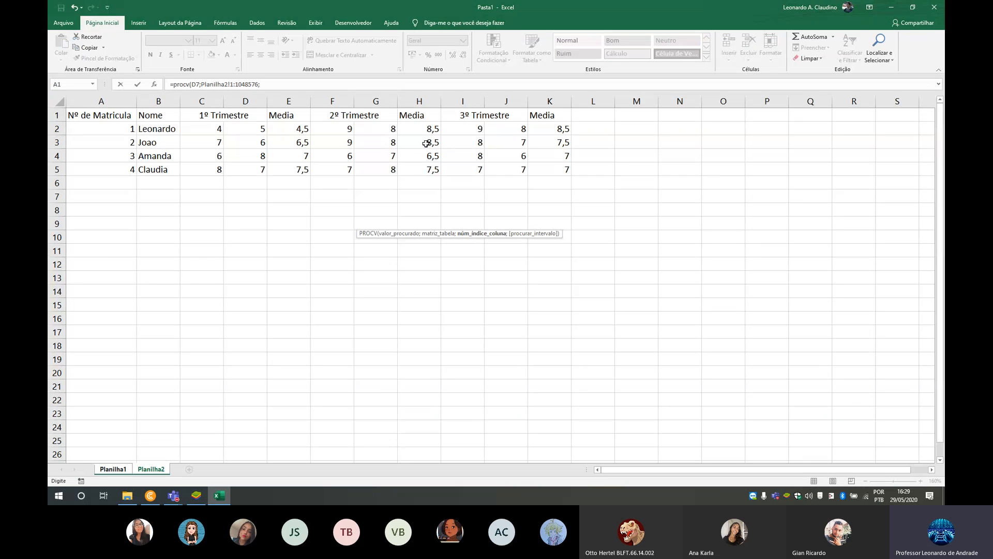
type("8;")
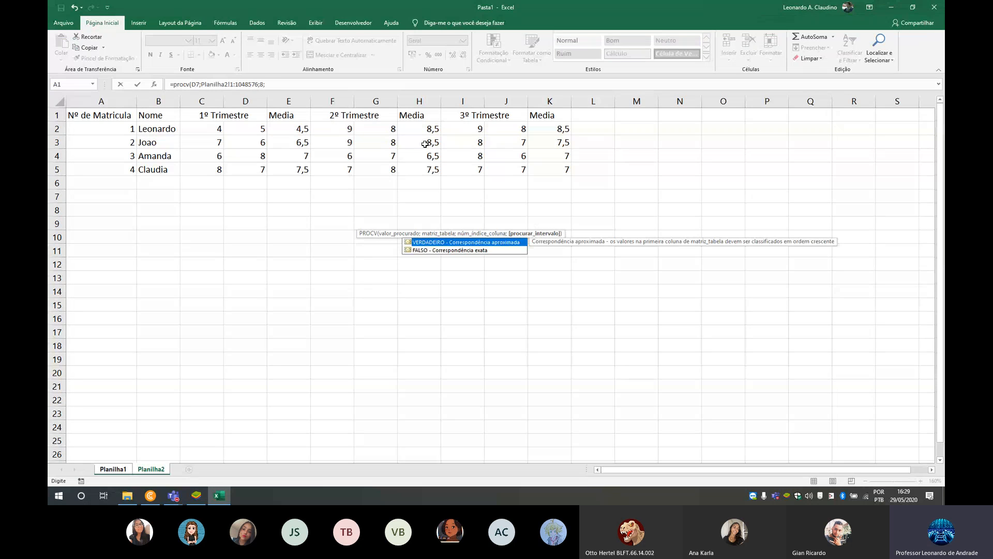
type("falso")
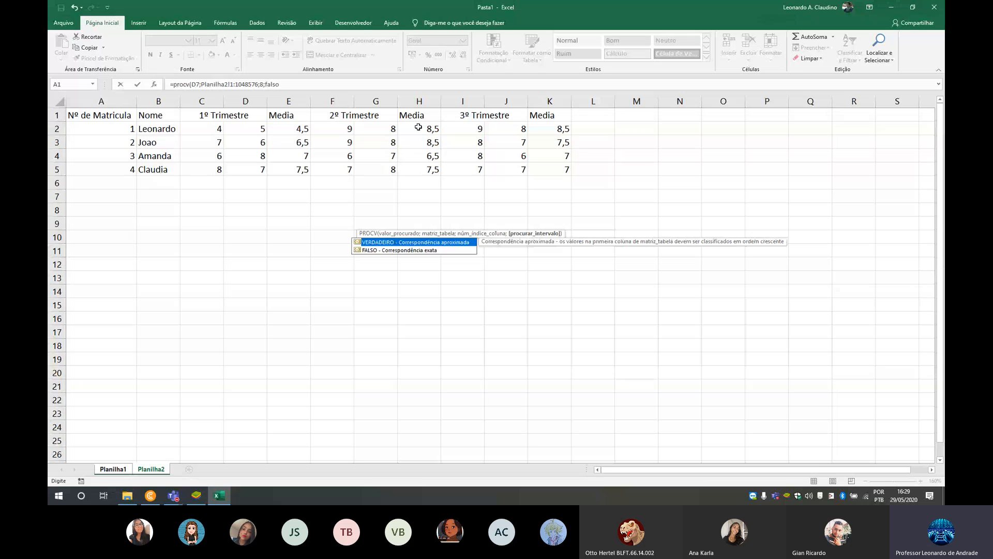
- Review the lookup value, table, column index and match arguments of the 2º Trimestre formula, and commit it
left_click_drag(279, 84, 203, 86)
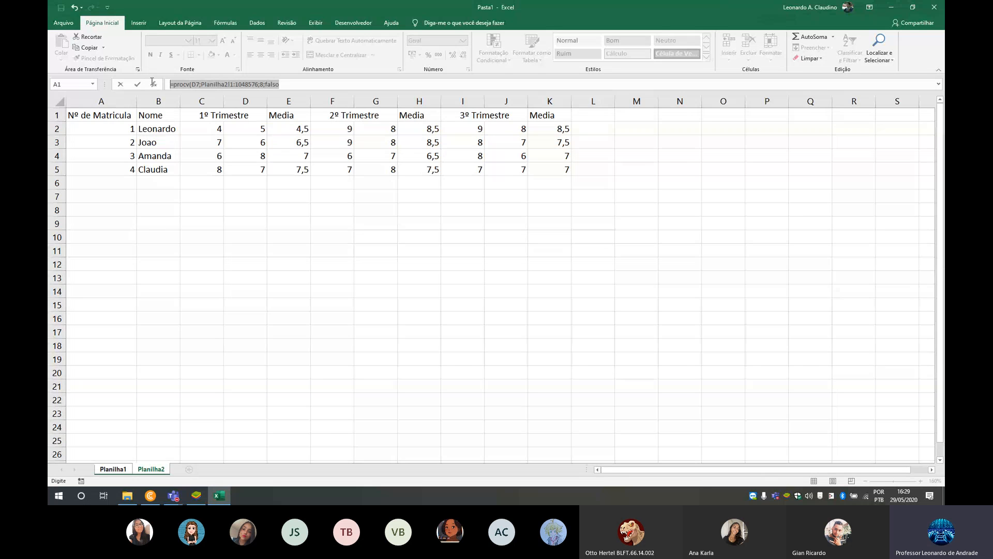
left_click(191, 84)
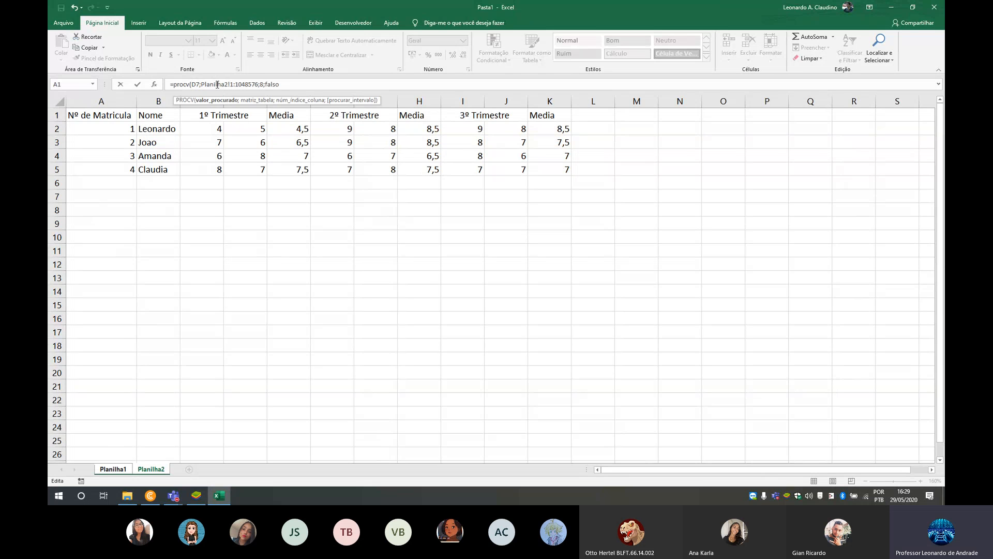
left_click_drag(203, 84, 258, 85)
left_click(261, 85)
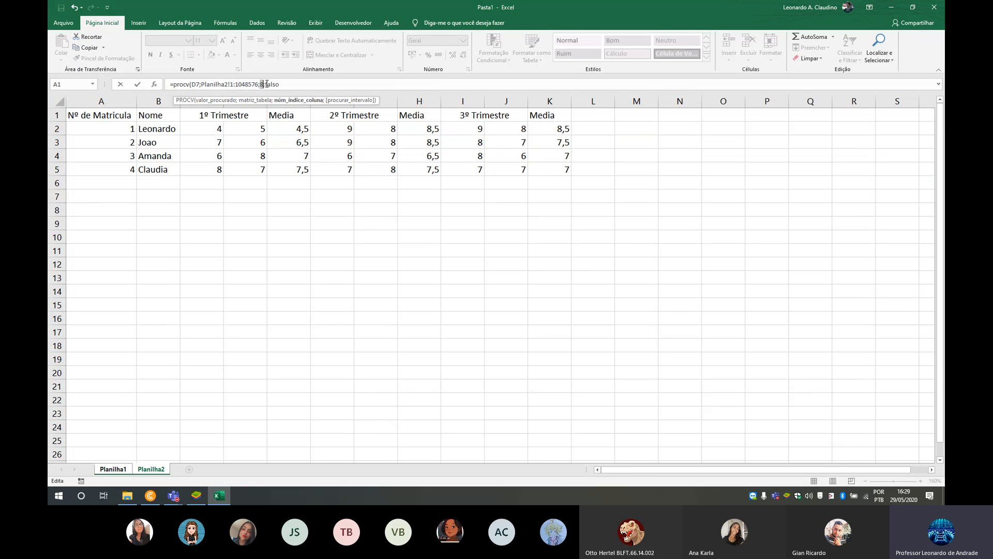
left_click(280, 84)
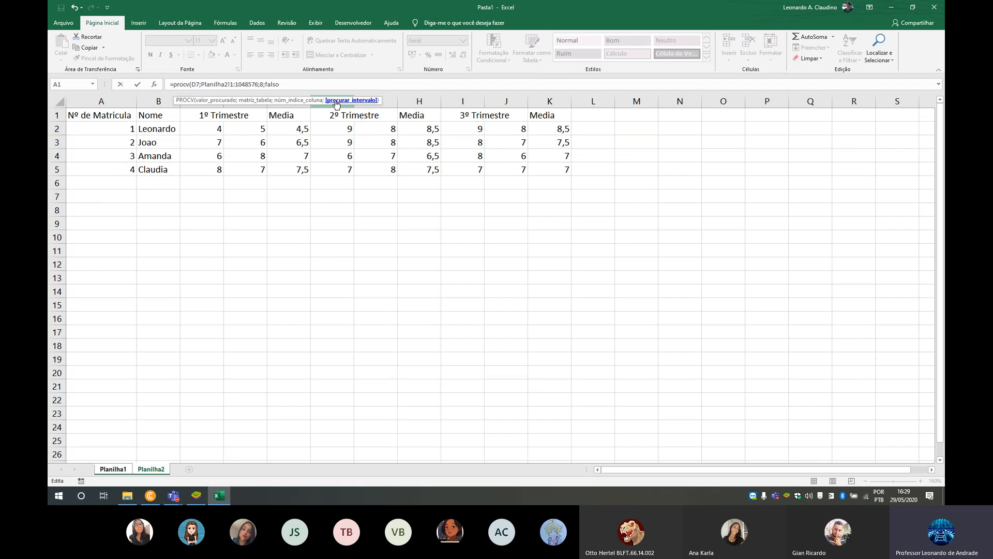
key("Return")
- Test the name, 1º Trimestre and 2º Trimestre lookups with registration numbers 1, 2, 3, 4 and again 1 in D7, and clear the cell
left_click(262, 209)
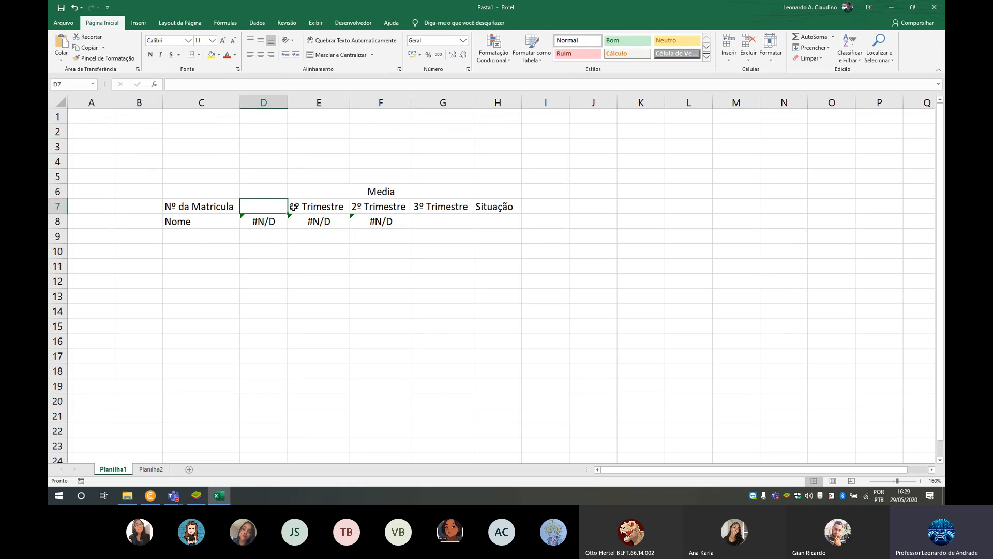
type("1")
key("Tab")
key("Left")
type("2")
key("Tab")
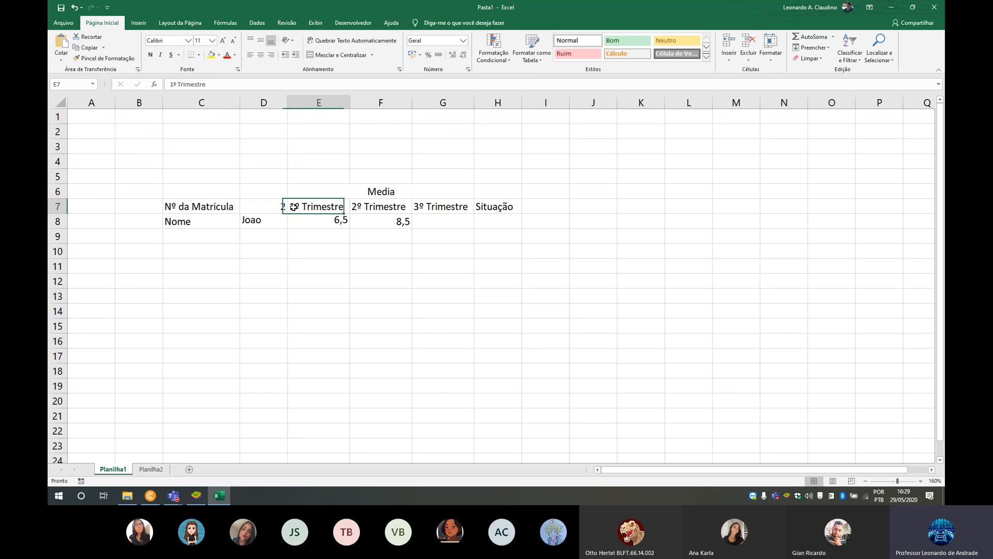
key("Left")
type("3")
key("Tab")
key("Left")
type("4")
key("Tab")
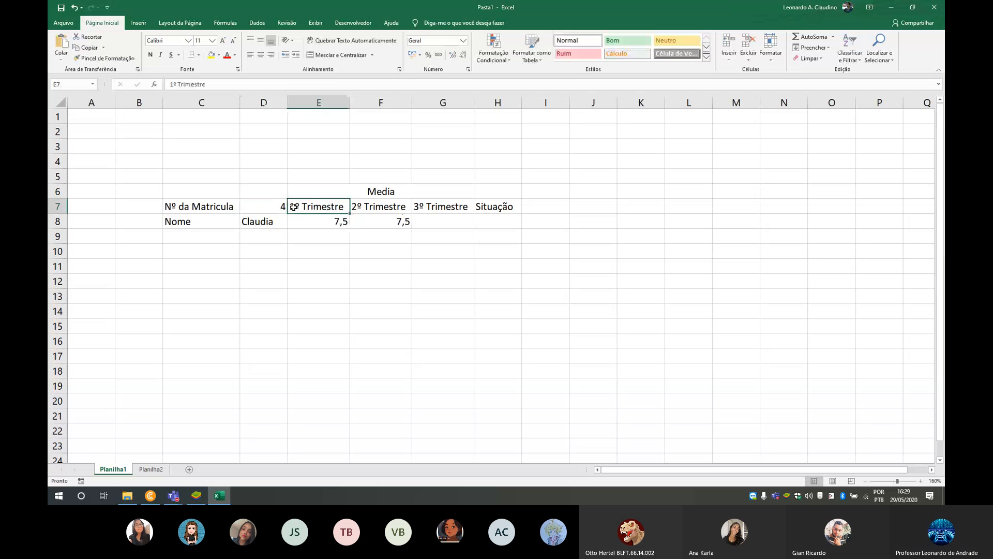
key("Left")
type("1")
key("Tab")
key("Left")
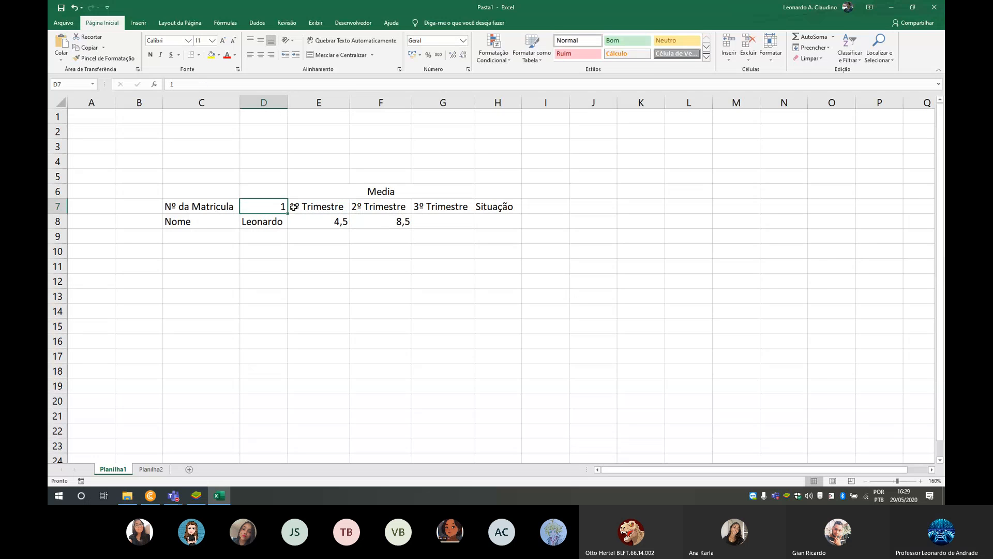
key("Delete")
- Enter a PROCV formula in G8 that looks up D7 in the entire Planilha2 sheet, with column index 11 and falso for an exact match
key("Down")
key("Right")
key("Right")
key("Right")
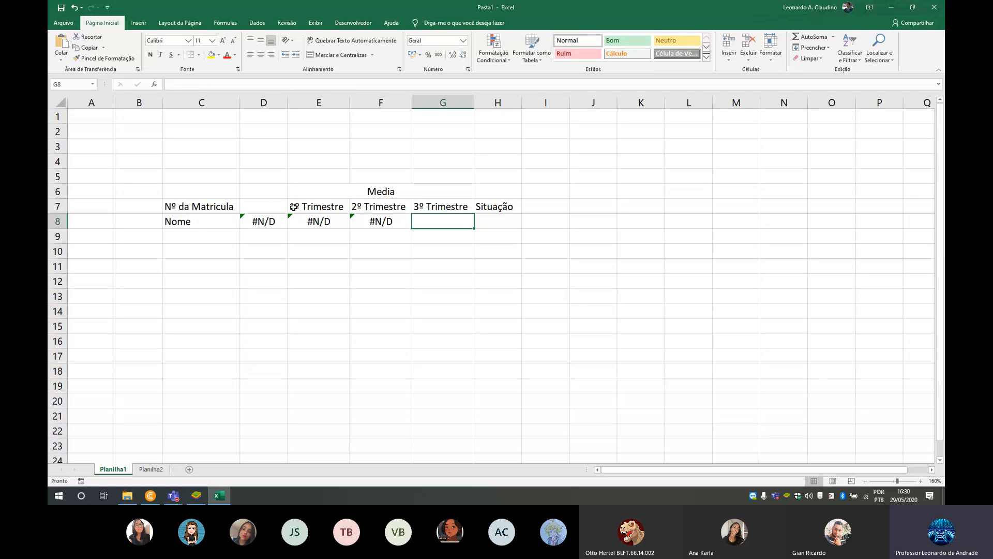
type("=procv(")
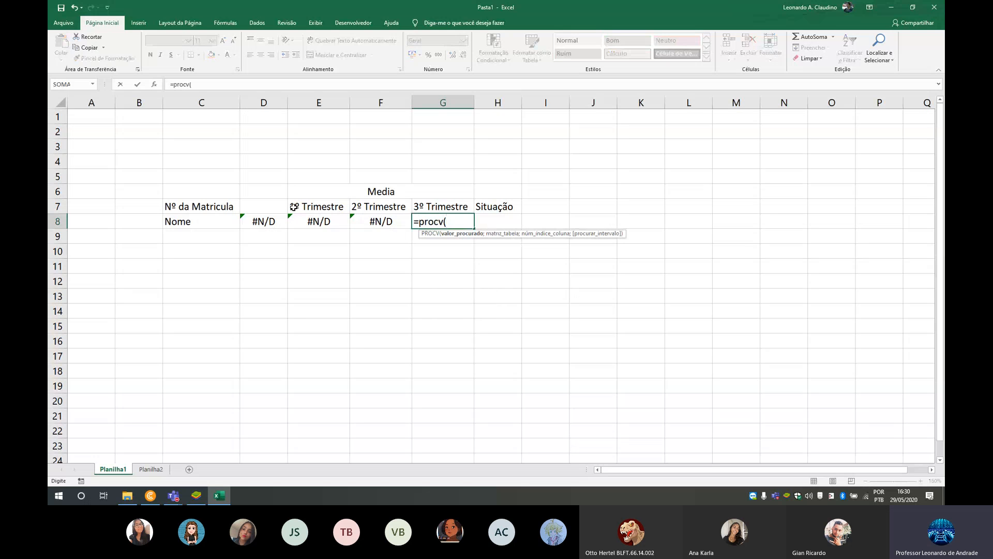
left_click(256, 205)
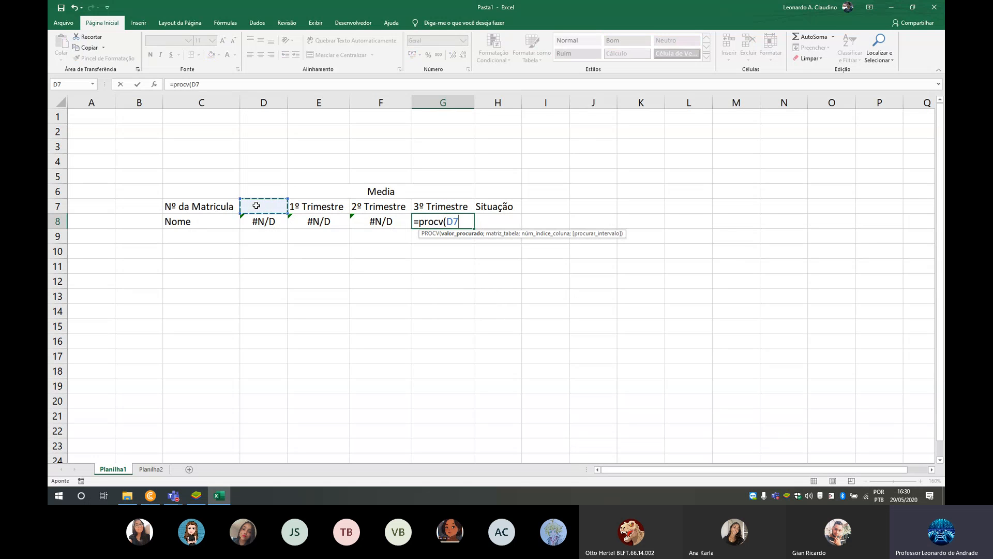
type(";")
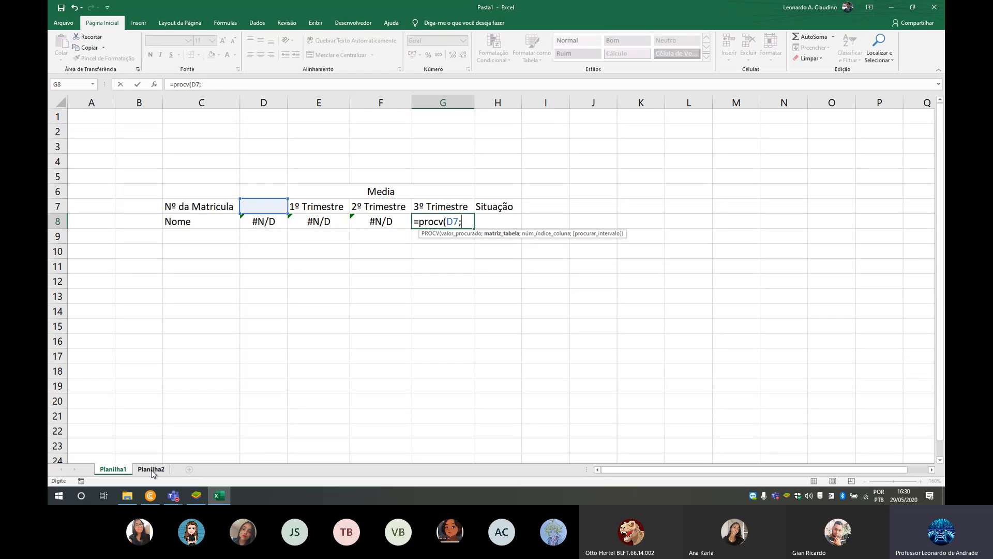
left_click(151, 470)
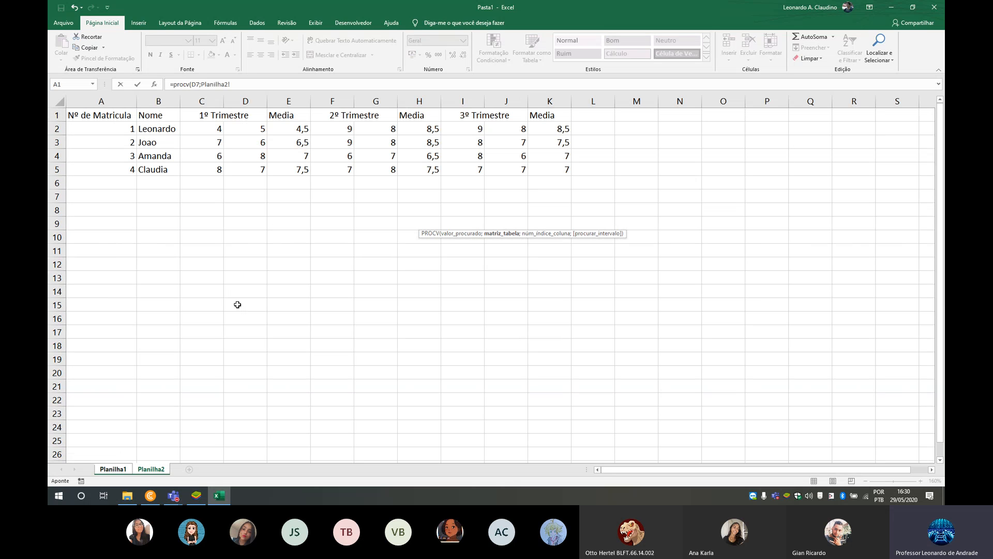
left_click(59, 100)
type(";")
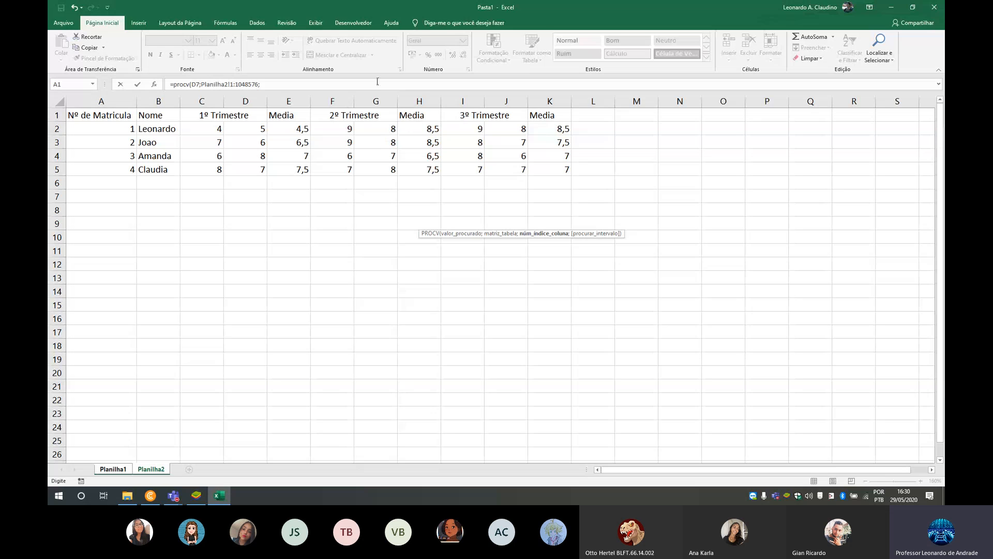
type("11;")
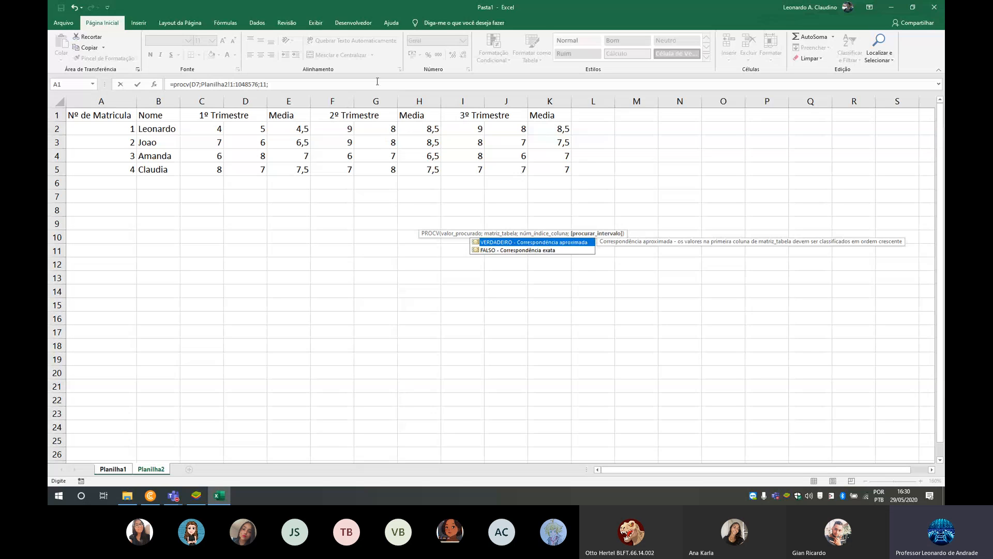
type("falso")
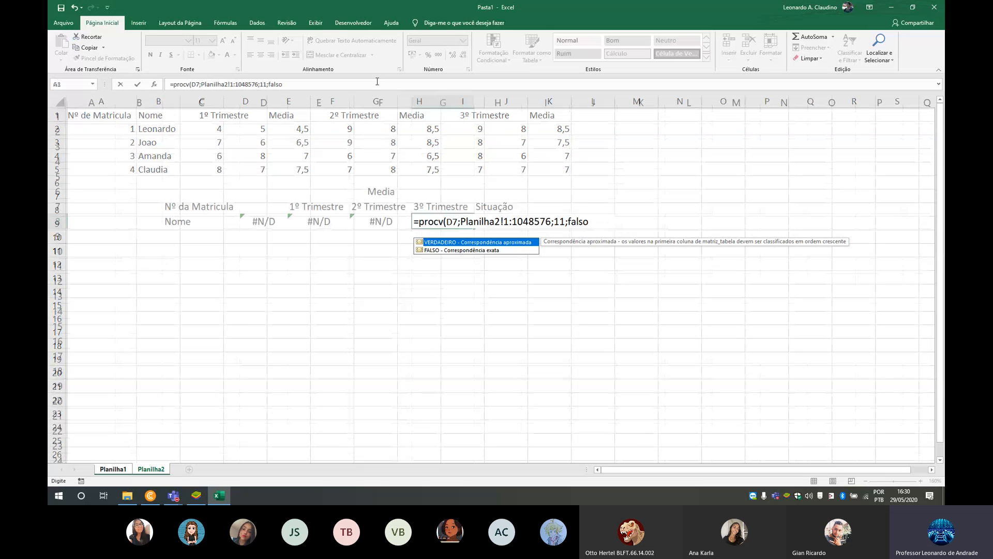
key("Return")
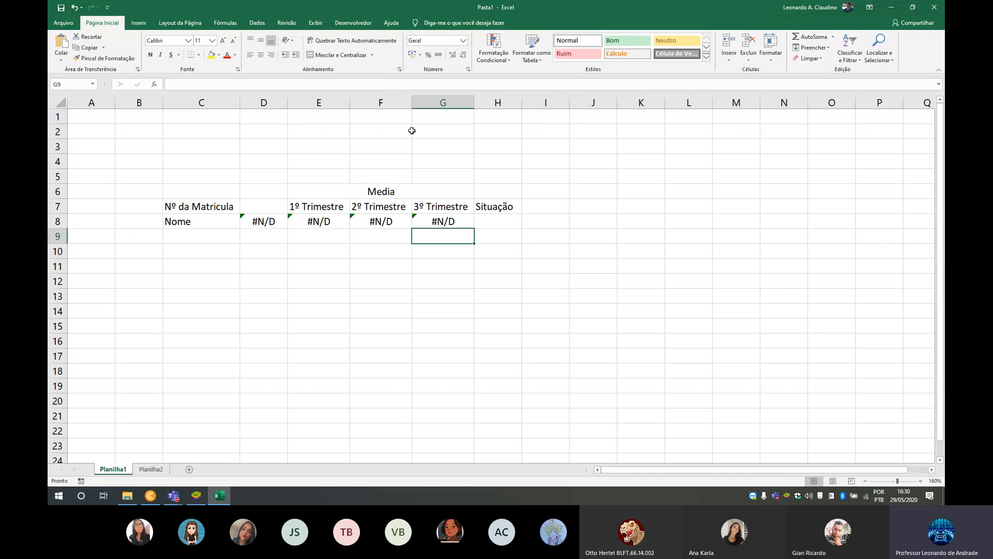
- Test the name and all three trimester lookups by entering registration numbers 1 through 5 in D7
left_click(283, 207)
type("1")
key("Right")
key("Left")
type("2")
key("Right")
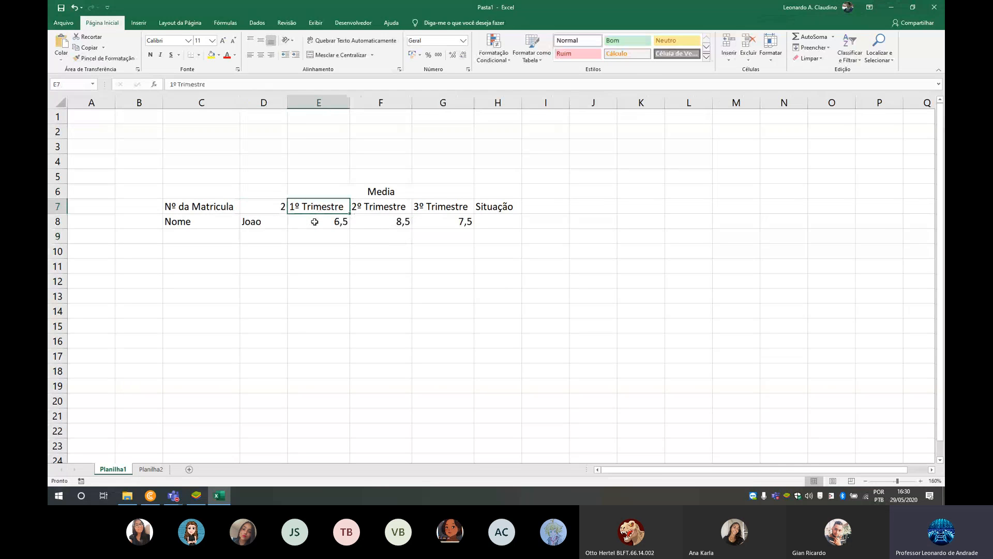
key("Left")
type("3")
key("Right")
key("Left")
type("4")
key("Right")
key("Left")
type("5")
key("Right")
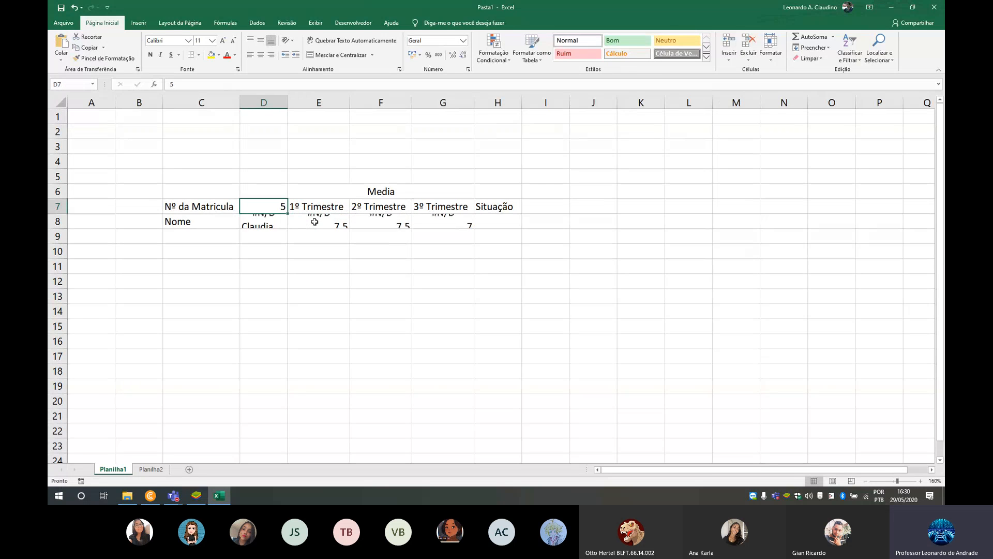
key("Left")
key("Left")
key("Right")
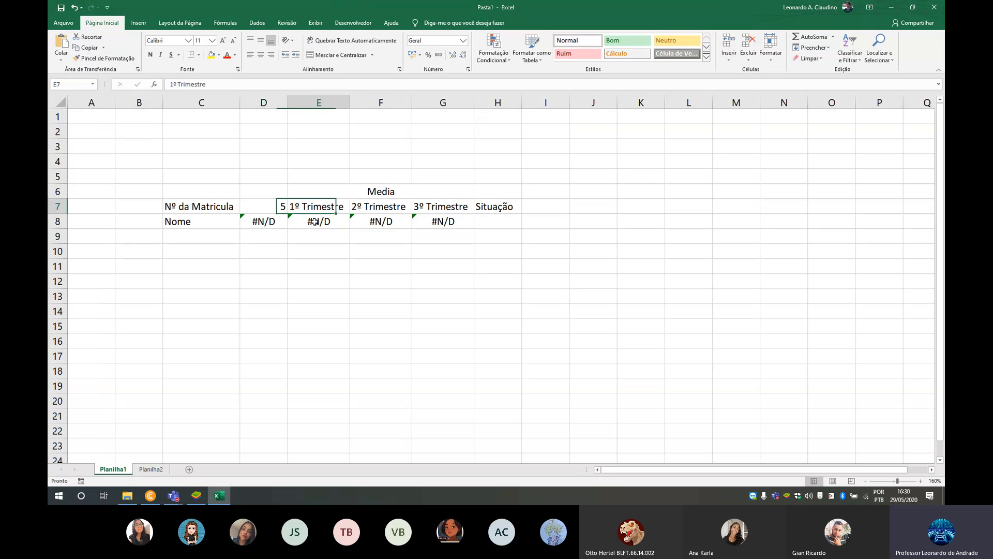
key("Left")
key("Right")
key("Left")
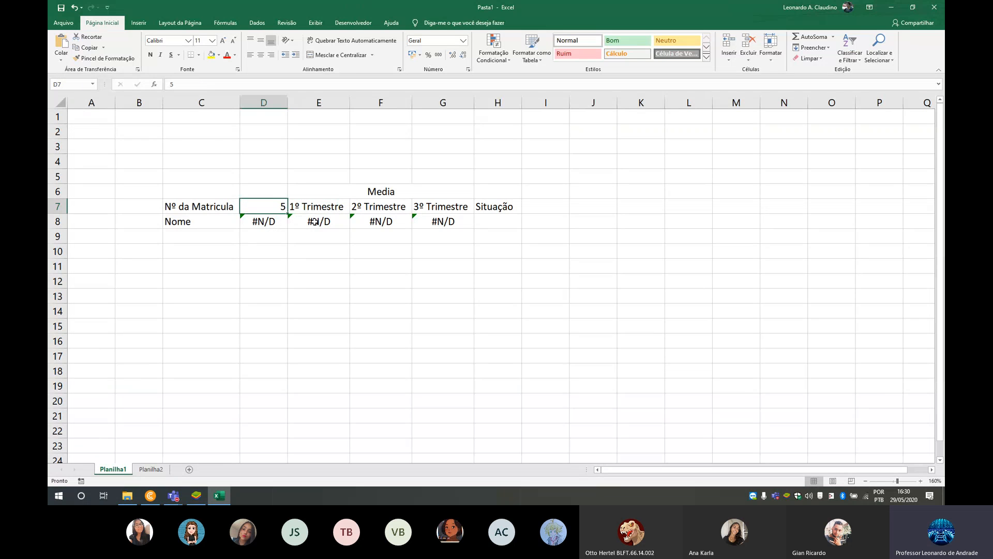
- Check the first row below the student list on Planilha2 for registration number 5, and clear D7 on Planilha1
left_click(150, 469)
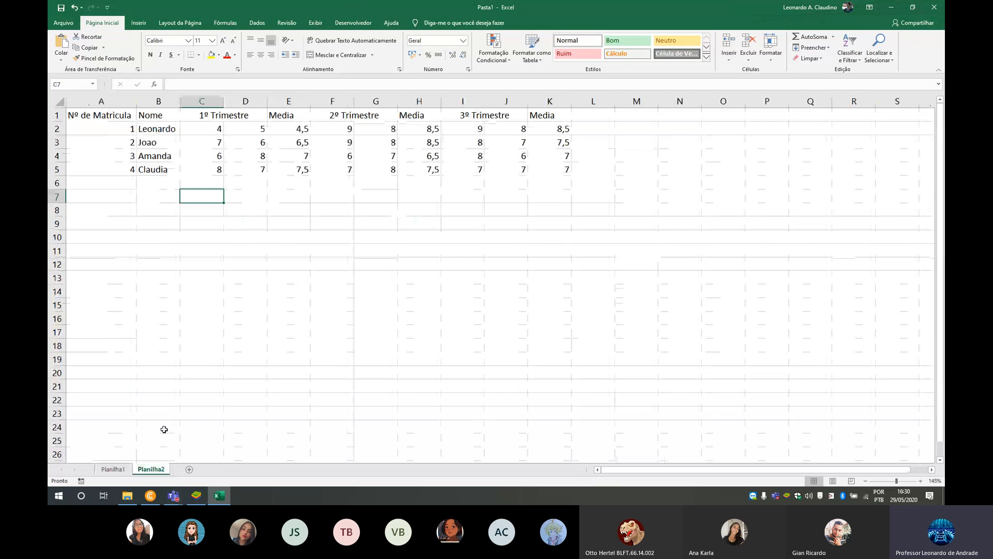
left_click(113, 177)
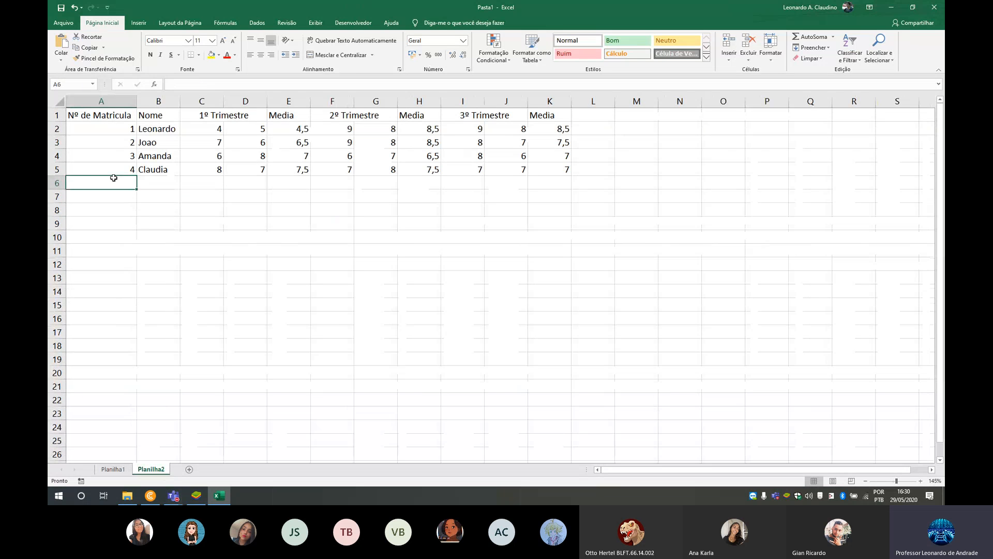
left_click(113, 468)
left_click(485, 218)
left_click(258, 204)
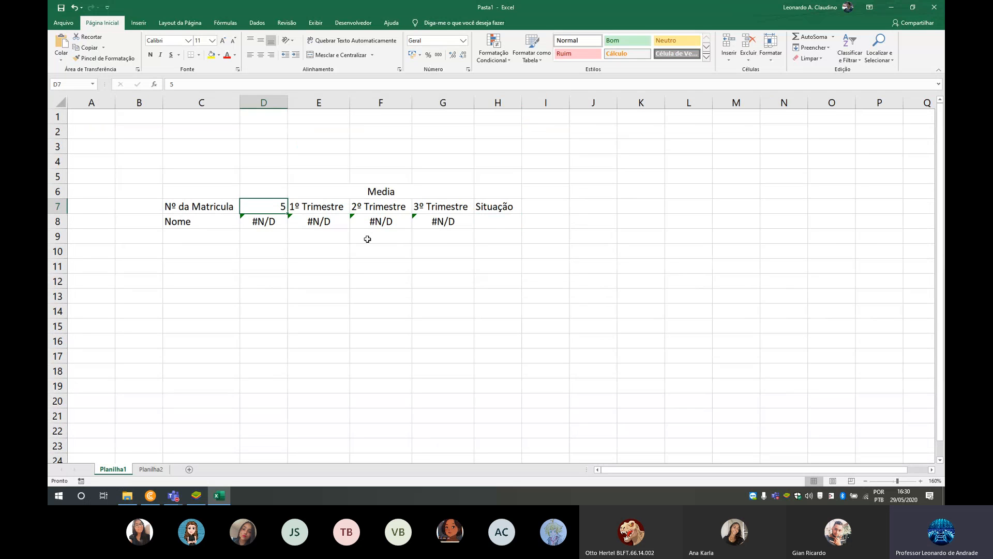
key("Delete")
- Enter registration number 1 in D7 and review the three trimester averages in E8:G8 that the Situação result depends on
left_click(494, 217)
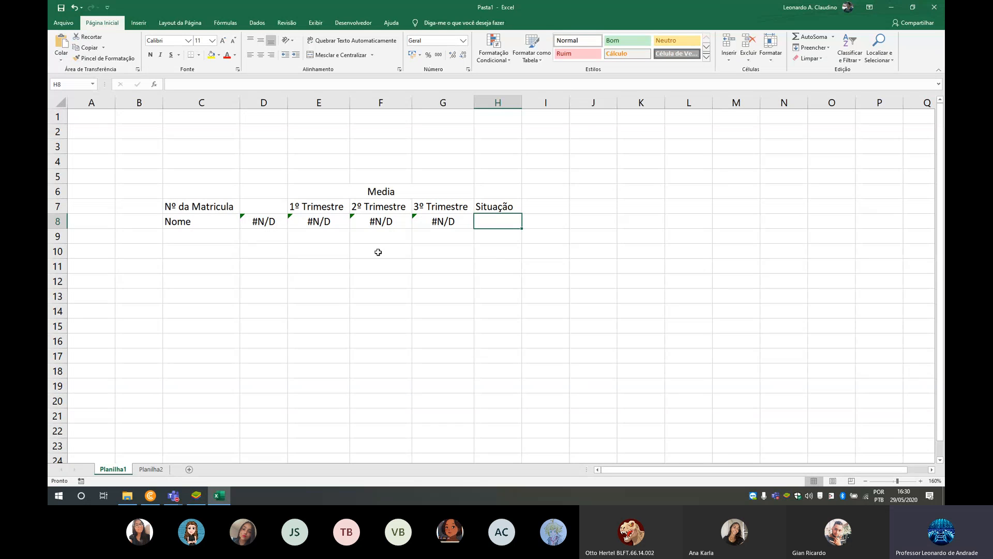
left_click_drag(317, 221, 419, 221)
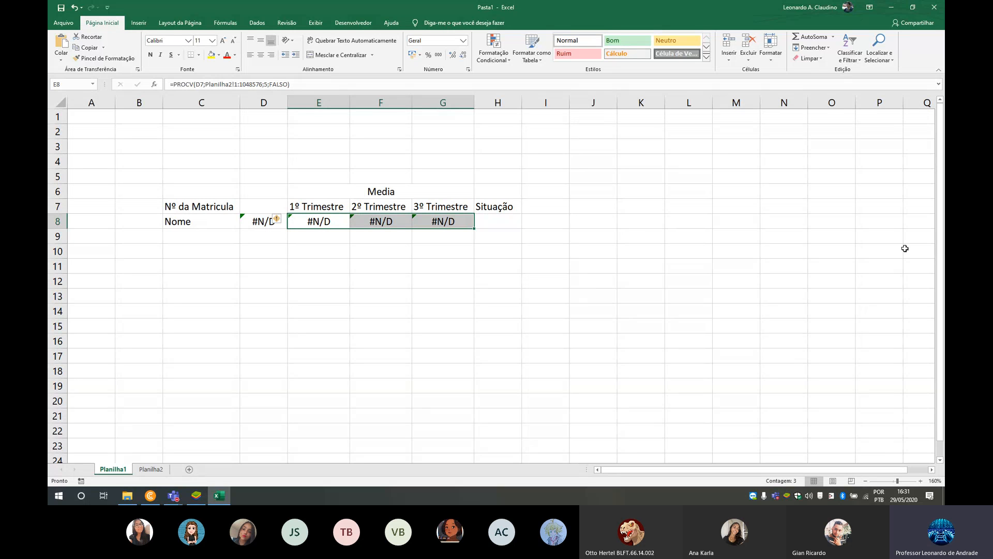
left_click(506, 224)
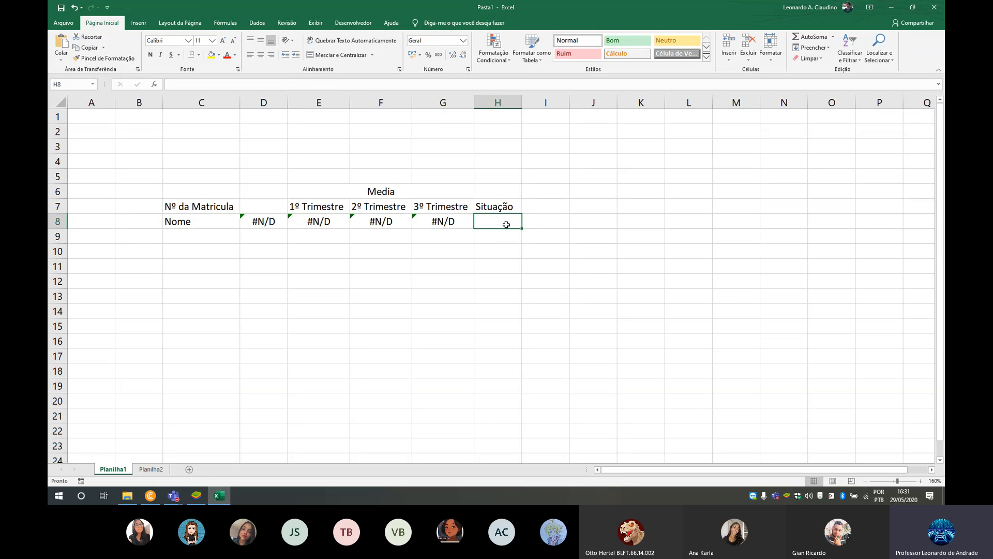
left_click(261, 209)
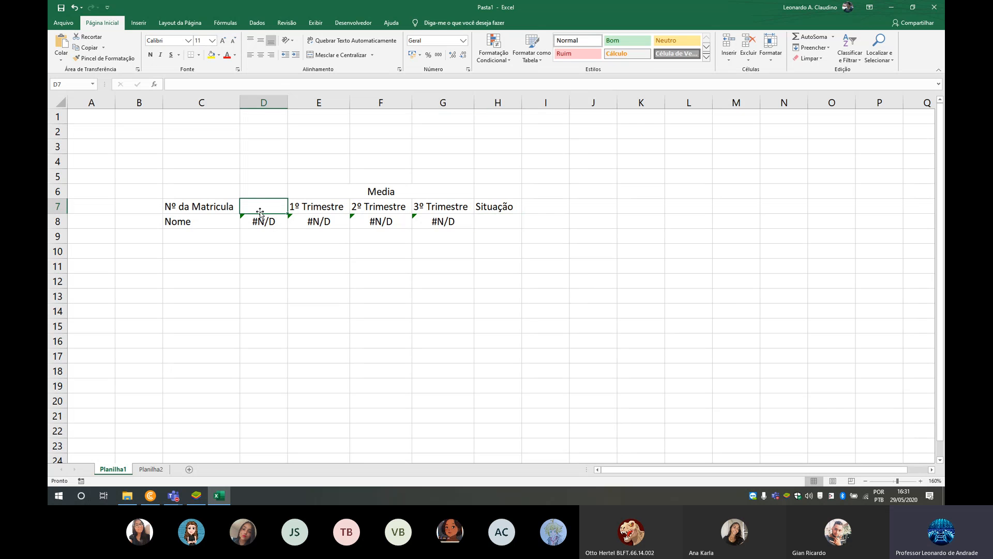
type("1")
left_click(353, 244)
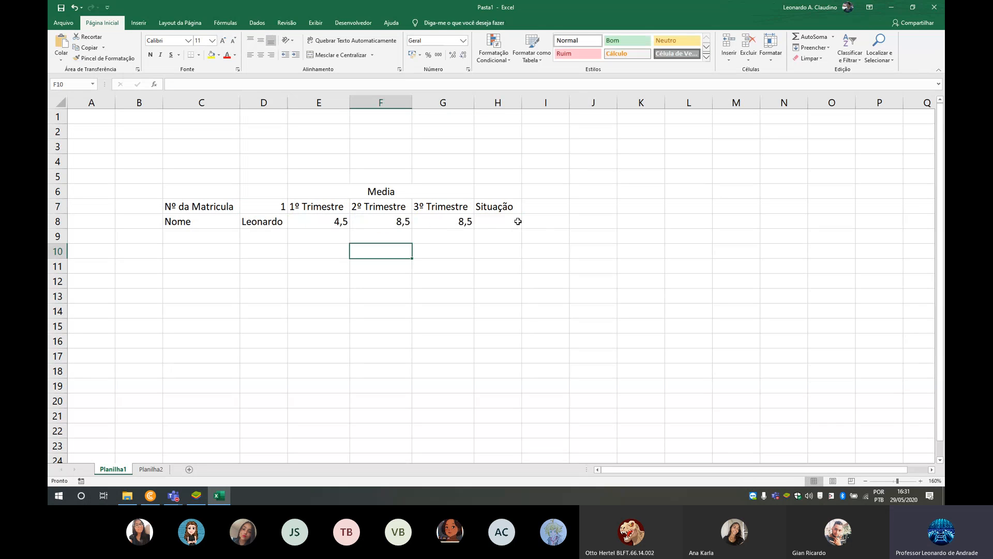
left_click_drag(323, 222, 437, 222)
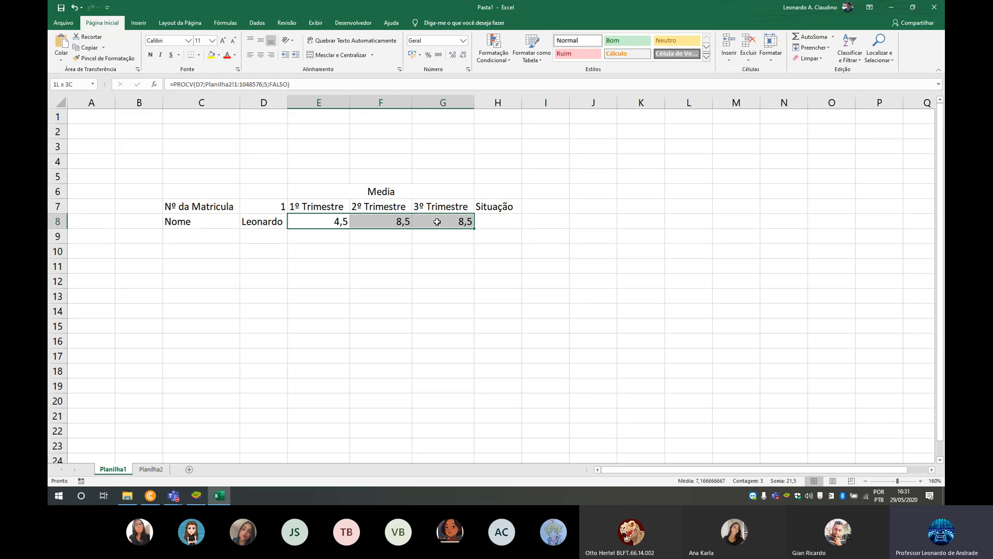
- Begin a SE formula in H8 that tests whether media(E8:G8) is >=7 and returns "Aprovado" when true
left_click(502, 221)
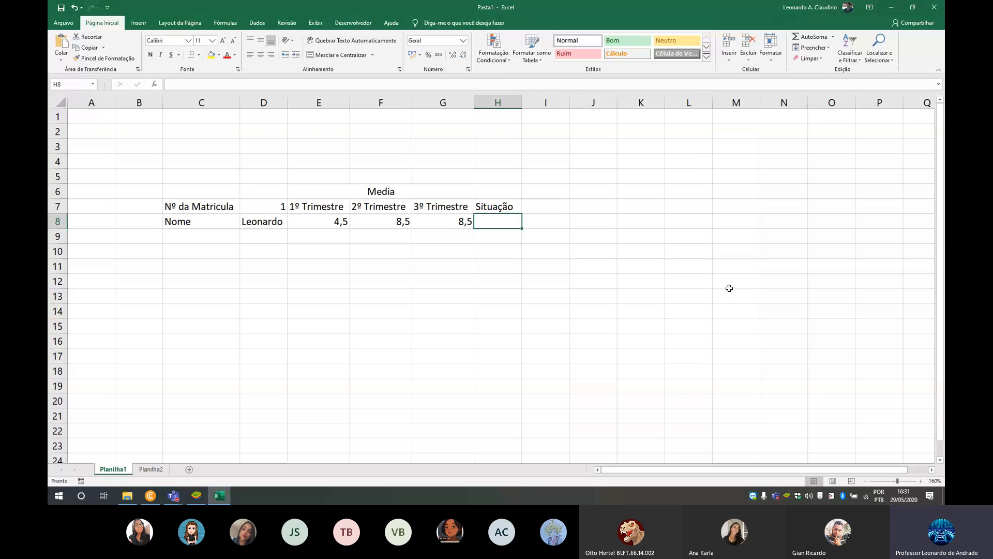
type("=se")
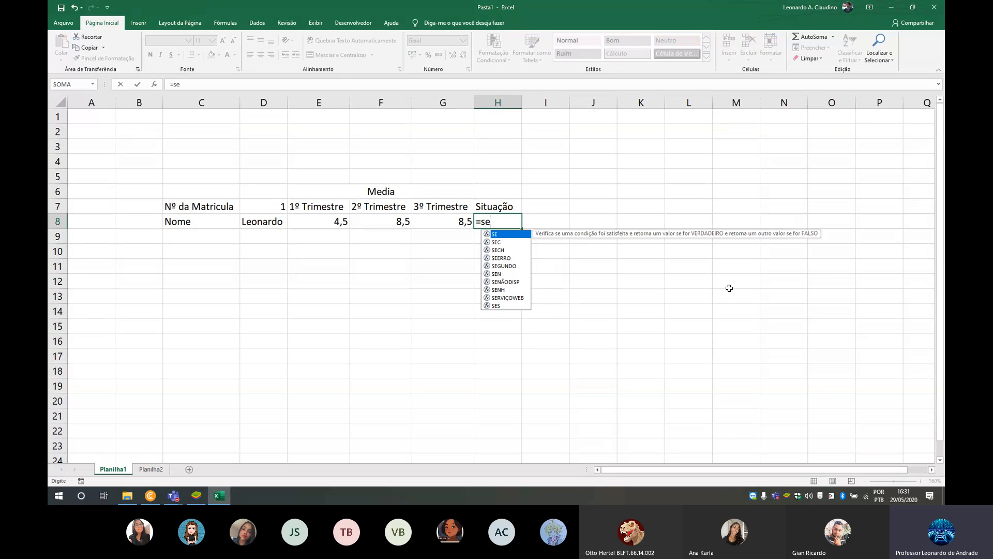
type("(")
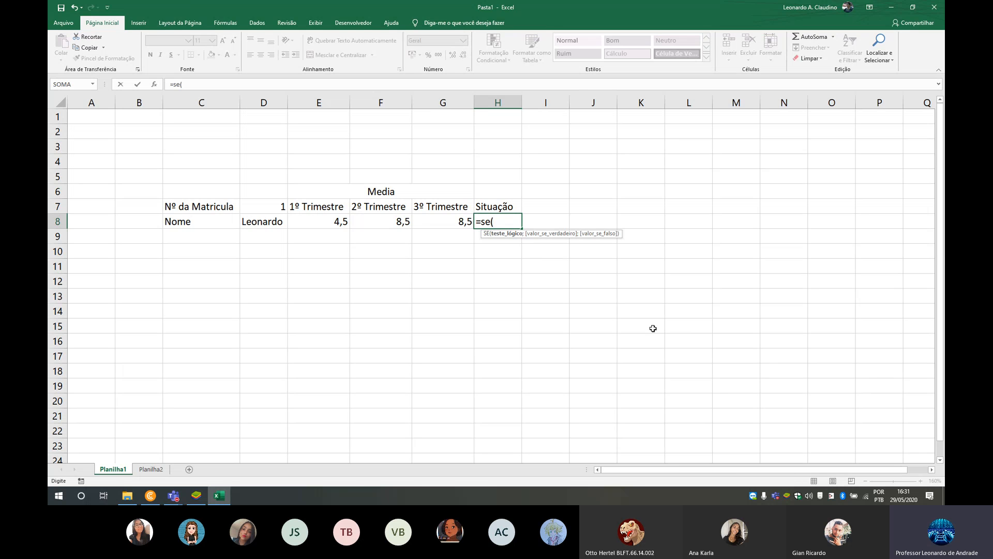
type("media(")
left_click_drag(327, 223, 430, 224)
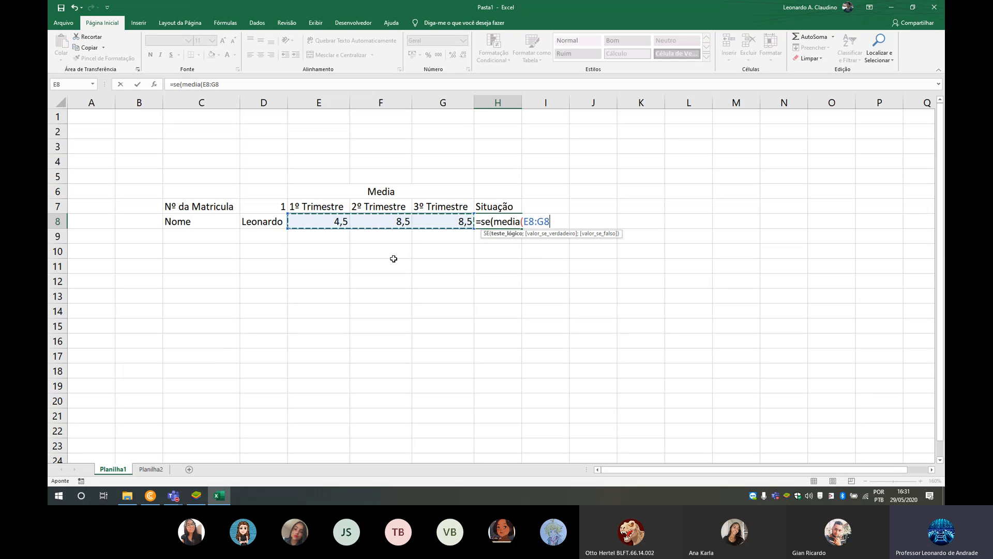
type(")")
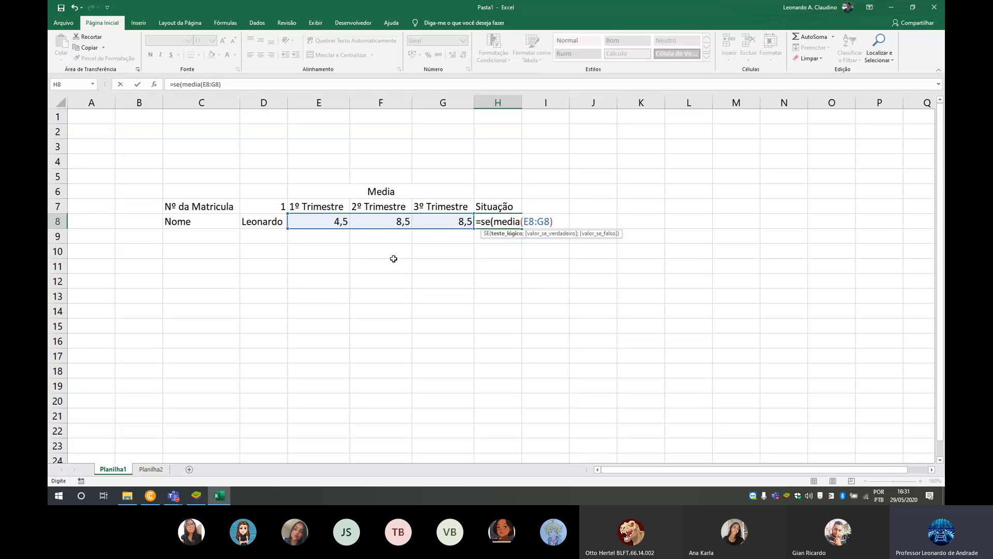
type(">=7;")
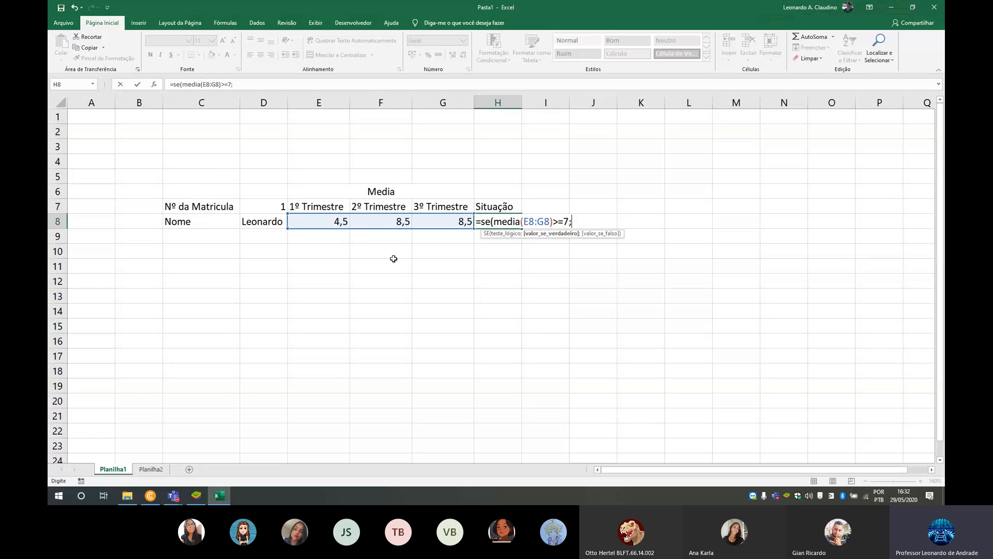
type("\"")
type("Aprova")
type("do\";")
type("se(me")
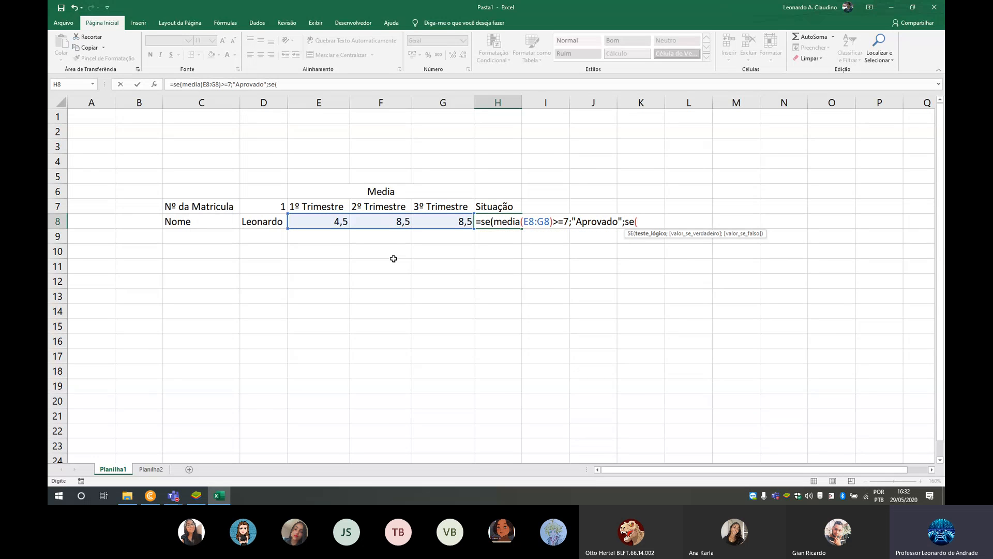
type("dia(")
- Nest a second SE in the H8 formula that returns "Recuperação" if media(E8:G8) is >=5 and "Reprovado" otherwise
left_click_drag(293, 226, 442, 223)
type(")")
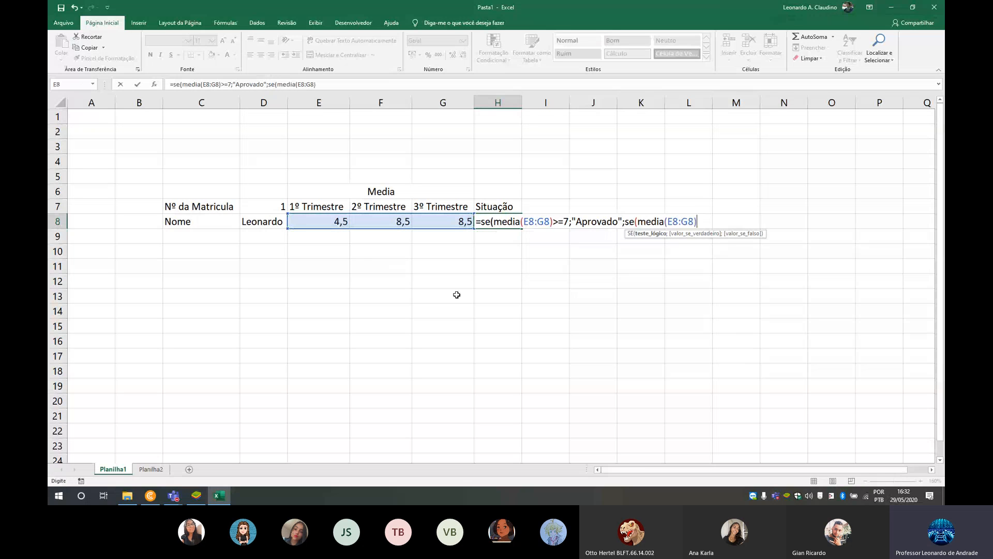
type(">=5;\"Recup")
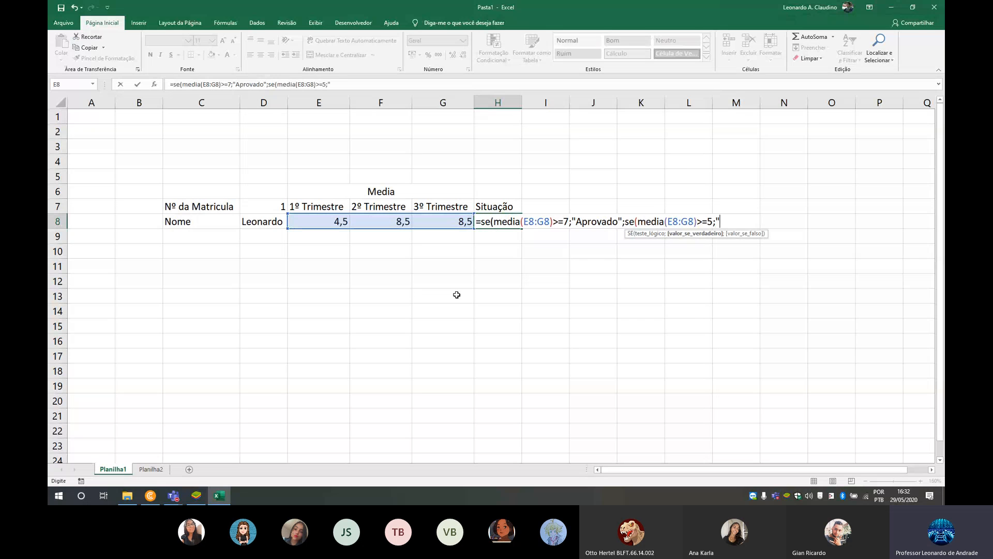
type("eração\";\"Reprova ")
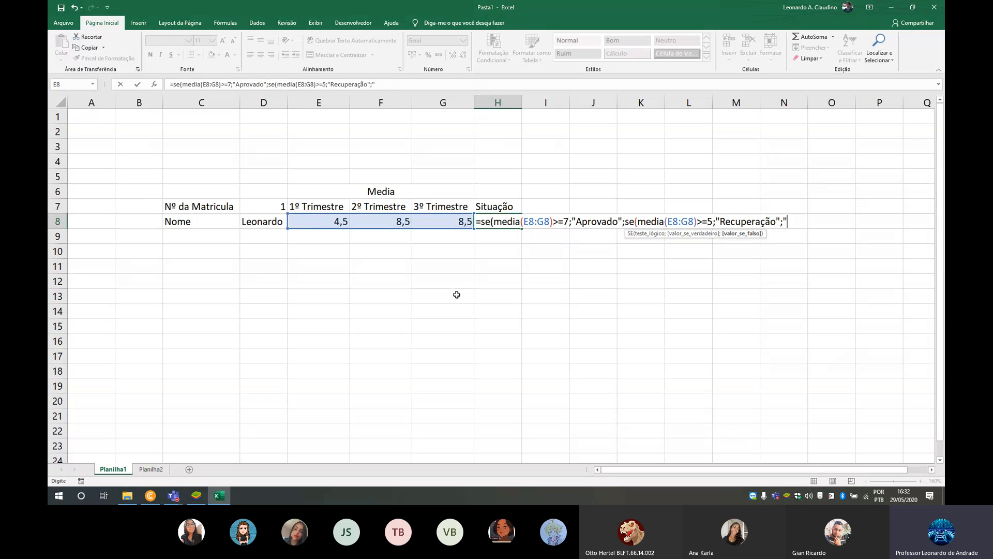
type("do\"))")
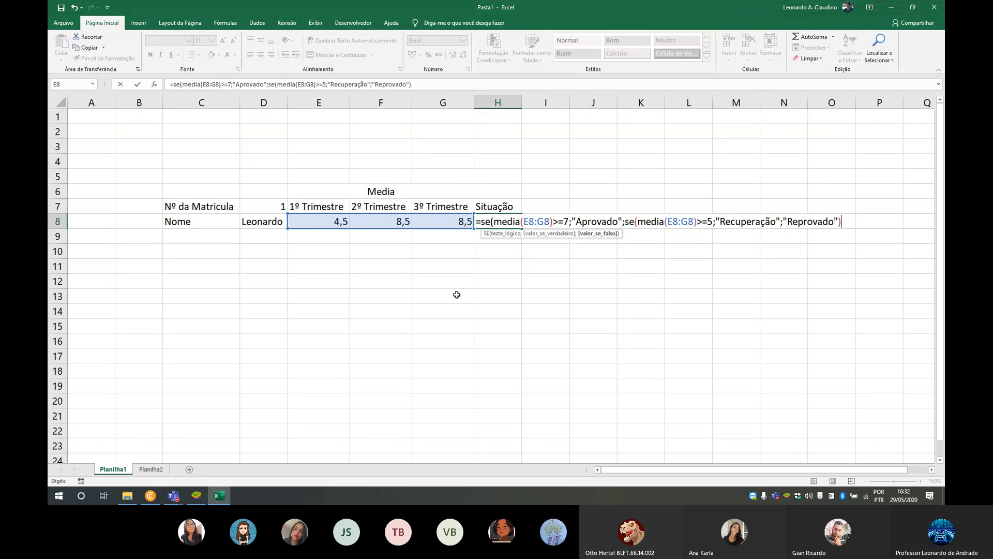
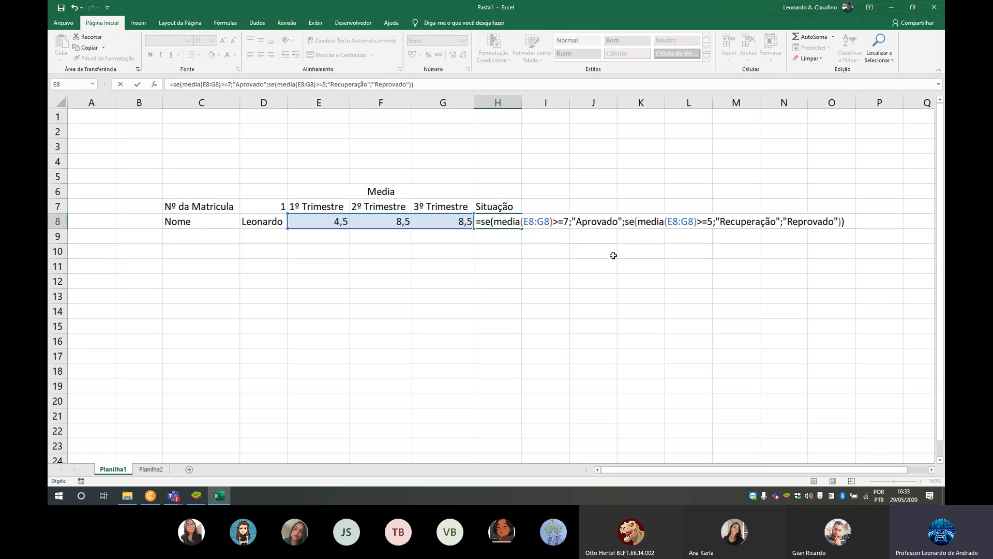
- Confirm the nested SE formula in H8 and add the label "Media Final" in C9
key("ctrl+Return")
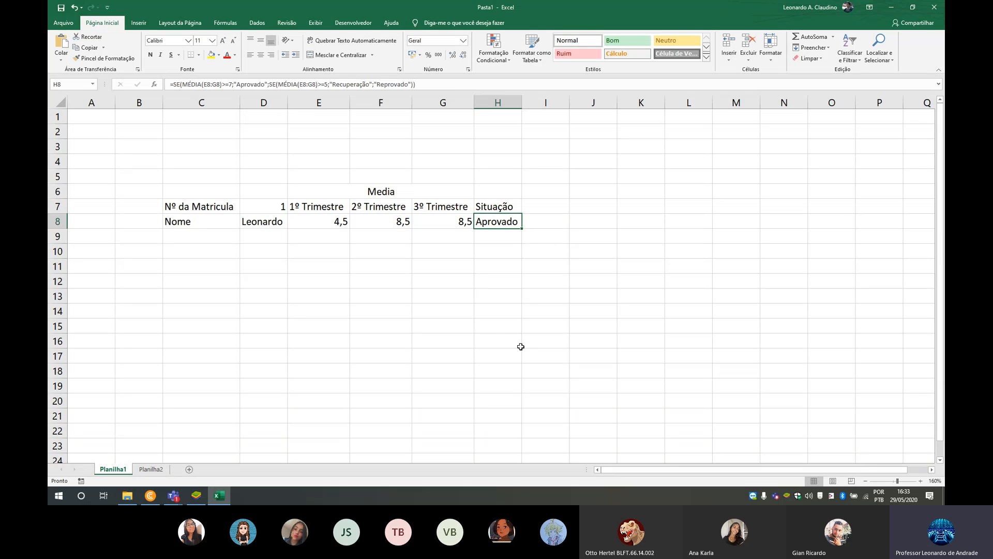
left_click(208, 244)
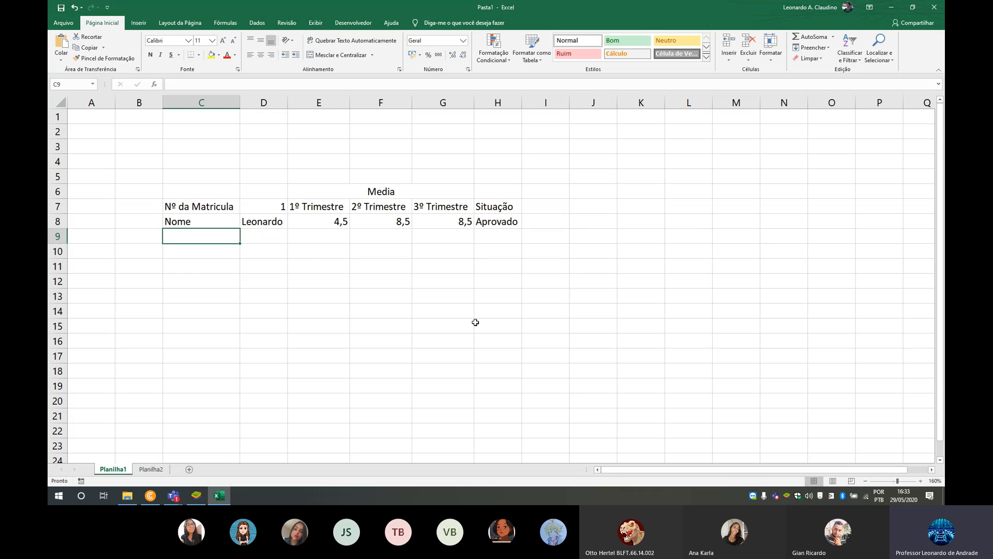
type("Media Final")
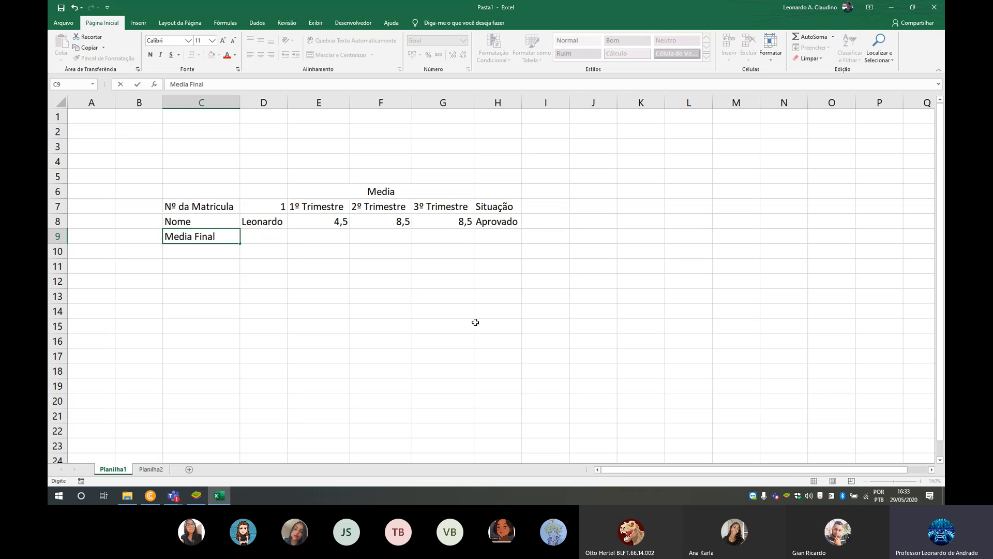
key("Tab")
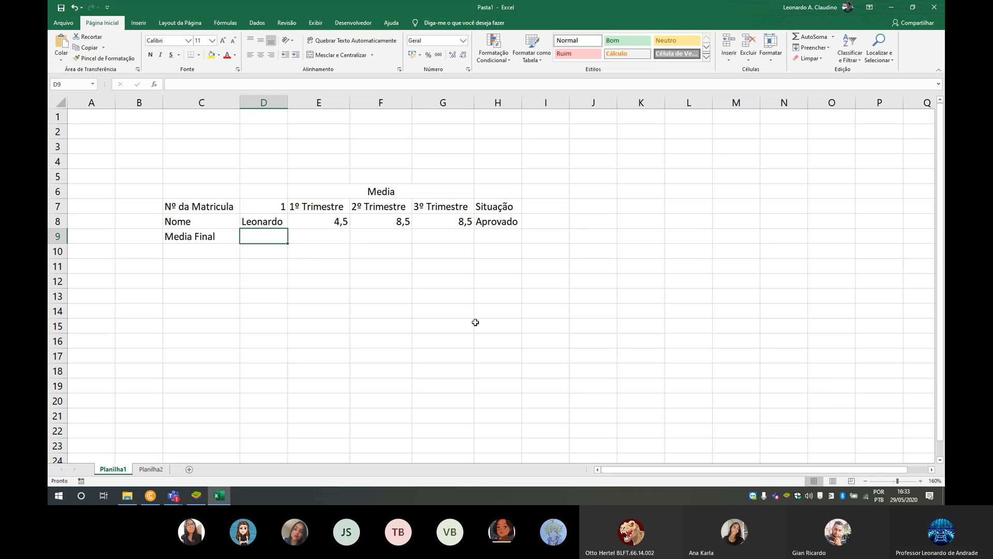
- Calculate the final average in D9 with a media formula over the three trimester averages in E8:G8
type("=")
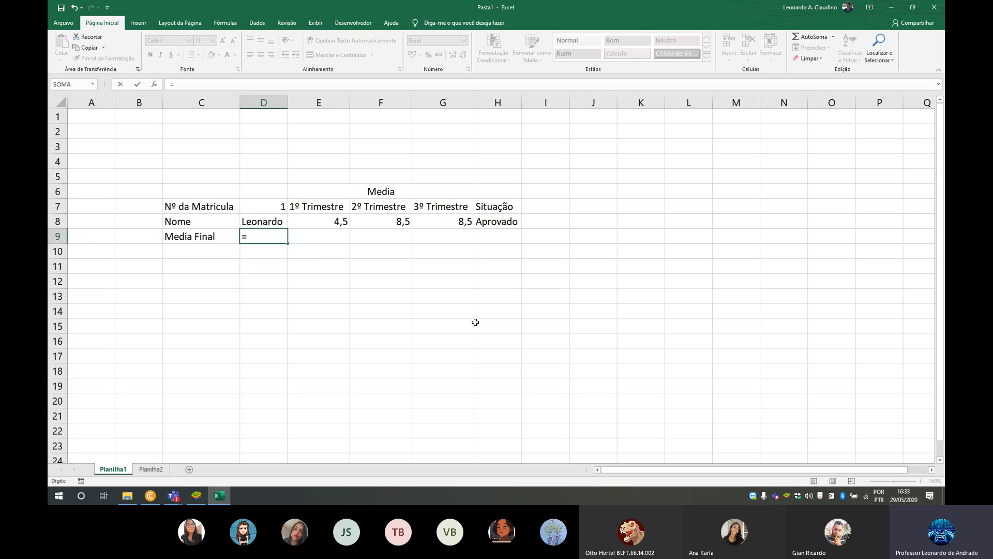
type("media(")
left_click_drag(312, 220, 466, 221)
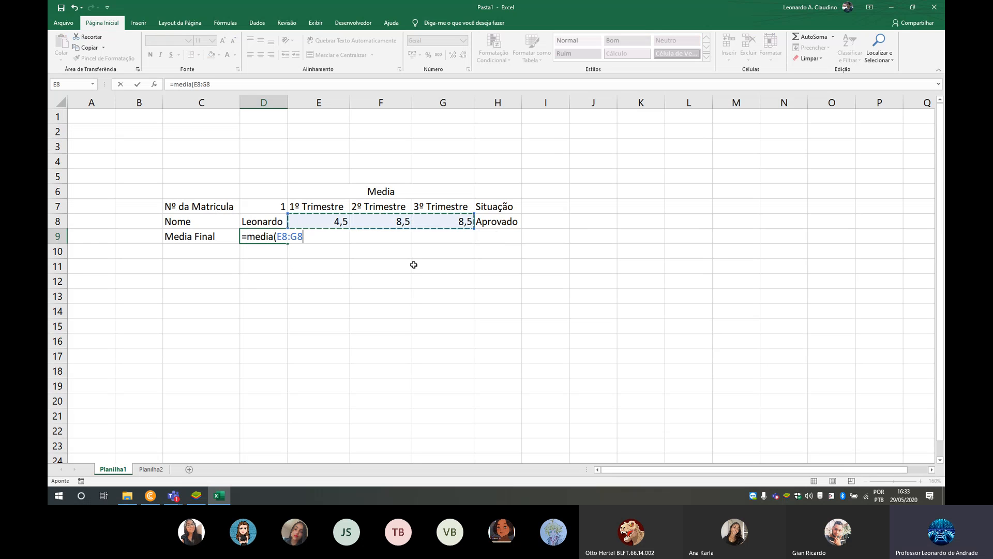
key("Return")
key("Up")
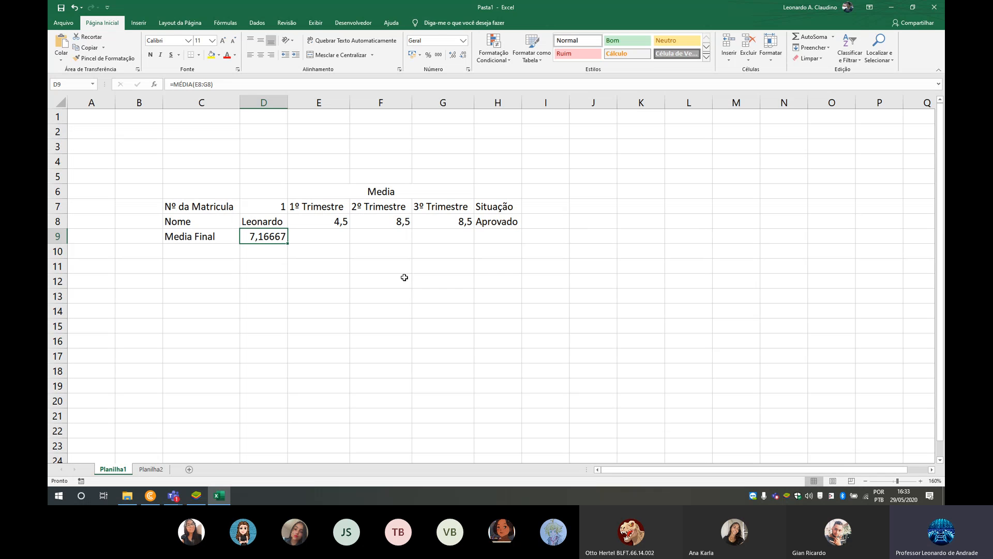
- Wrap the D9 average in ARRED with one decimal place, giving =arred(MÉDIA(E8:G8);1)
key("F2")
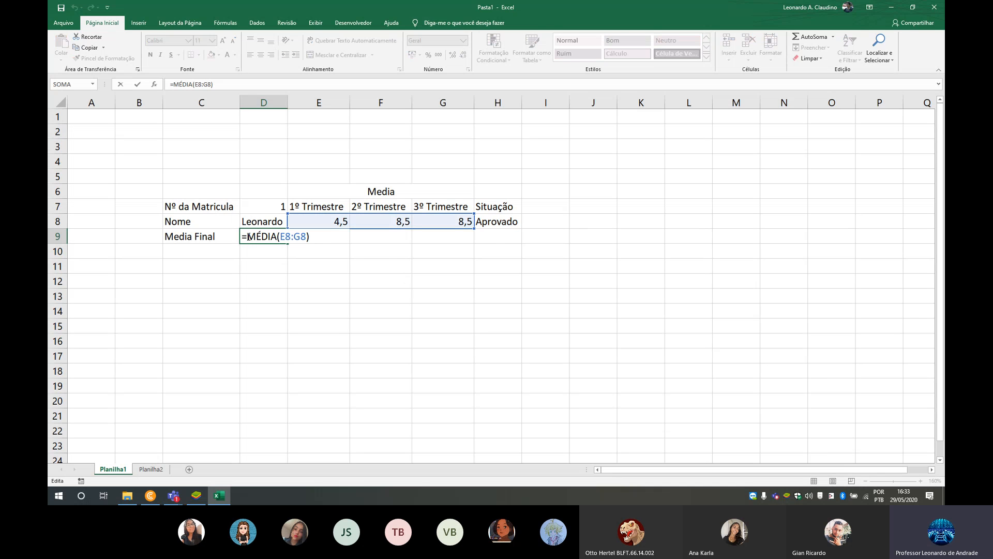
key("Home")
key("Right")
type("arred(")
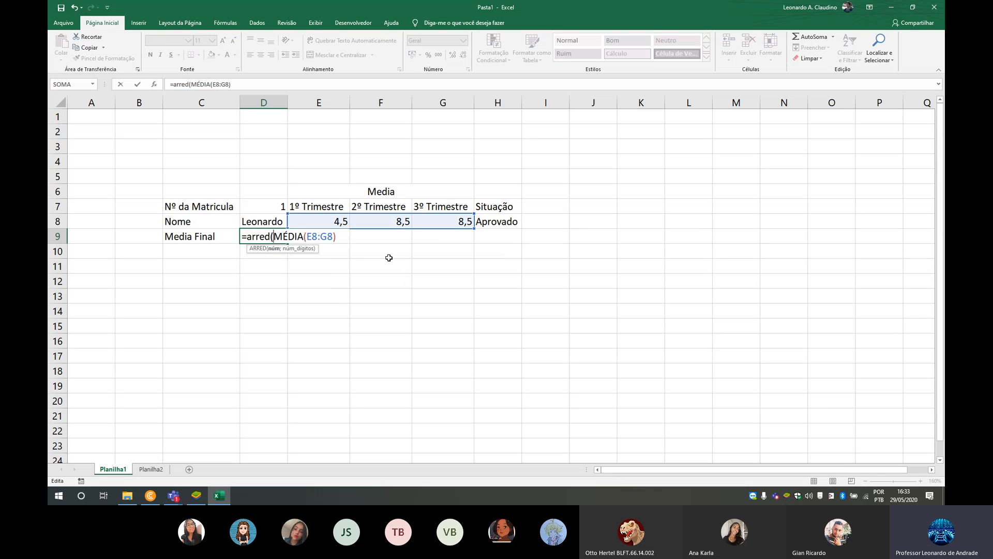
key("Right")
key("Right")
key("Right")
key("Right")
key("Right")
key("Right")
key("Right")
key("Right")
key("Right")
key("Right")
key("Right")
key("Right")
type(";1)")
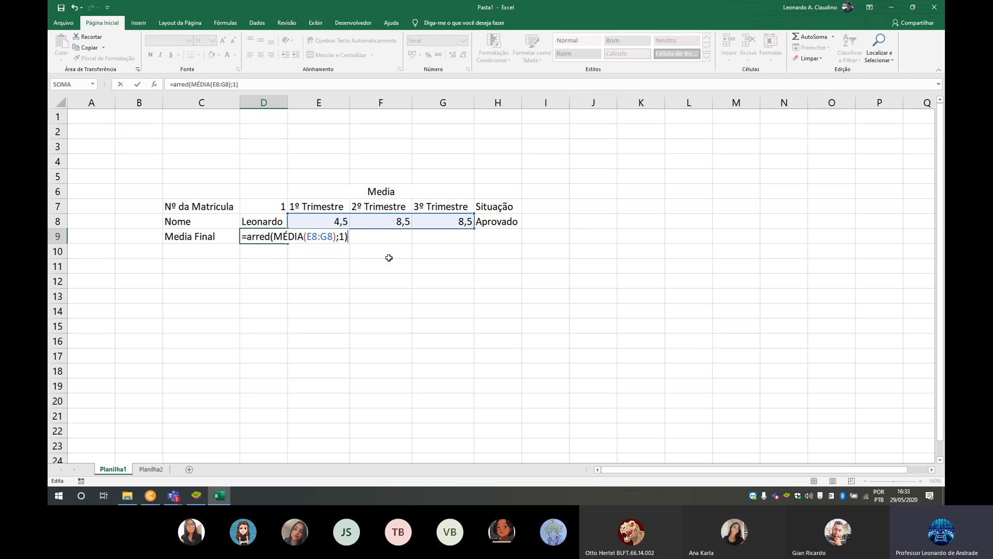
key("Return")
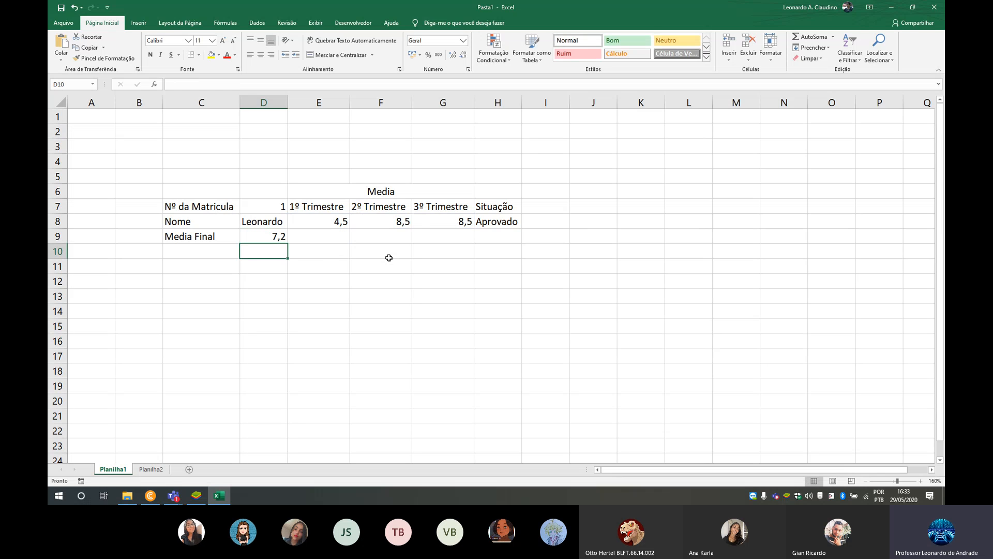
left_click(286, 238)
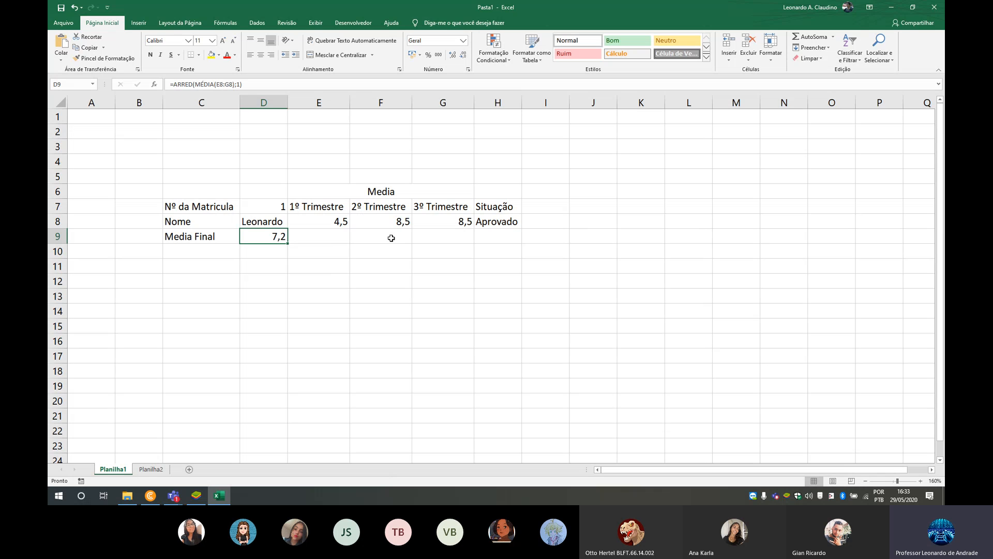
left_click(506, 223)
left_click(394, 221)
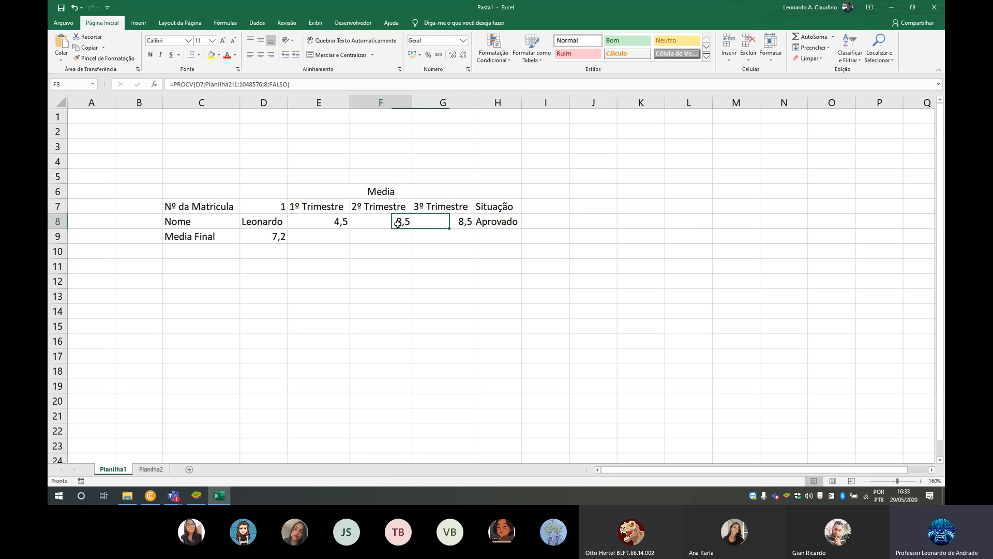
type("7")
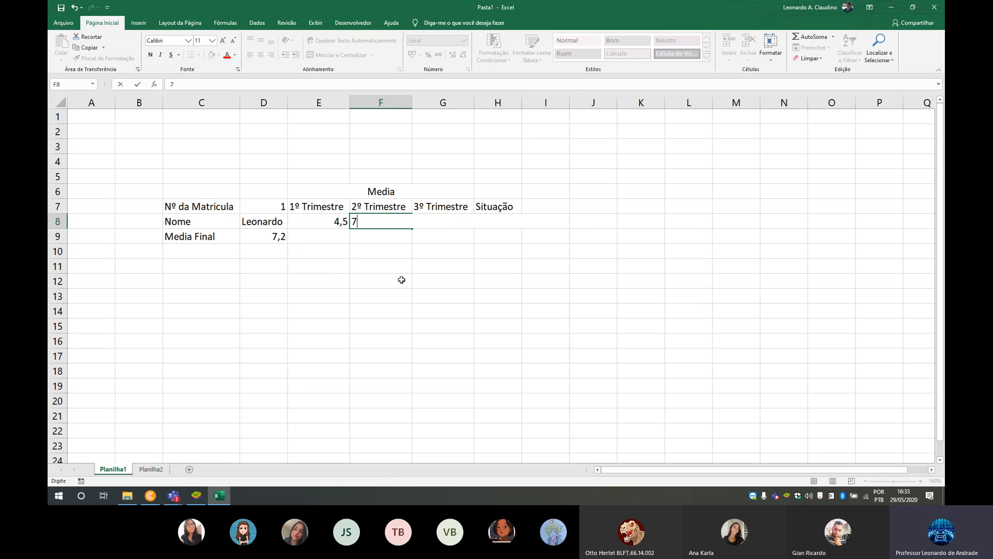
key("ctrl+z")
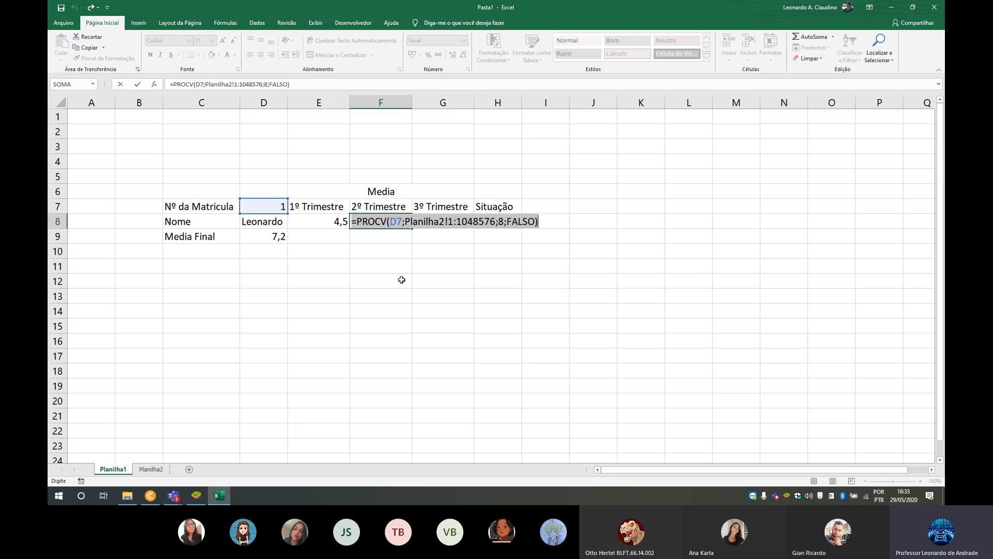
key("Return")
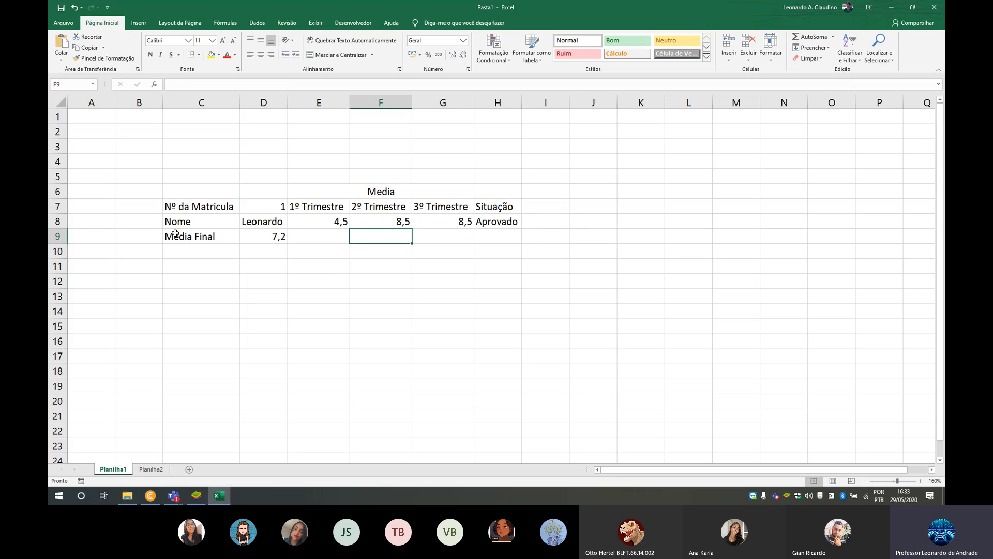
- On Planilha2, set the first student's two 2º Trimestre grades (F2 and G2) and first 3º Trimestre grade (I2) to 0
left_click(145, 469)
left_click(380, 131)
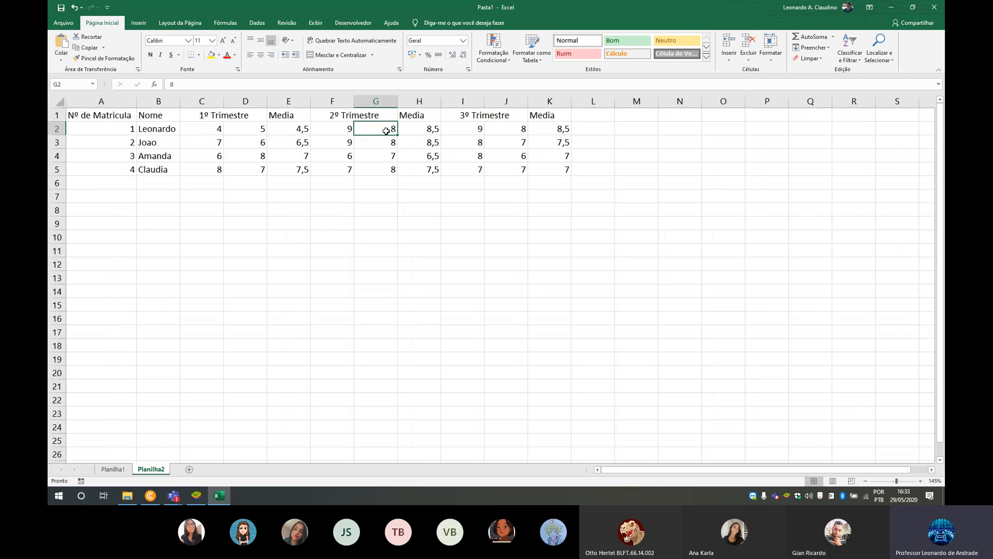
type("9")
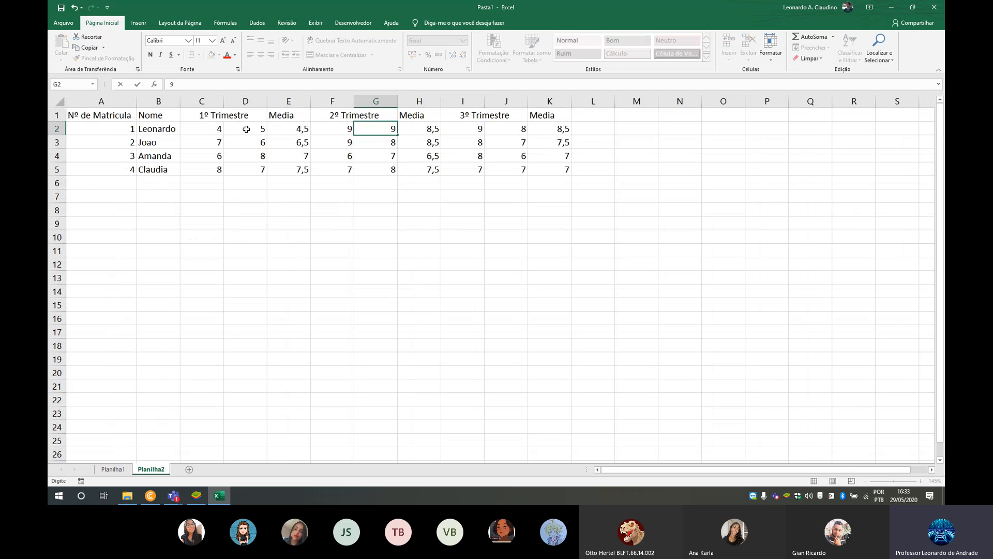
type("0")
left_click(347, 130)
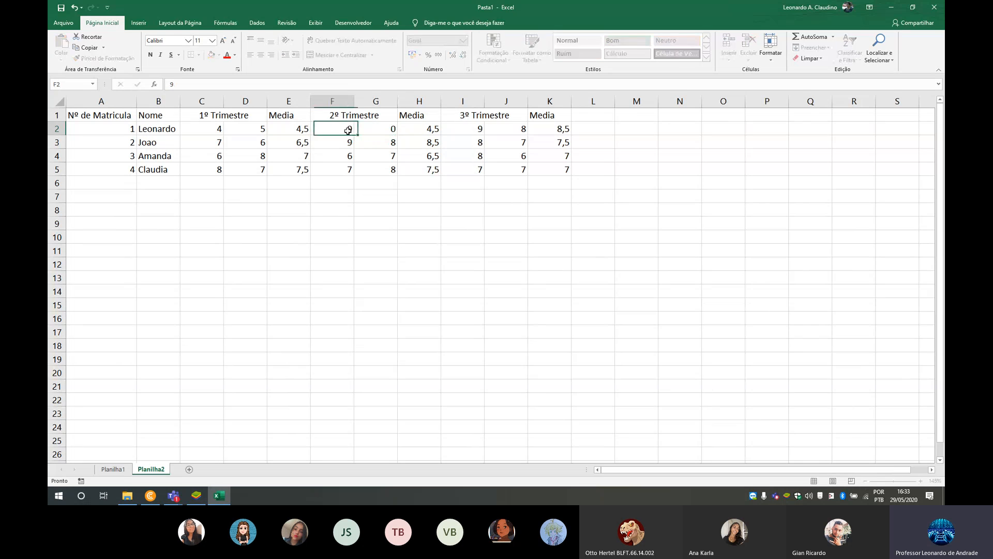
type("0")
left_click(451, 130)
type("0")
key("Tab")
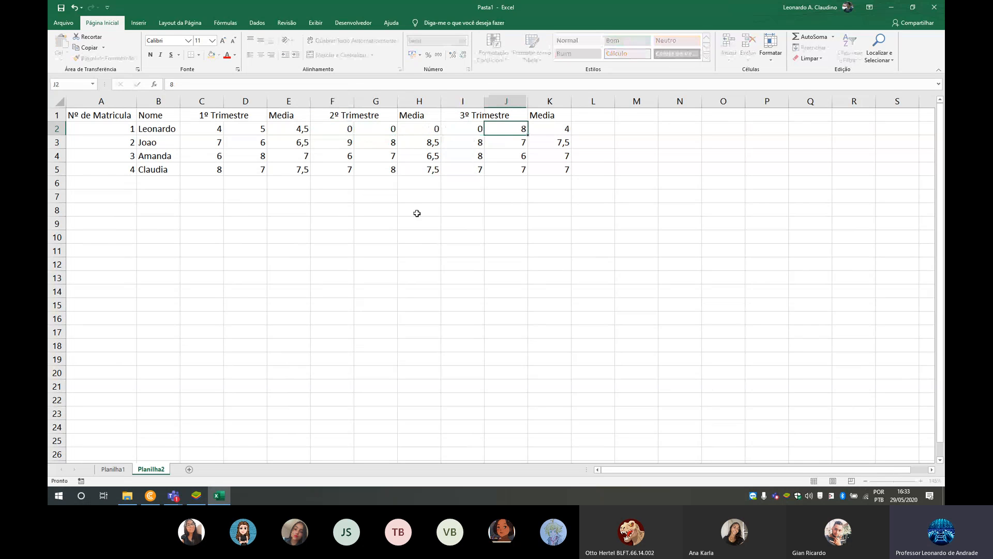
- Return to Planilha1 and check the recalculated averages and Situação in row 8
left_click(113, 468)
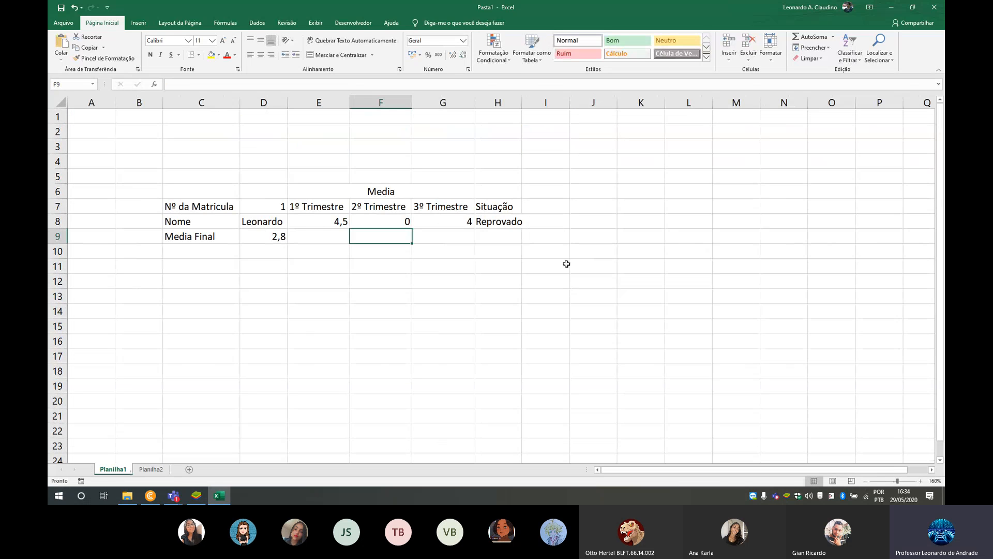
left_click_drag(227, 223, 640, 223)
left_click(619, 281)
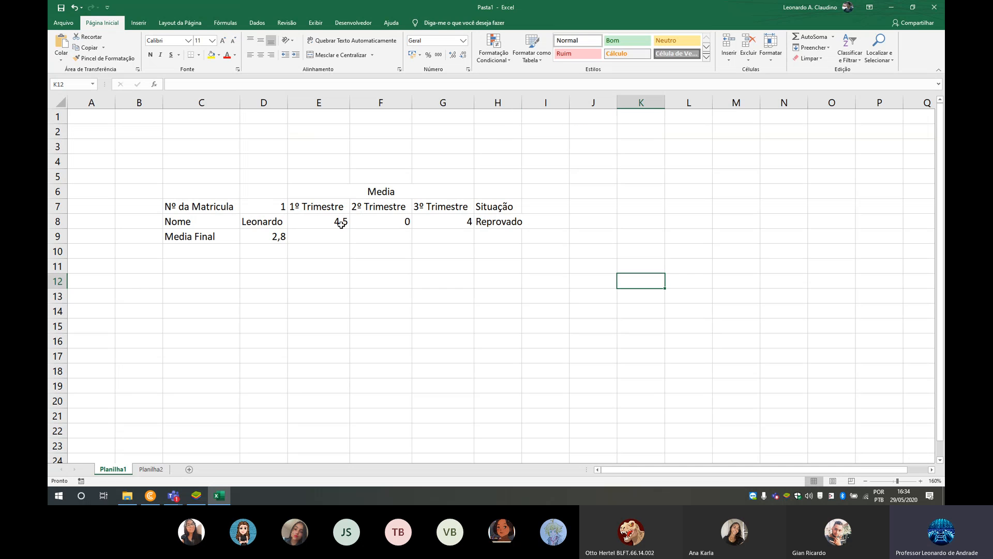
- Start a greater-than conditional formatting rule for E8:G8 and D9 with 6,9 as the threshold
left_click_drag(335, 222, 425, 221)
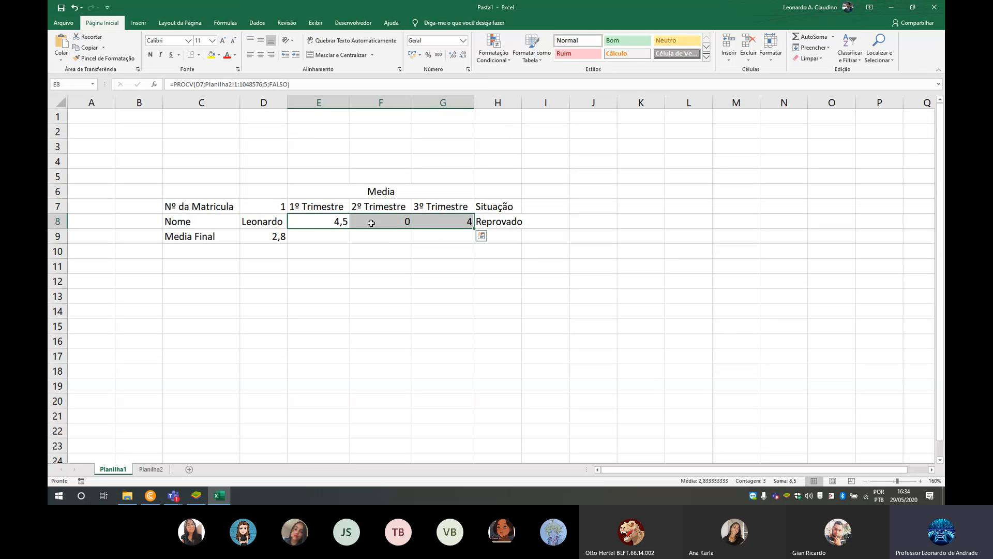
left_click(273, 239)
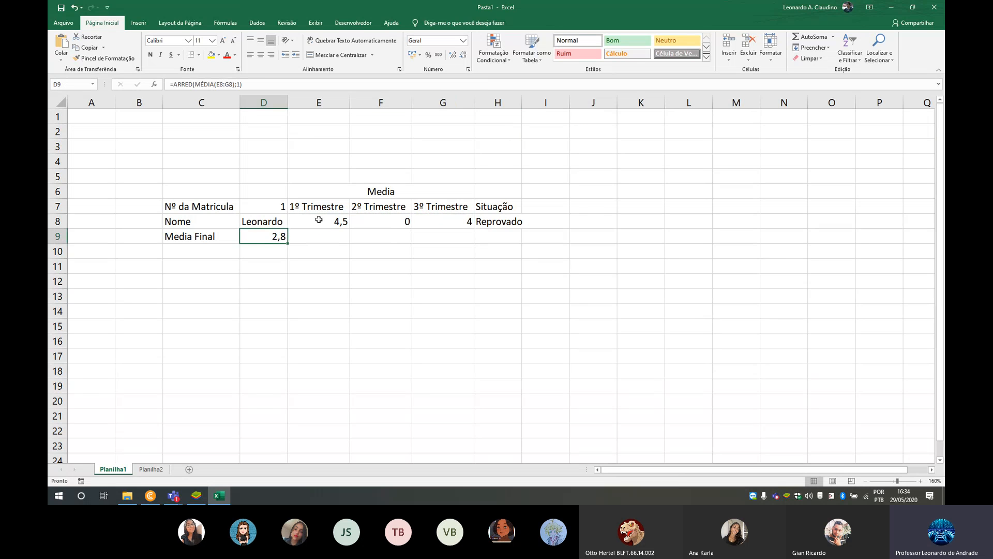
left_click_drag(321, 222, 428, 221, "ctrl")
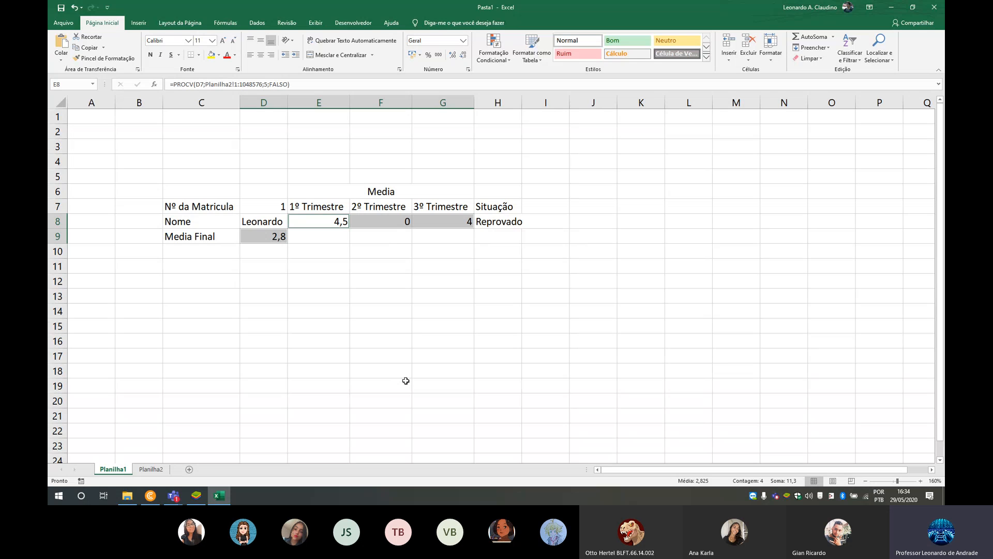
left_click(503, 61)
mouse_move(519, 74)
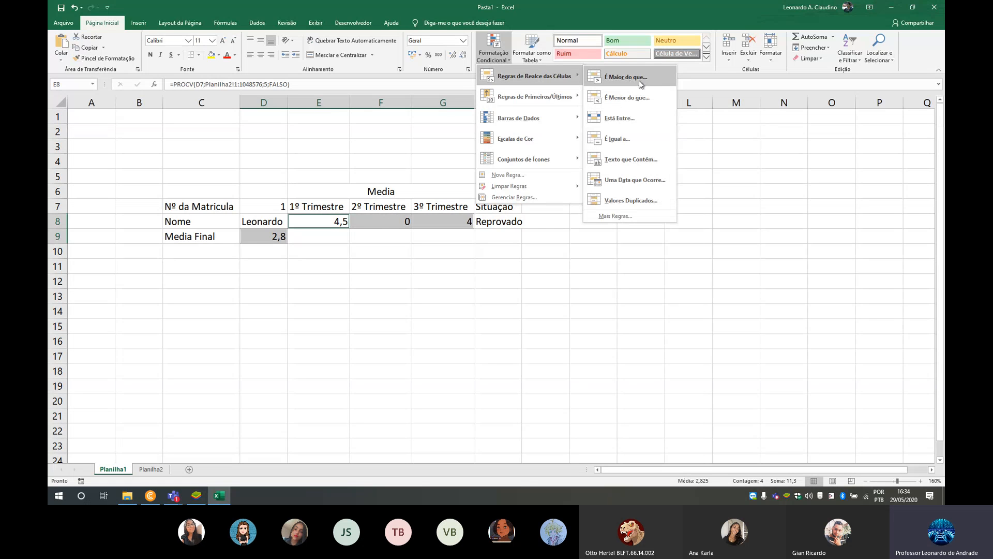
left_click(638, 78)
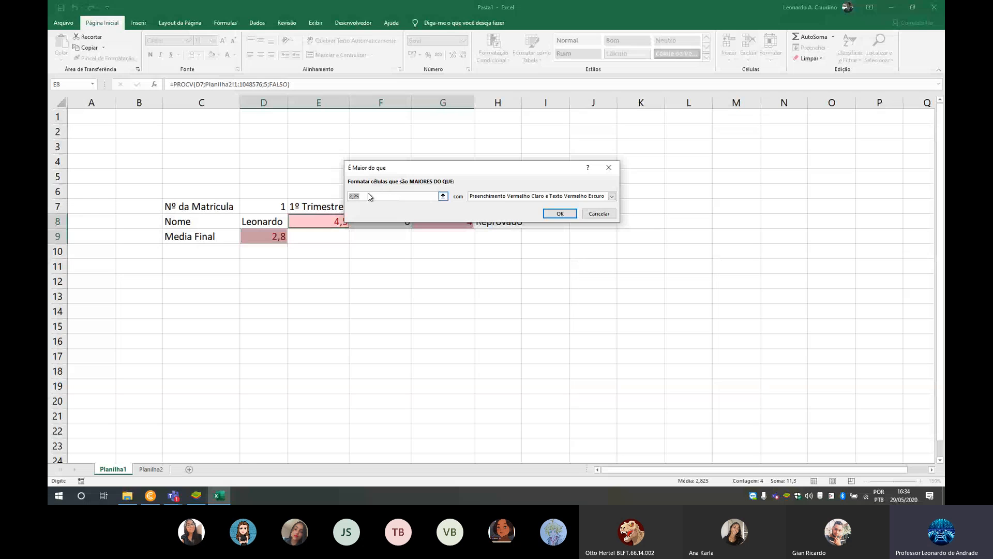
key("BackSpace")
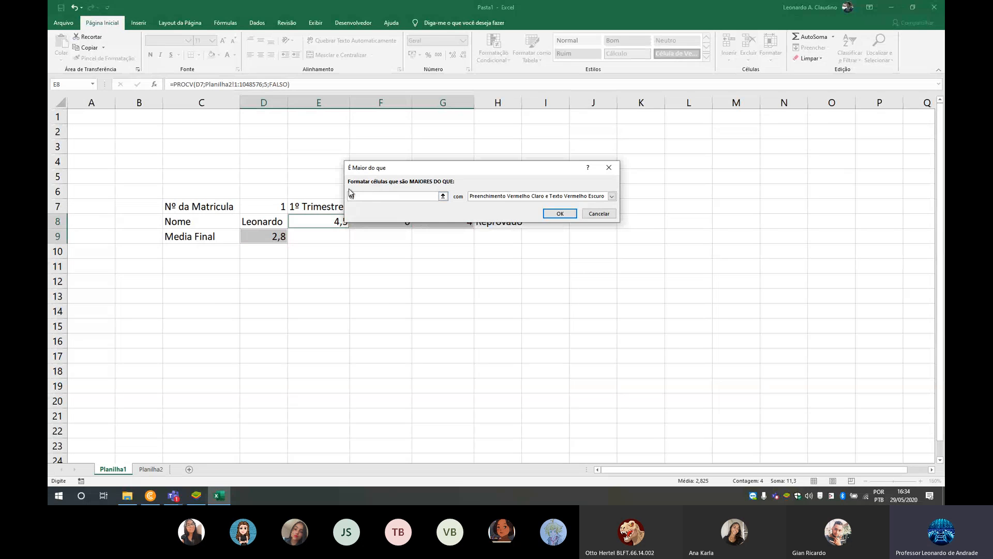
- Give the greater-than rule a custom format with a blue theme font color and apply it
left_click(500, 196)
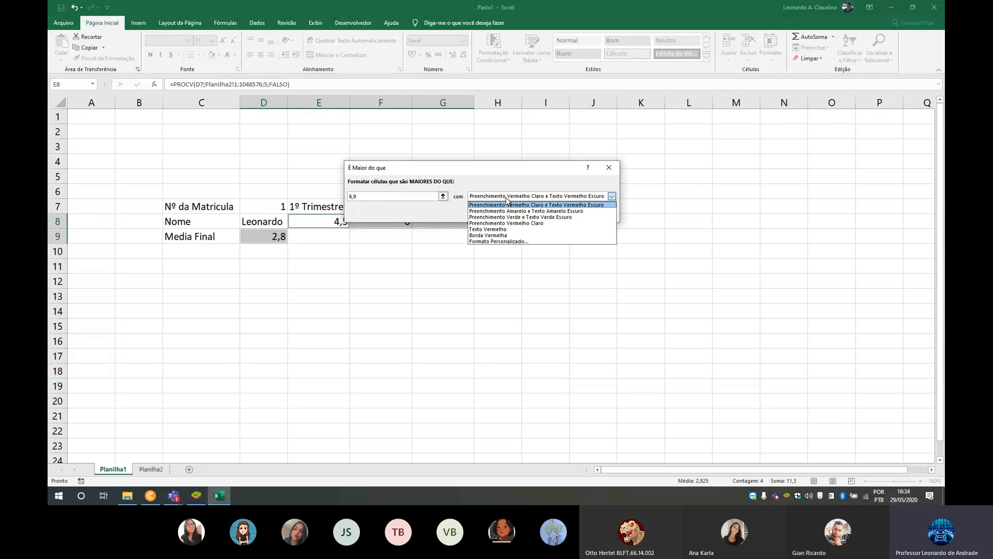
left_click(501, 247)
left_click(501, 197)
left_click(498, 241)
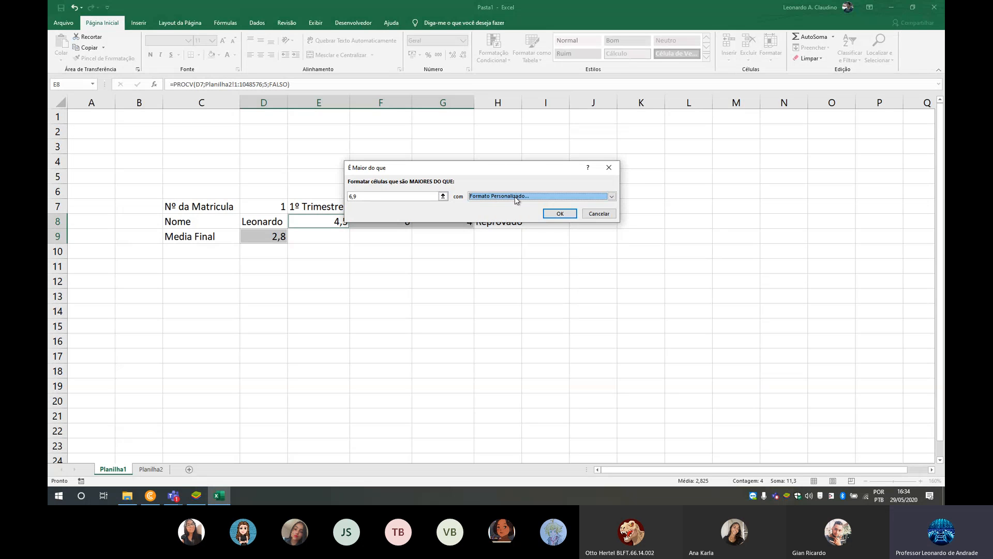
left_click(517, 156)
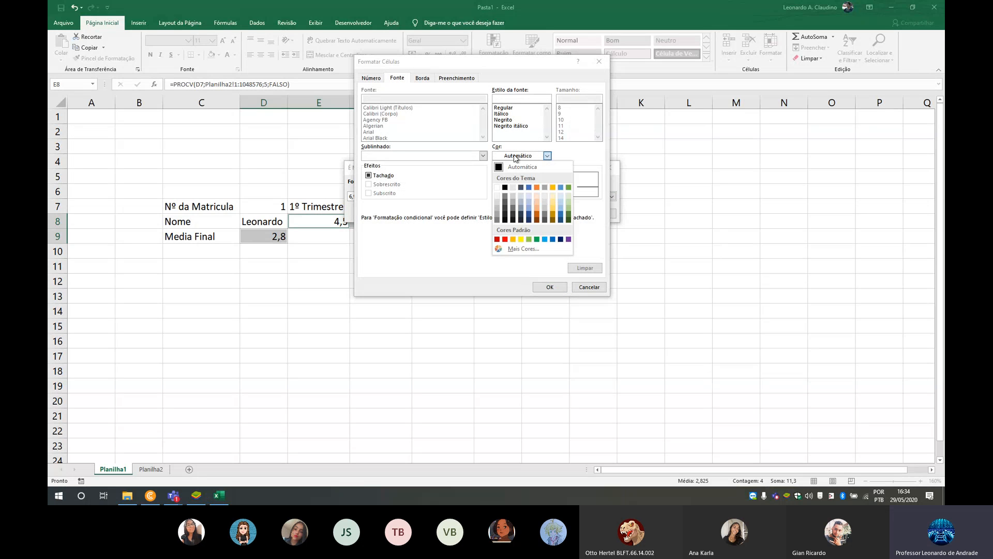
left_click(529, 187)
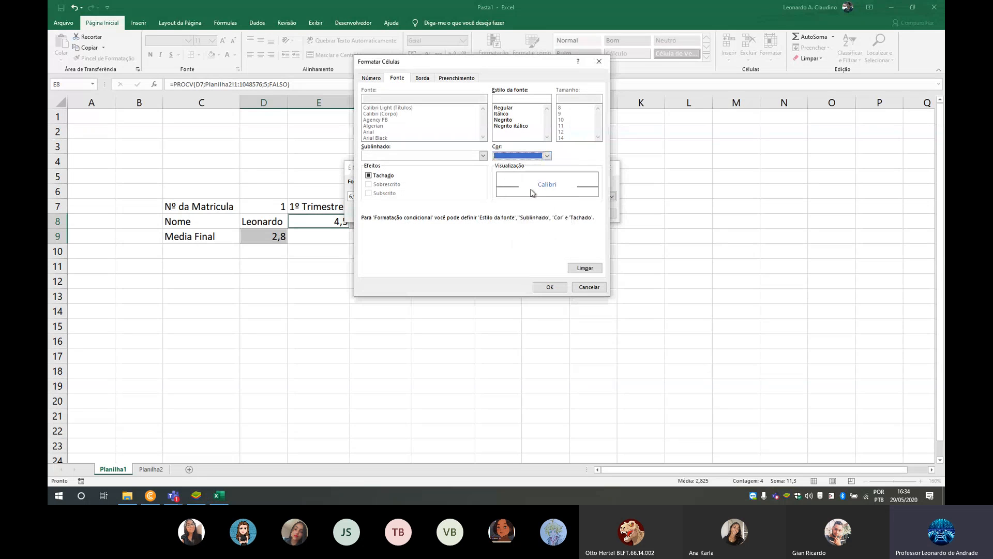
left_click(563, 288)
left_click(561, 216)
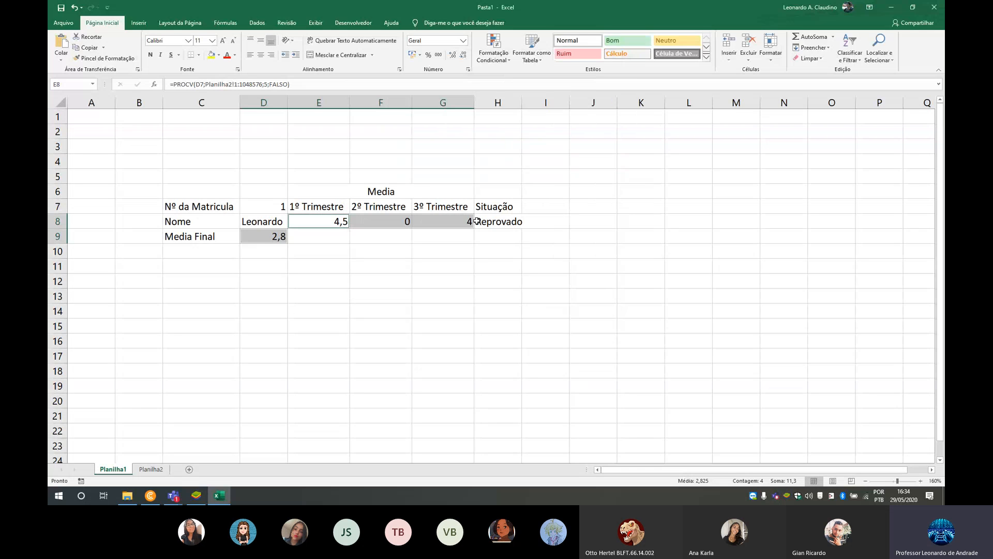
- Start a between conditional formatting rule for E8:G8 and D9 with 5 and 7 as the limits
left_click(504, 45)
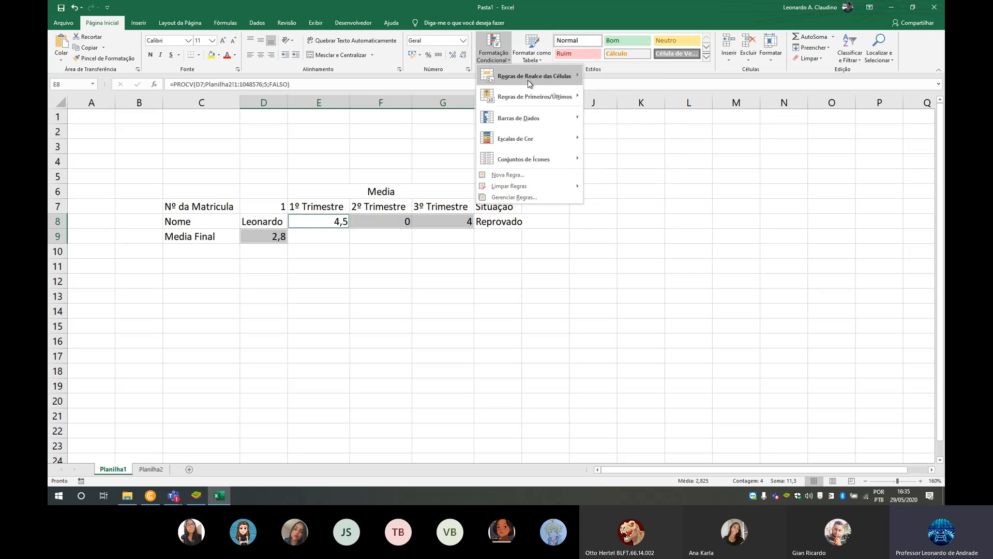
mouse_move(530, 82)
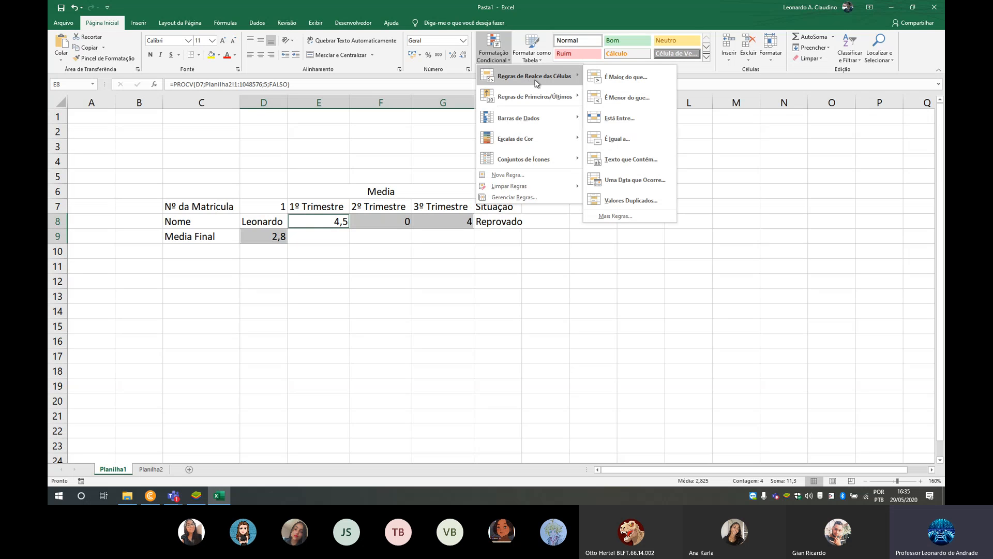
left_click(648, 117)
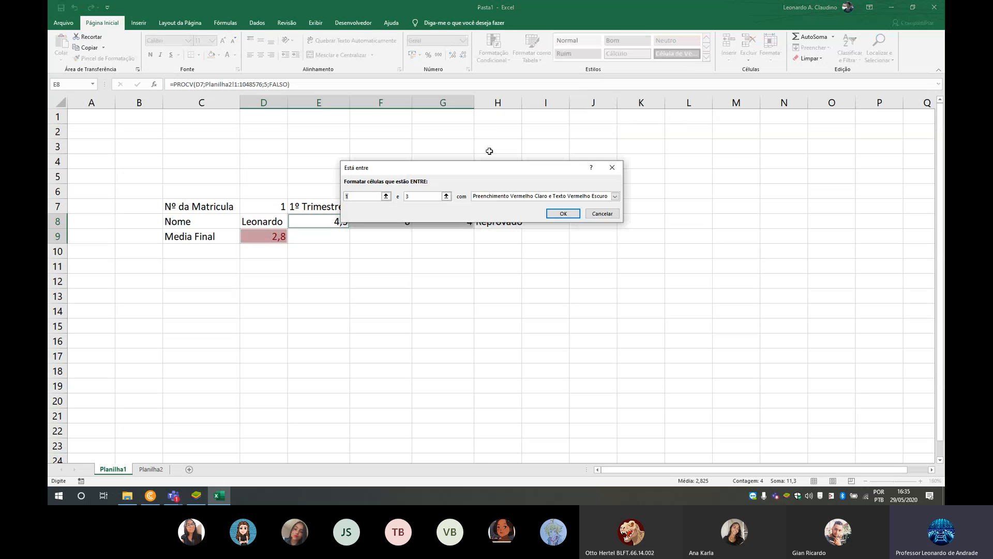
type("5")
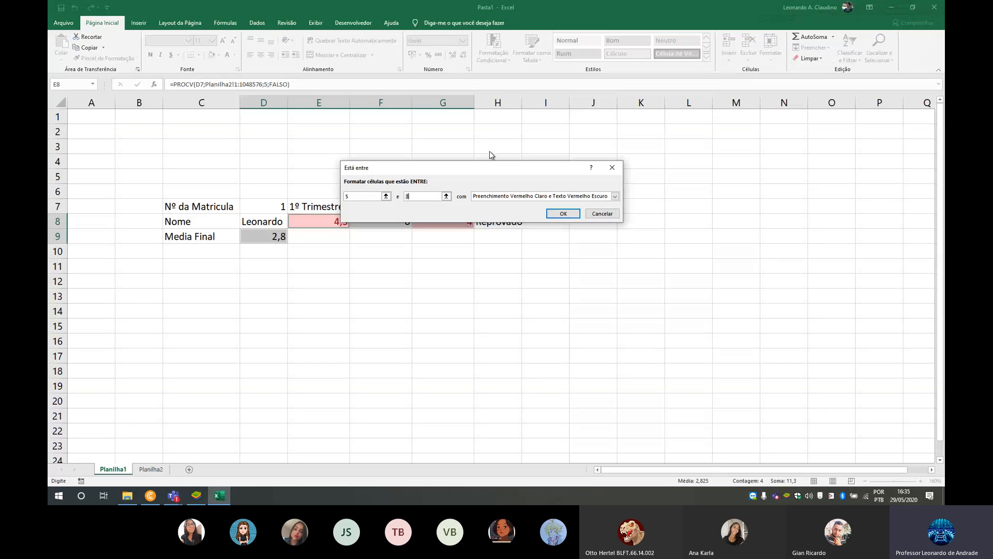
type("7")
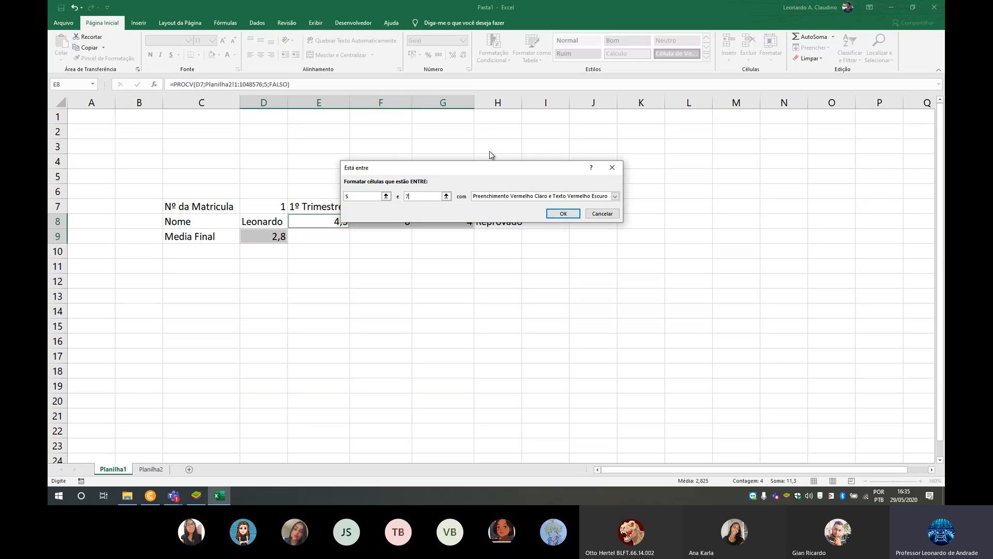
- Give the between rule a custom format with a gold font color and apply it
left_click(514, 195)
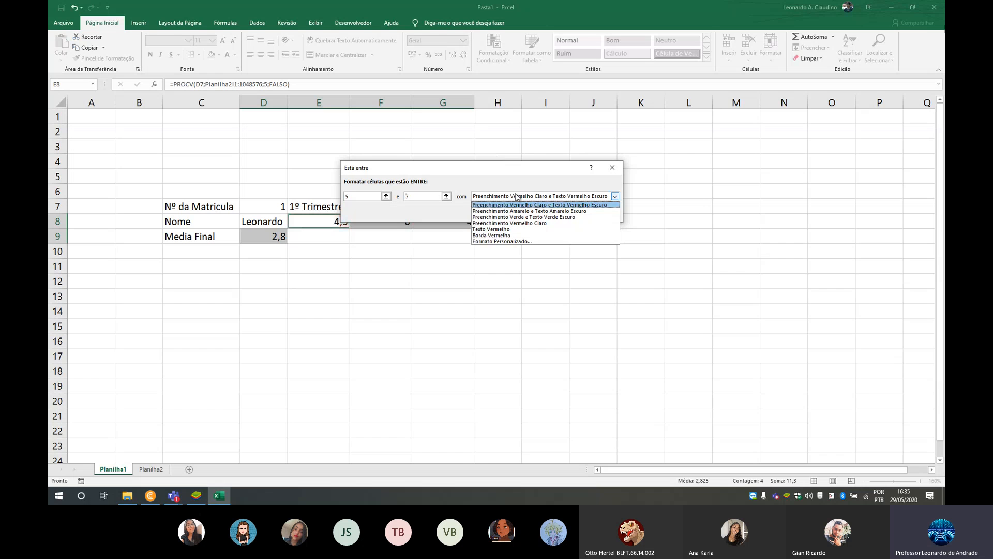
left_click(513, 243)
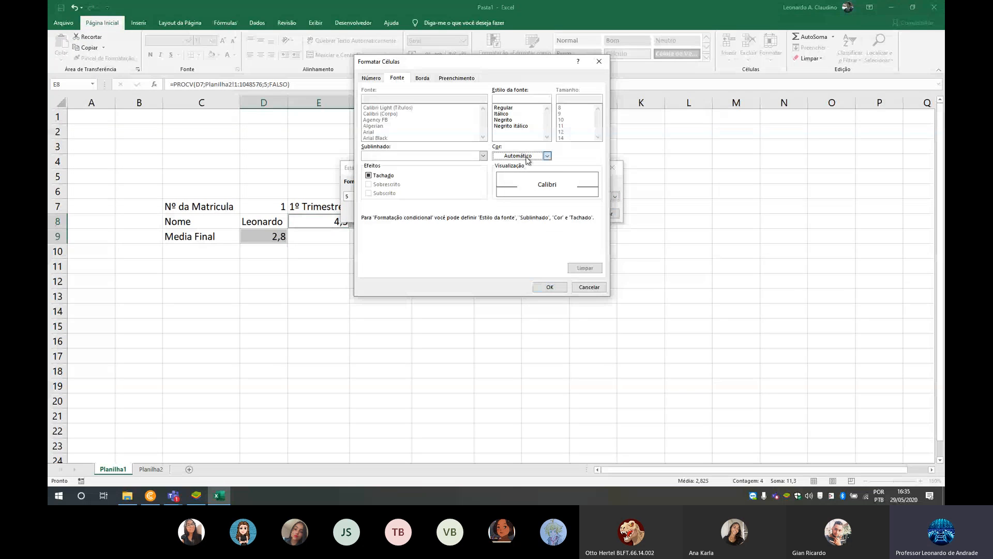
left_click(523, 156)
left_click(553, 187)
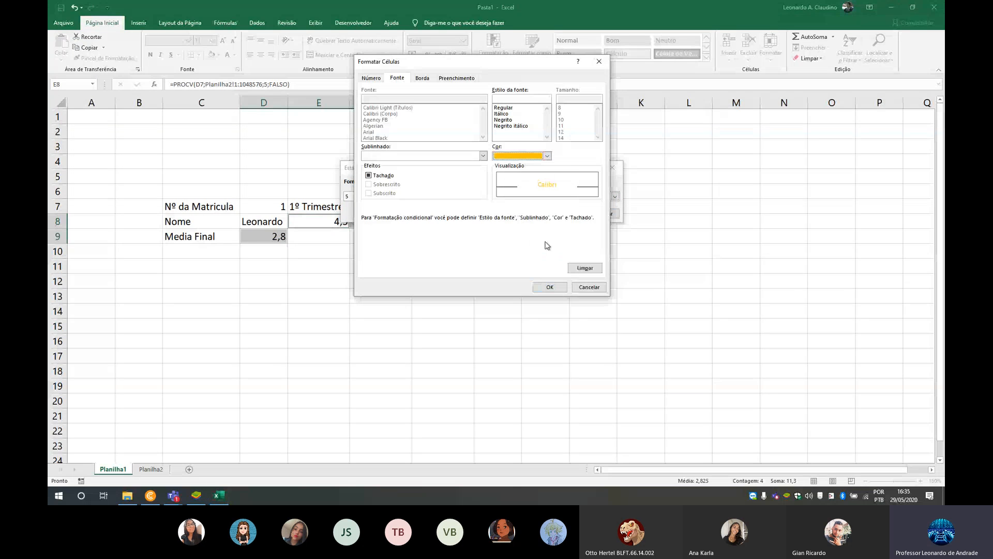
left_click(550, 286)
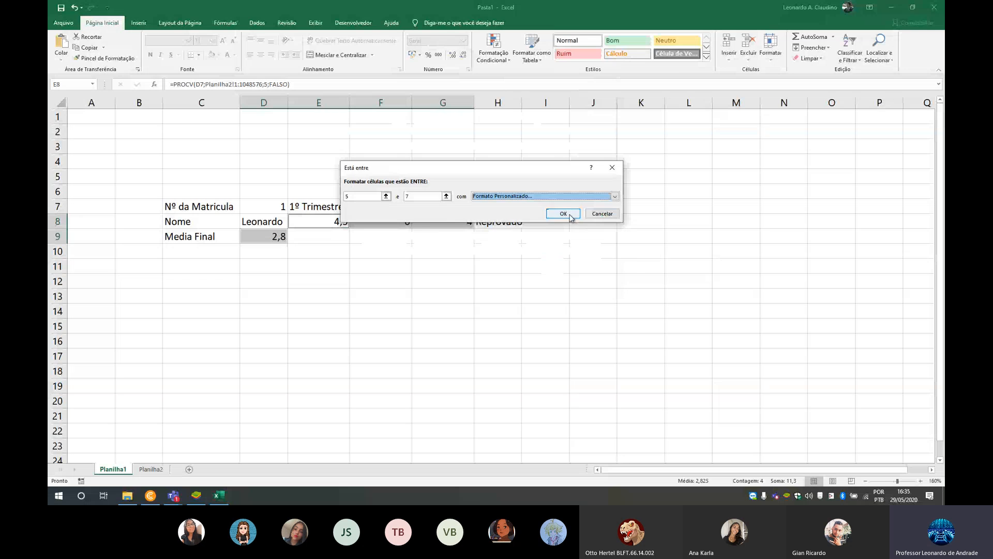
left_click(568, 213)
- Start a less-than conditional formatting rule for the same average cells with 5 as the threshold
left_click(494, 49)
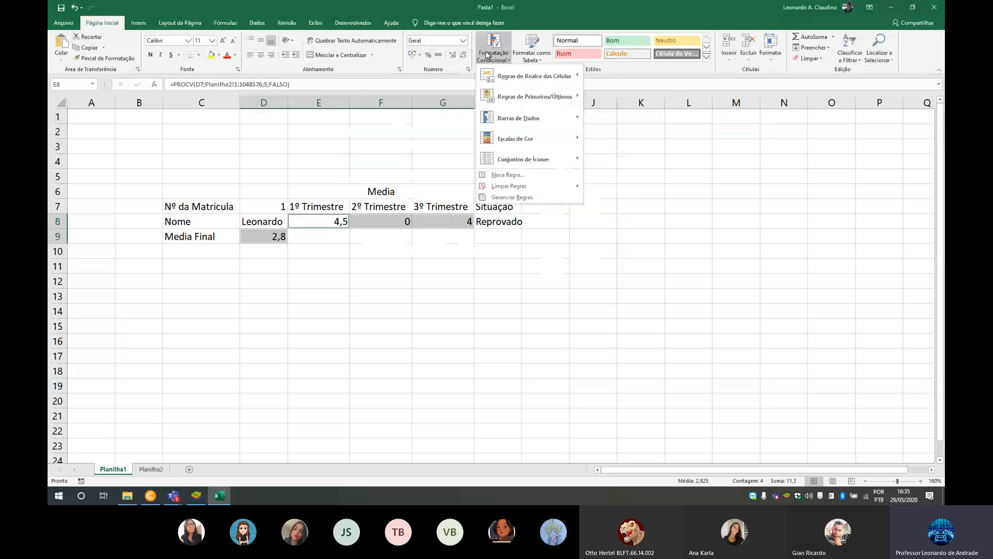
mouse_move(522, 76)
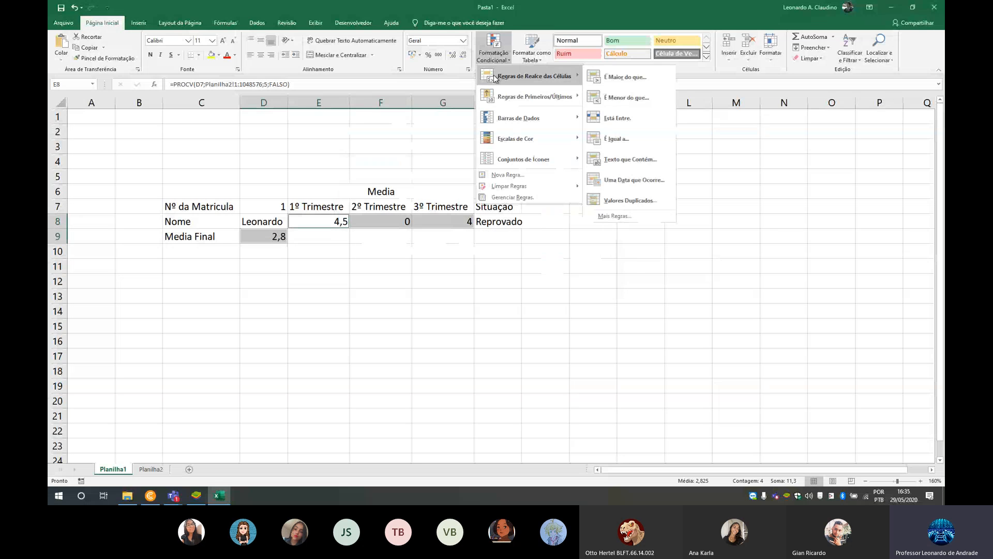
left_click(634, 98)
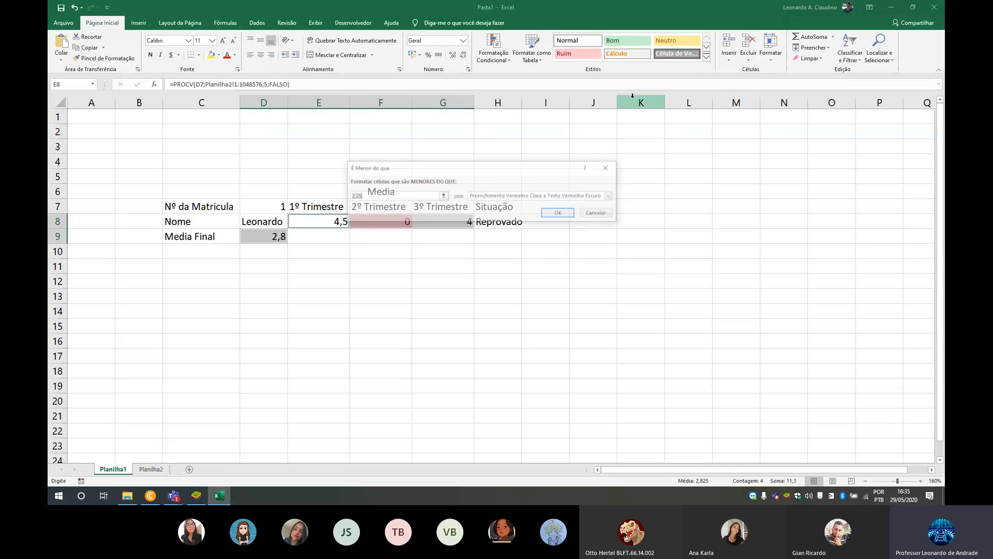
left_click(444, 194)
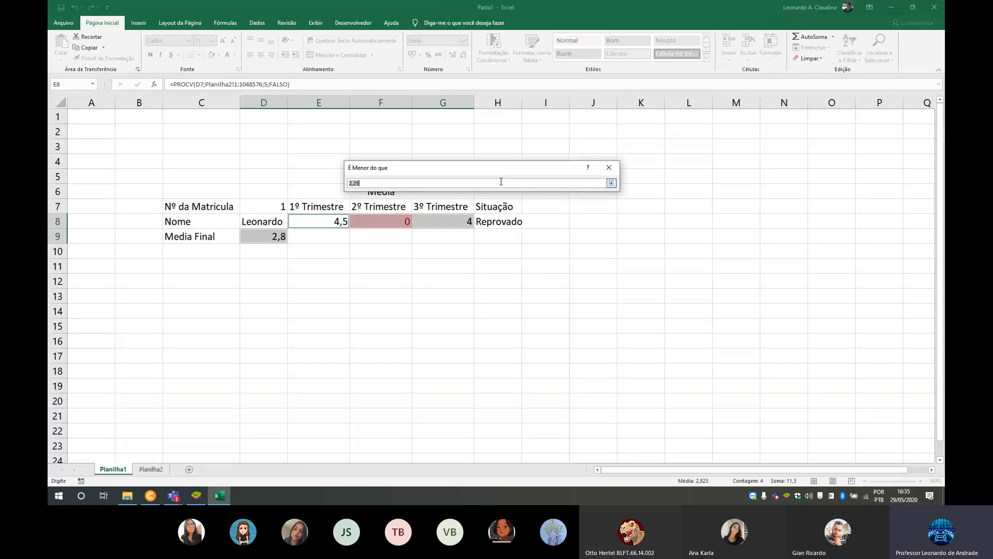
left_click(611, 183)
type("5")
- Give the less-than rule a custom format with a red font color and apply it
left_click(611, 196)
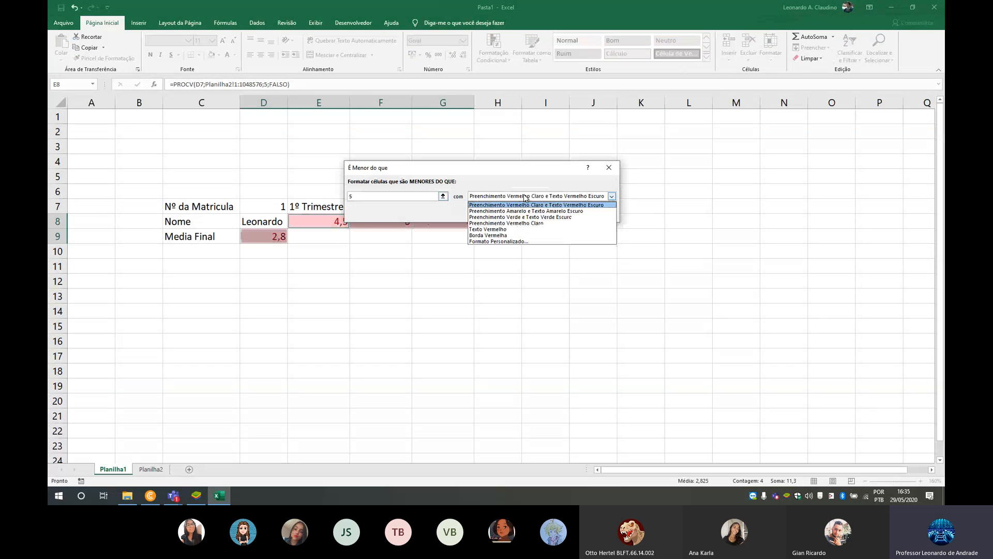
left_click(526, 242)
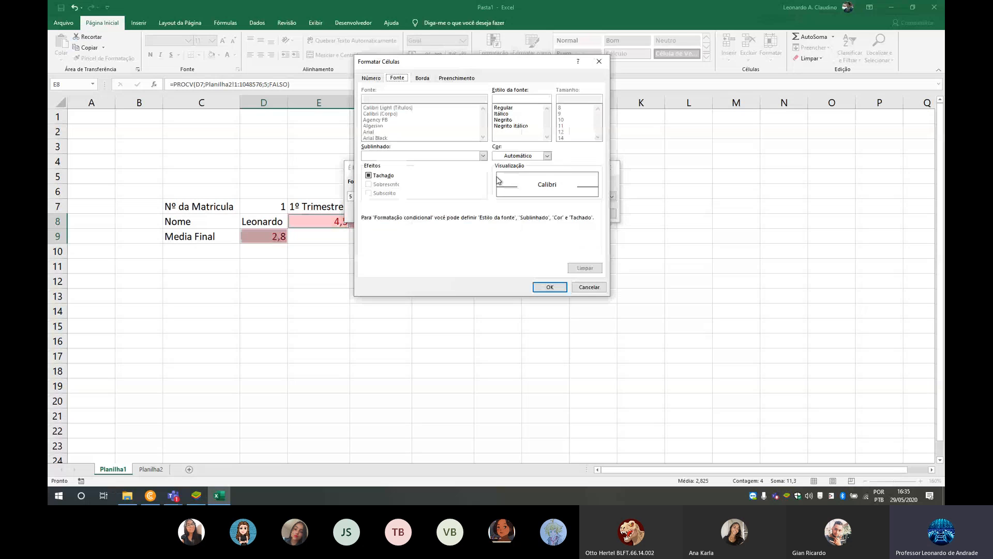
left_click(546, 155)
left_click(498, 239)
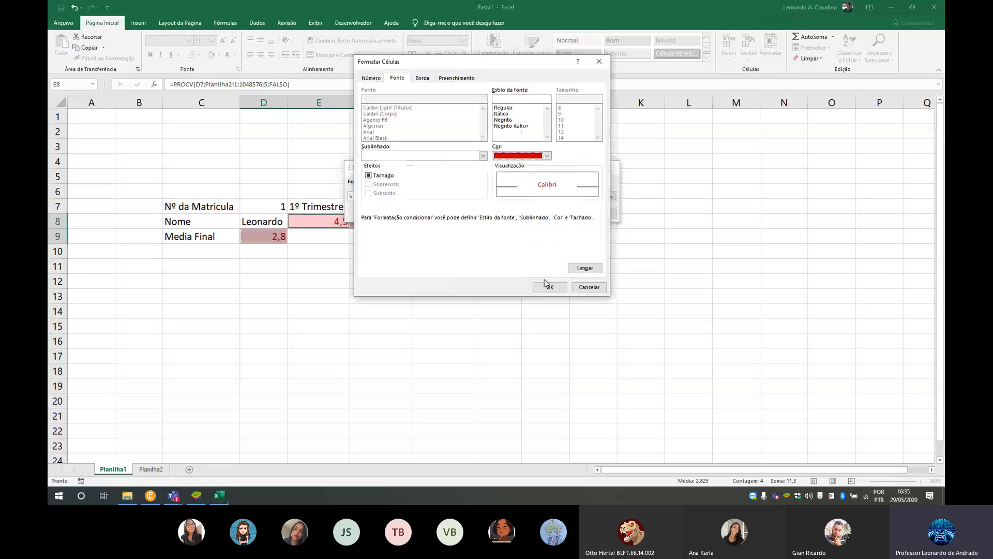
left_click(550, 287)
left_click(534, 198)
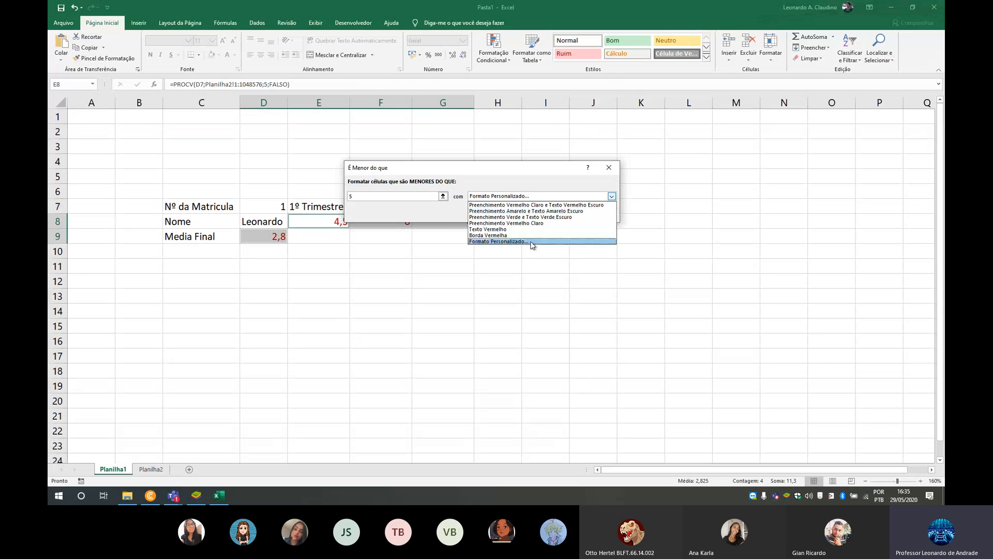
left_click(498, 241)
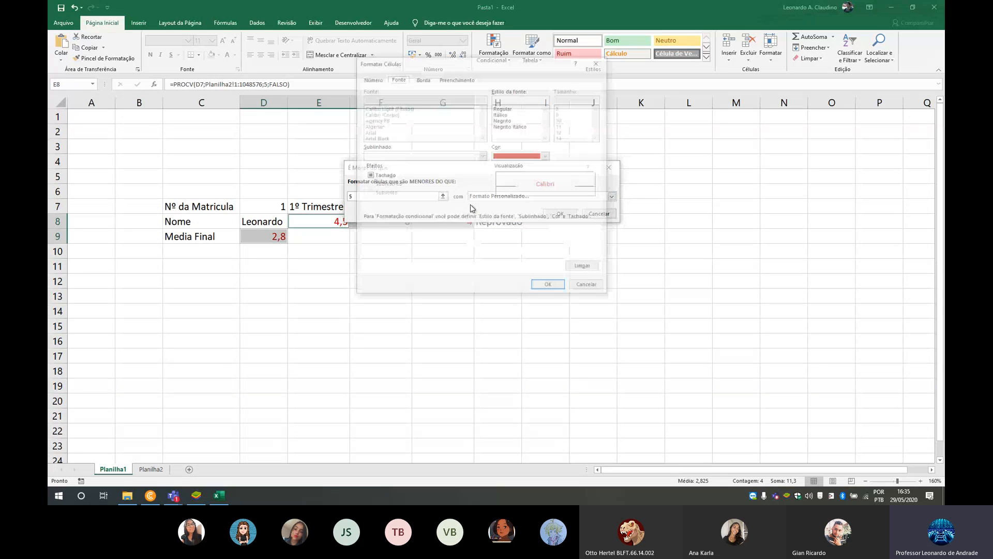
left_click(550, 287)
left_click(560, 214)
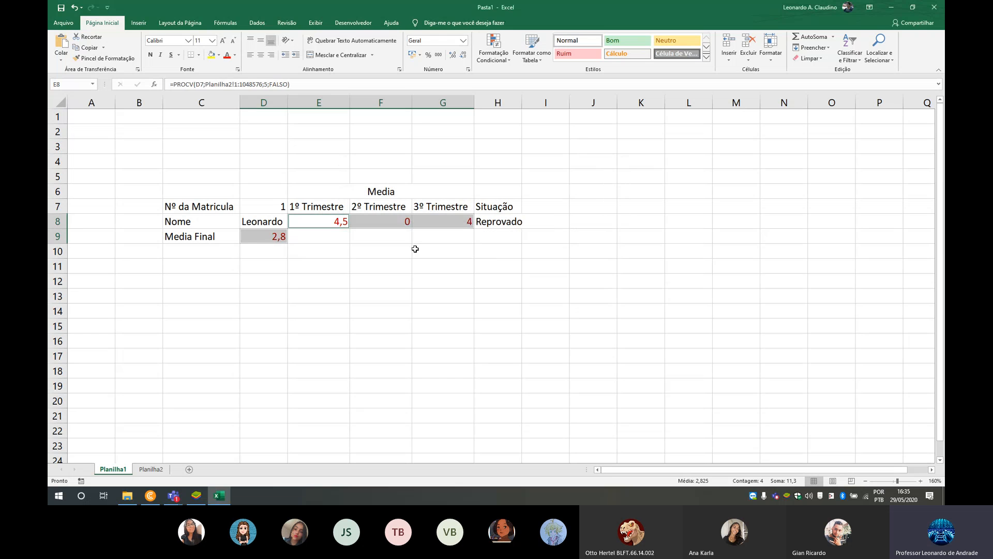
- Test the color rules by entering 2, 3 and 4 in turn as the Nº da Matricula in D7
left_click(406, 251)
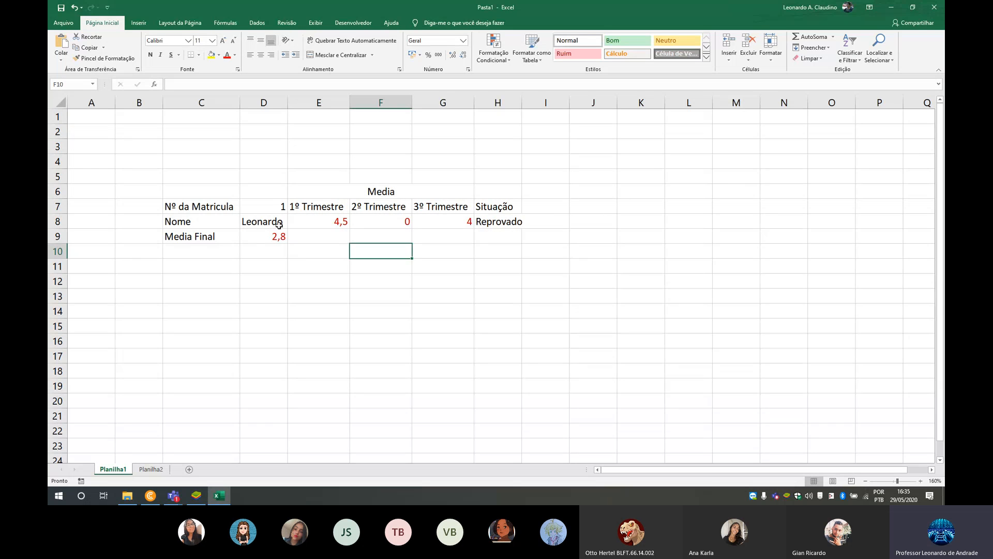
left_click(281, 208)
type("2")
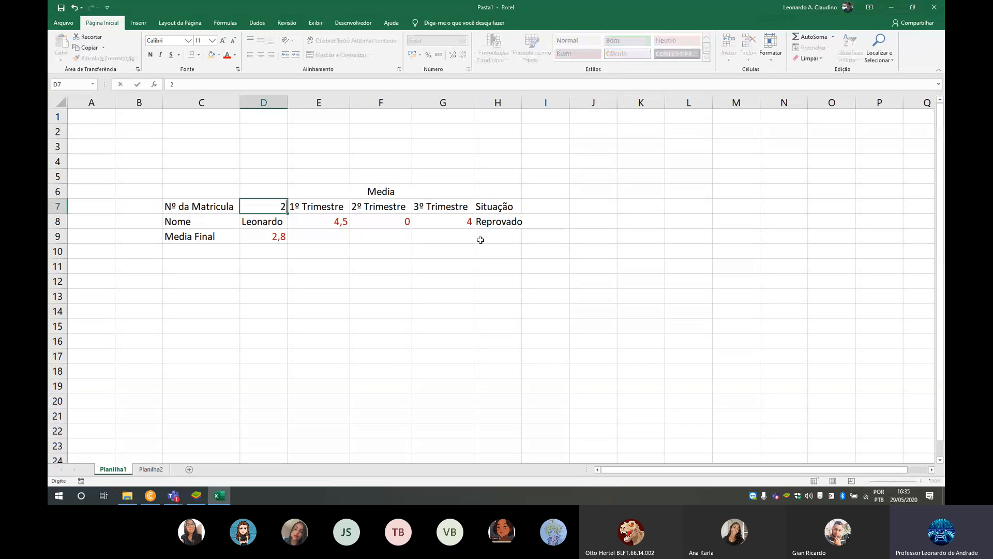
key("Tab")
key("shift+Tab")
type("3")
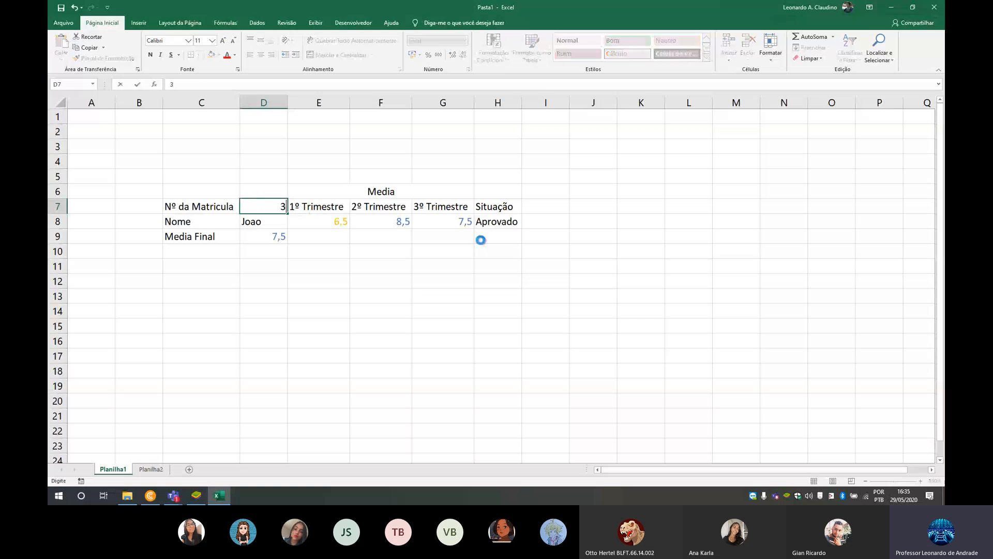
key("Tab")
key("shift+Tab")
type("4")
key("Tab")
key("shift+Tab")
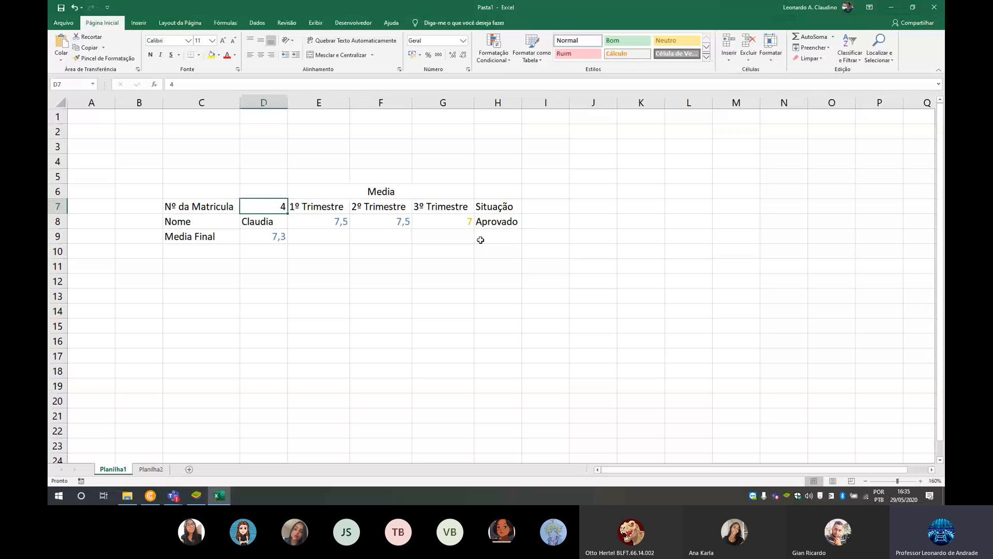
- Enter 1 as the Nº da Matricula in D7, and undo the stray 2 entered over the 1º Trimestre heading
type("1")
key("Right")
type("2")
key("Left")
key("Right")
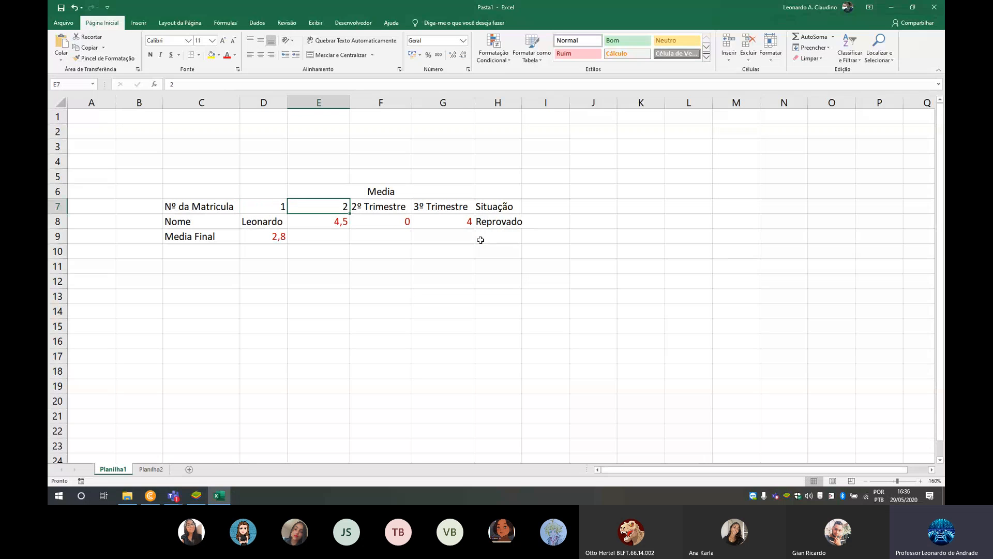
key("ctrl+z")
- Edit the Nº da Matricula in D7 to 12
key("Left")
key("F2")
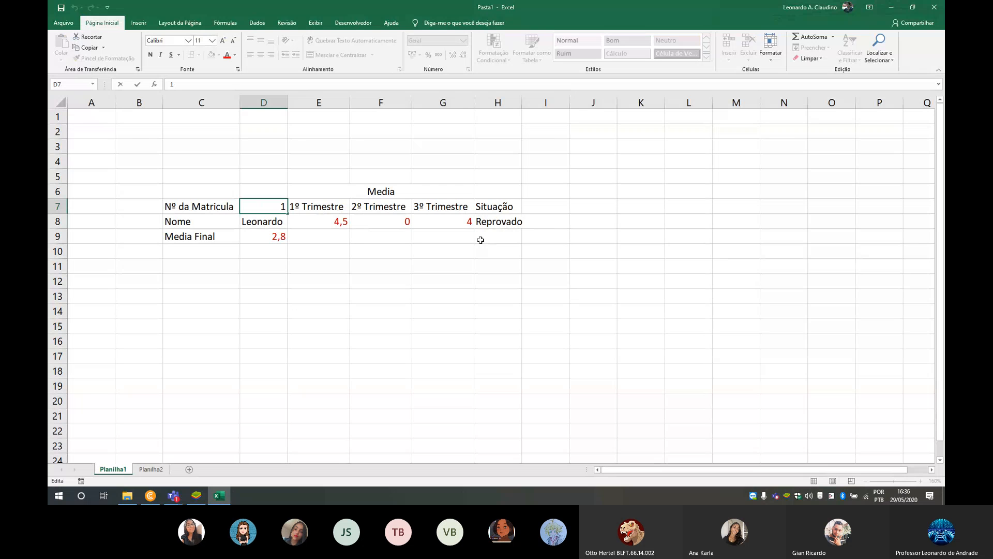
type("2")
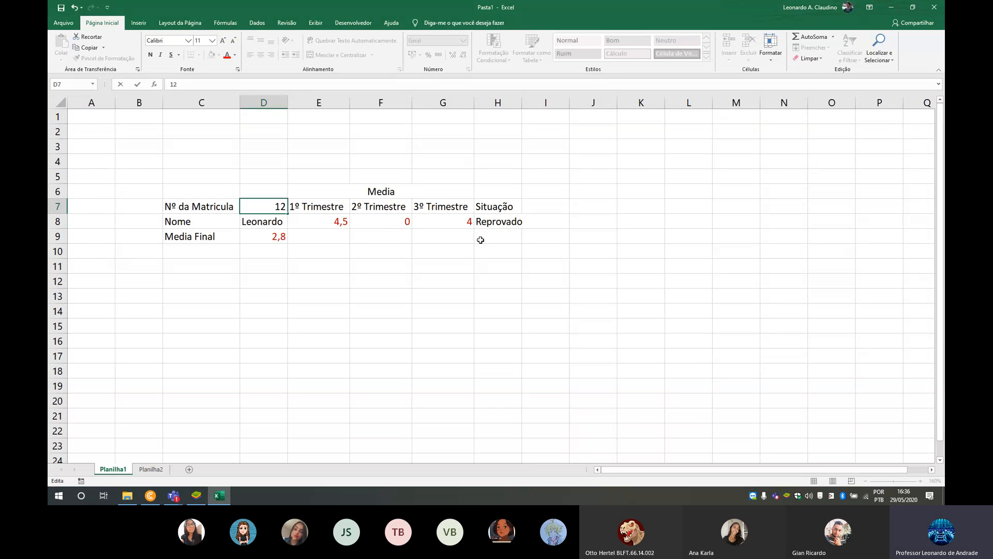
key("Tab")
- Set the Nº da Matricula in D7 to 2 and check the colors of the averages
left_click(282, 207)
type("2")
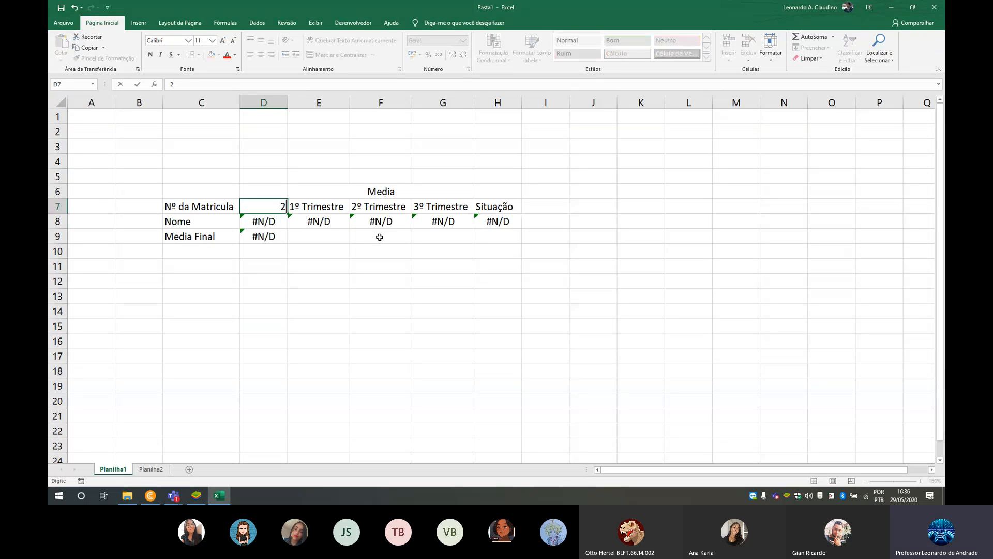
key("Tab")
key("Down")
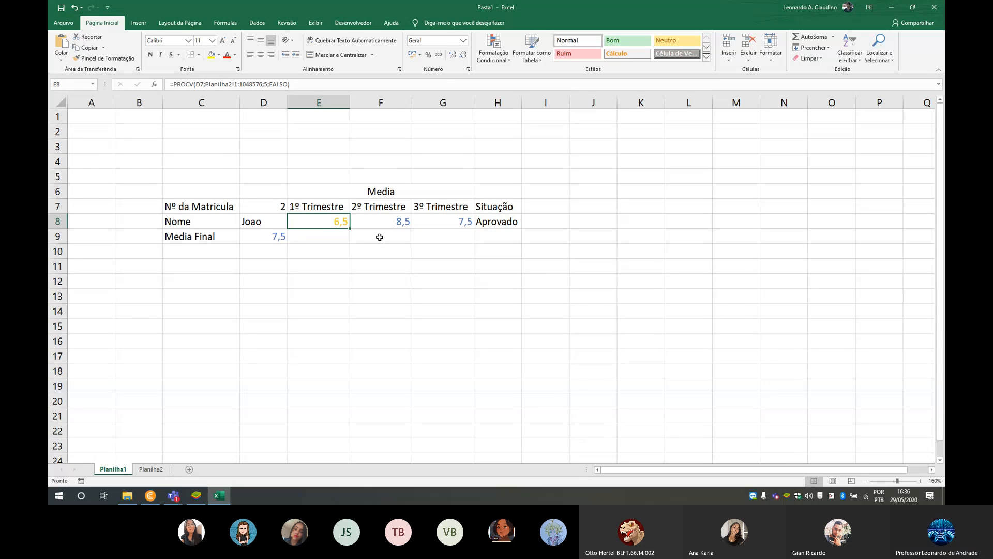
left_click(270, 211)
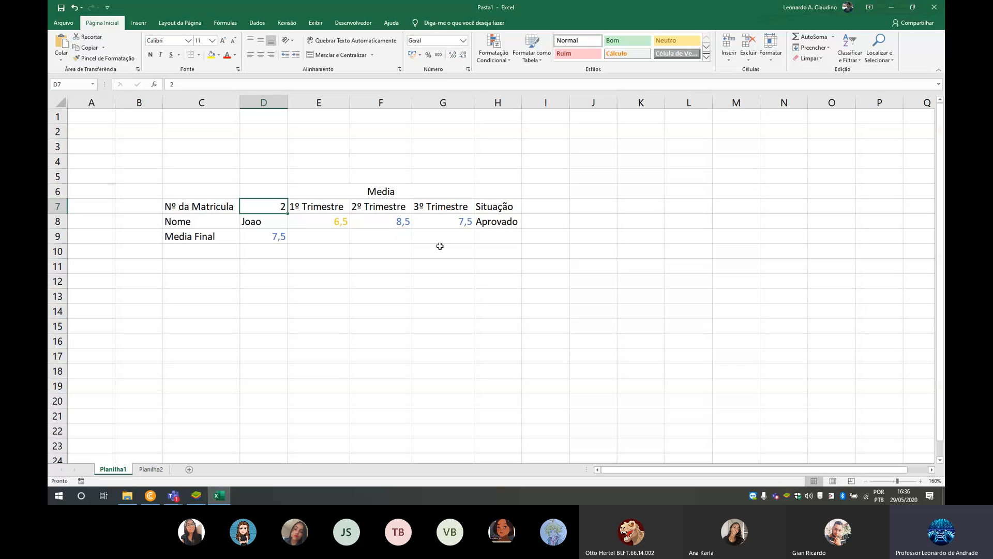
- Switch to Microsoft Teams to check the meeting and its chat, and return to the Excel workbook
left_click(174, 496)
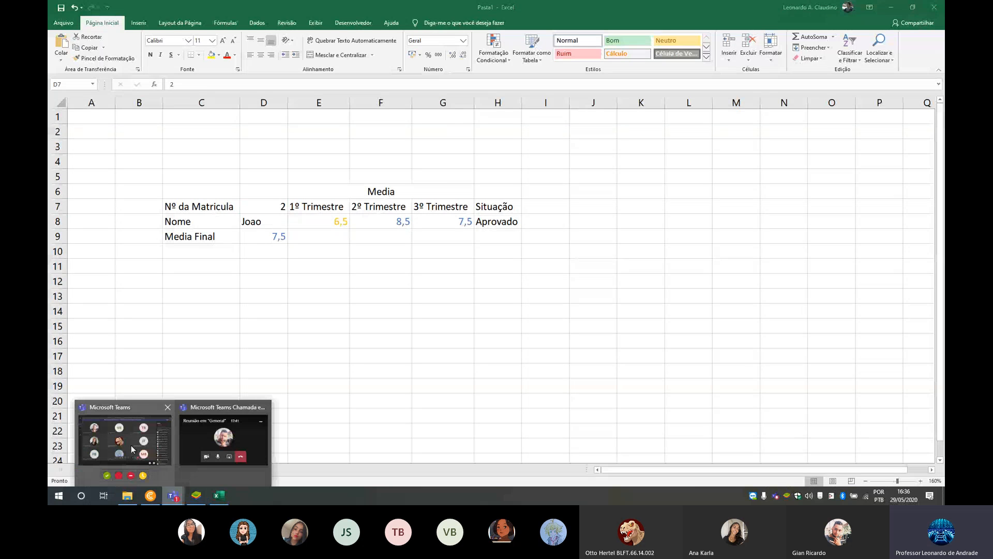
left_click(131, 445)
left_click(571, 412)
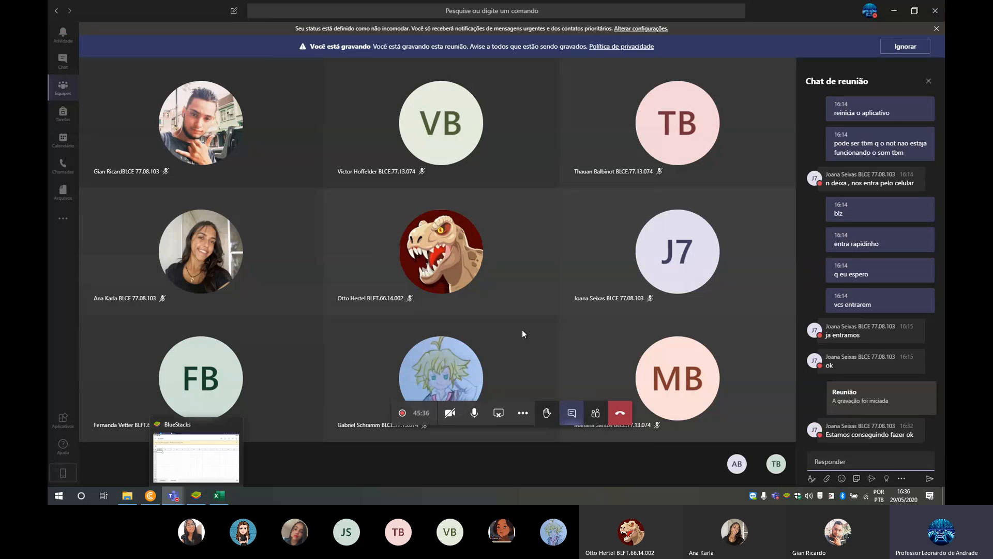
mouse_move(180, 497)
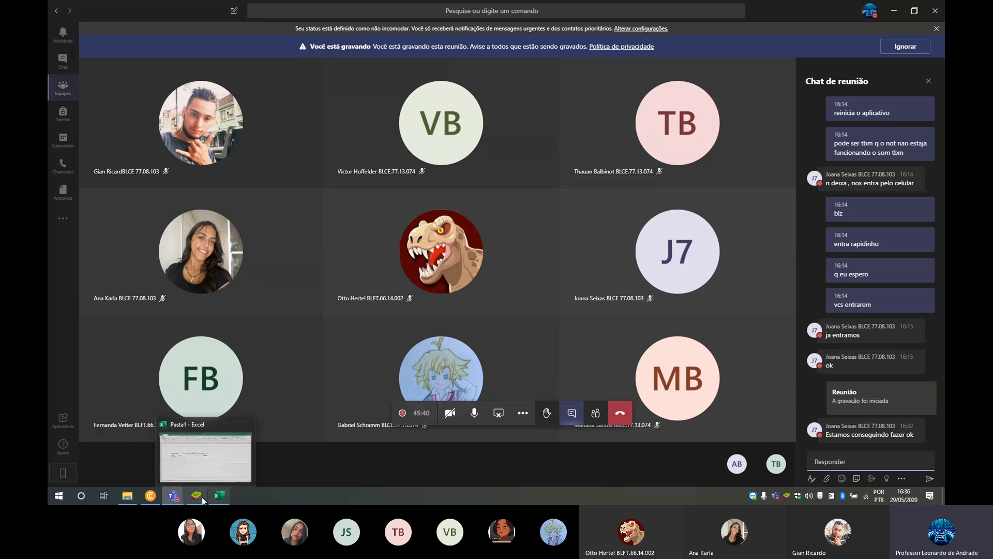
left_click(189, 464)
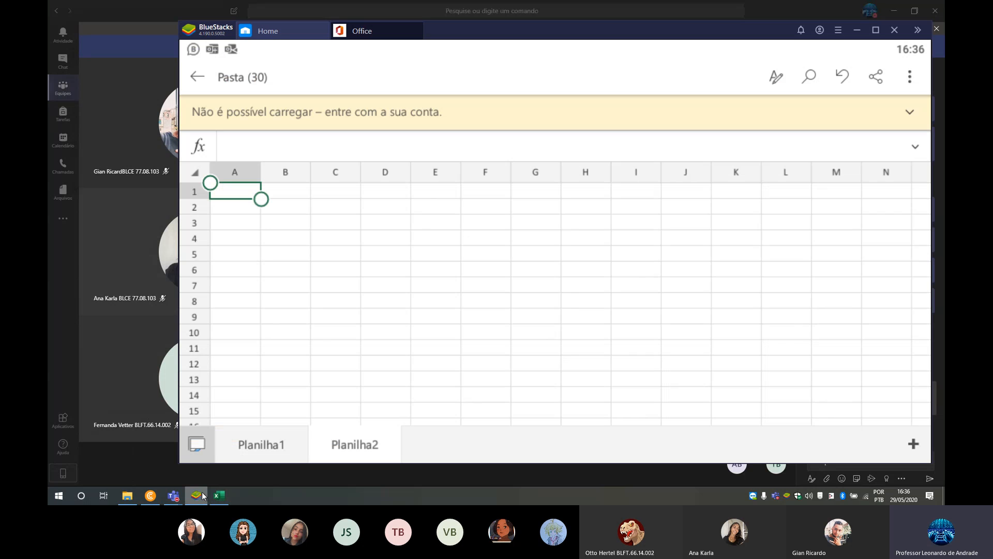
left_click(219, 496)
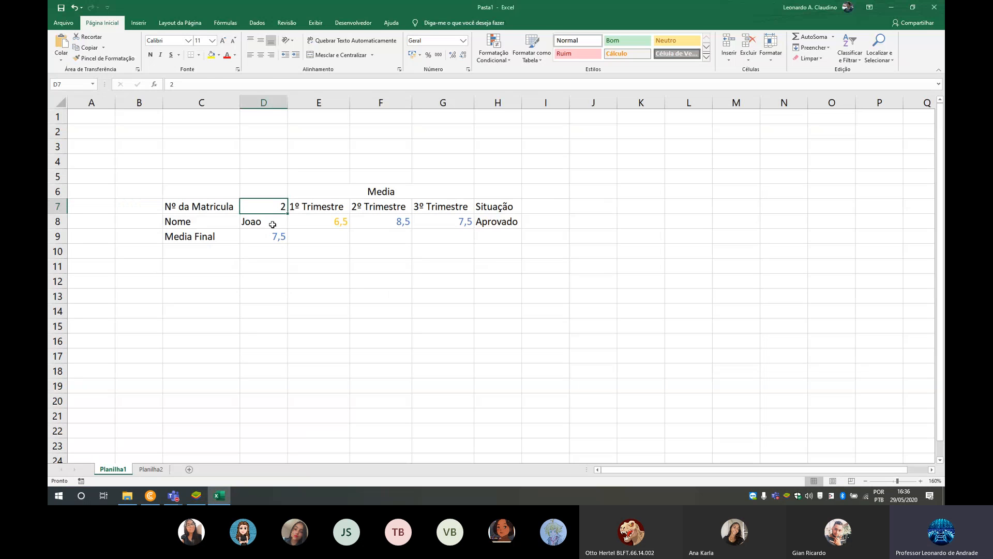
left_click_drag(271, 223, 445, 251)
left_click(458, 220)
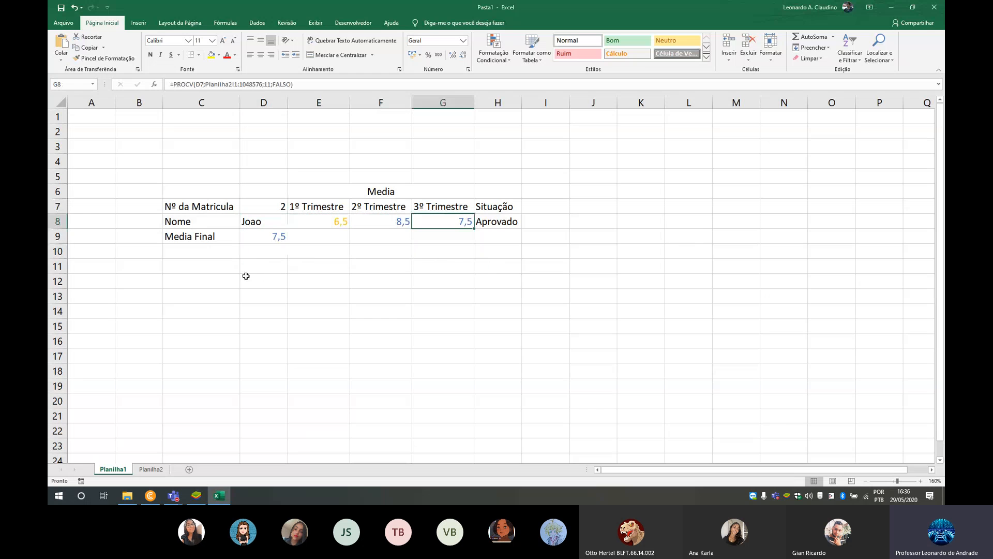
- Switch to BlueStacks to check the Office workbook open there, and return to the Excel workbook
left_click(196, 495)
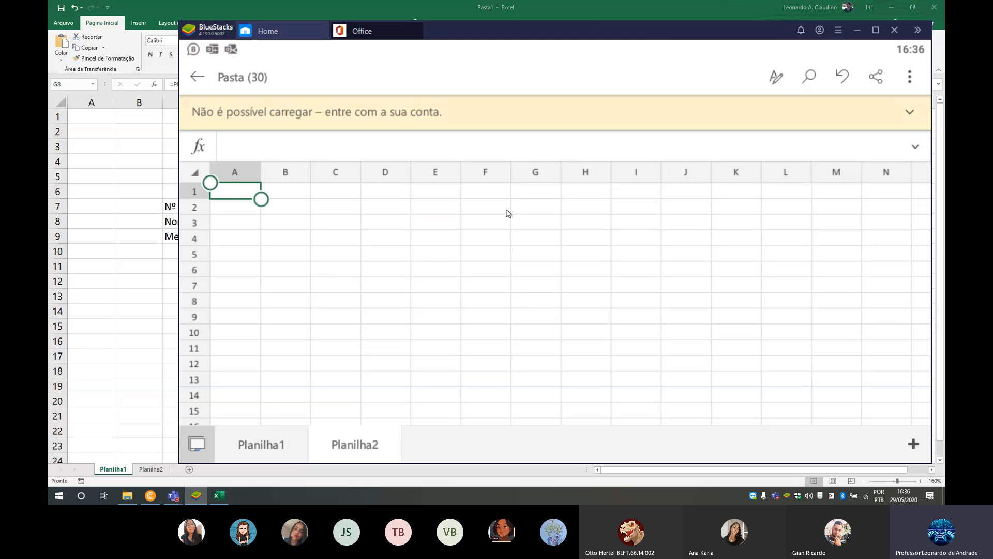
left_click_drag(648, 40, 611, 32)
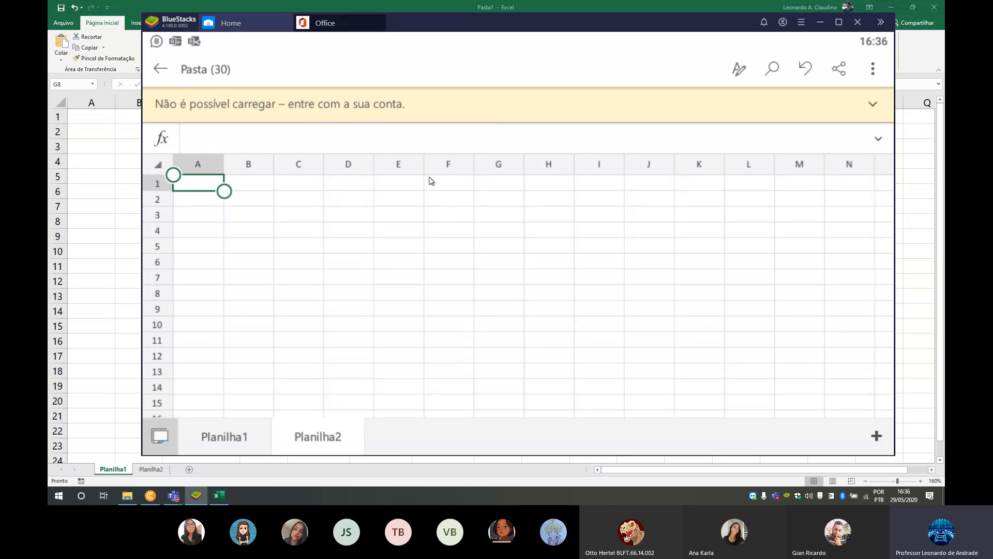
key("alt+Tab")
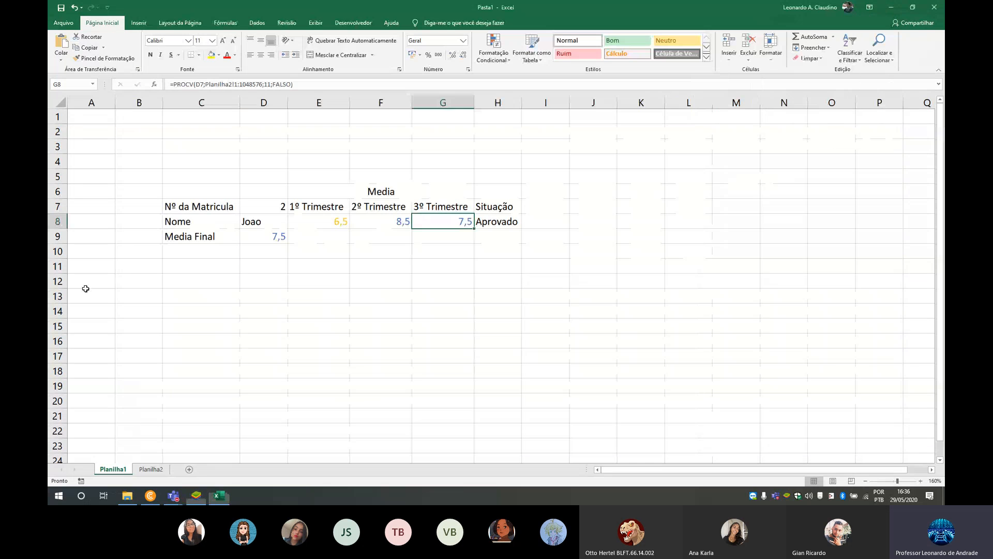
- Try starting SE and PROCV formulas in F11 to show their arguments, and clear the entry
left_click(386, 272)
type("=se")
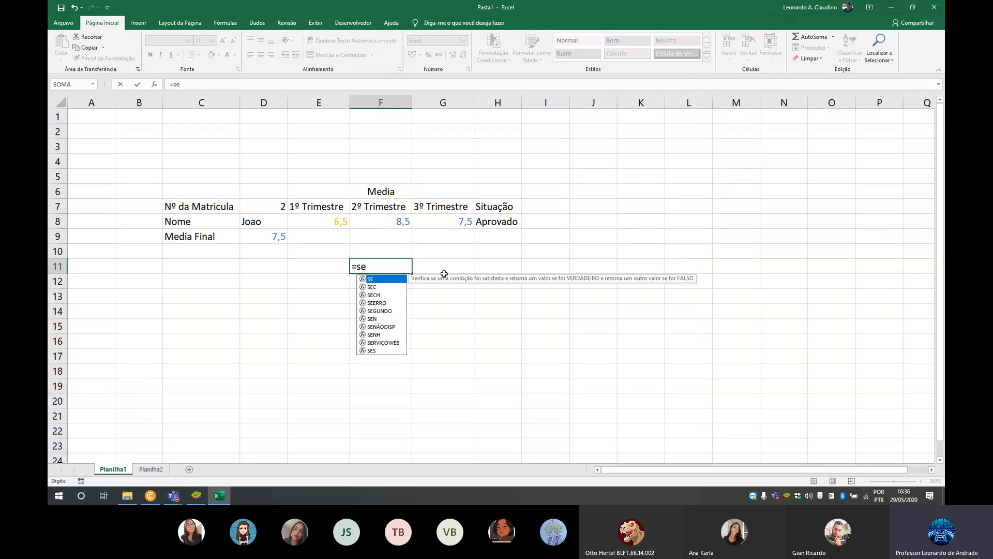
type("(")
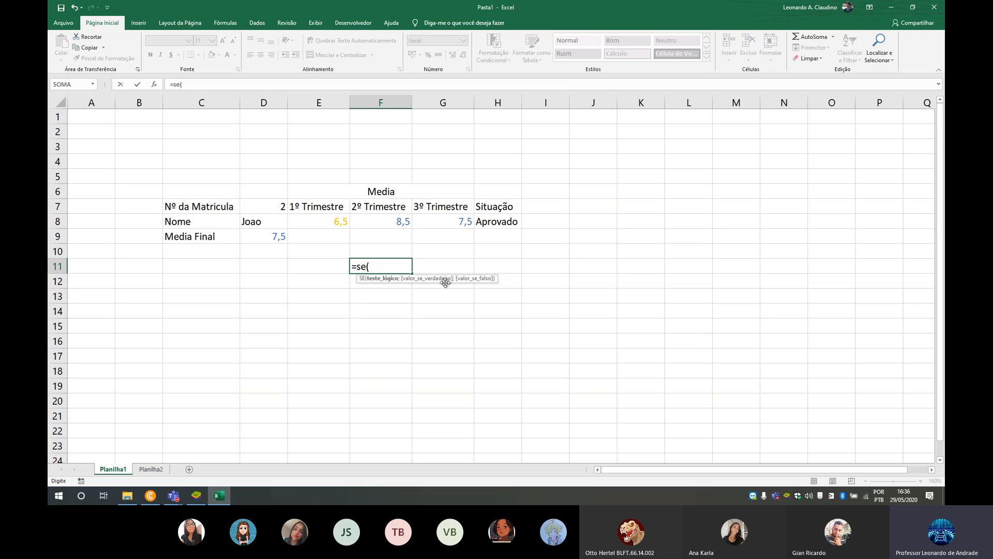
key("BackSpace")
key("BackSpace")
key("BackSpace")
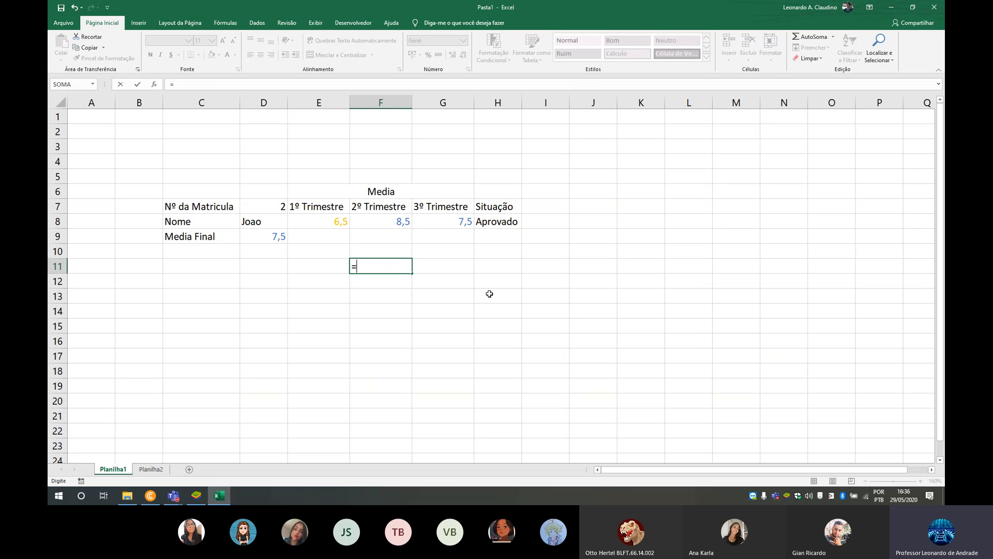
type("Procv(")
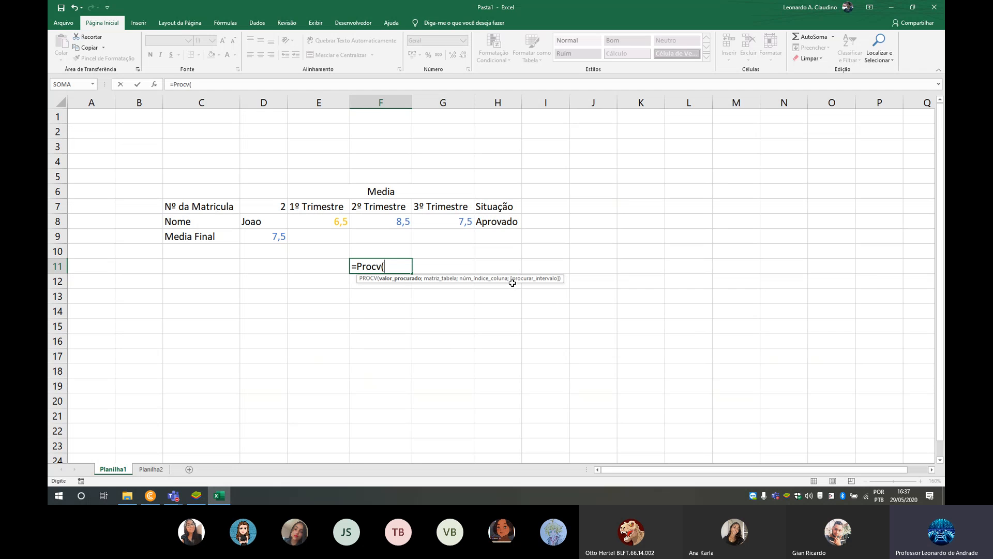
key("BackSpace")
key("BackSpace")
key("BackSpace")
key("BackSpace")
key("BackSpace")
key("BackSpace")
key("BackSpace")
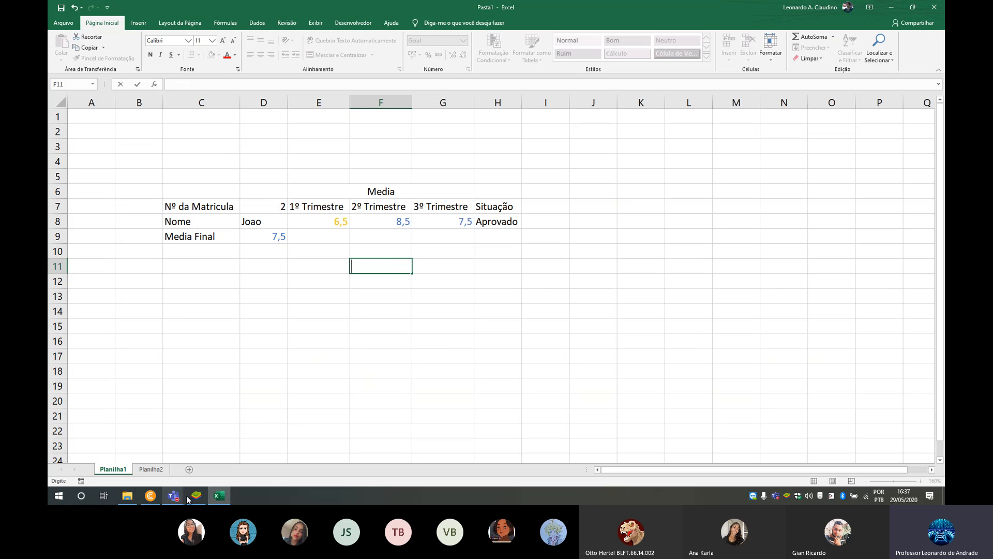
- Switch to the Office workbook in BlueStacks and enter the headings "n da Matricula" in A1 and "Nome" in B1 of Planilha2
left_click(195, 496)
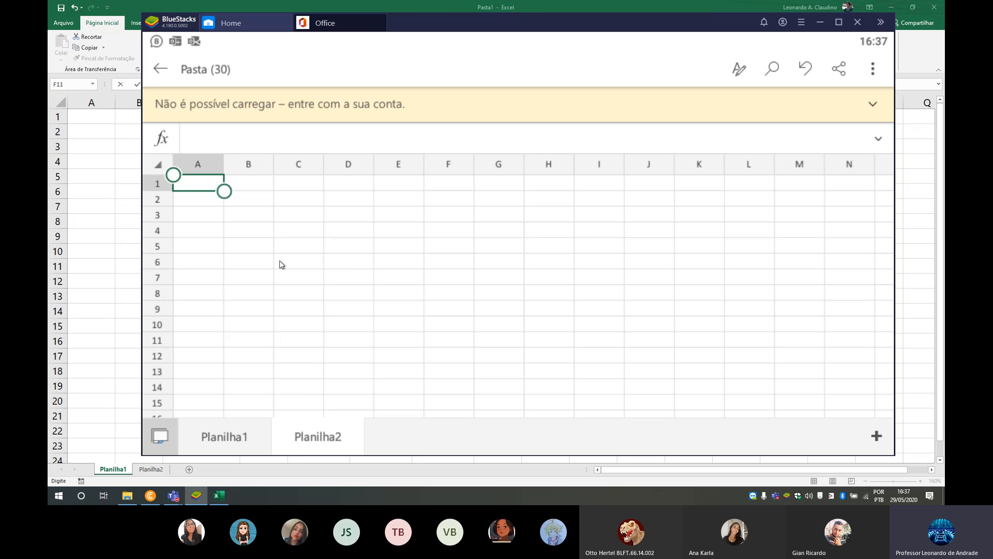
key("F2")
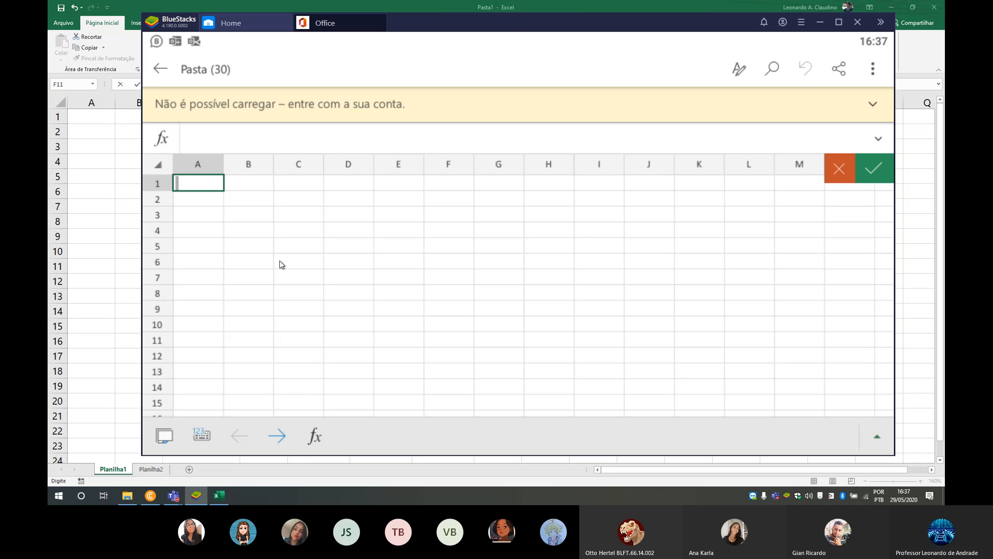
type("n da Matricula")
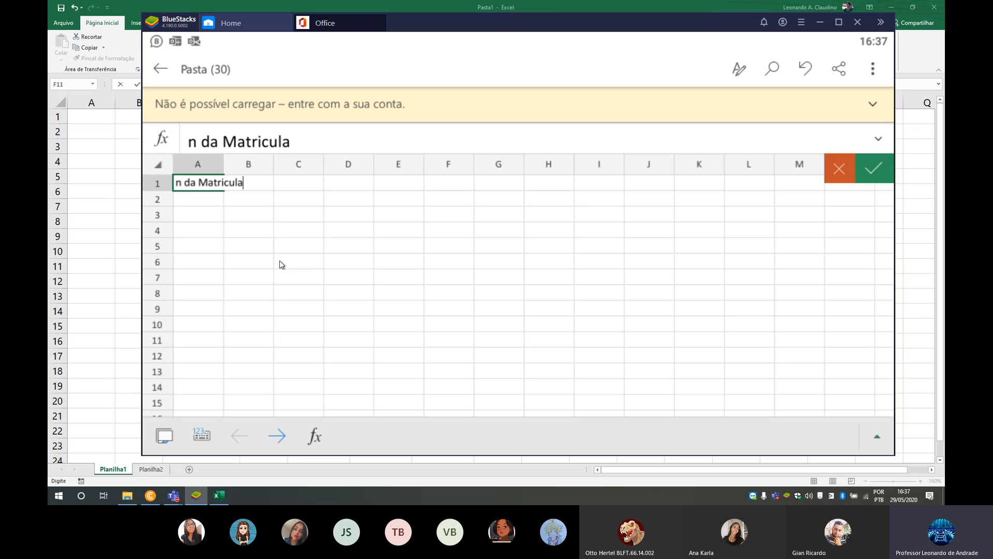
key("Tab")
type("Nome")
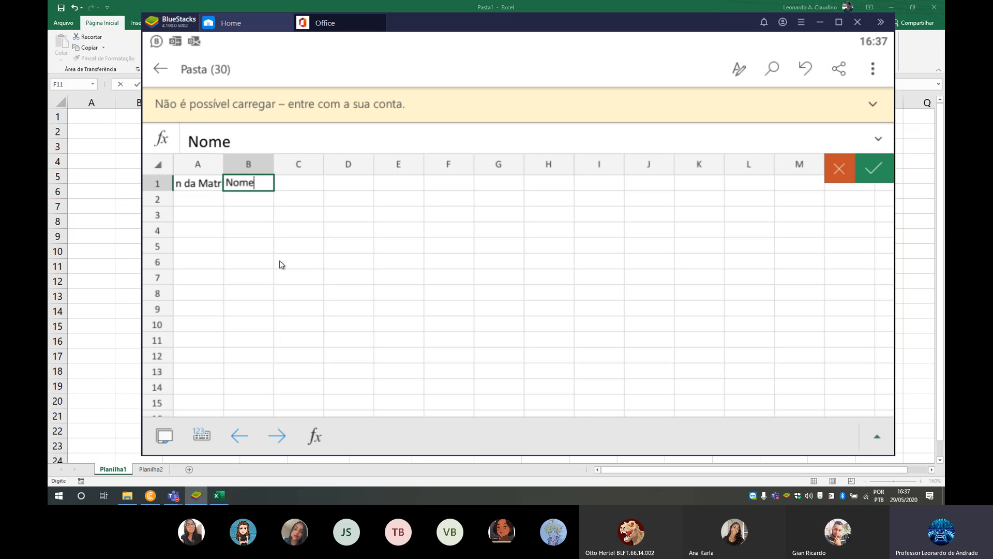
key("Tab")
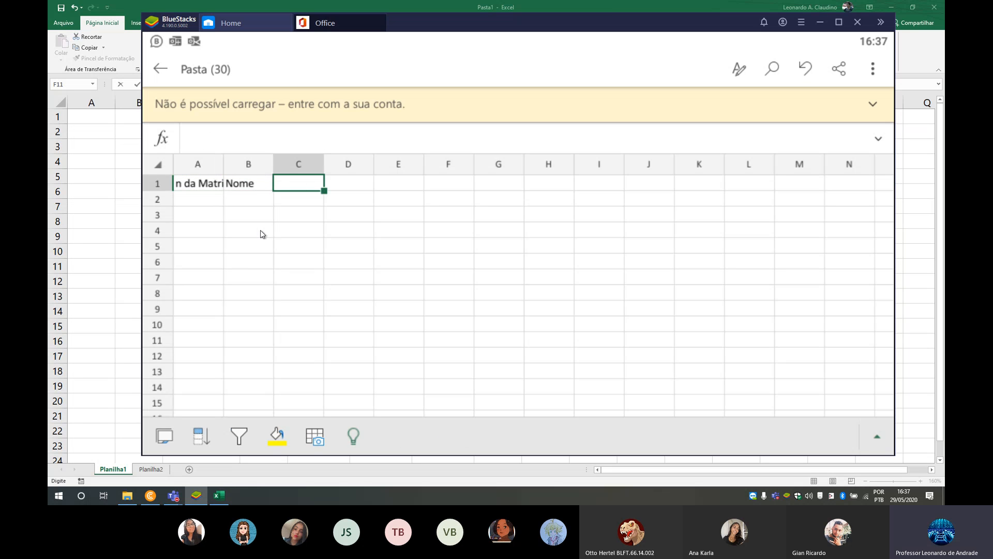
- Merge and center cells C1:D1 on Planilha2
left_click(314, 185)
left_click_drag(324, 191, 374, 191)
left_click(876, 436)
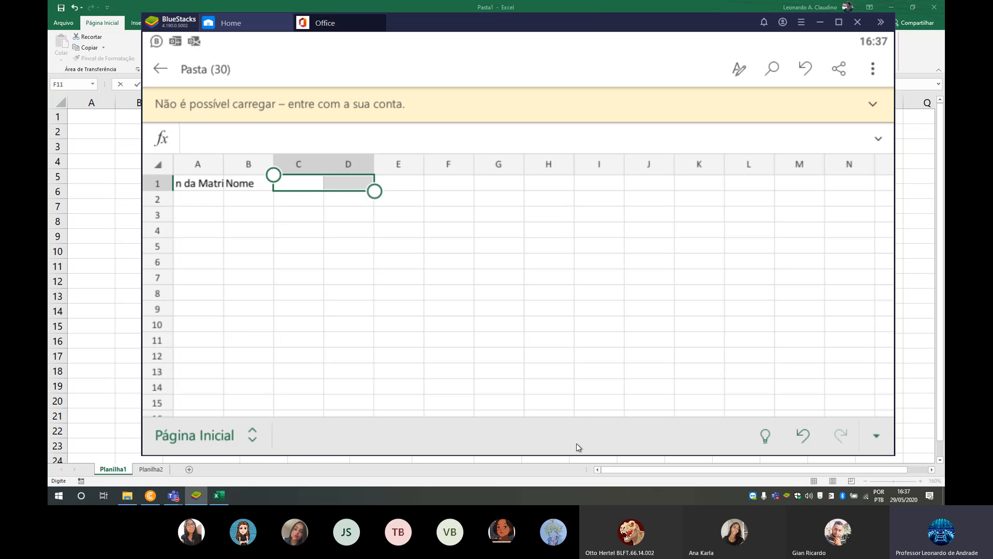
left_click(216, 425)
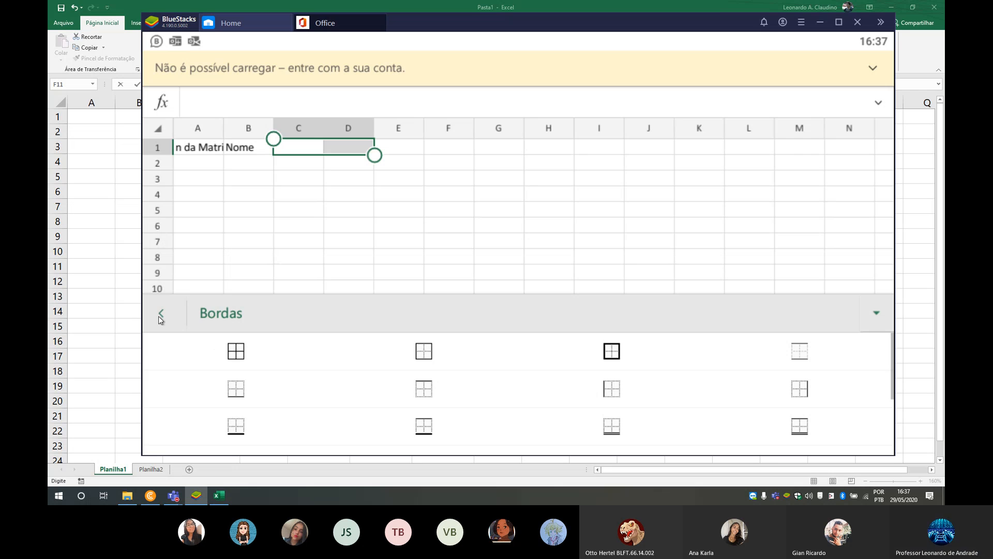
left_click(160, 317)
scroll(223, 384, "down", 5)
left_click(257, 386)
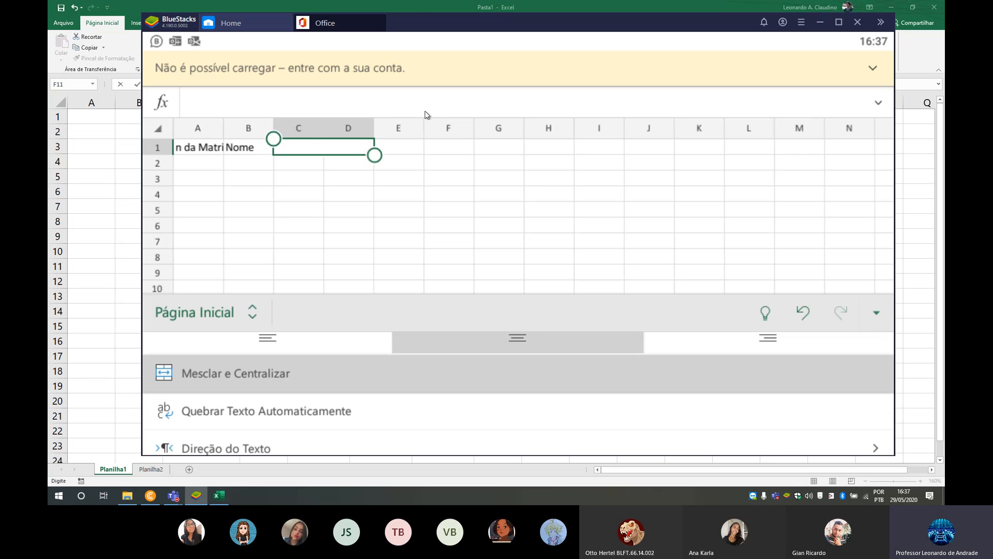
- Merge and center cells F1:G1, and do the same for I1:J1
left_click(455, 153)
left_click_drag(473, 156, 518, 156)
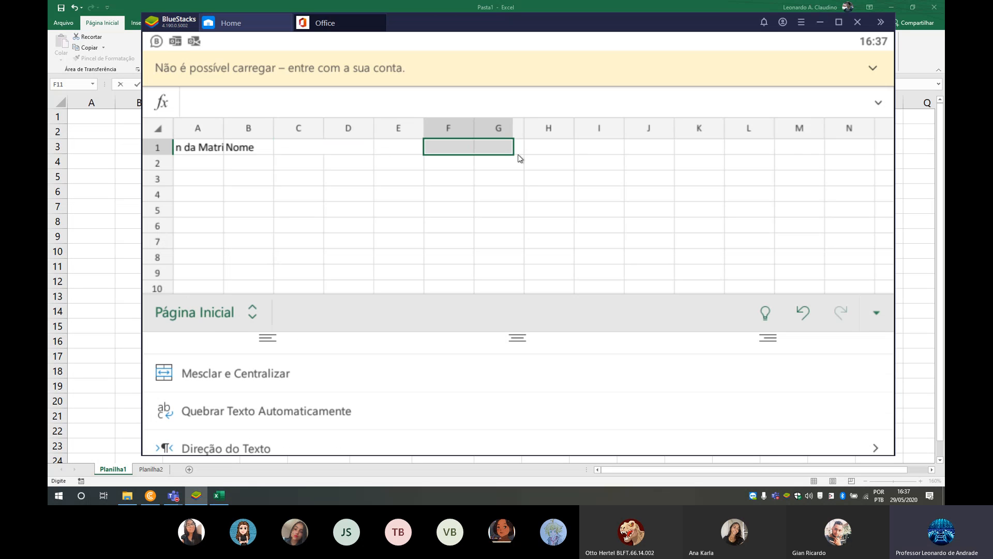
left_click(243, 380)
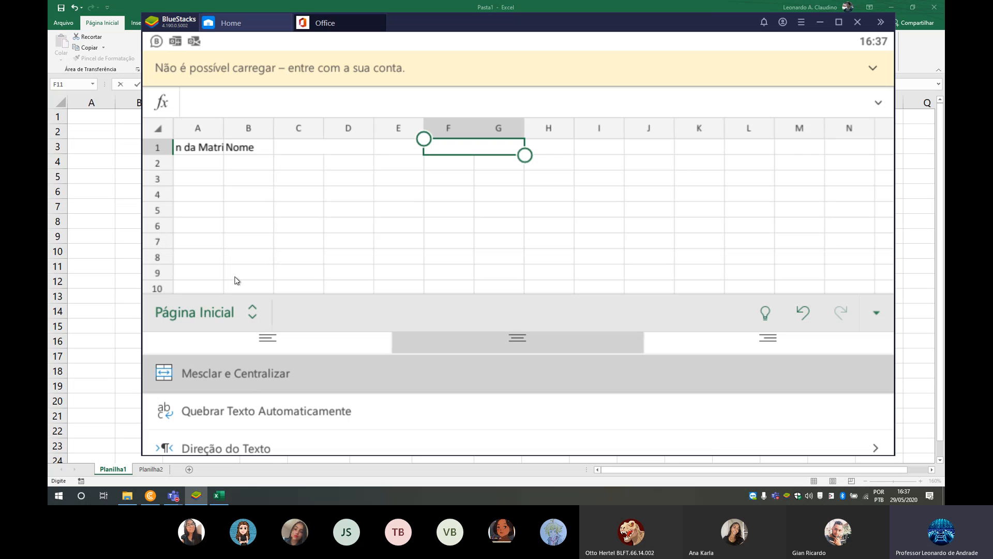
left_click(601, 151)
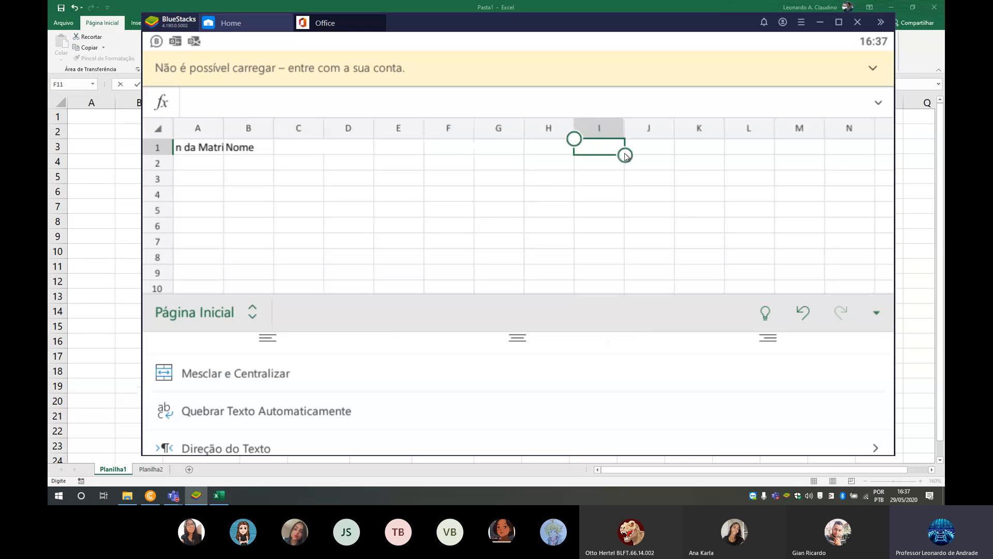
left_click_drag(685, 161, 679, 159)
left_click(263, 380)
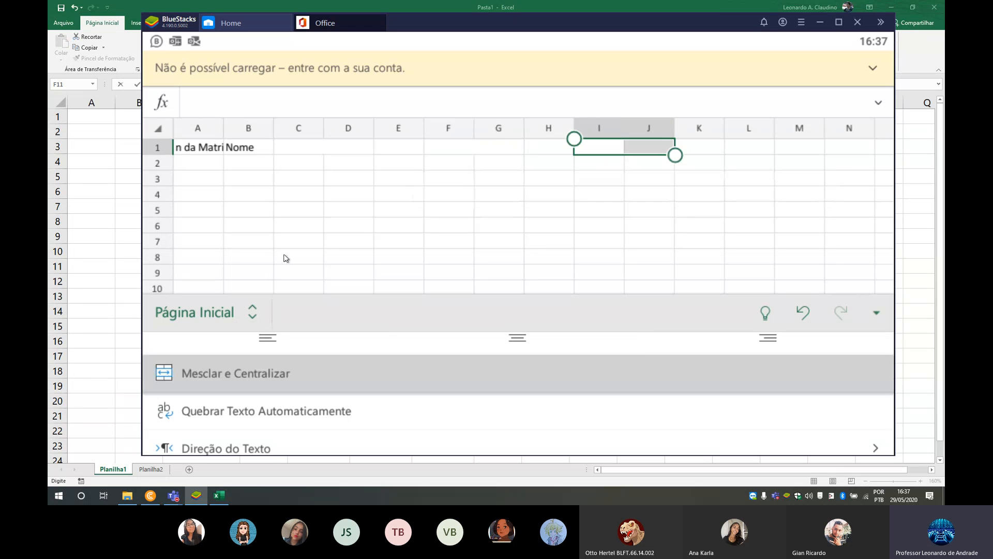
- Enter the headings "1 Trimestre" in C1, "Media" in E1, "2 Trimestre" in F1 and "Media" in H1
left_click(317, 148)
type("1")
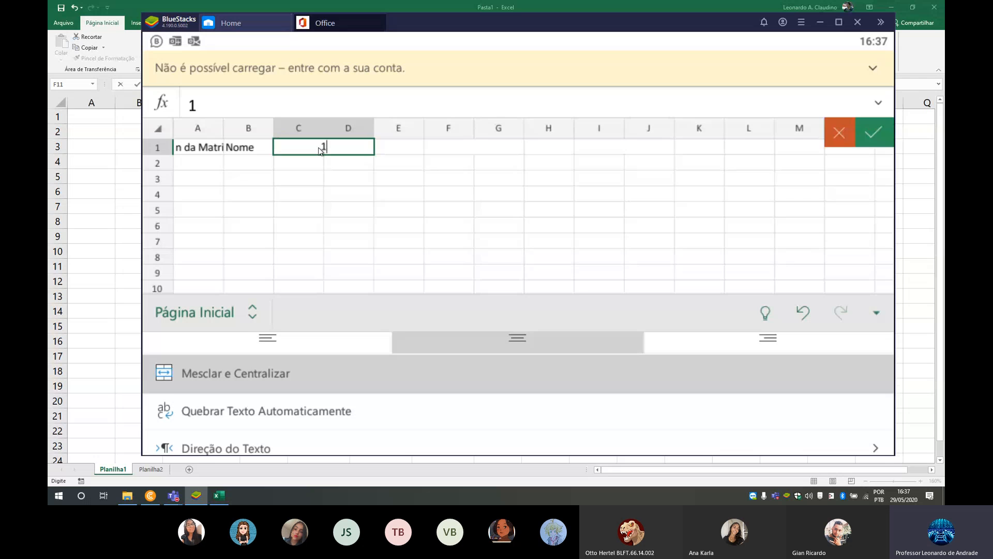
type(" T")
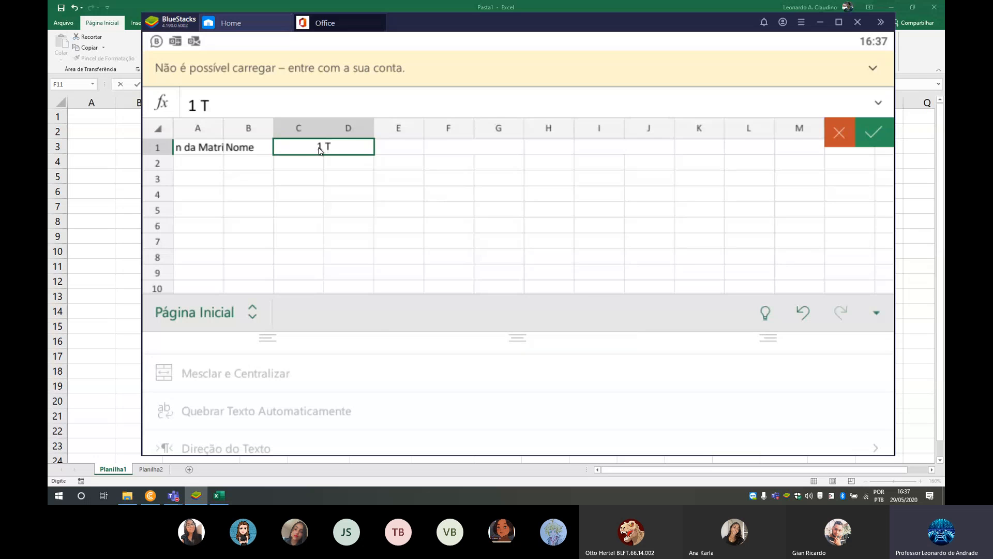
type("rimestre")
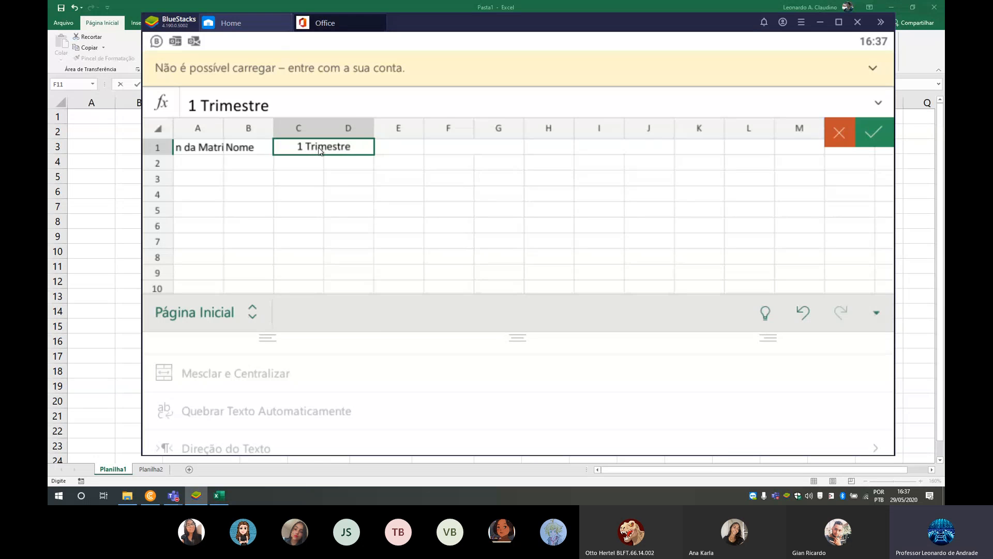
key("Tab")
type("Media")
key("Tab")
type("2 Trimestre")
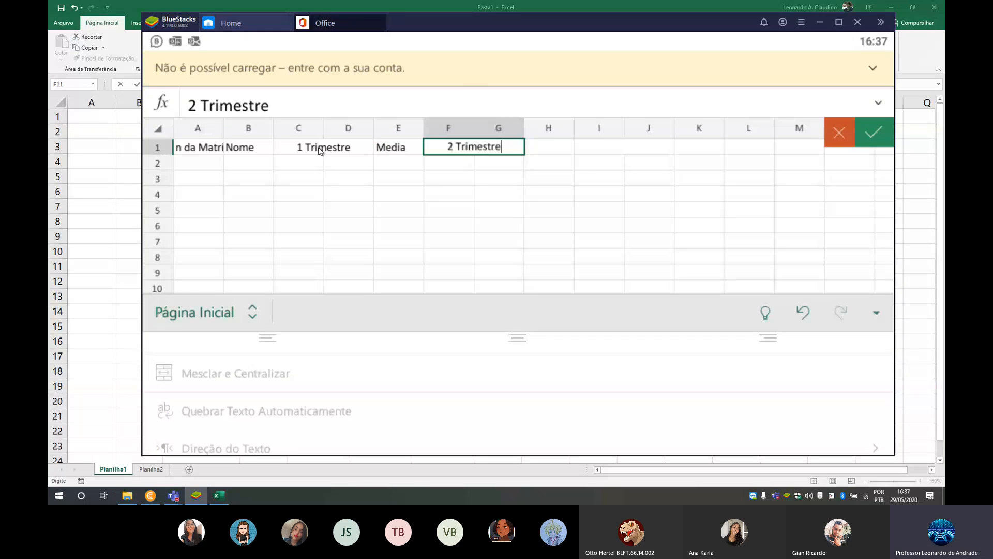
key("Tab")
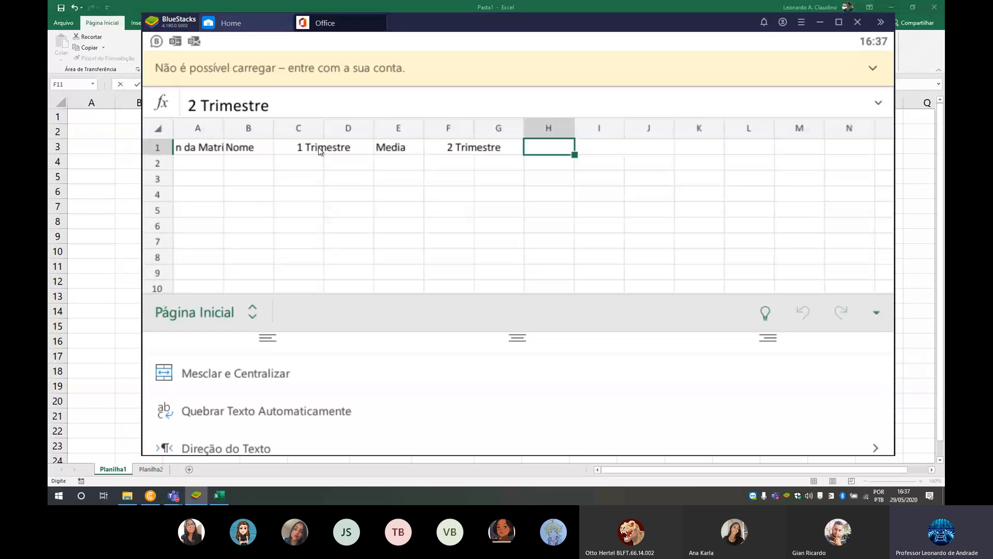
type("Media")
key("Tab")
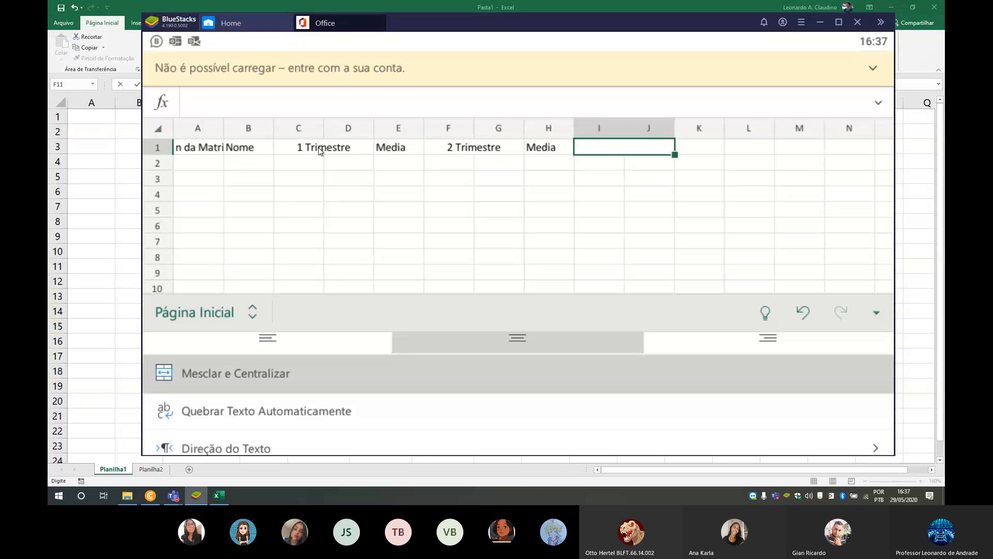
- Enter the headings "3 Trimestre" in I1 and "Media" in K1
type("3 Trimestre")
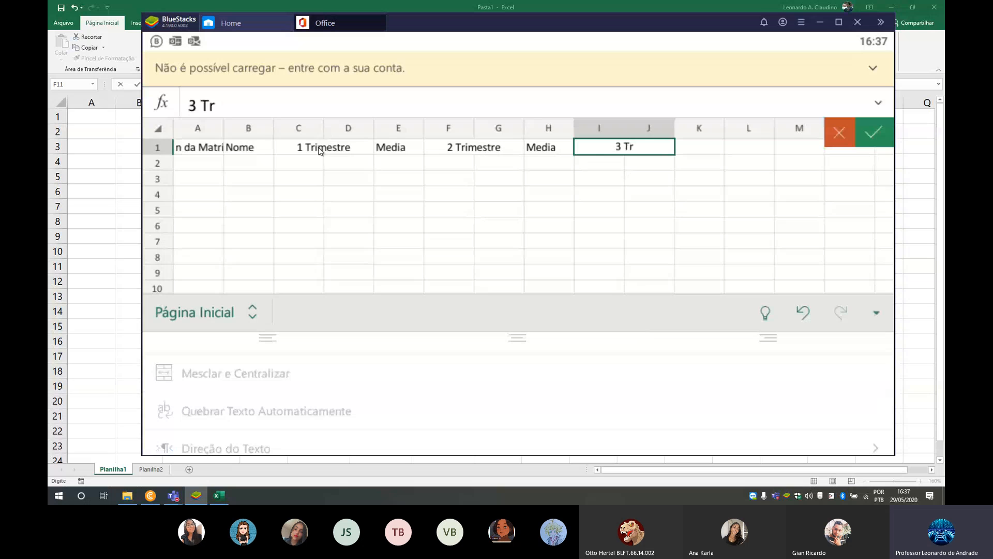
key("Tab")
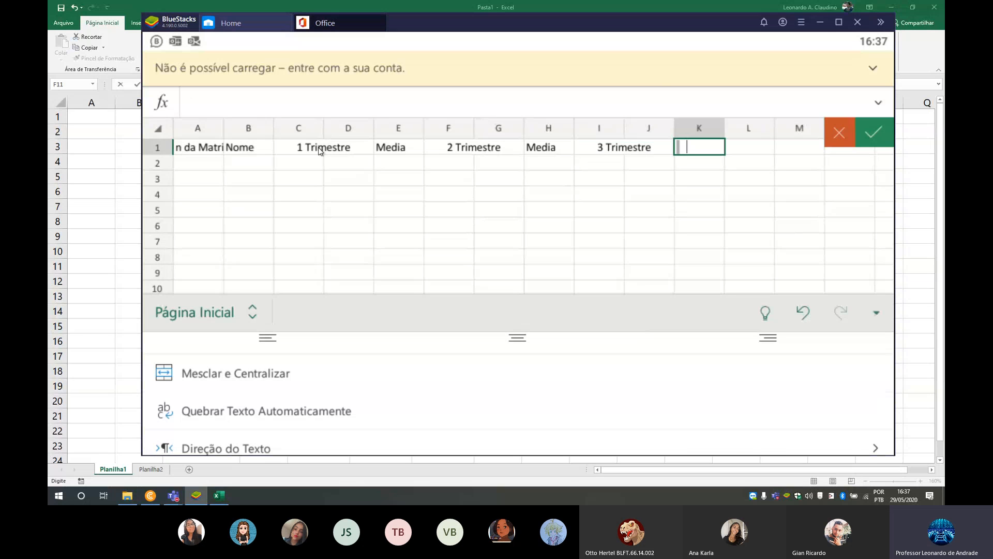
type("Media")
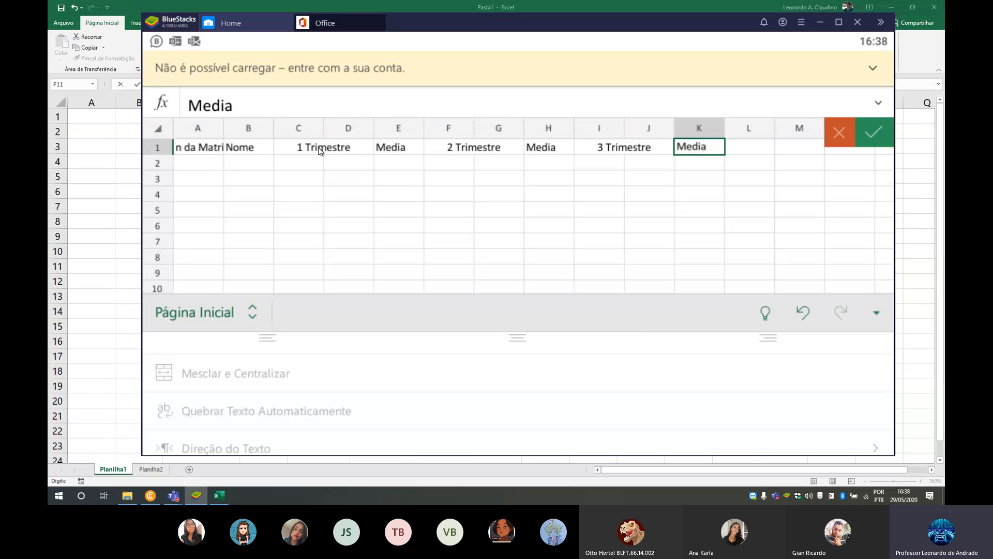
key("shift+Tab")
key("shift+Tab")
key("shift+Tab")
key("shift+Tab")
key("shift+Tab")
key("shift+Tab")
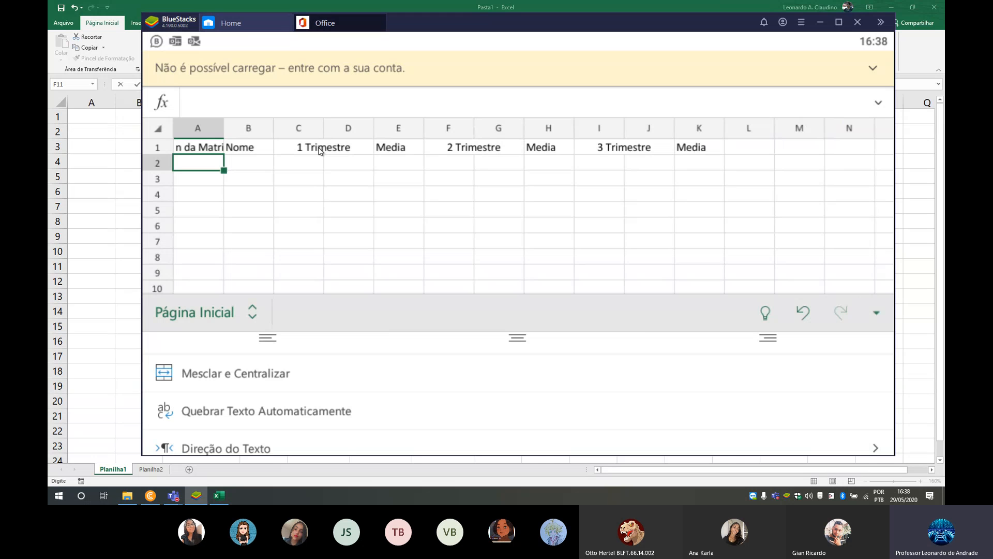
- Number the students 1, 2, 3 and 4 in cells A2 to A5 under the matricula heading
type("1")
key("Return")
type("2")
key("Return")
type("3")
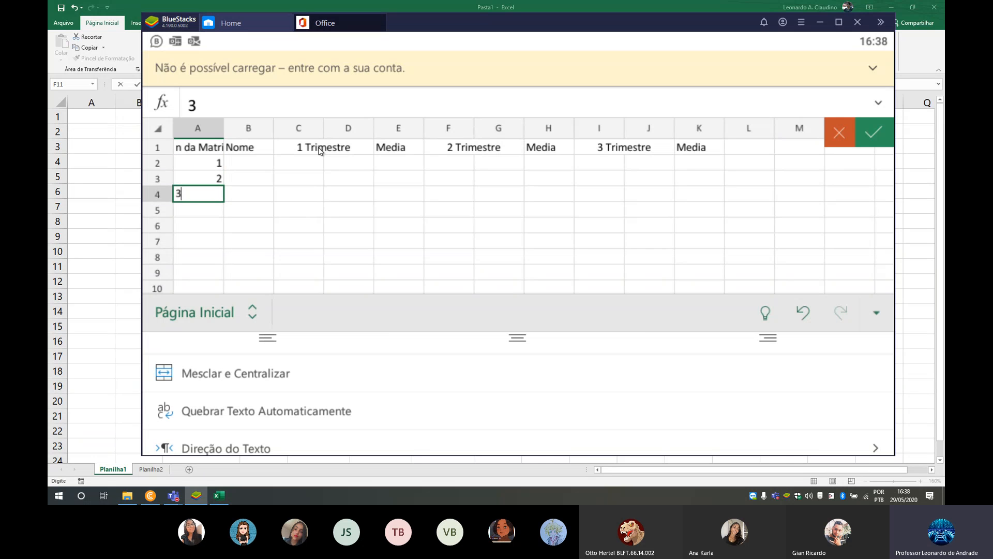
key("Return")
type("4")
key("Tab")
- Enter the first names of the four students in cells B2 to B5 under Nome
left_click(249, 163)
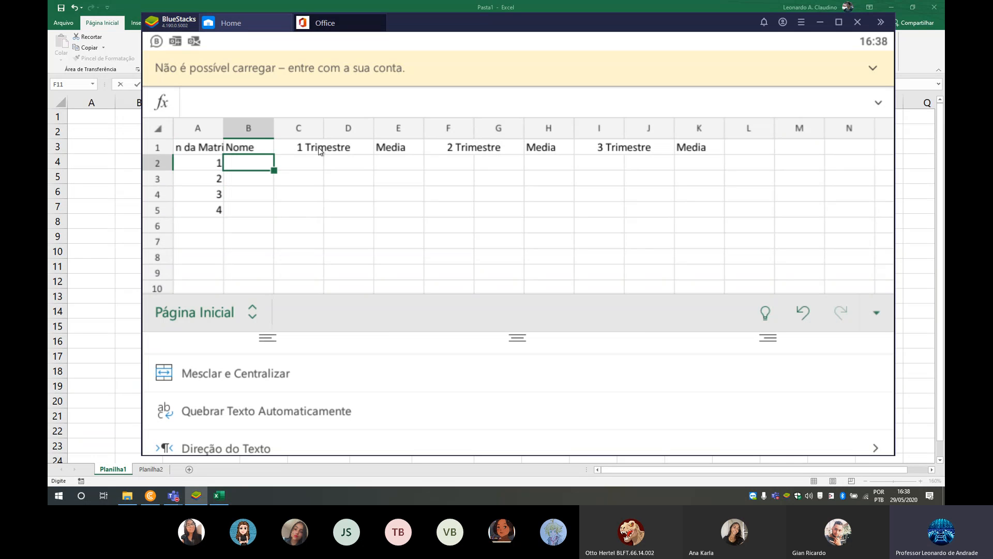
type("Leo")
key("Return")
type("Pedro")
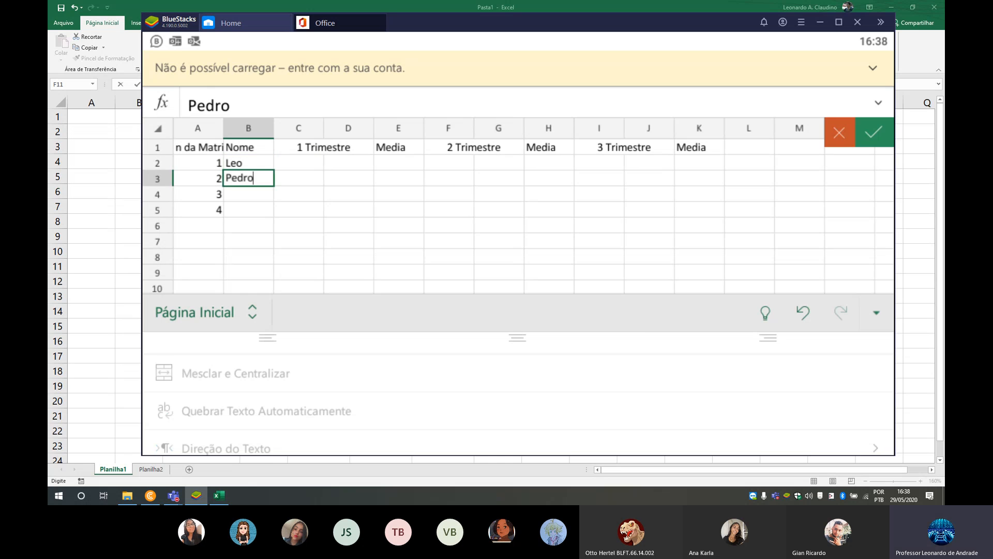
key("Return")
type("Zeca")
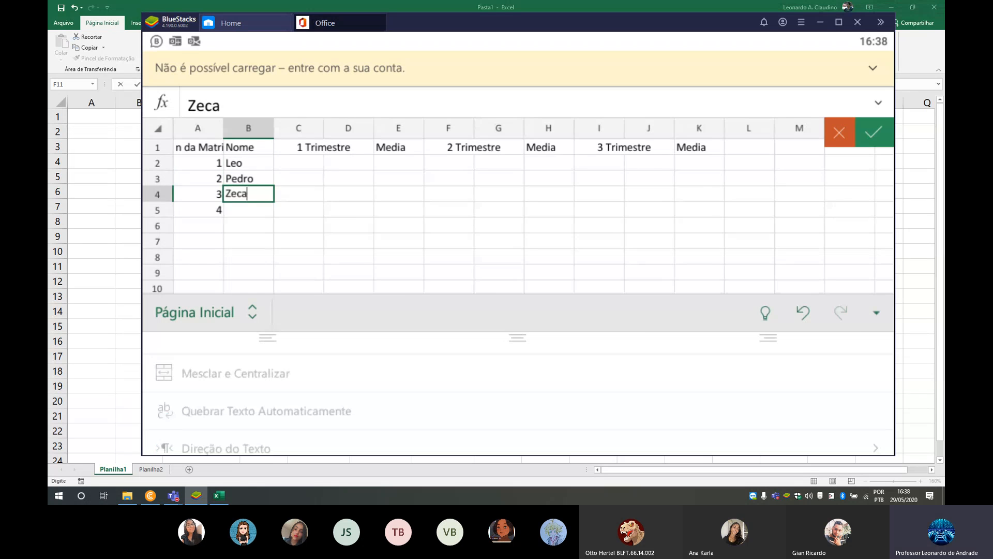
key("Return")
type("Lucas")
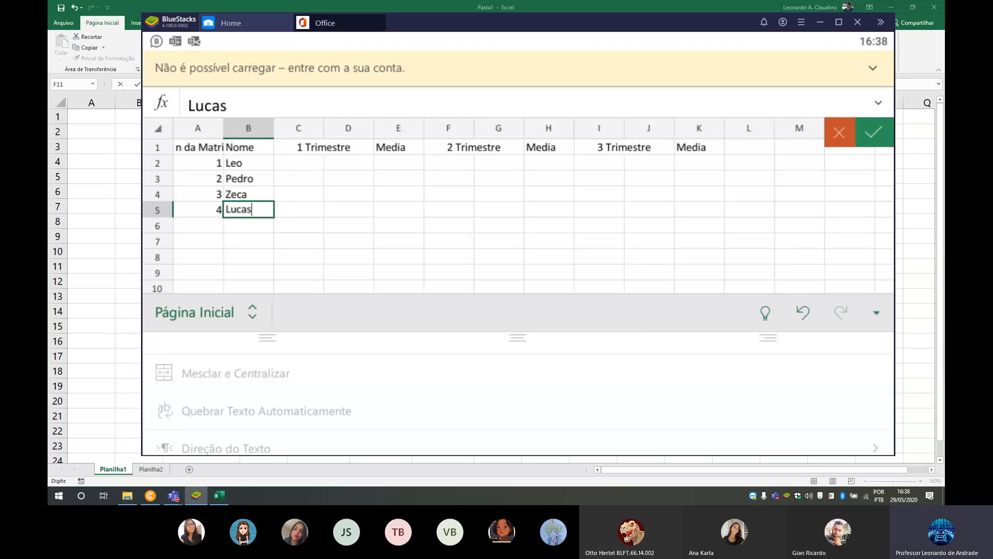
- Enter the 1 Trimestre grades 2 in C2, 3 in D2 and 7 in D3
left_click(299, 178)
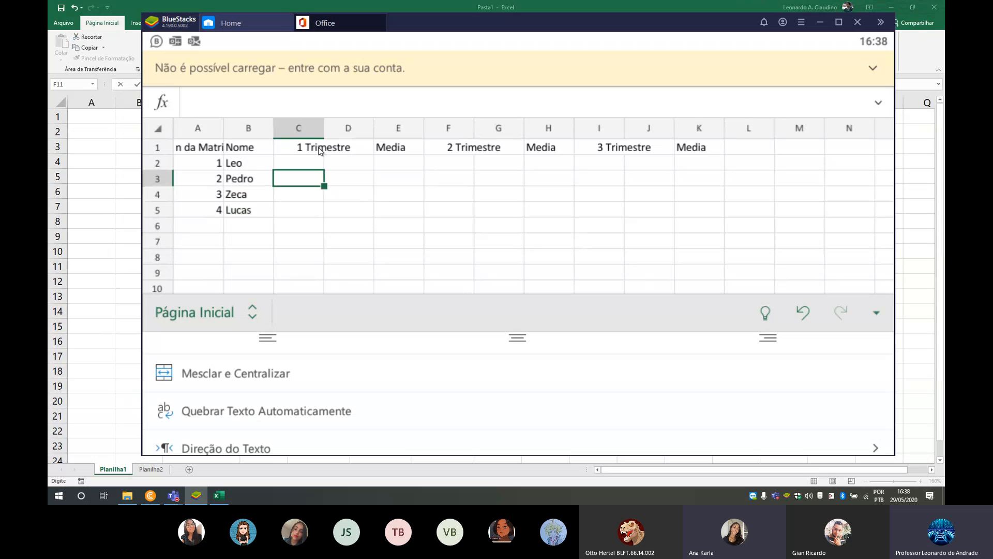
left_click(298, 163)
type("2")
key("Tab")
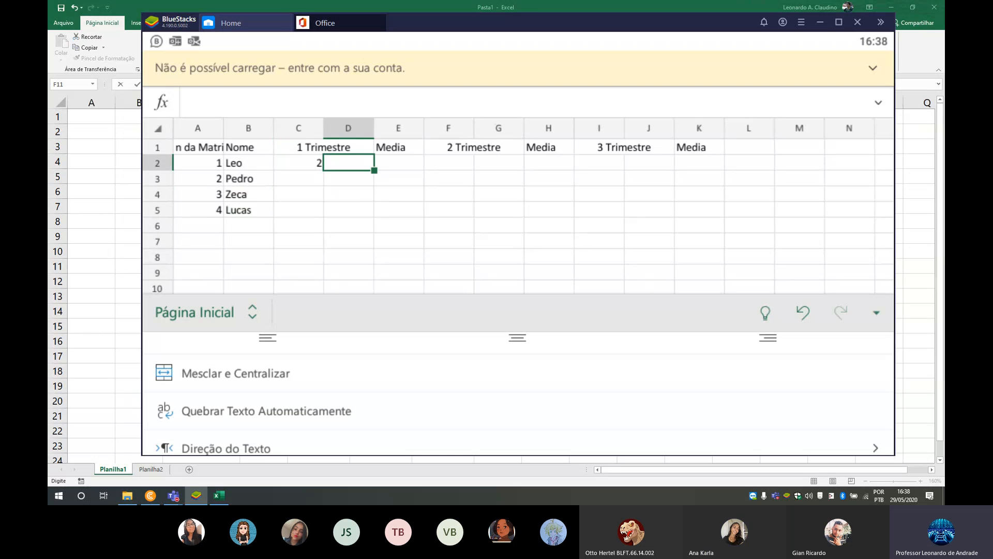
type("3")
key("Return")
type("7")
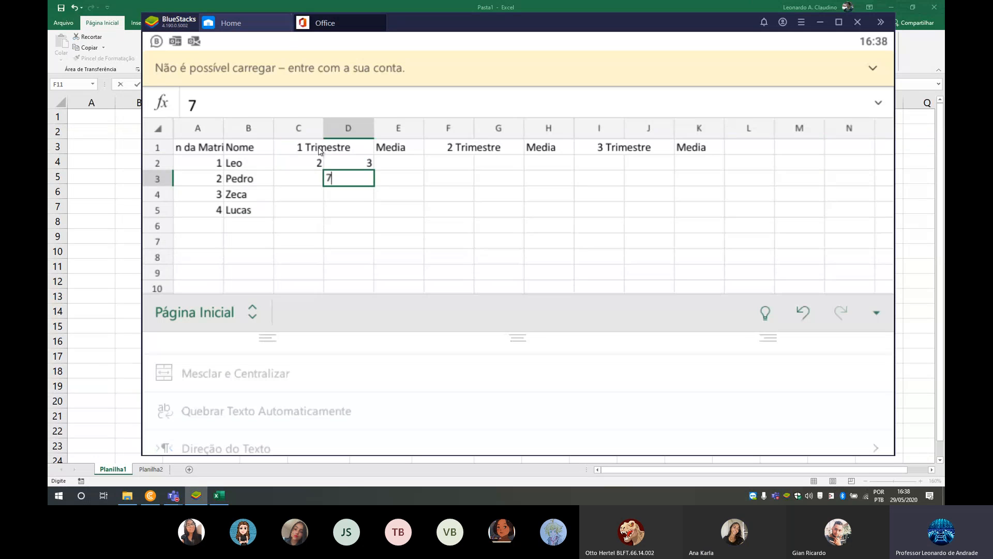
- Enter the 1 Trimestre grades 6 in C4, 9 in C3, 5 in C5, 7 in D5 and 8 in D4
left_click(298, 194)
type("6")
left_click(298, 178)
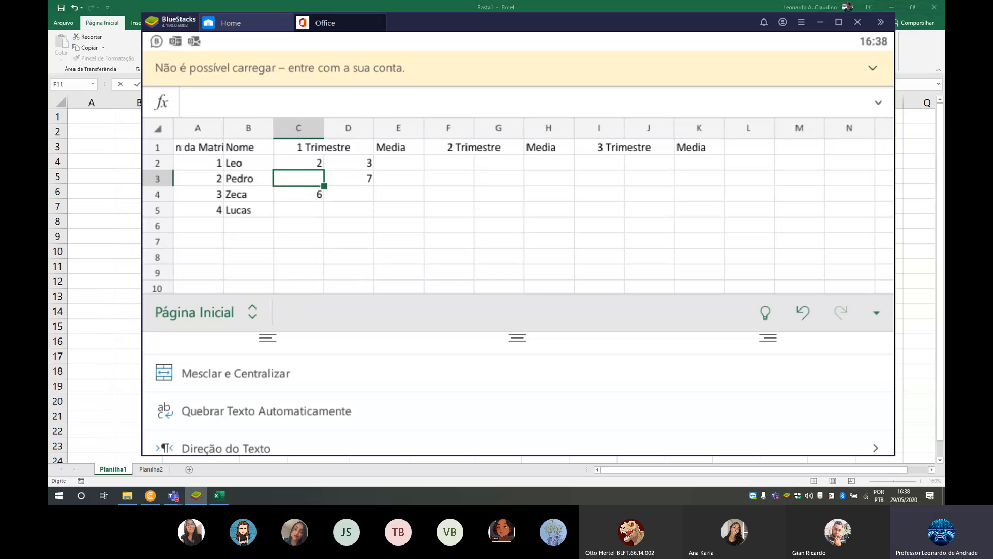
type("9")
key("Down")
key("Down")
type("5")
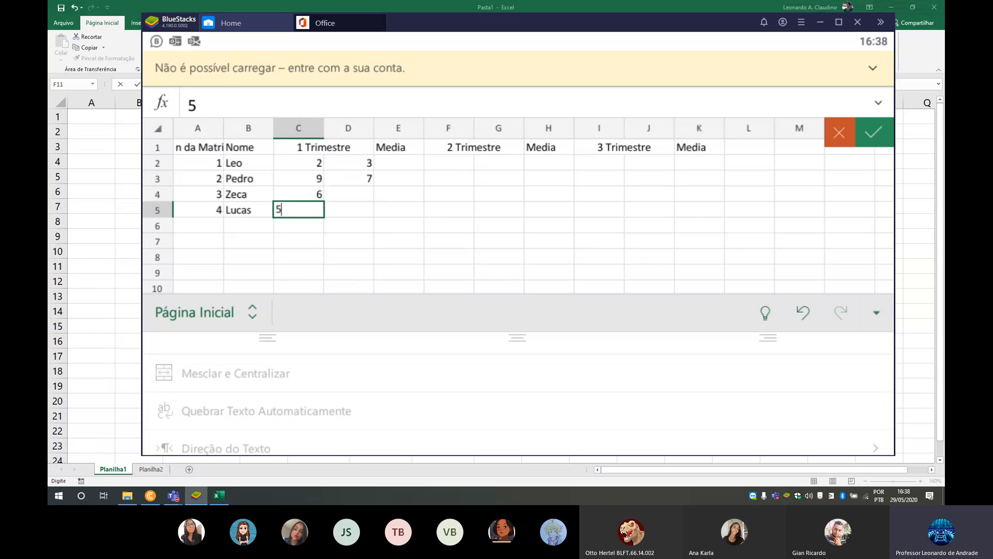
key("Right")
type("7")
key("Up")
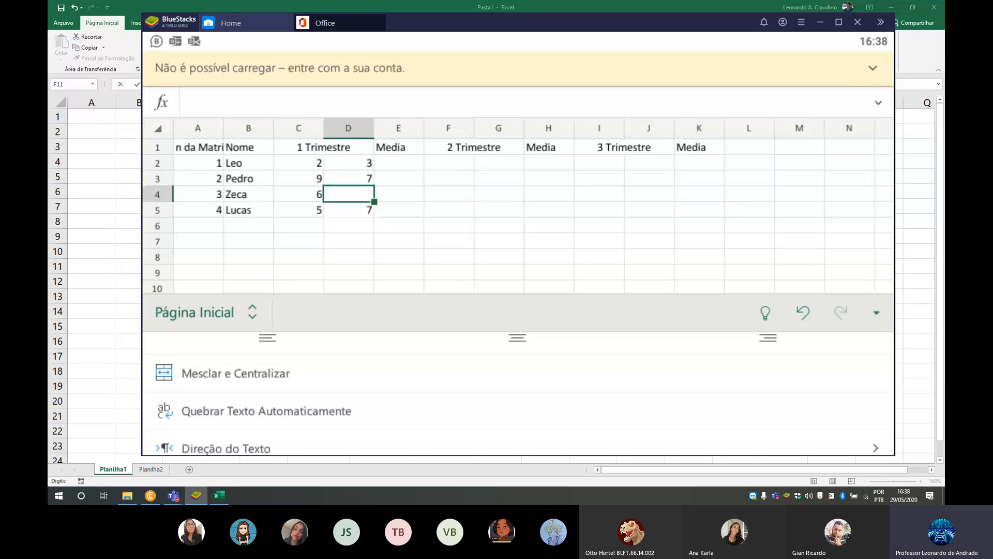
type("8")
- Enter the 2 Trimestre grades for the first two students: 7 in G2, 8 in F2, 7 in F3 and 9 in G3
key("Up")
key("Right")
key("Right")
key("Right")
key("Up")
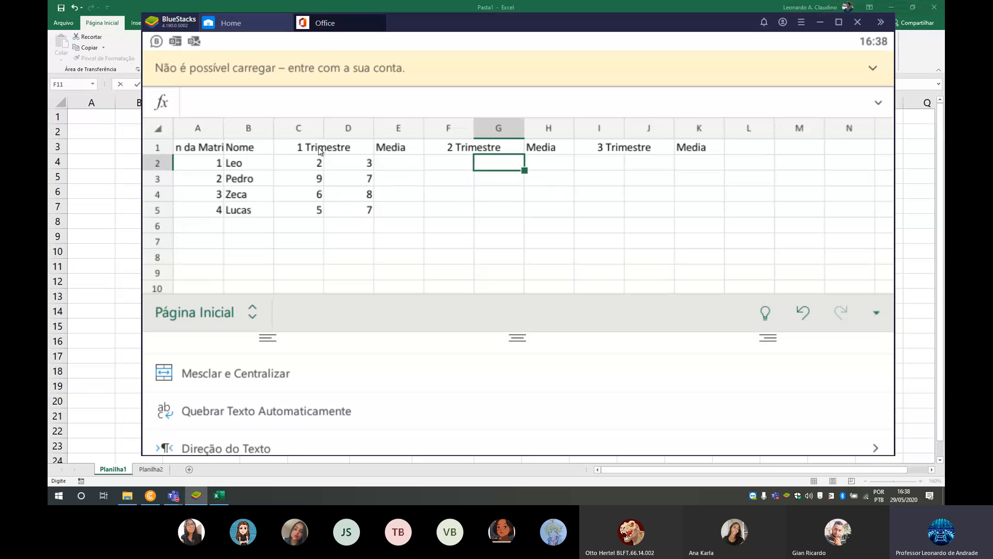
type("7")
key("Left")
type("8")
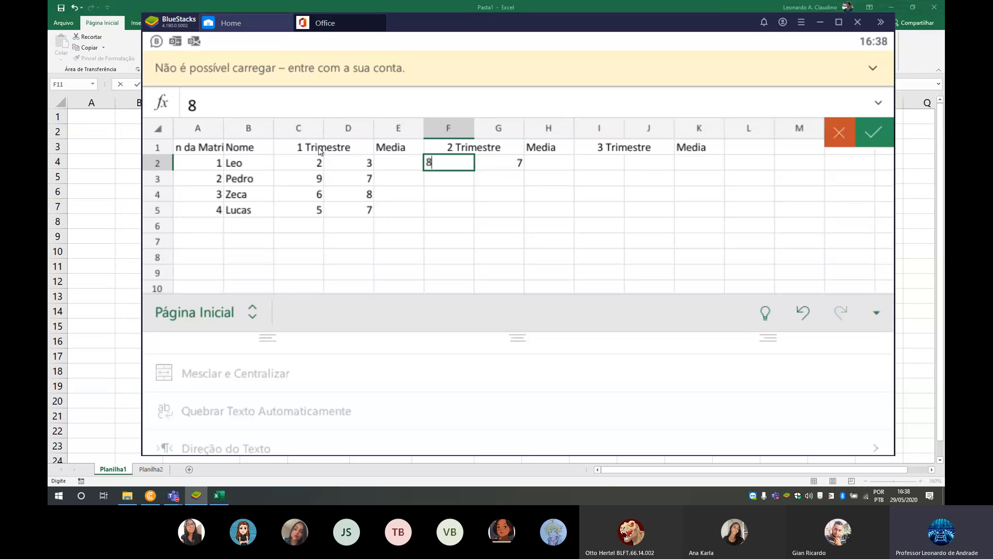
key("Down")
type("7")
key("Right")
type("9")
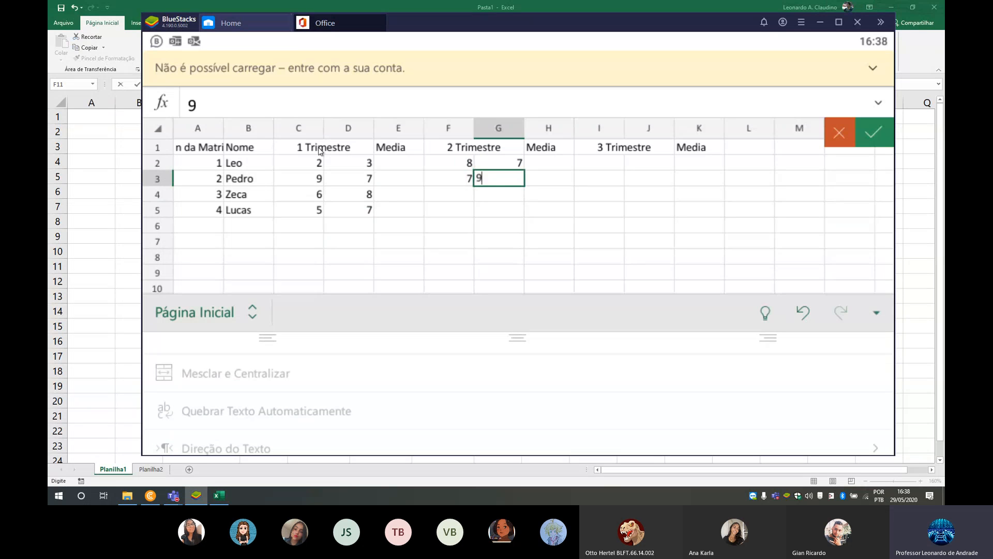
- Enter the 2 Trimestre grades for the last two students: 8 in G4, 7 in F4, 6 in F5 and 8 in G5
key("Down")
type("8")
key("Left")
type("7")
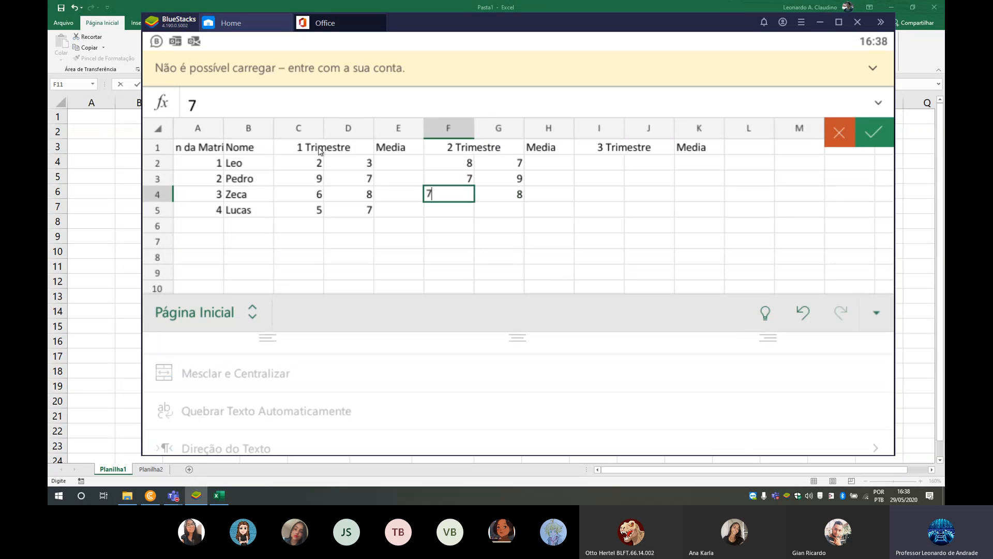
key("Down")
type("6")
key("Right")
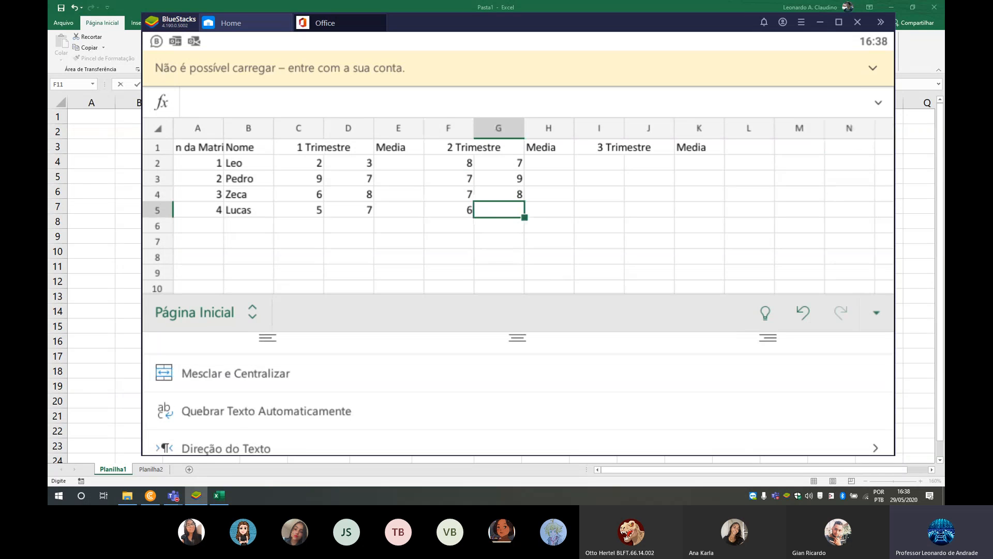
type("8")
- Enter the 3 Trimestre grades 7 in I2, 8 in J2, 7 in I3 and 8 in J3
key("Right")
key("Right")
key("Up")
key("Up")
key("Up")
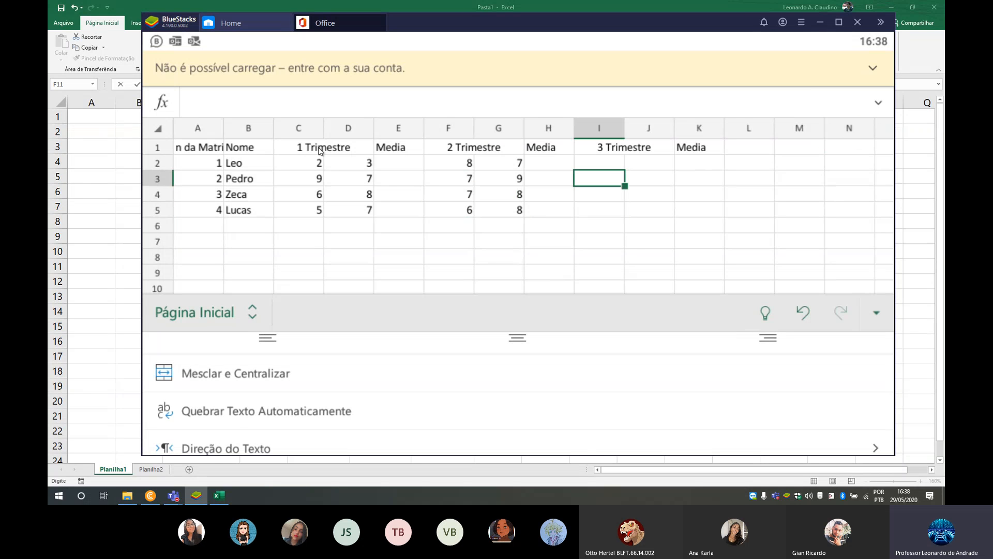
type("7")
key("Right")
type("8")
key("Down")
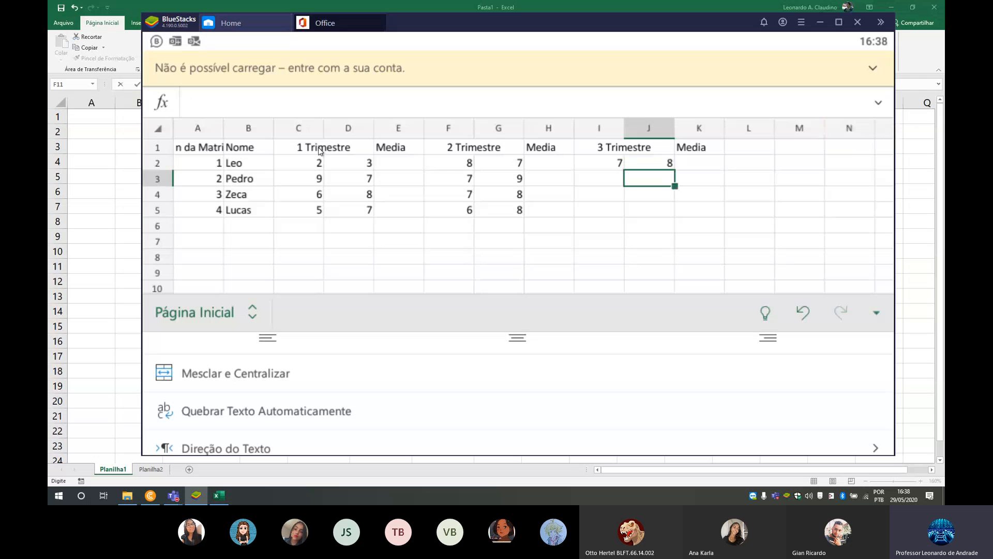
key("Left")
type("7")
key("Right")
type("8")
- Enter the 3 Trimestre grades 9 in J4, 8 in I4, 7 in I5 and 9 in J5, and select the Media cell E2
key("Down")
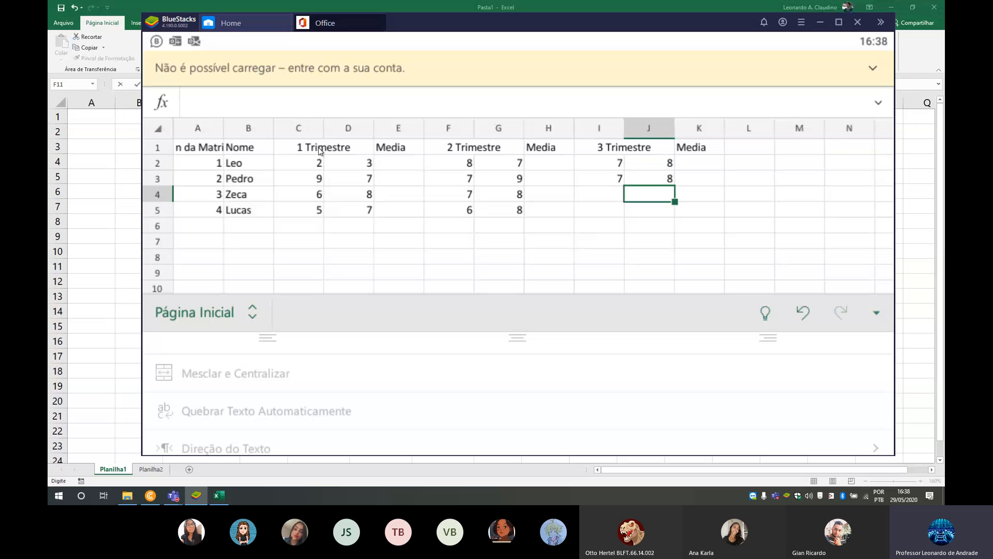
type("9")
key("Left")
type("8")
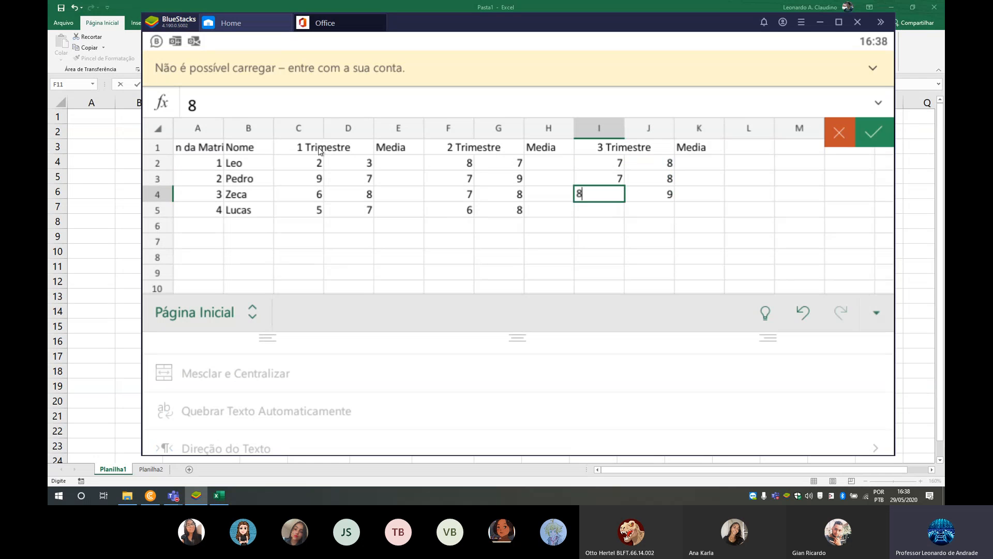
key("Down")
type("7")
key("Right")
type("9")
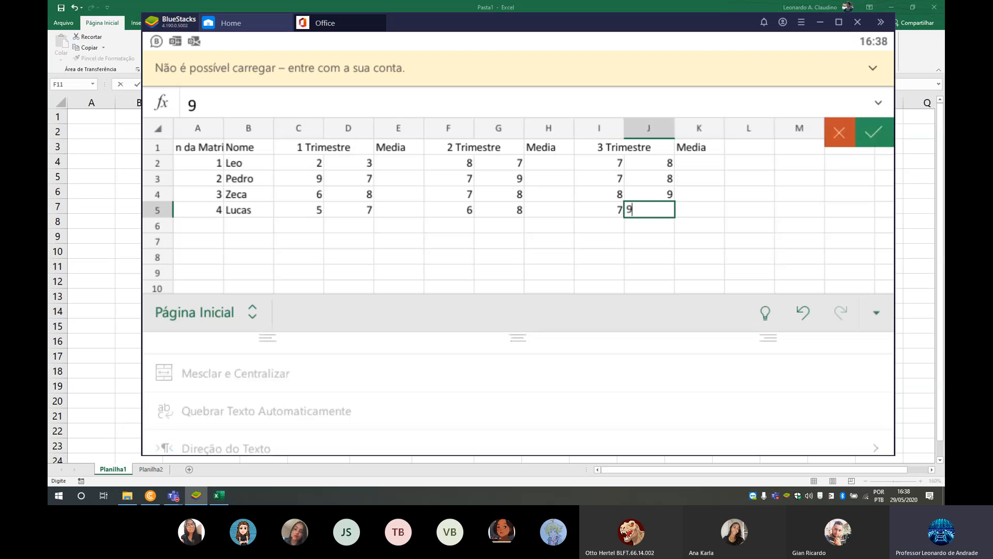
key("Left")
key("Left")
key("Left")
key("Left")
key("Left")
key("Left")
key("Left")
key("Left")
key("Up")
key("Up")
key("Up")
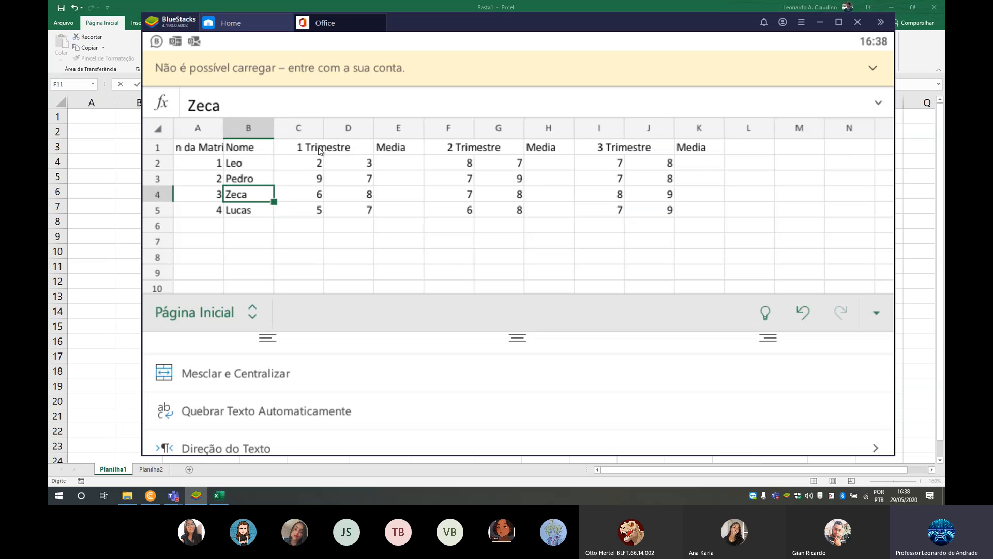
key("Right")
key("Right")
key("Right")
key("Left")
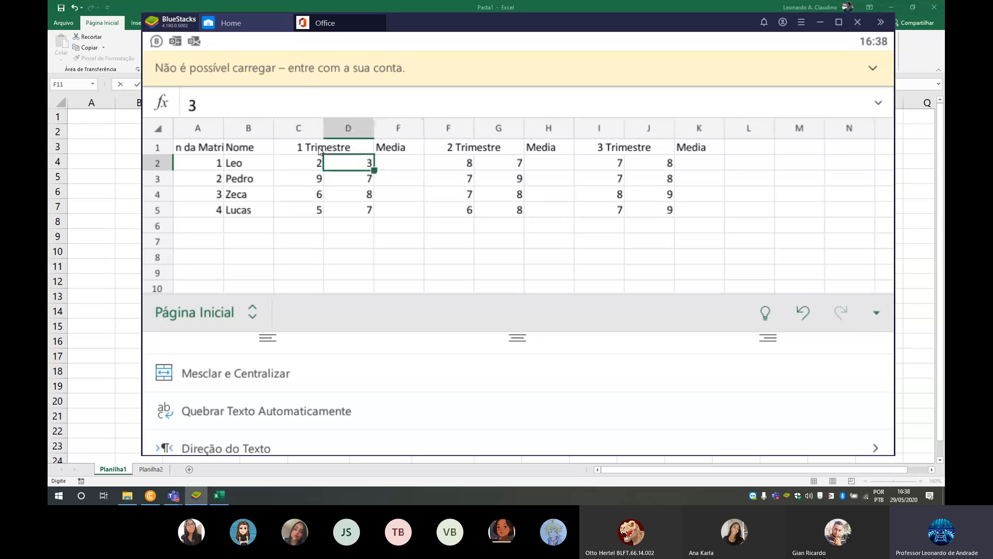
key("Right")
key("Right")
key("Left")
key("Left")
key("Left")
key("Left")
key("Left")
key("Right")
key("Right")
key("Right")
key("Right")
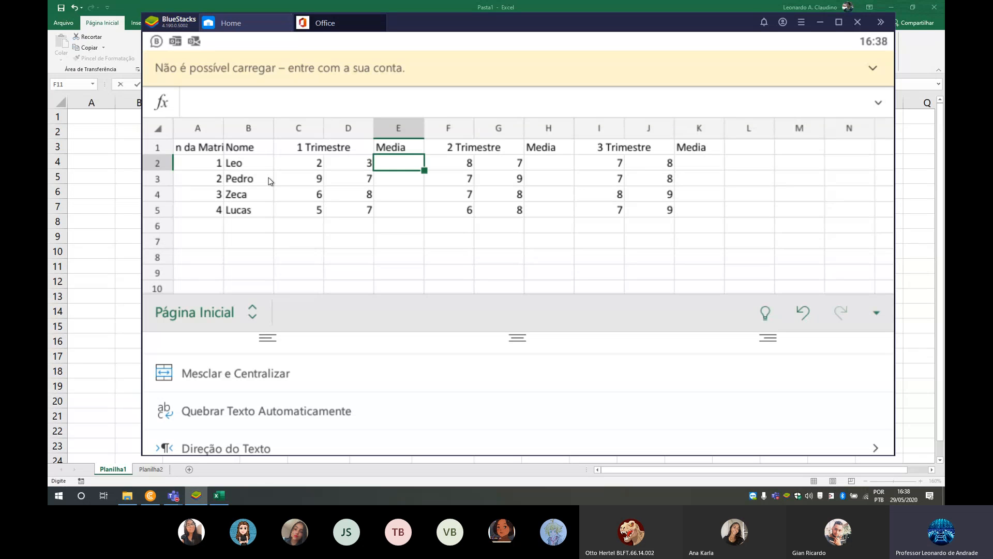
- Enter the rounded 1 Trimestre average =ARRED(MÉDIA(C2:D2);1) in cell E2
left_click(164, 104)
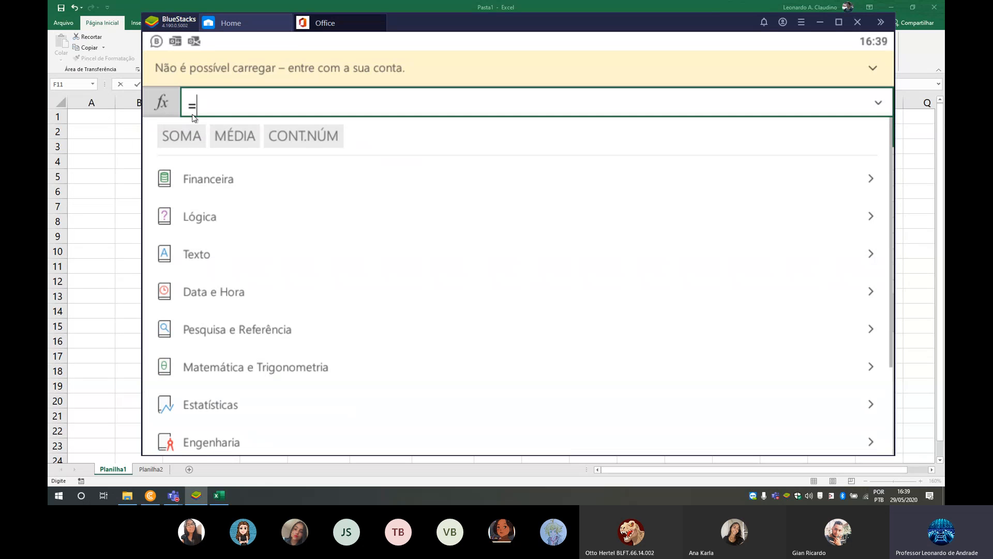
type("ar")
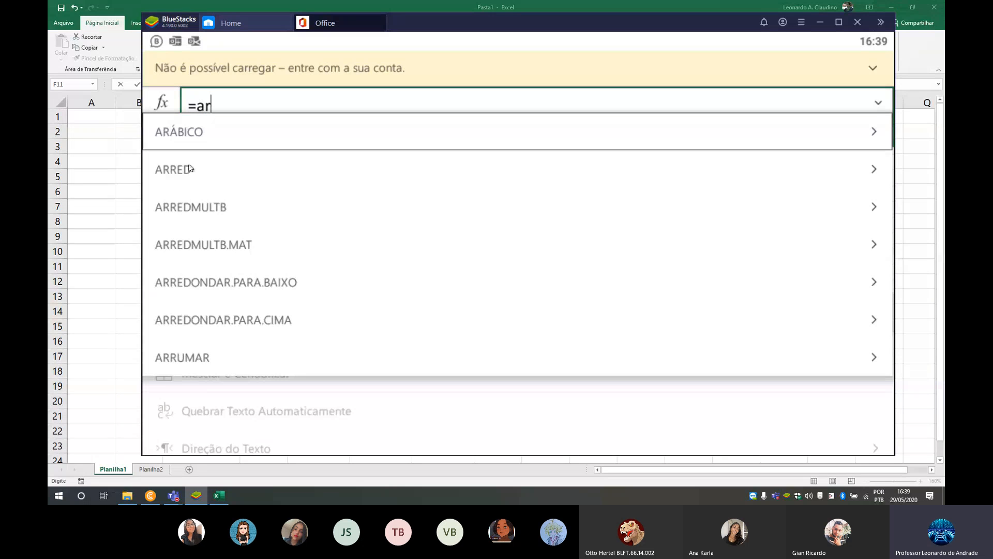
left_click(181, 176)
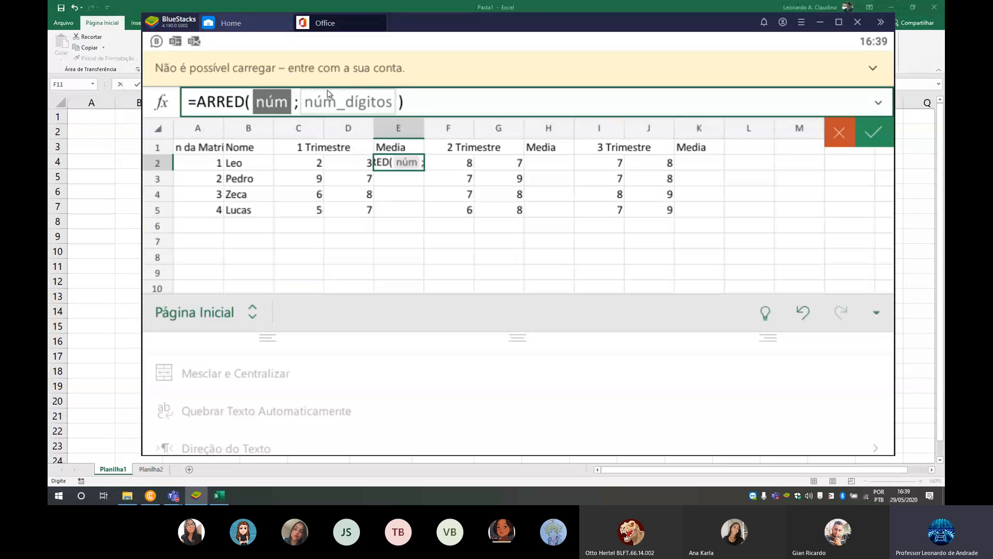
left_click(159, 99)
left_click(277, 137)
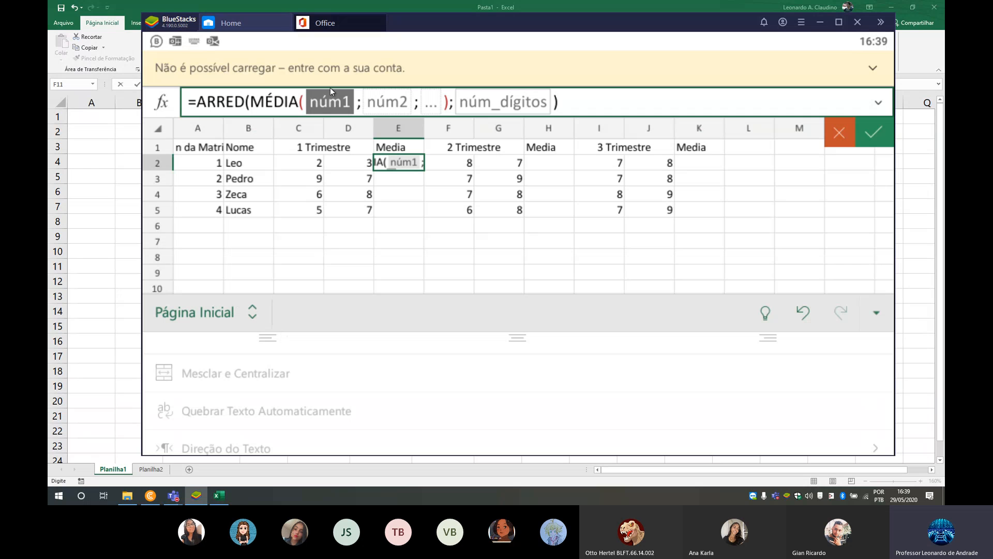
left_click_drag(309, 166, 363, 169)
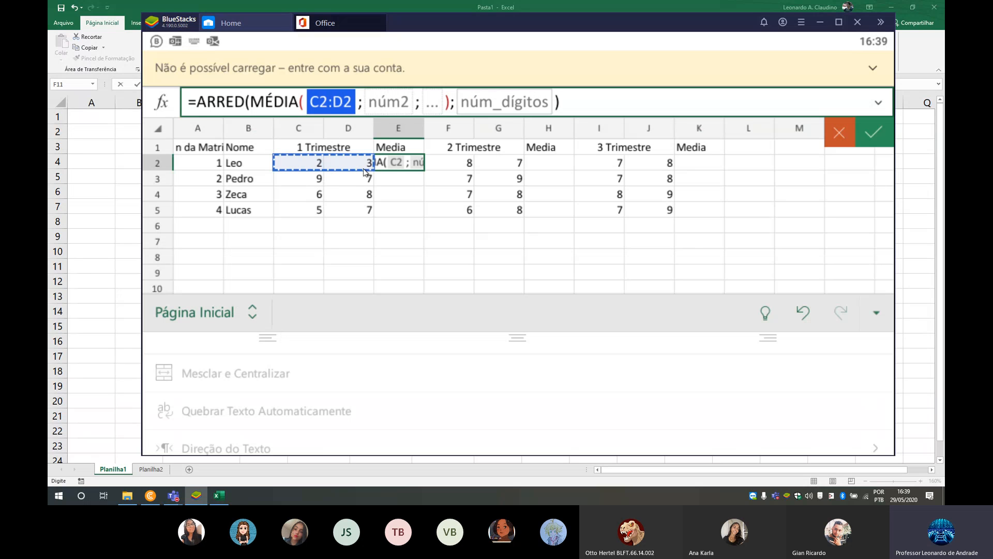
left_click(504, 101)
type("1")
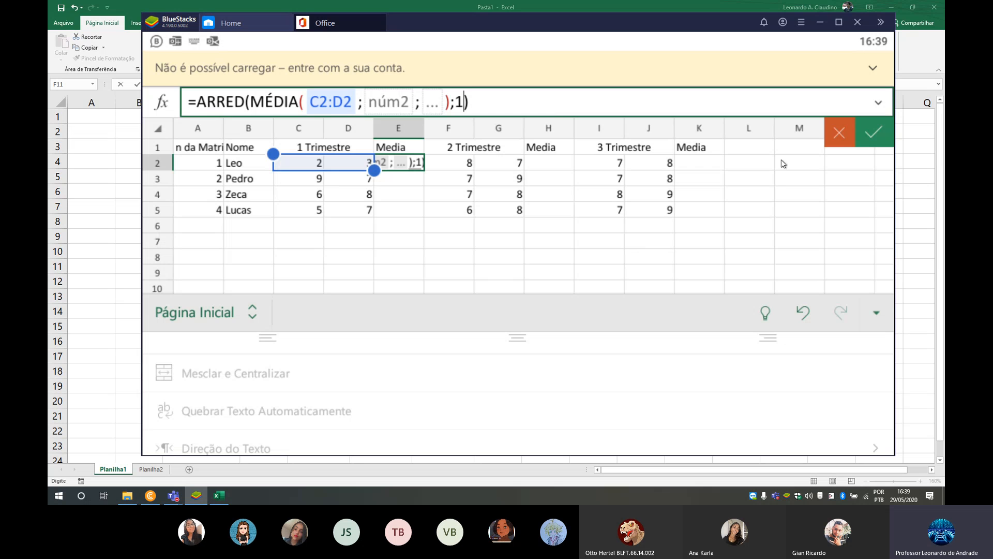
left_click(871, 129)
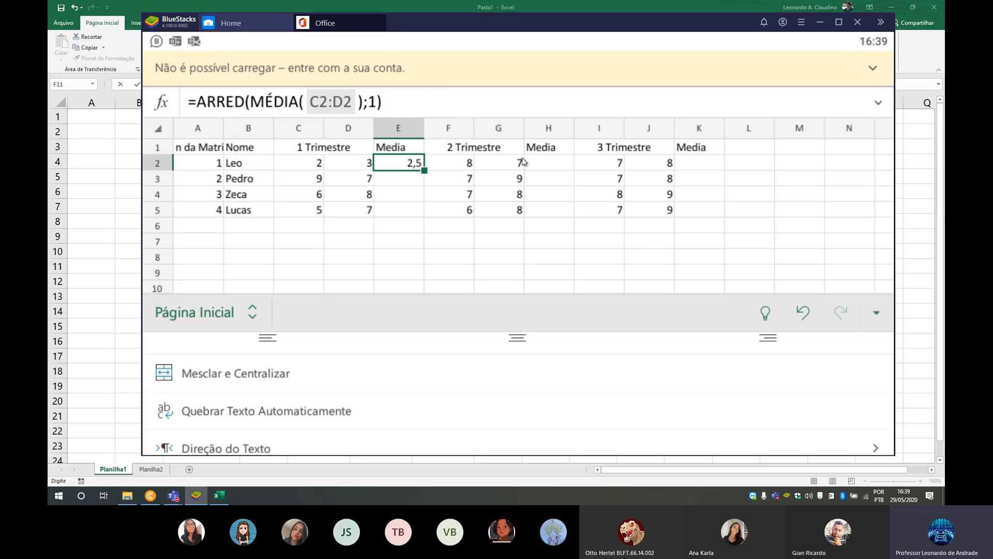
- Enter the rounded 2 Trimestre average =ARRED(MÉDIA(F2:G2);1) in cell H2
left_click(541, 157)
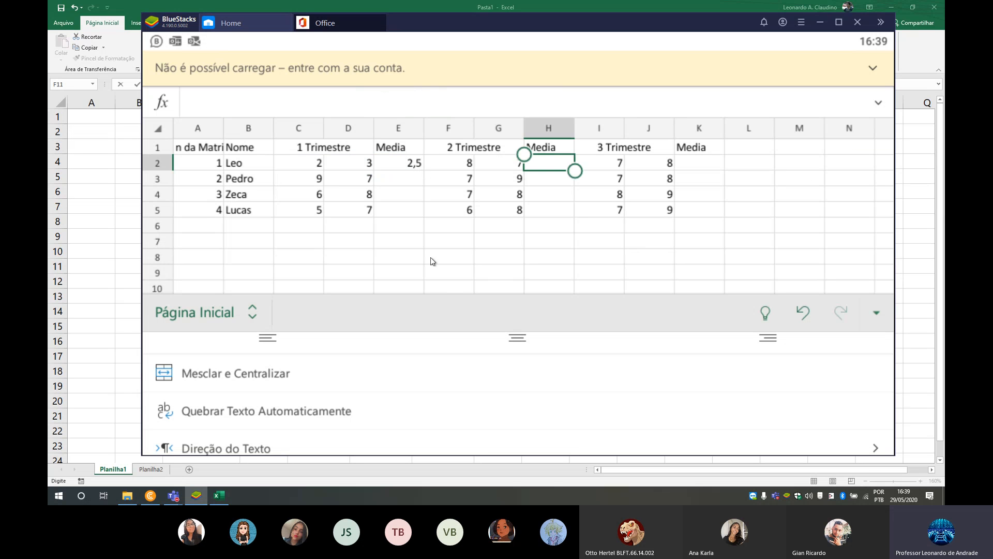
left_click(166, 104)
left_click(236, 135)
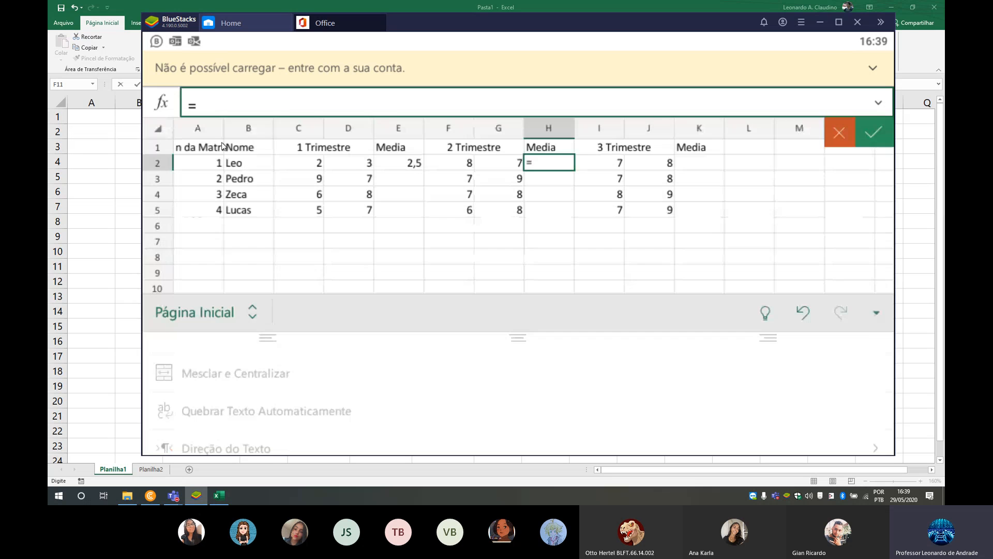
left_click(172, 111)
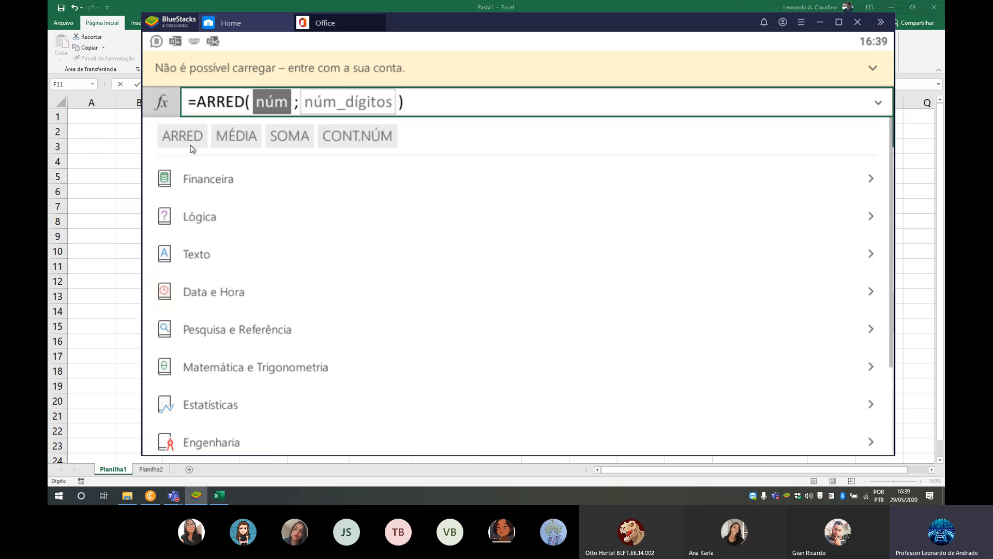
left_click(237, 141)
left_click(446, 163)
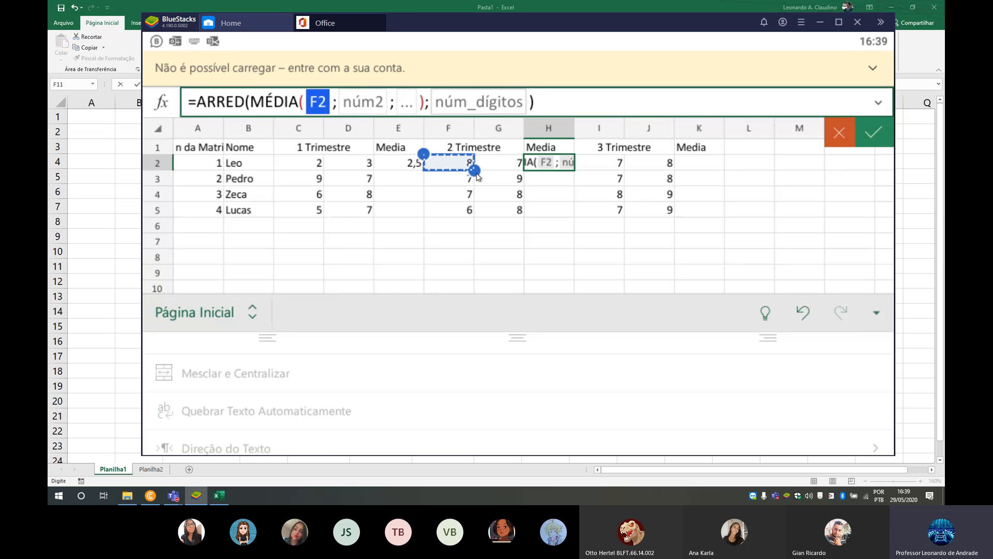
left_click_drag(474, 172, 518, 170)
left_click(495, 106)
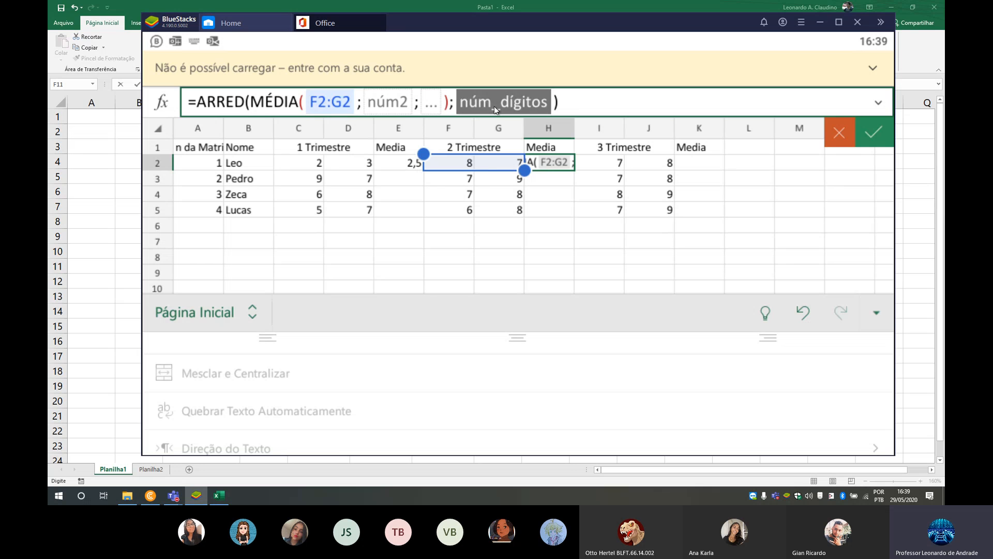
type("1")
left_click(877, 132)
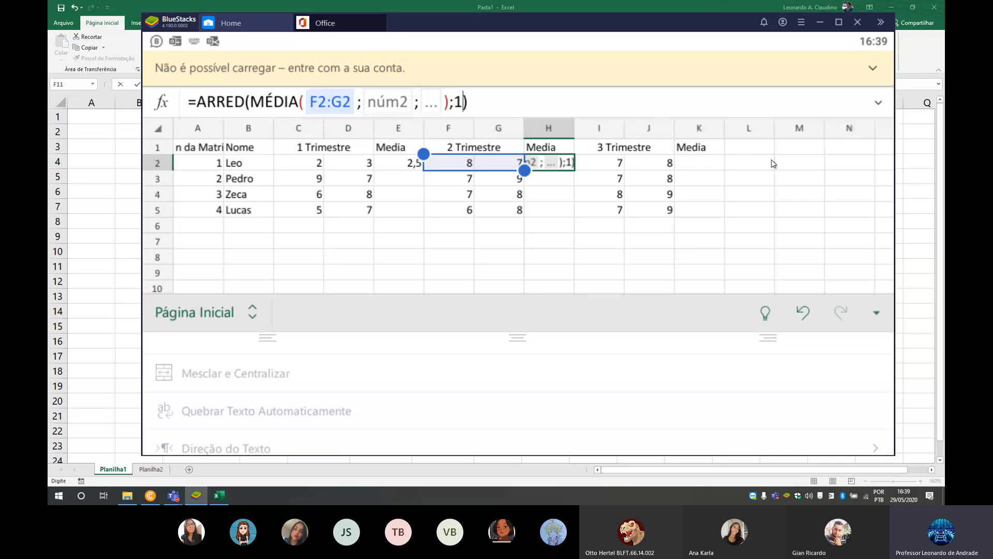
- Confirm the 2 Trimestre average formula and select the 3 Trimestre Media cell K2
left_click(698, 163)
left_click(168, 104)
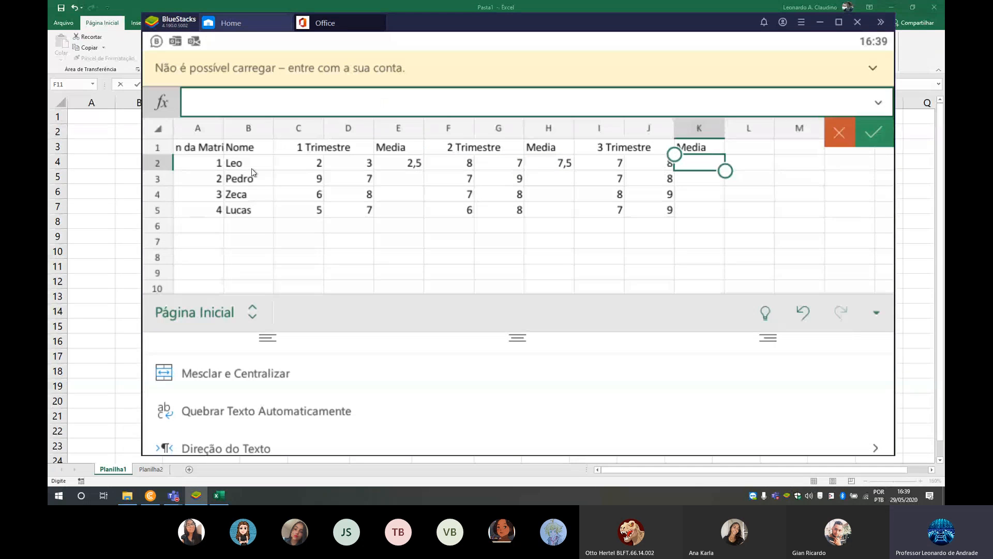
left_click(237, 138)
left_click(167, 99)
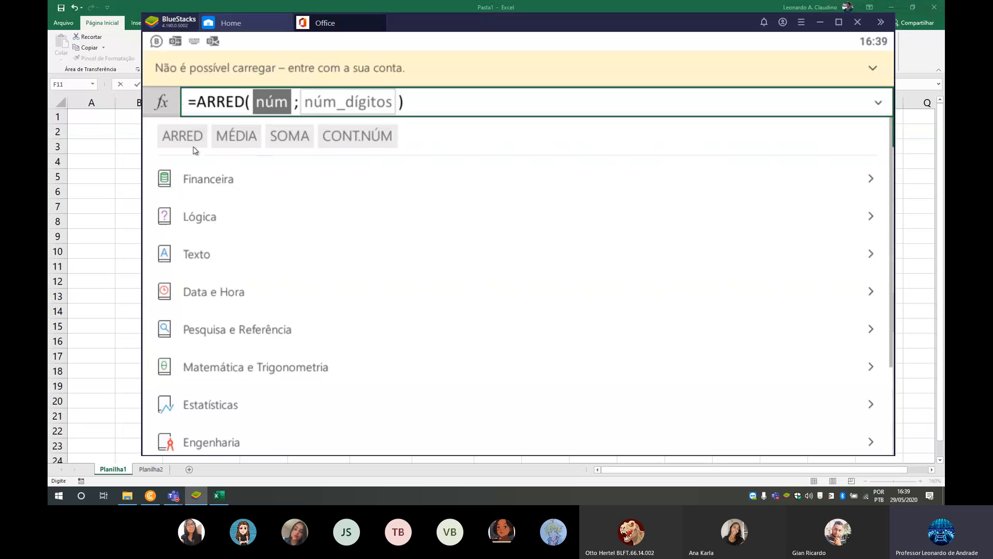
left_click(184, 136)
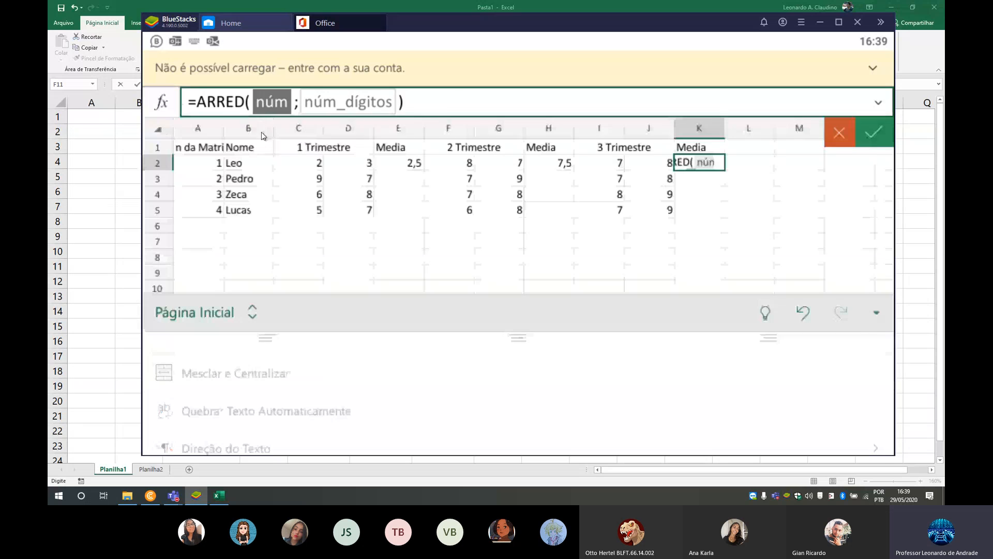
left_click(595, 102)
left_click(491, 103)
key("BackSpace")
key("BackSpace")
key("BackSpace")
key("BackSpace")
key("BackSpace")
key("BackSpace")
key("BackSpace")
key("BackSpace")
key("BackSpace")
key("BackSpace")
key("BackSpace")
key("BackSpace")
key("BackSpace")
key("BackSpace")
key("BackSpace")
key("BackSpace")
key("BackSpace")
key("BackSpace")
key("BackSpace")
key("BackSpace")
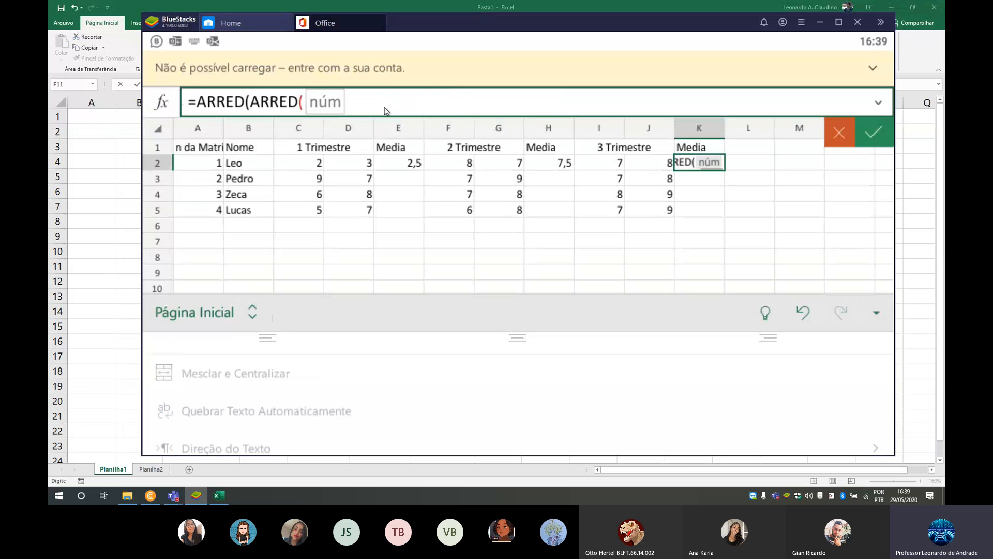
- Enter the rounded 3 Trimestre average =ARRED(MÉDIA(I2:J2);1) in cell K2
left_click(159, 109)
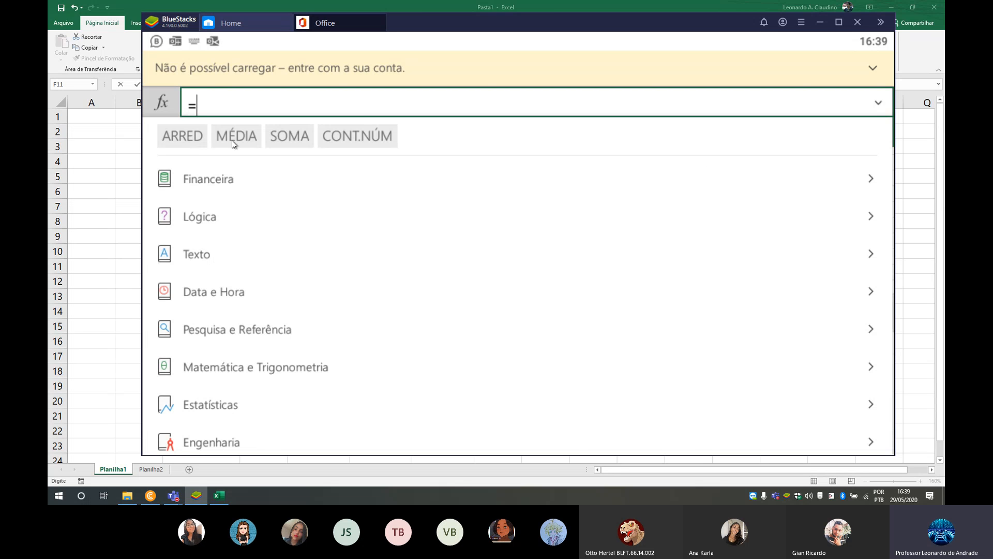
left_click(182, 136)
left_click(166, 104)
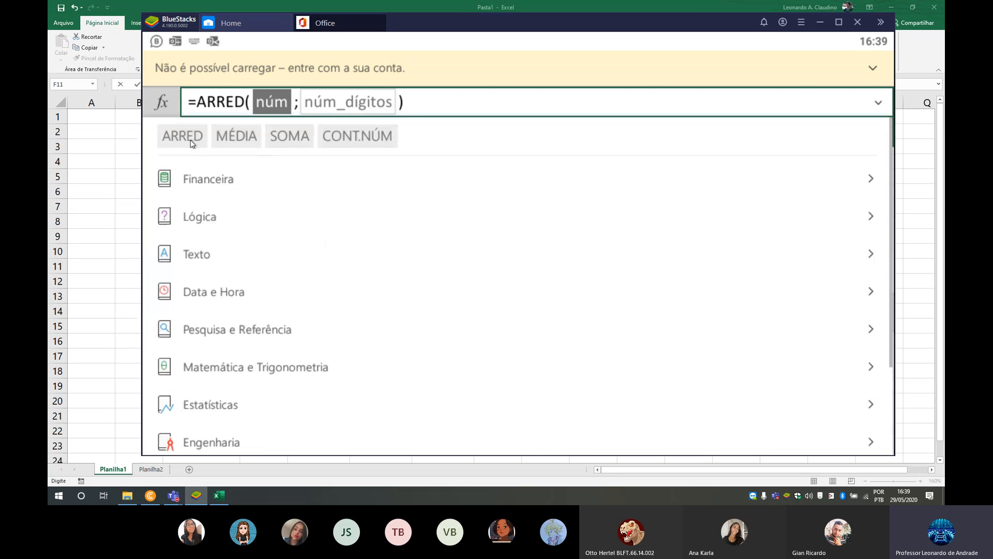
left_click(254, 139)
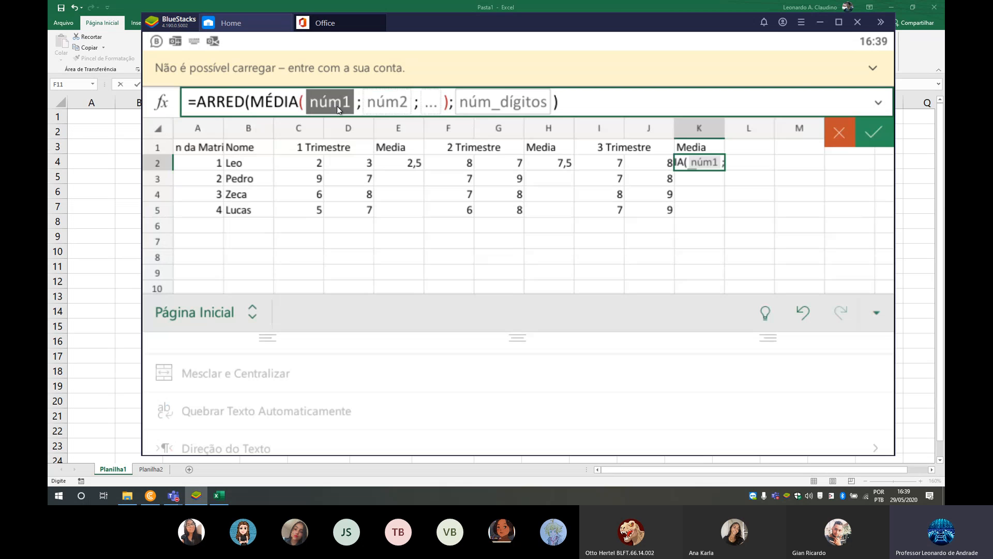
left_click(611, 164)
left_click_drag(624, 171, 674, 171)
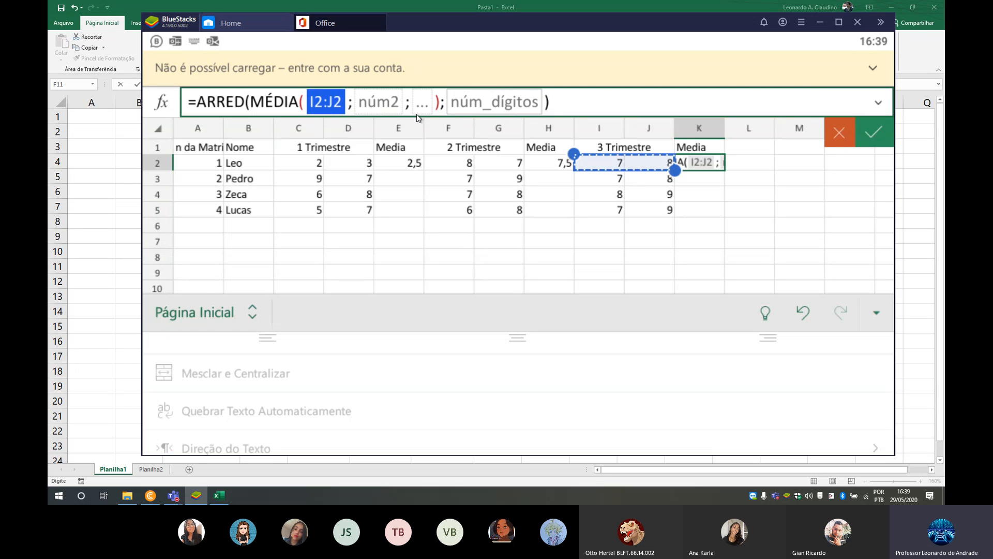
left_click(456, 105)
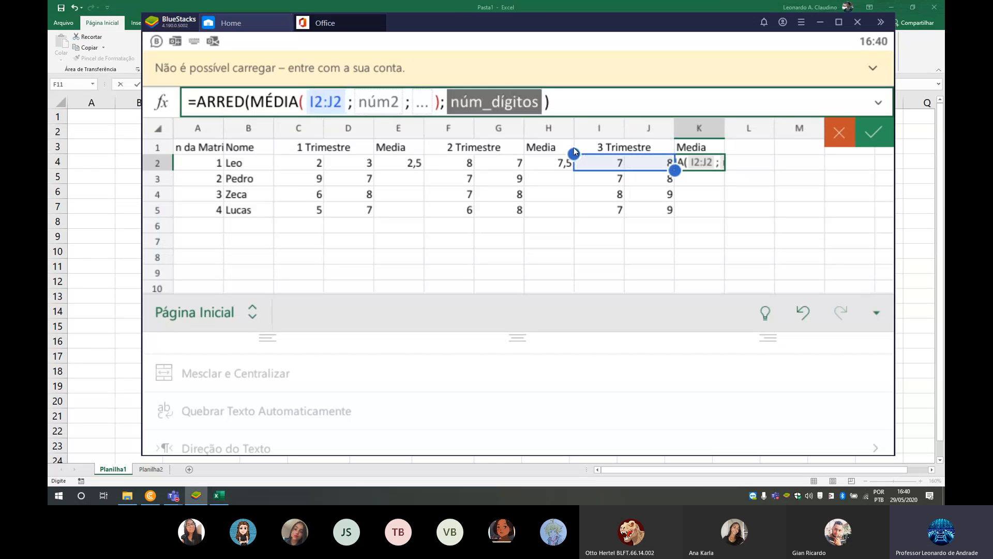
type("1")
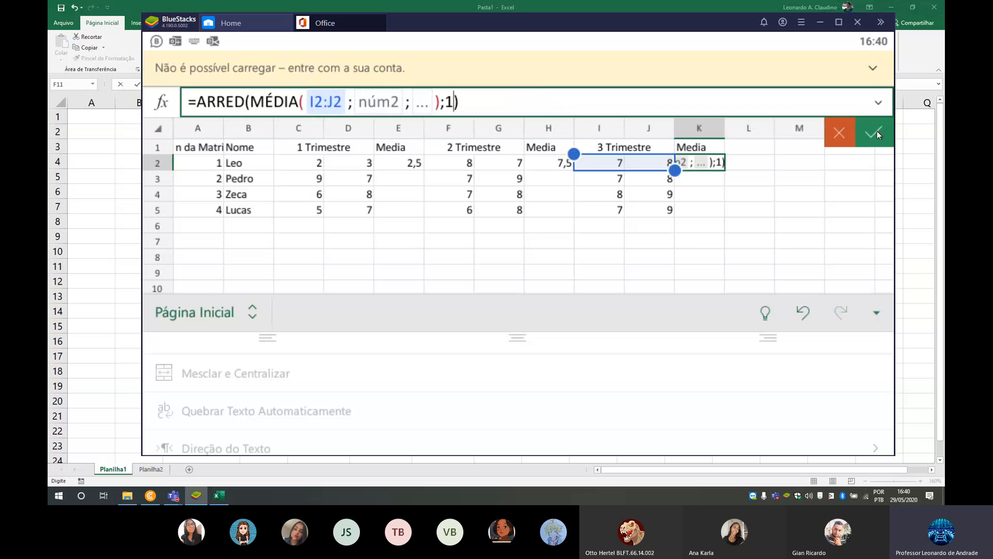
left_click(876, 132)
- Fill the 1 Trimestre average formula from E2 down to E5
left_click(397, 164)
left_click(398, 164)
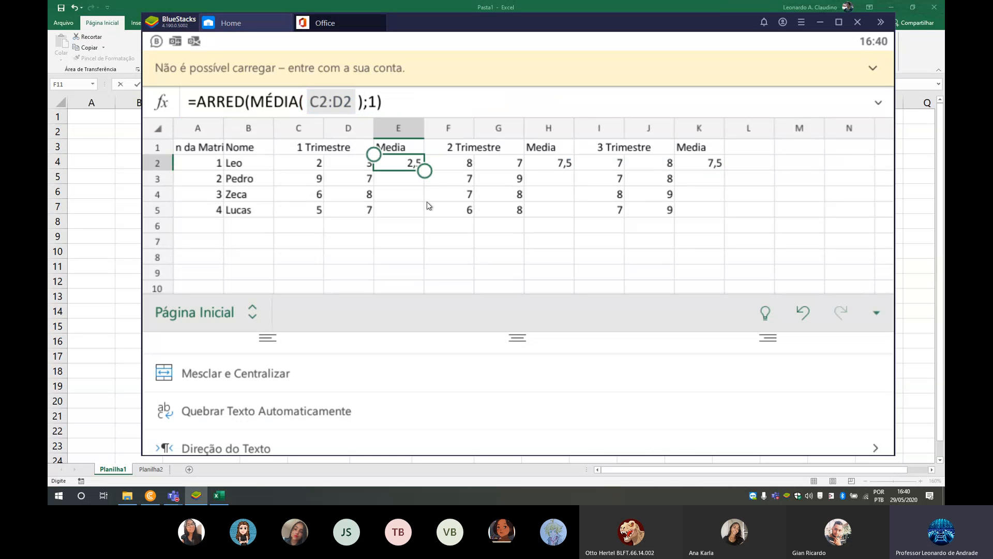
left_click(461, 126)
left_click_drag(425, 174, 426, 224)
- Fill the 2 Trimestre average formula from H2 down to H5
left_click(569, 164)
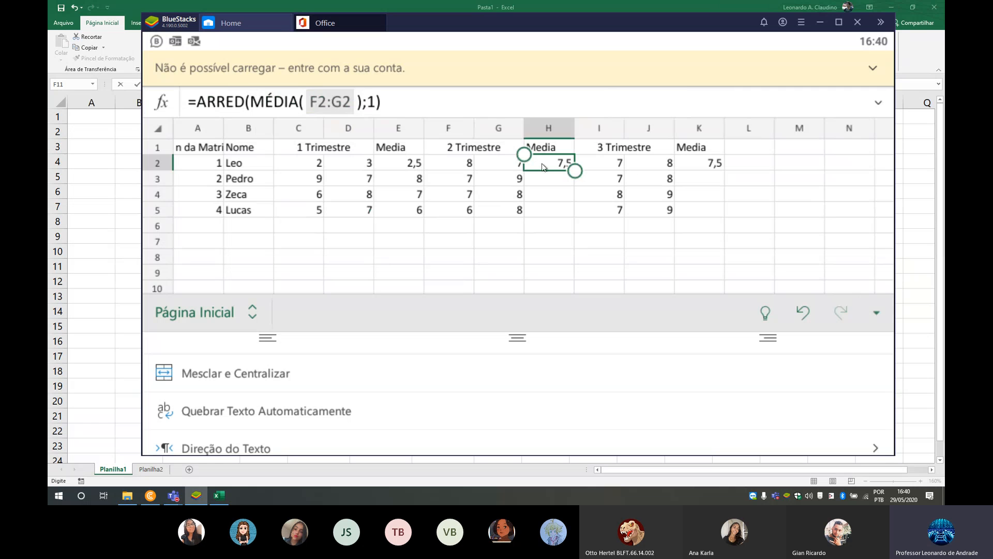
left_click(569, 164)
left_click(636, 125)
left_click_drag(574, 170, 576, 213)
- Fill the 3 Trimestre average formula from K2 down to K5 and deselect the range
left_click(703, 163)
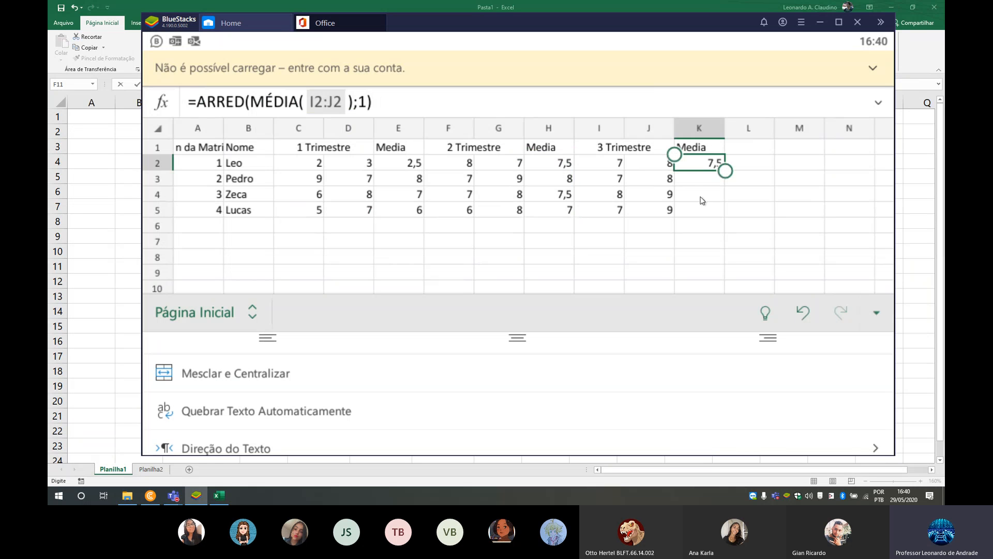
left_click(691, 166)
left_click(774, 125)
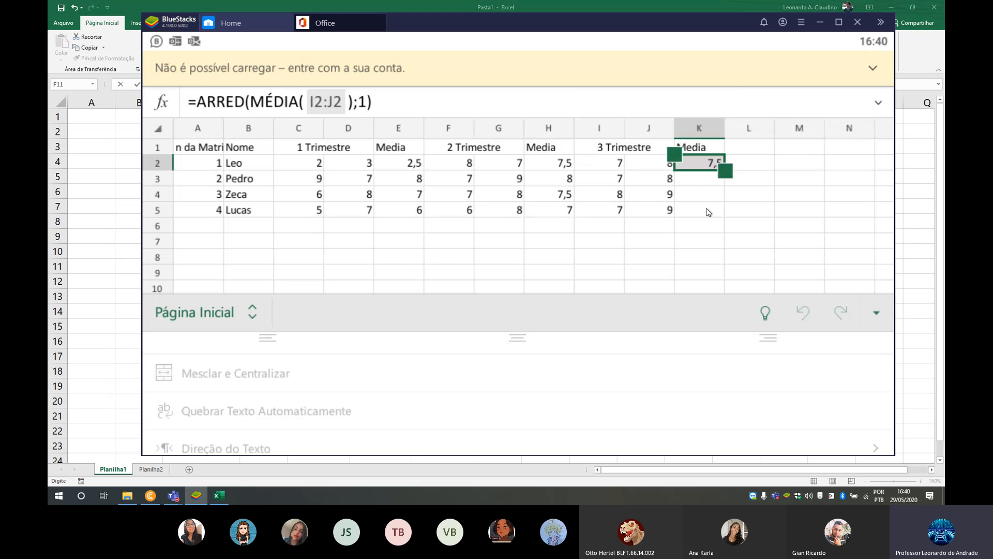
left_click_drag(724, 171, 727, 219)
left_click(748, 127)
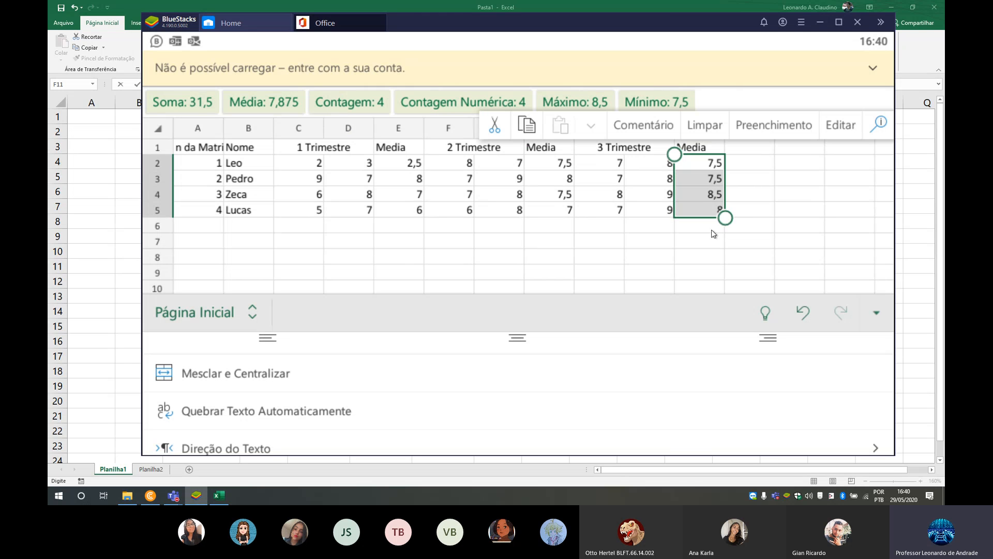
left_click(631, 239)
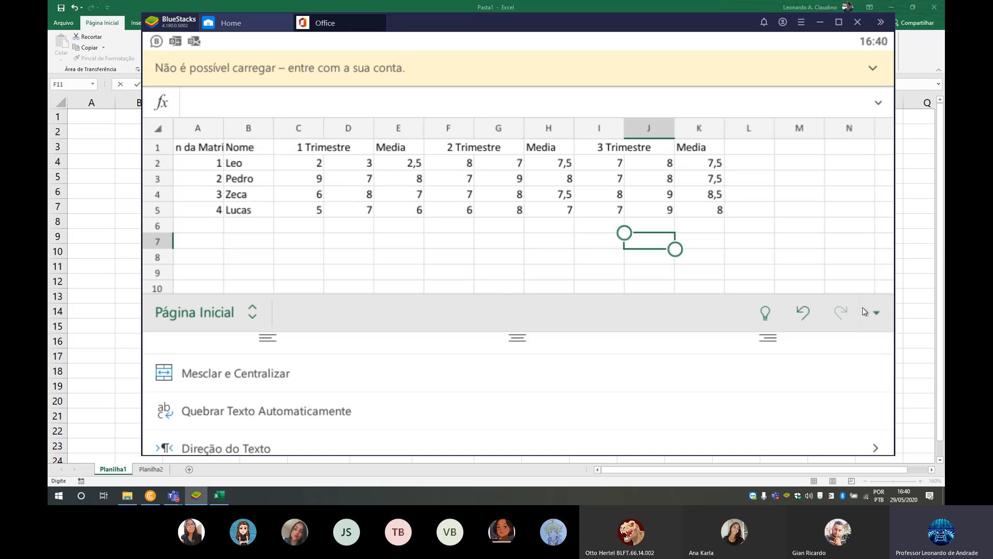
- Switch to the sheet Planilha1 and enter the label N da Matricula in cell C5
left_click(877, 313)
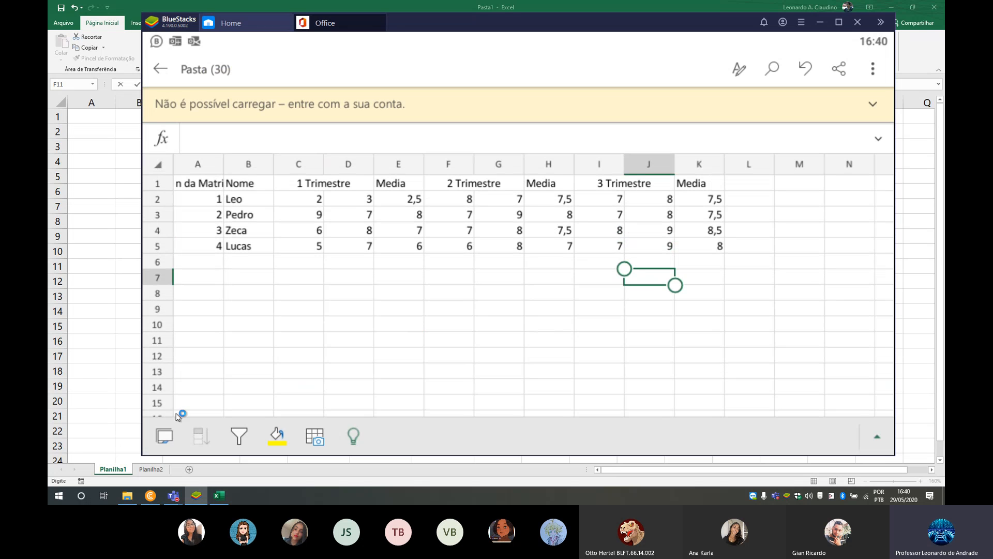
left_click(164, 435)
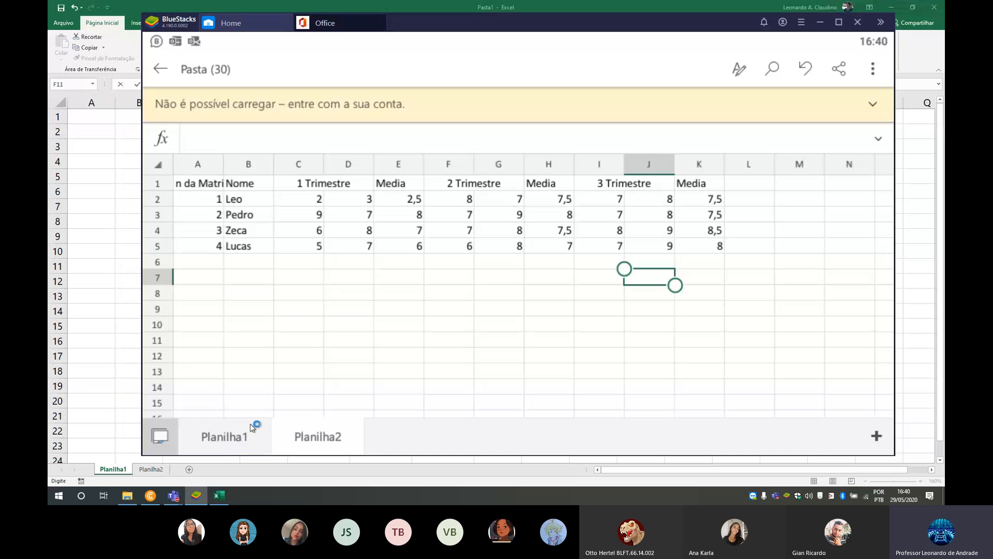
left_click(252, 427)
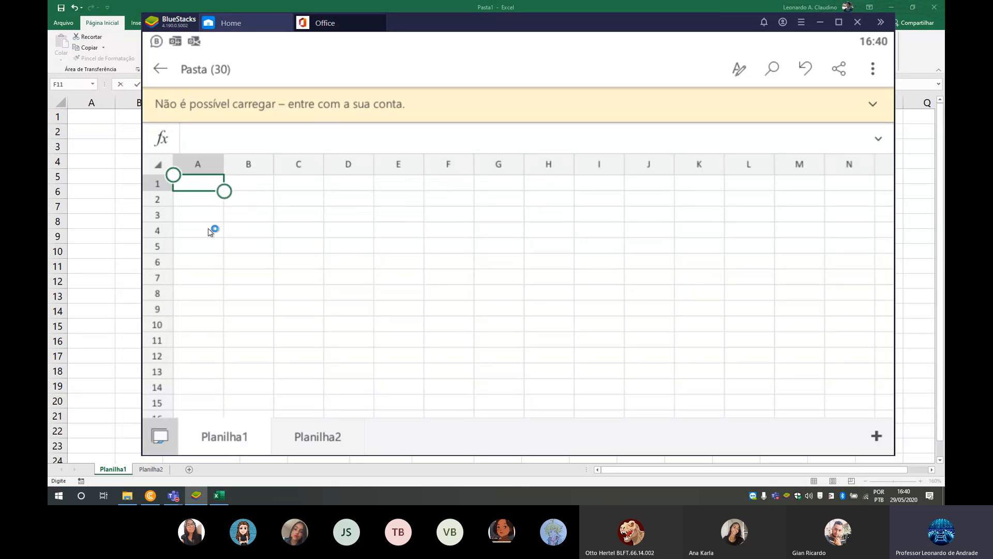
left_click(299, 221)
left_click(296, 243)
type("N")
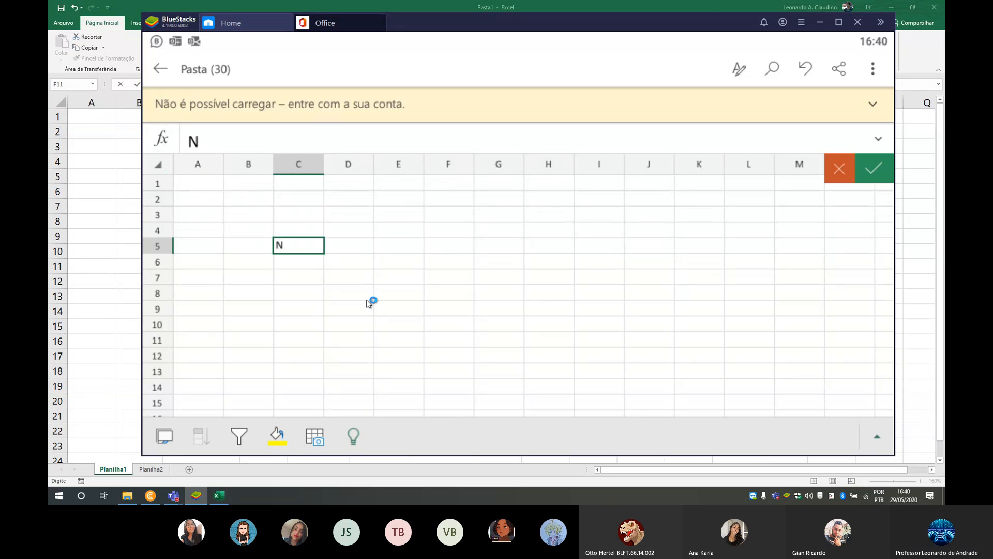
type(" da M")
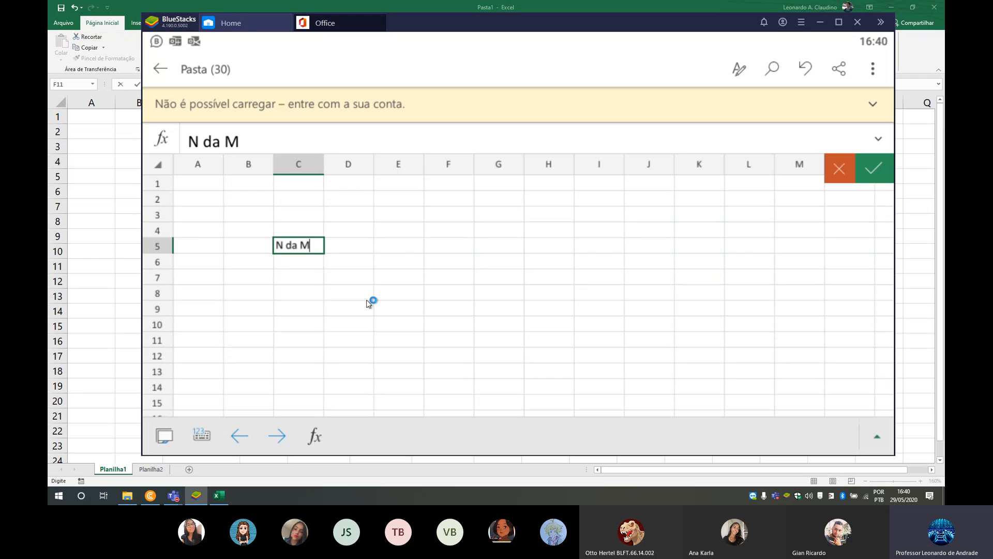
type("atricula")
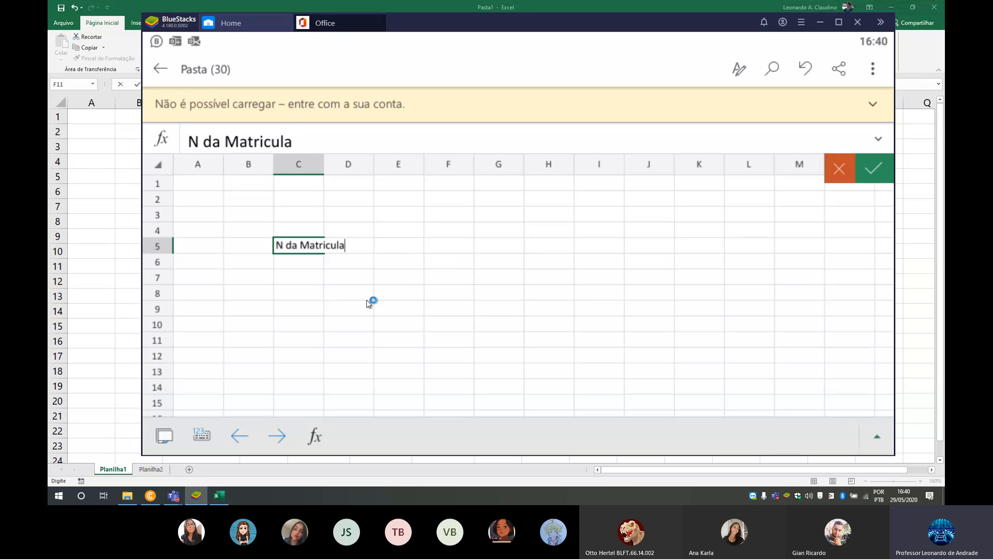
- Autofit the width of column C and enter the label Nome in cell C6
left_click(312, 164)
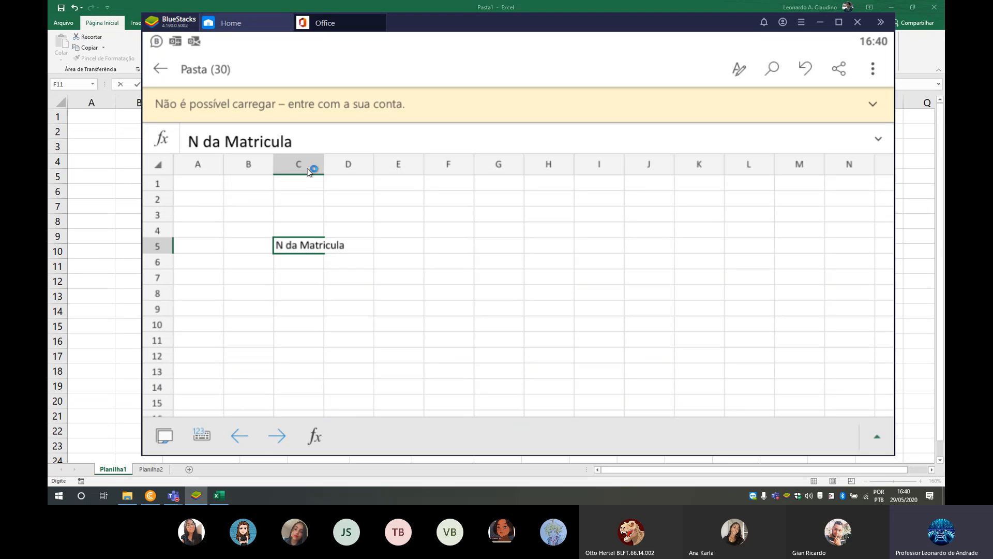
left_click(230, 439)
left_click(311, 263)
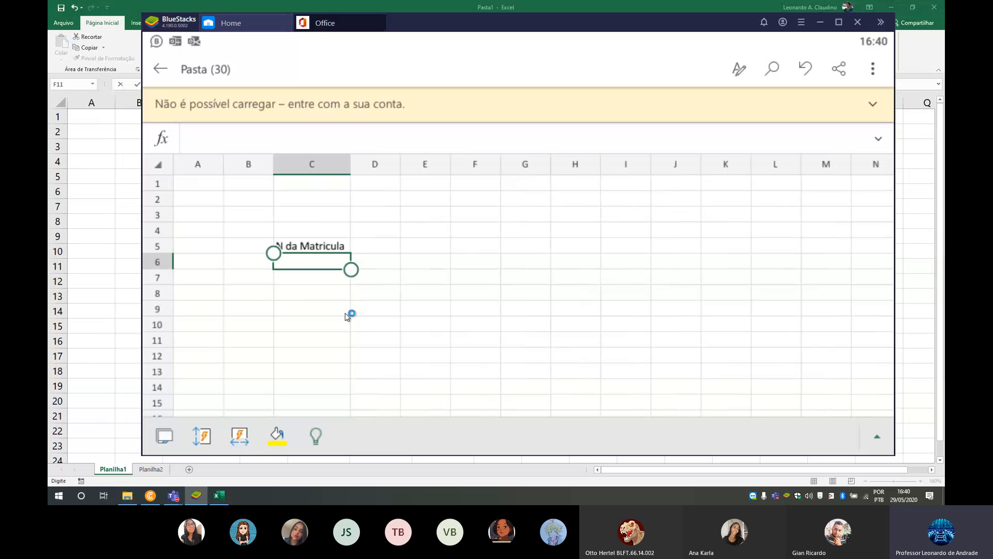
type("Nome")
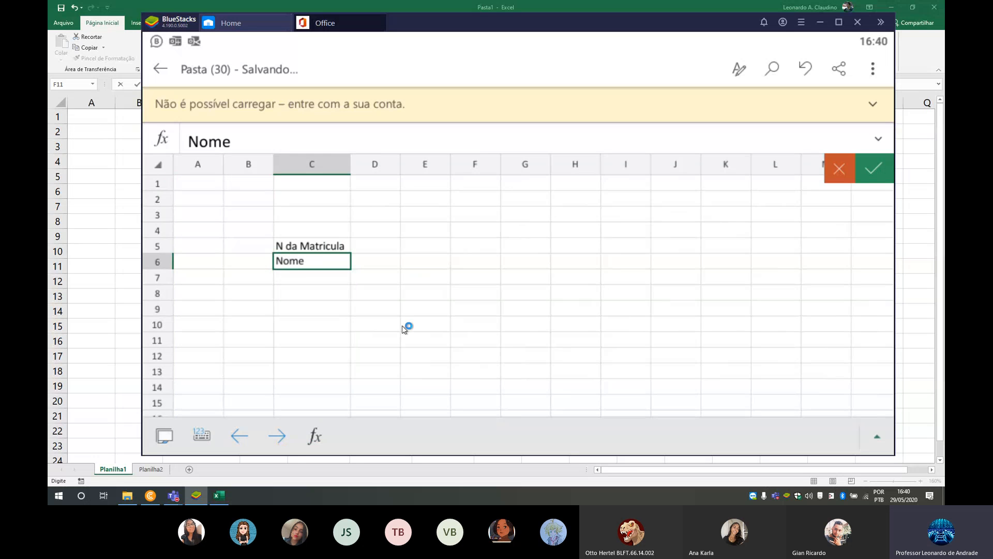
key("Return")
- Merge and center cells E4:G4 above the planned trimester headings
key("Up")
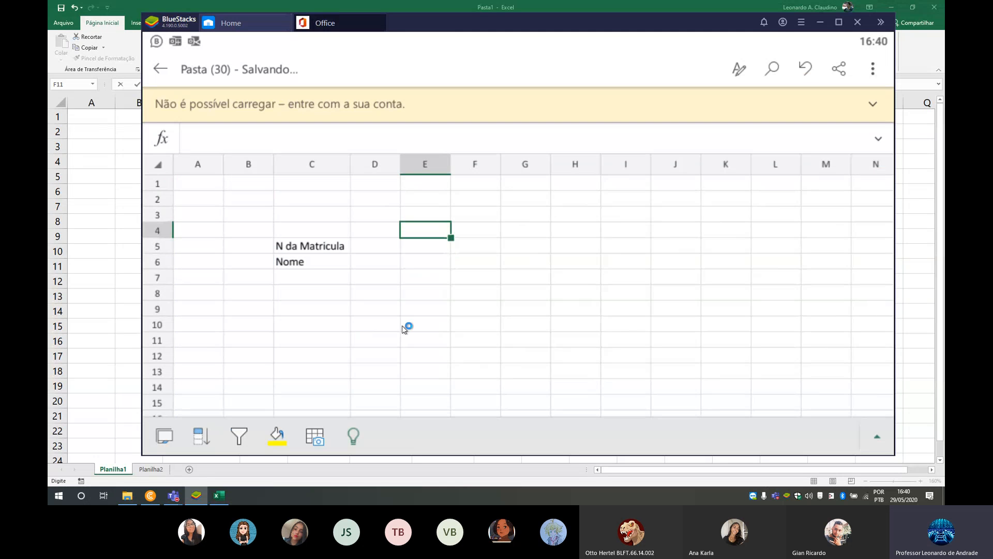
key("shift+Right")
key("shift+Right")
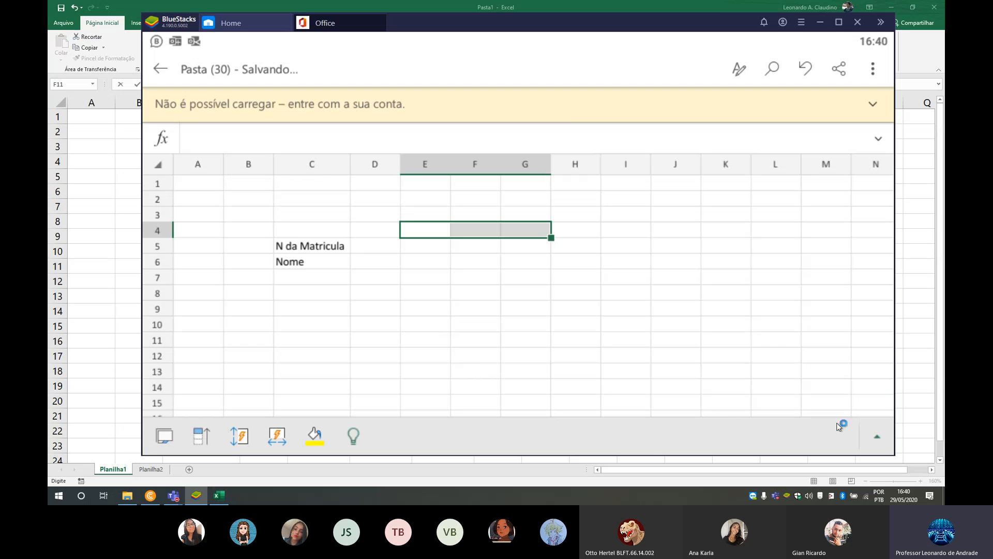
left_click(877, 436)
left_click(241, 389)
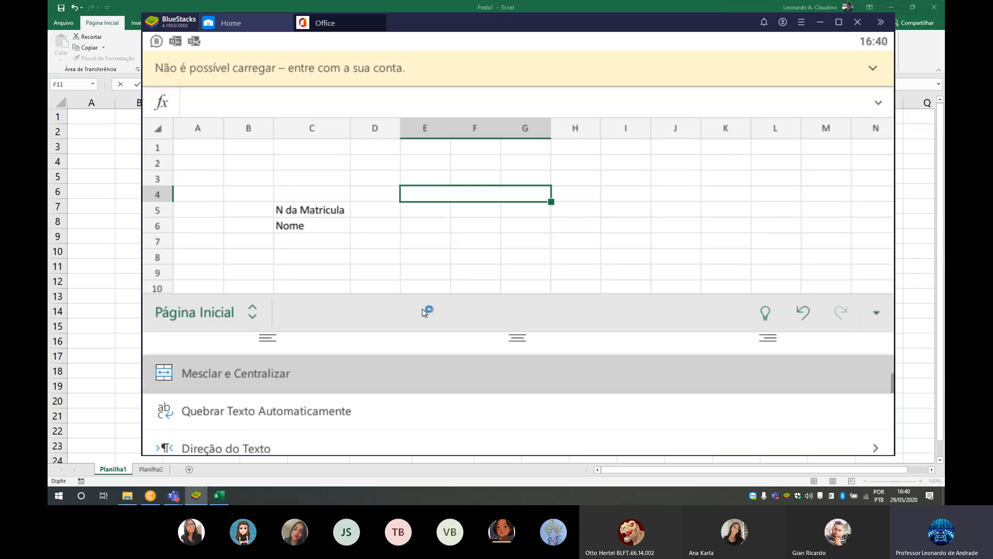
- Enter the headings 1 Trimestre, 2 Trimestre and 3 Trimestre in cells E5, F5 and G5
left_click(435, 217)
type("1 Trimestre")
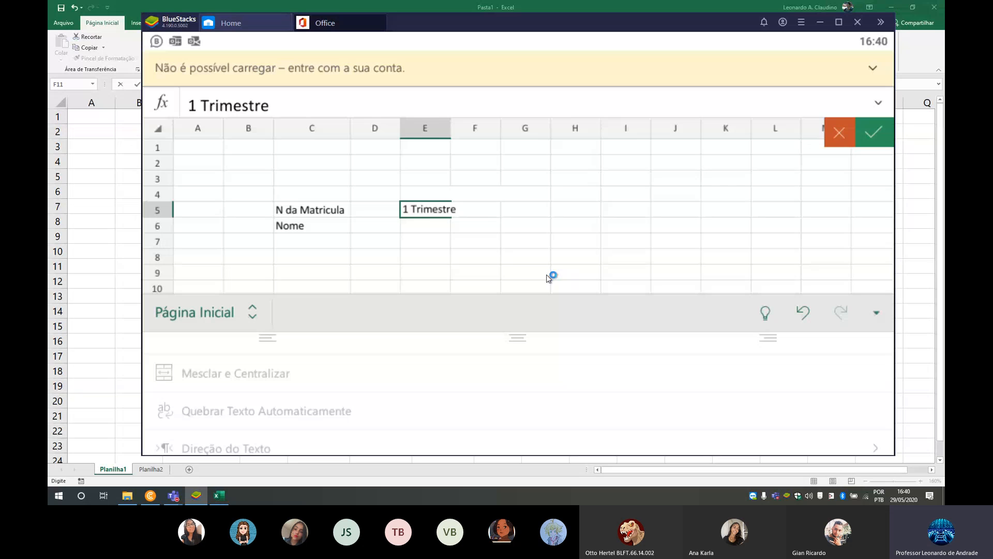
key("Tab")
type("2")
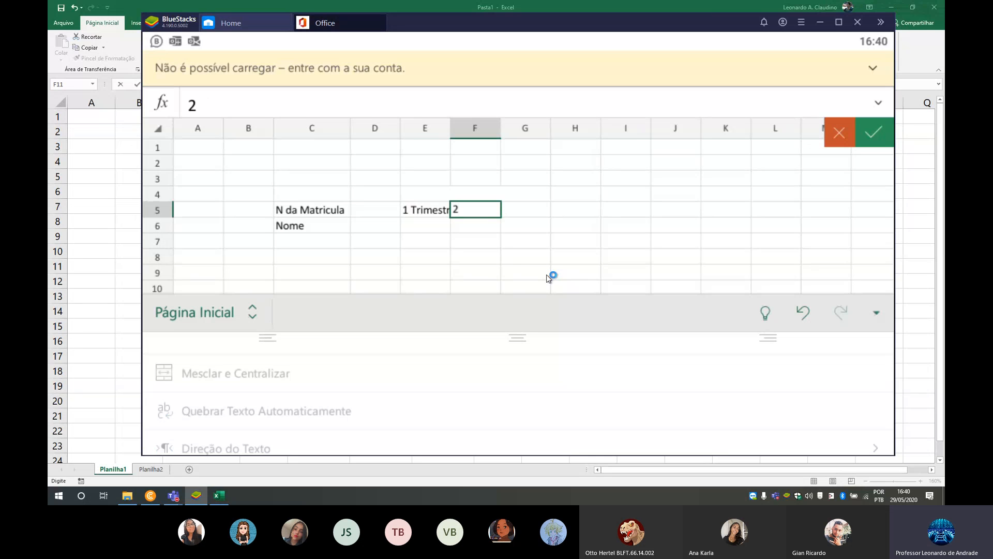
type(" Trimestre")
key("Tab")
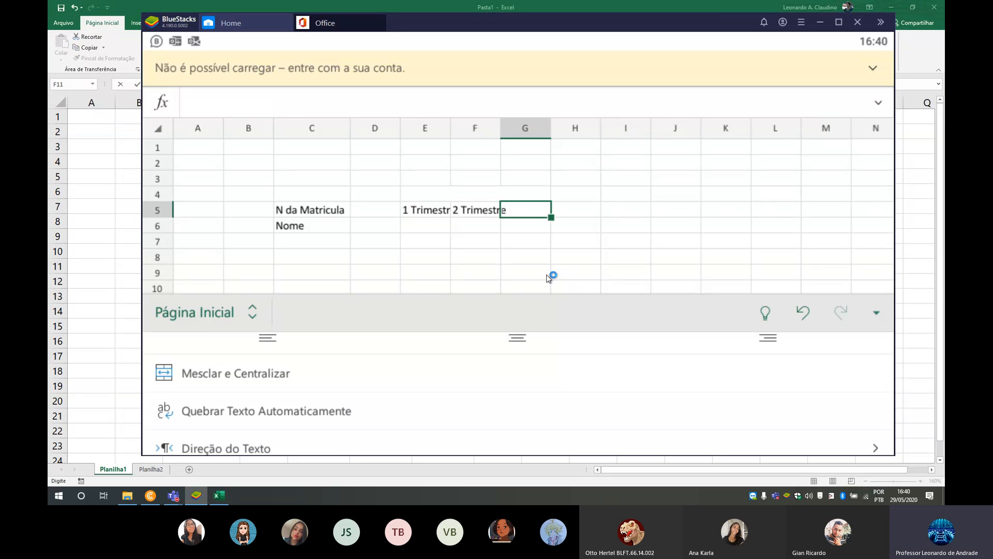
type("3 Trimestre")
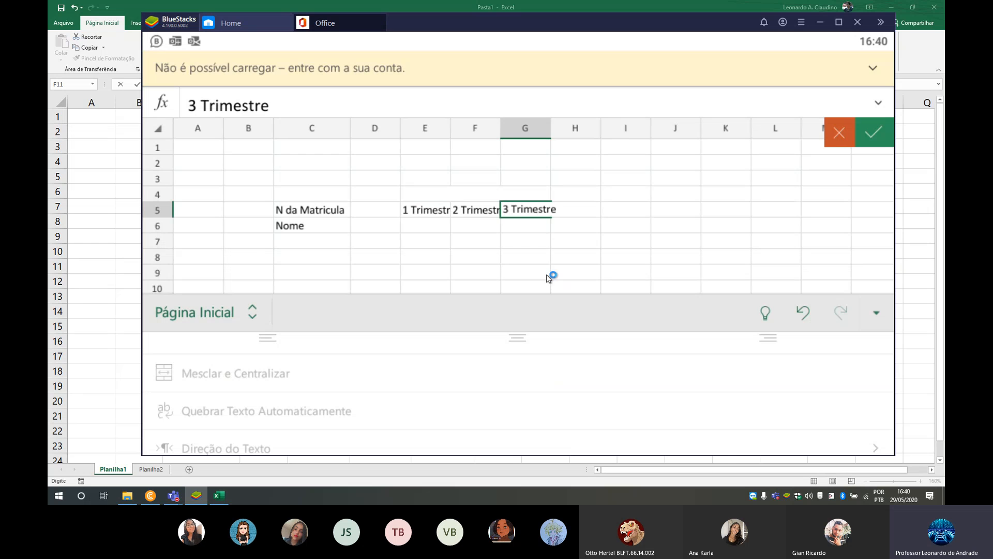
- Autofit the width of columns E to G to their trimester headings
left_click(444, 133)
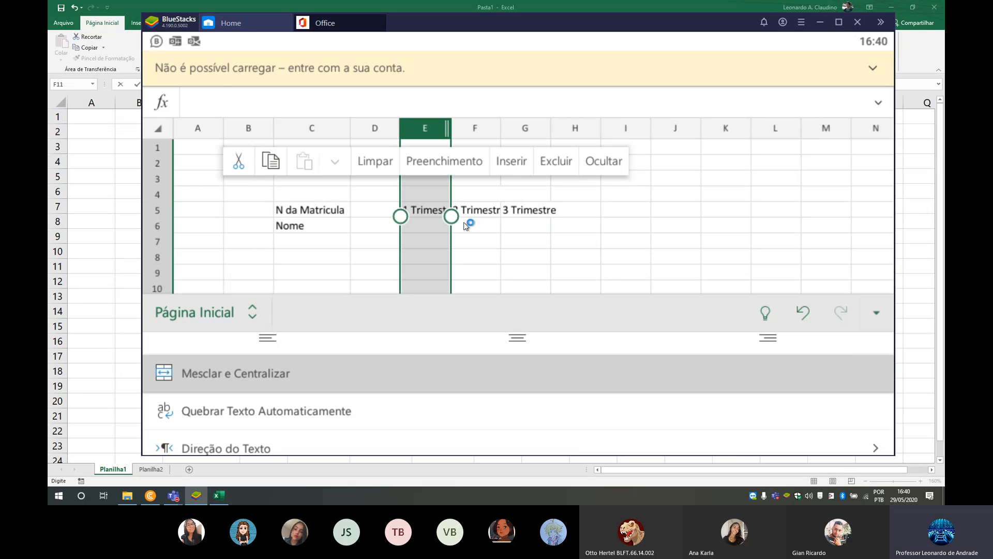
left_click_drag(451, 216, 552, 217)
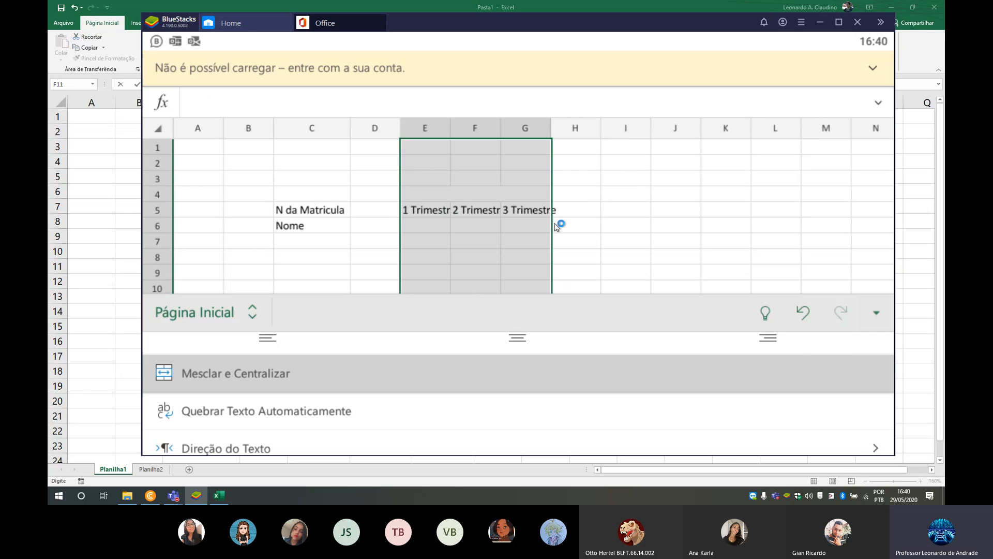
left_click(871, 327)
left_click(285, 438)
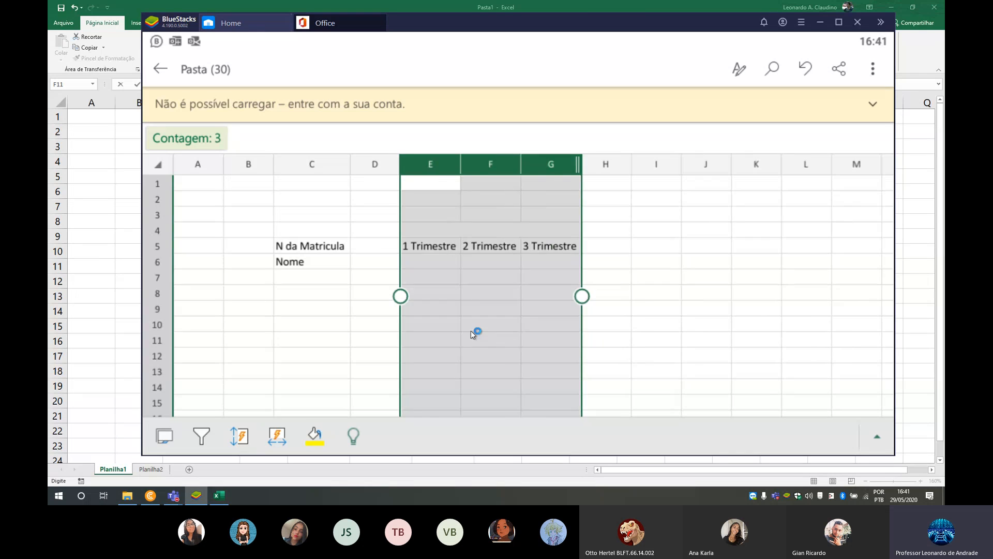
- Enter the heading Situacao in cell H5, beside the 3 Trimestre heading
left_click(510, 280)
left_click(608, 251)
type("S")
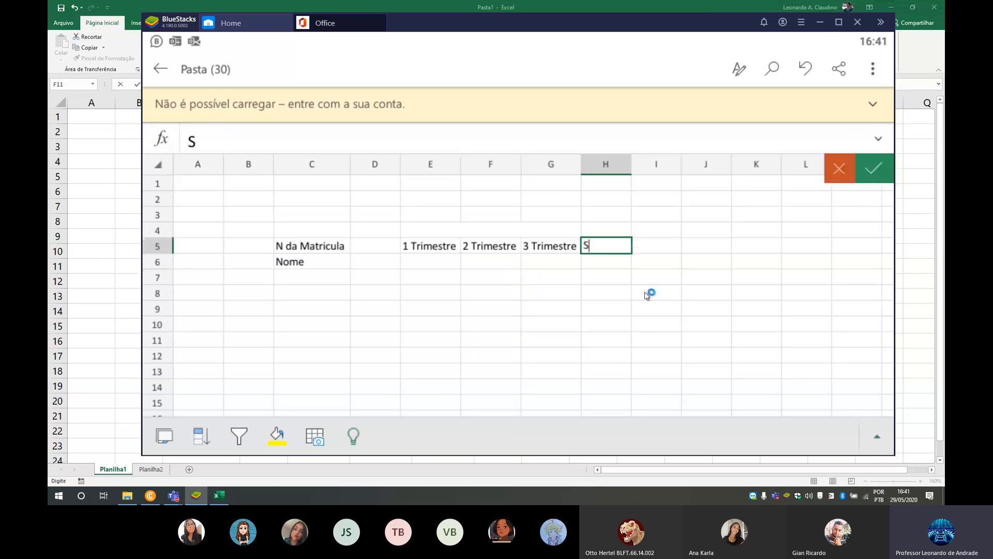
type("itua;'ao")
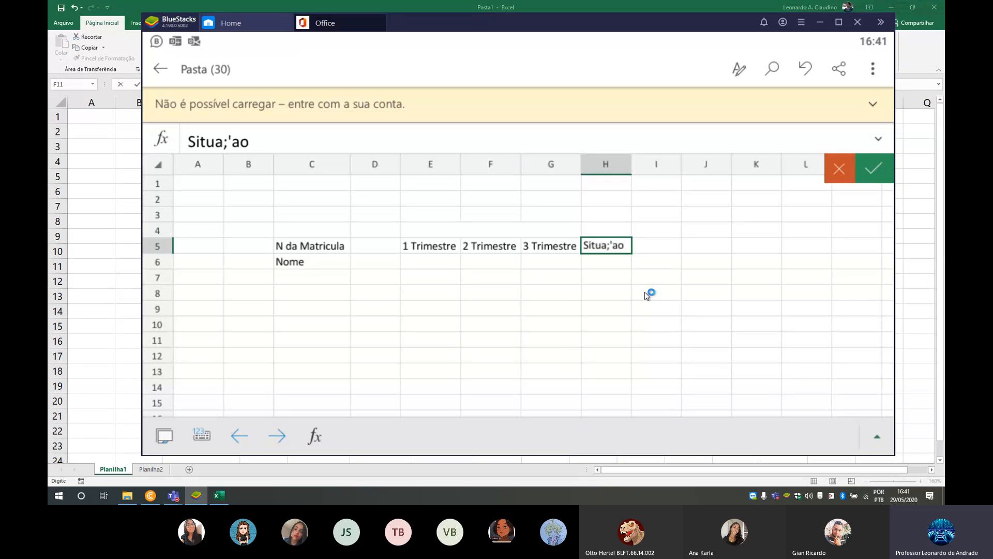
key("BackSpace")
key("BackSpace")
key("BackSpace")
key("BackSpace")
type("cao")
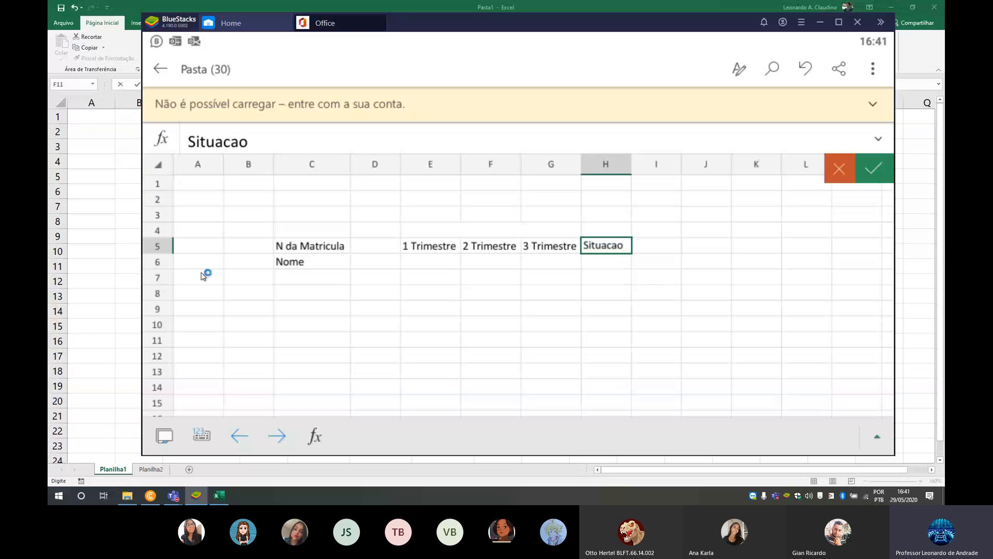
left_click(334, 283)
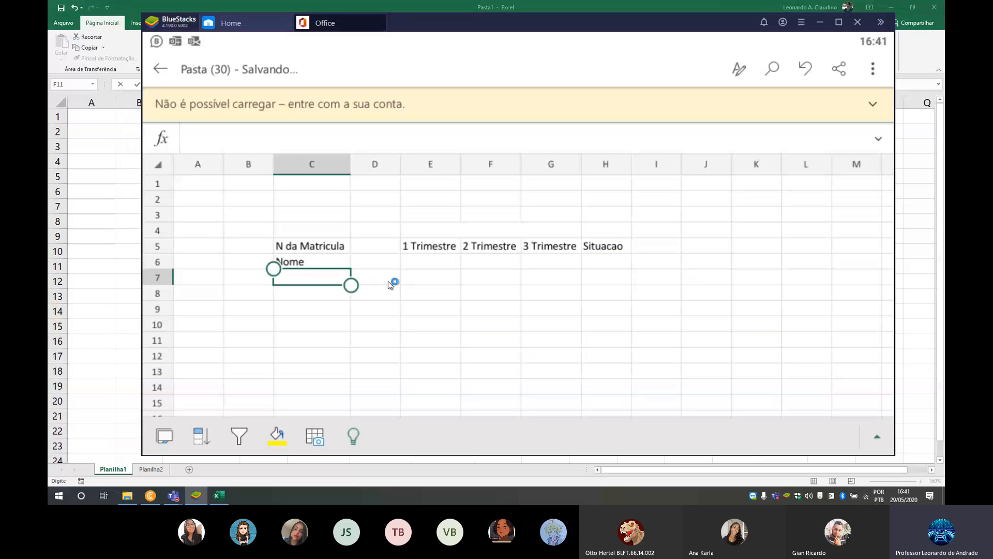
- Start a PROCV formula in cell D6 with D5 as the lookup value and the whole Planilha2 sheet as the table array
left_click(383, 263)
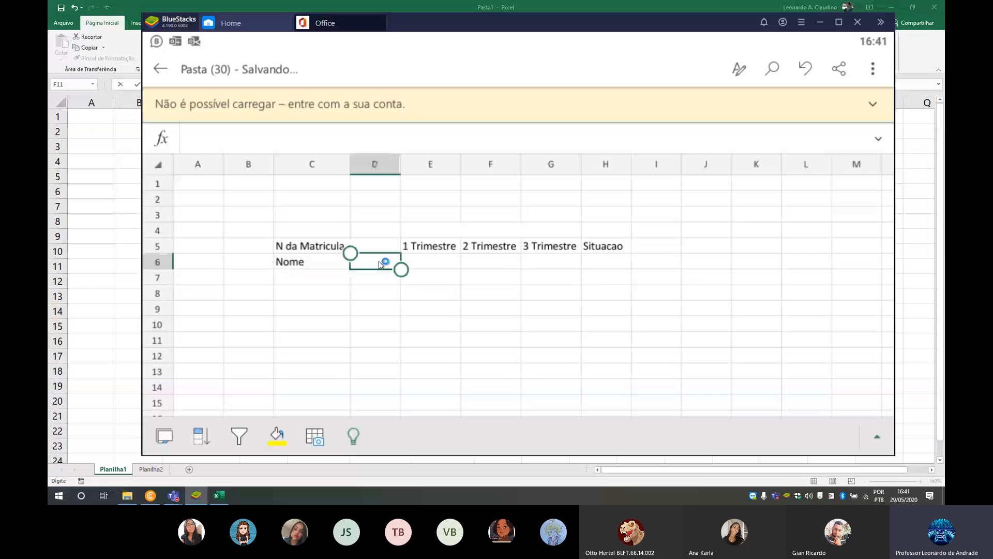
left_click(174, 139)
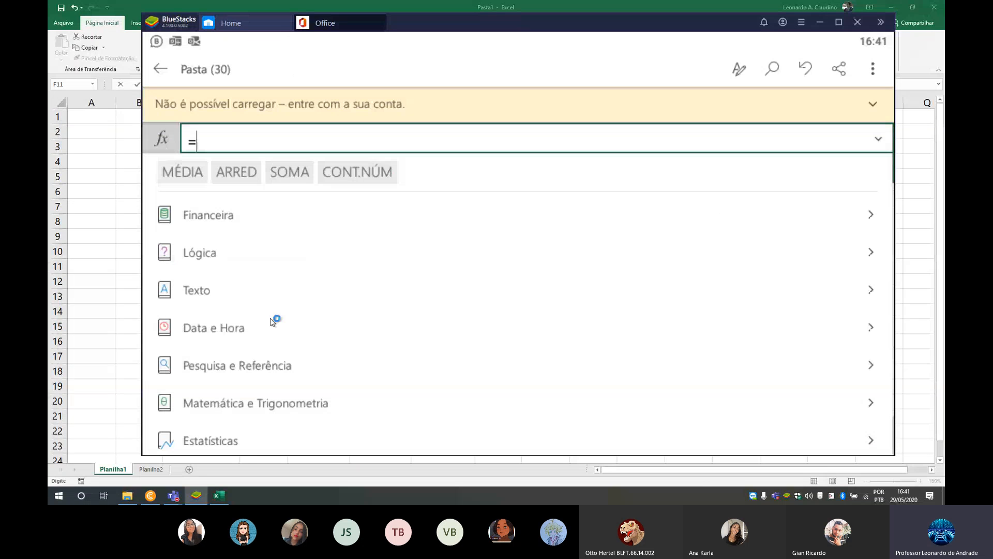
type("proc")
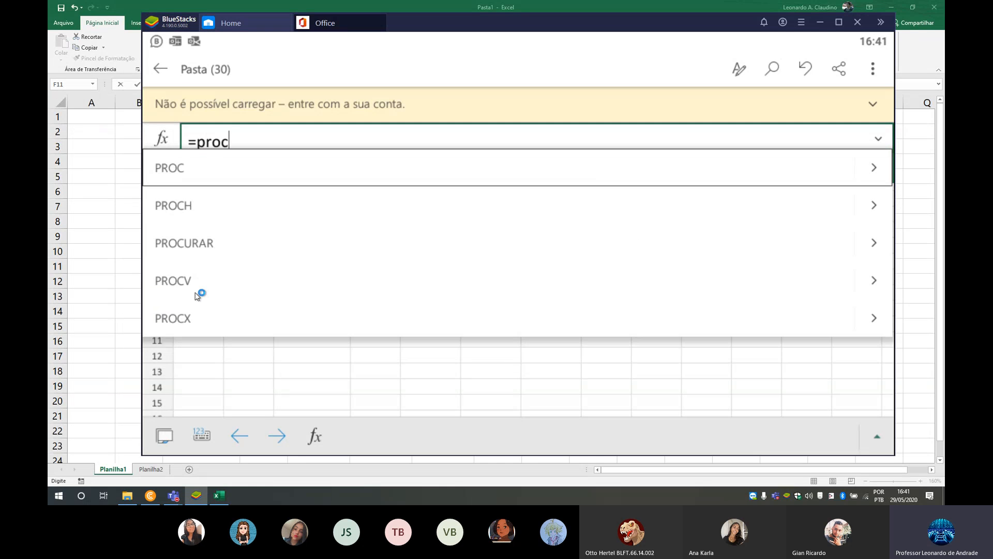
left_click(175, 288)
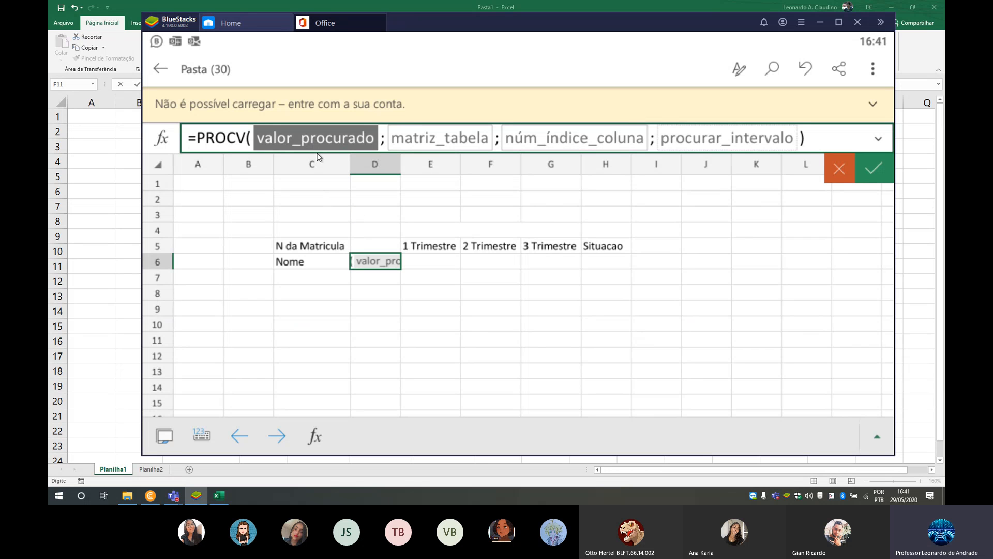
left_click(383, 247)
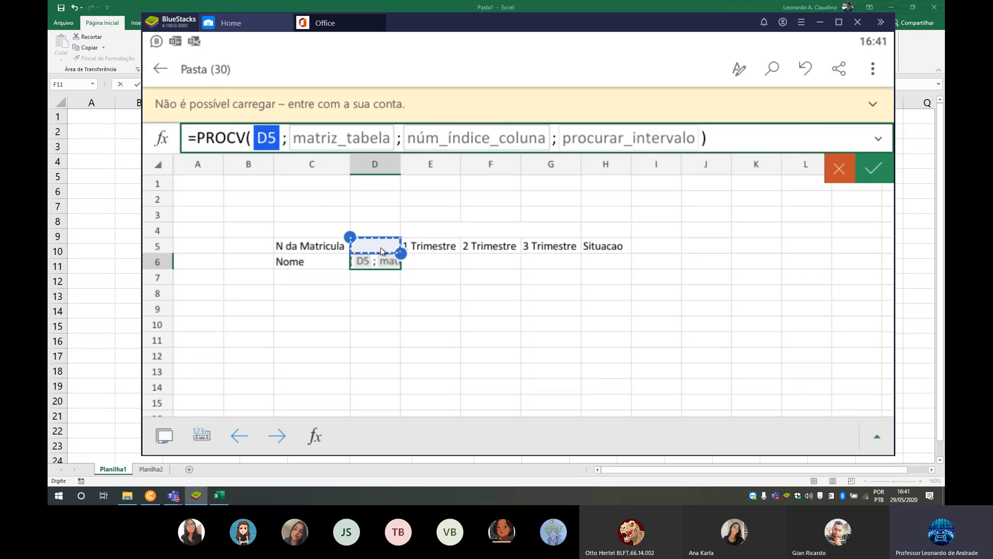
left_click(328, 141)
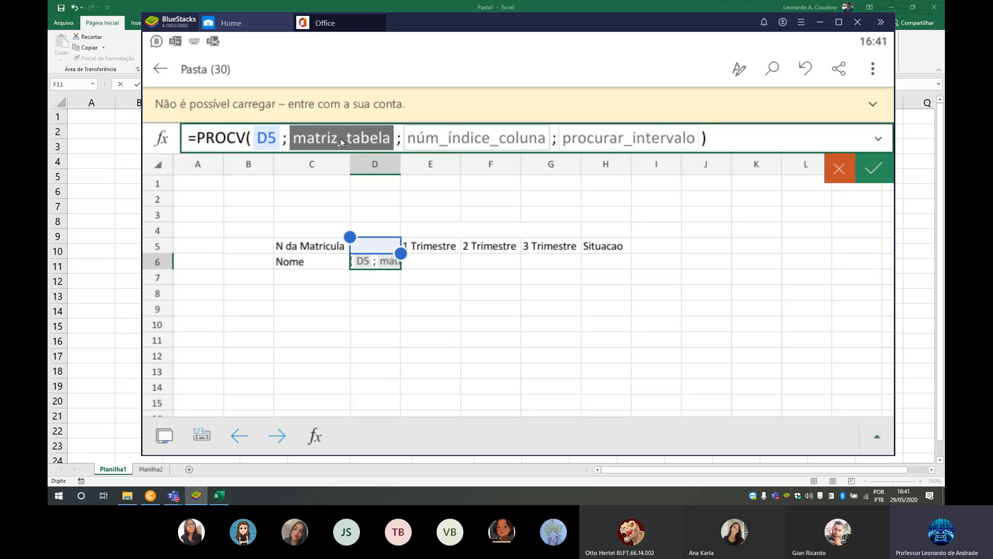
left_click(165, 439)
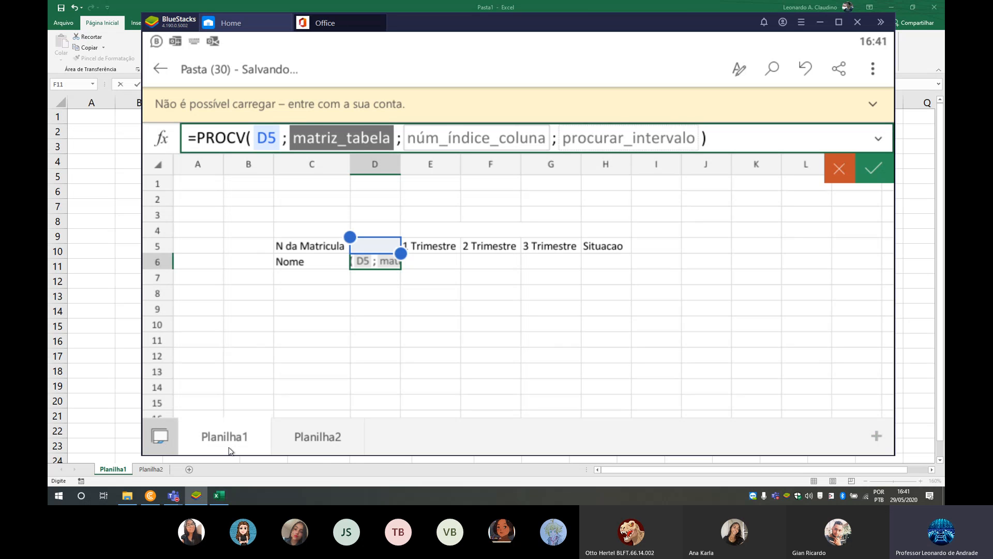
left_click(317, 438)
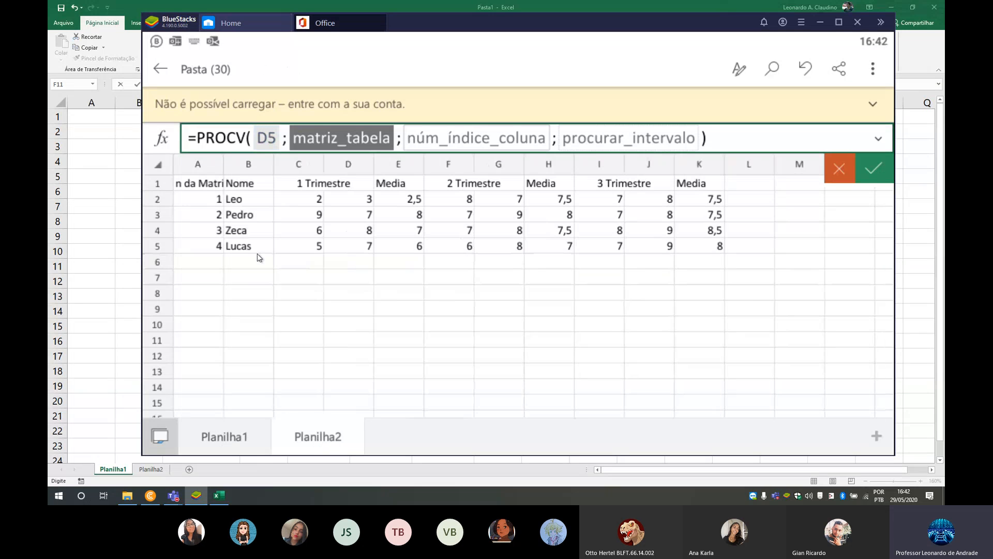
left_click(158, 166)
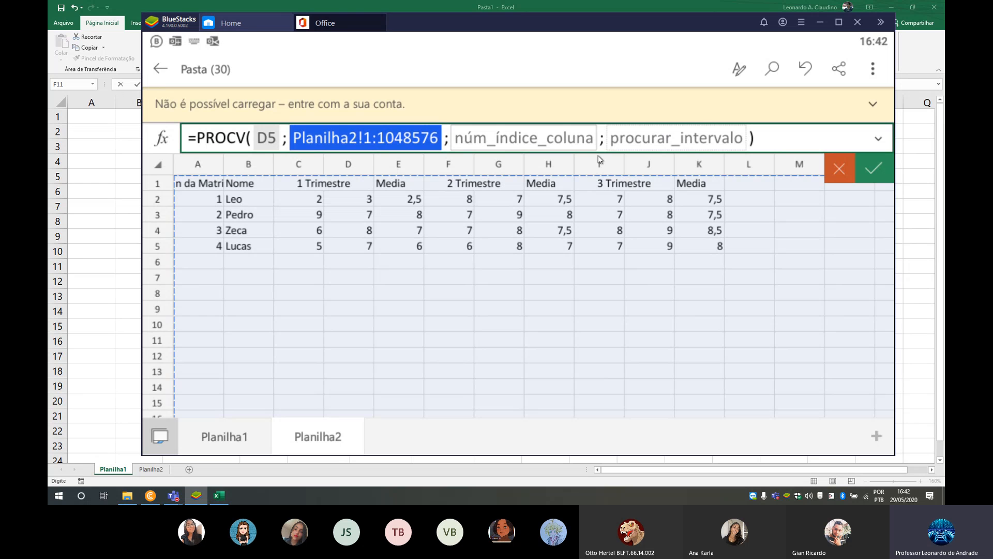
- Complete the PROCV formula in D6 with column index 2 and falso as the range lookup
left_click(558, 137)
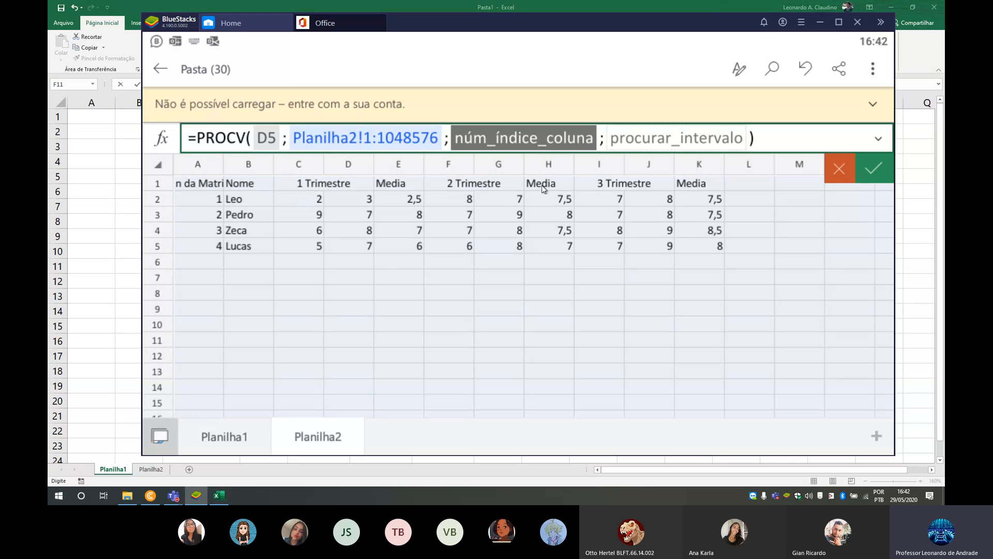
type("2")
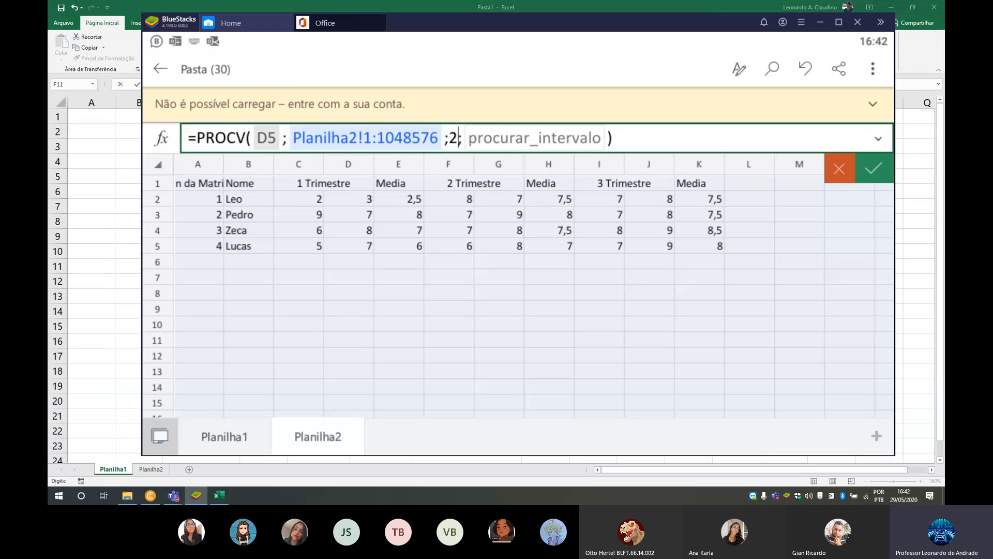
left_click(565, 141)
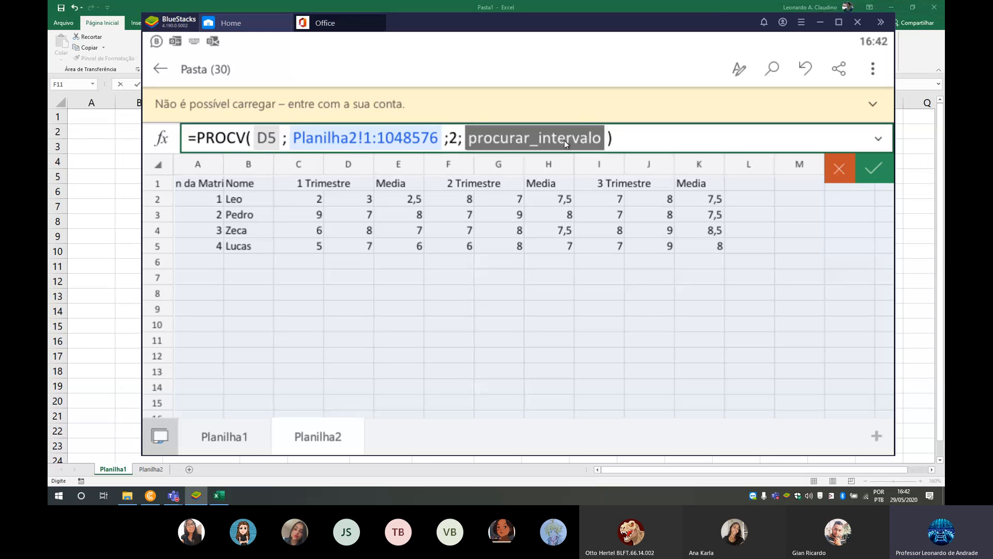
type("falso")
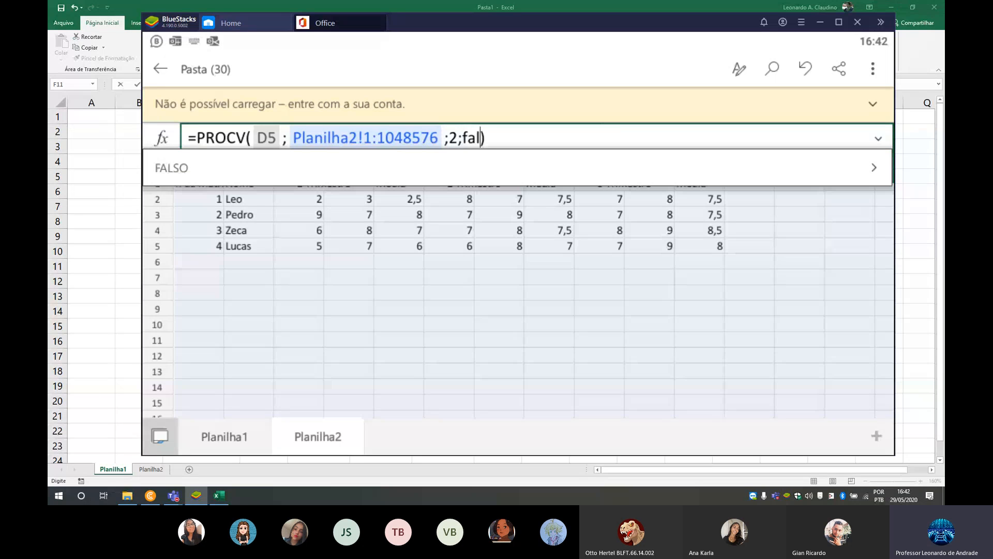
left_click(797, 208)
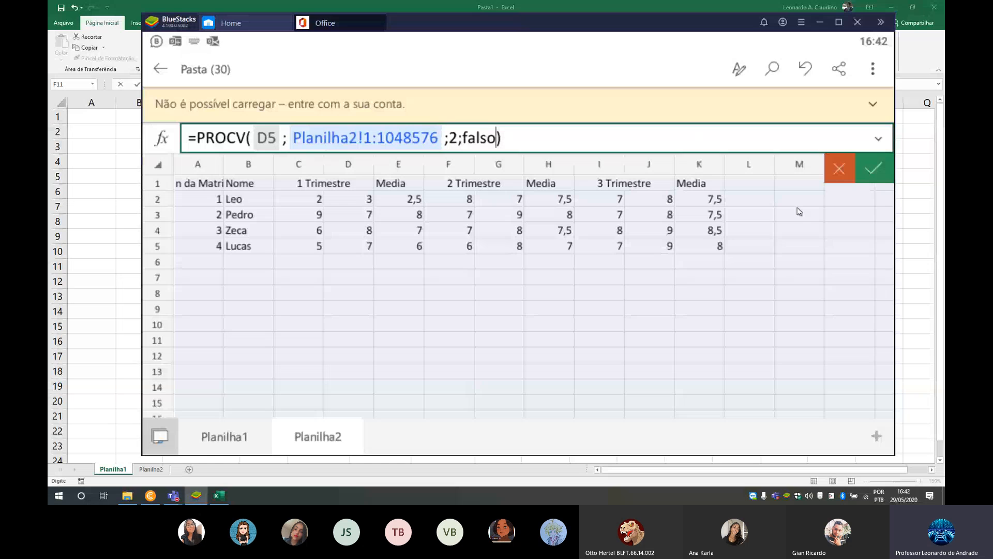
left_click(872, 173)
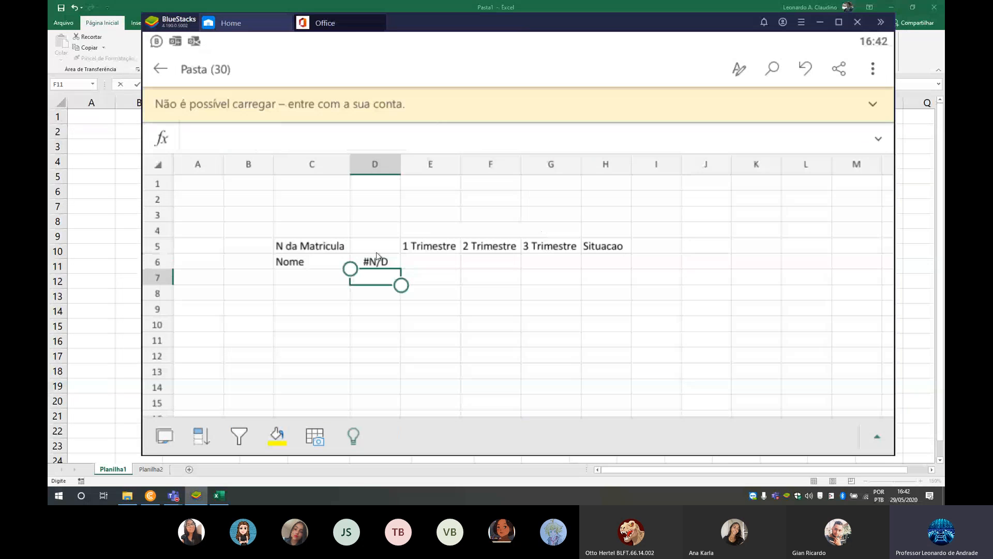
- Test the name lookup by entering 1, 2, 3 and 4 in turn in cell D5, and clear the cell
left_click(377, 252)
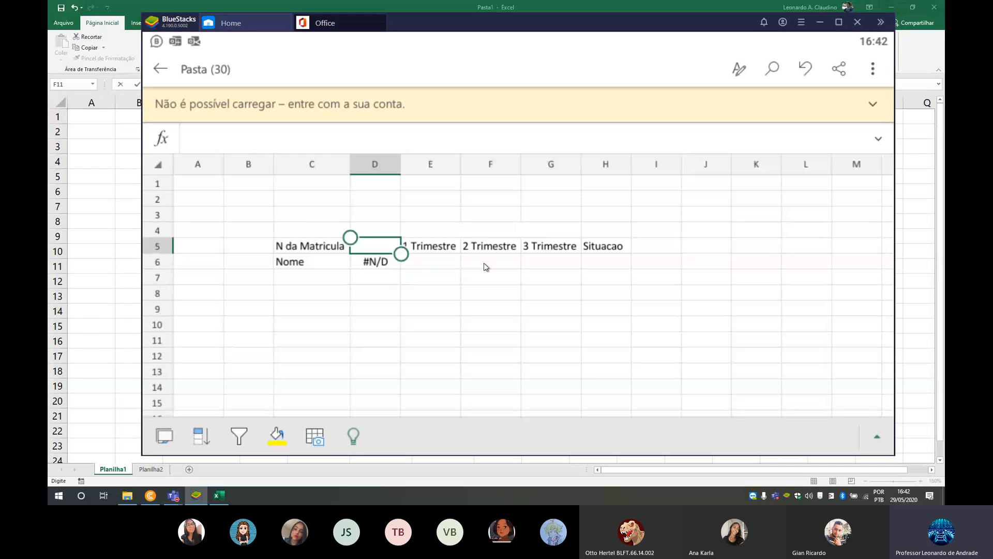
type("1")
key("Tab")
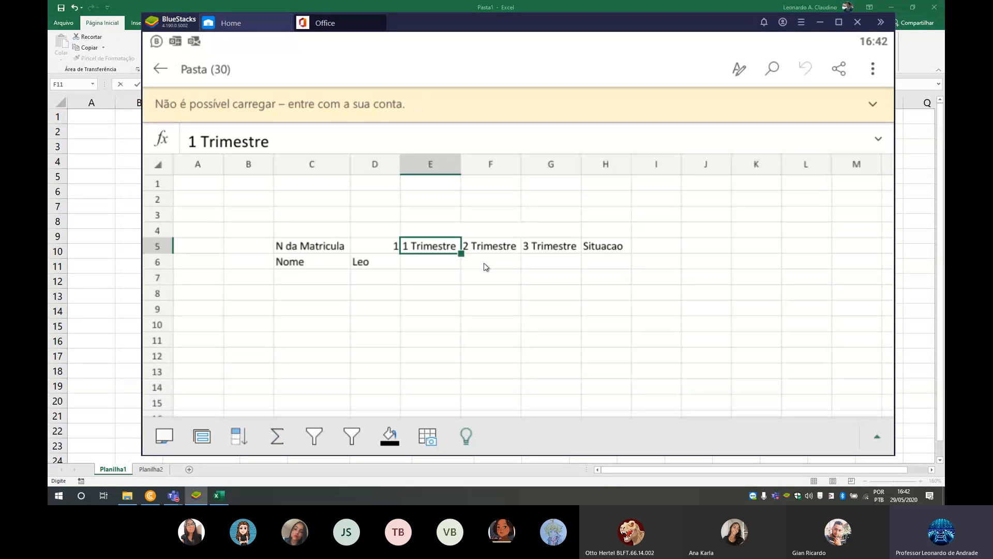
key("Left")
type("2")
key("Tab")
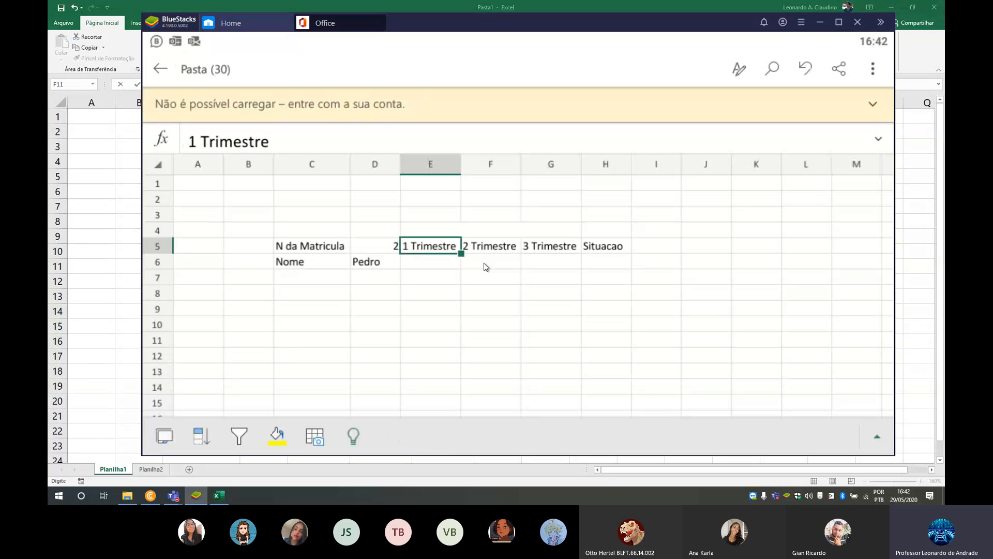
key("Left")
type("3")
key("Tab")
key("Left")
type("4")
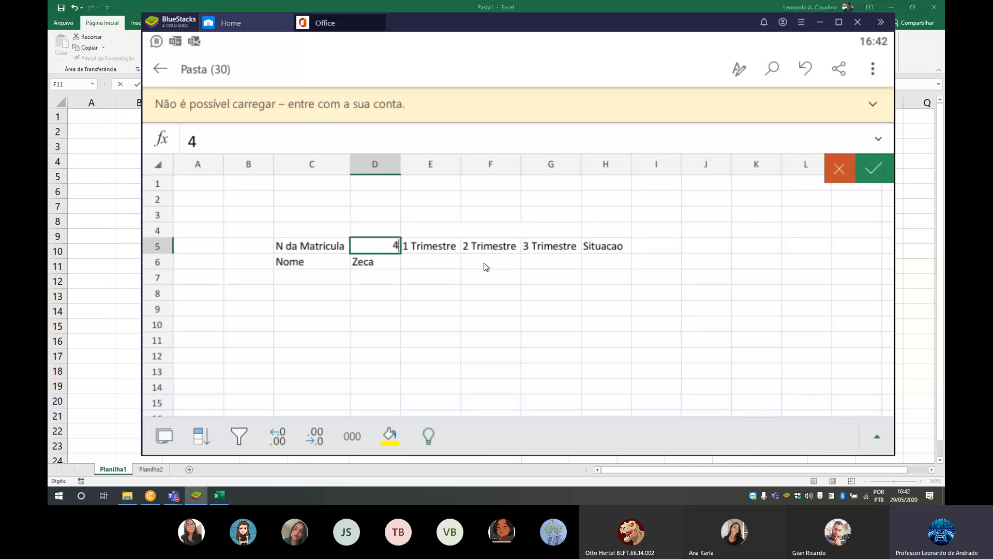
key("Tab")
key("Left")
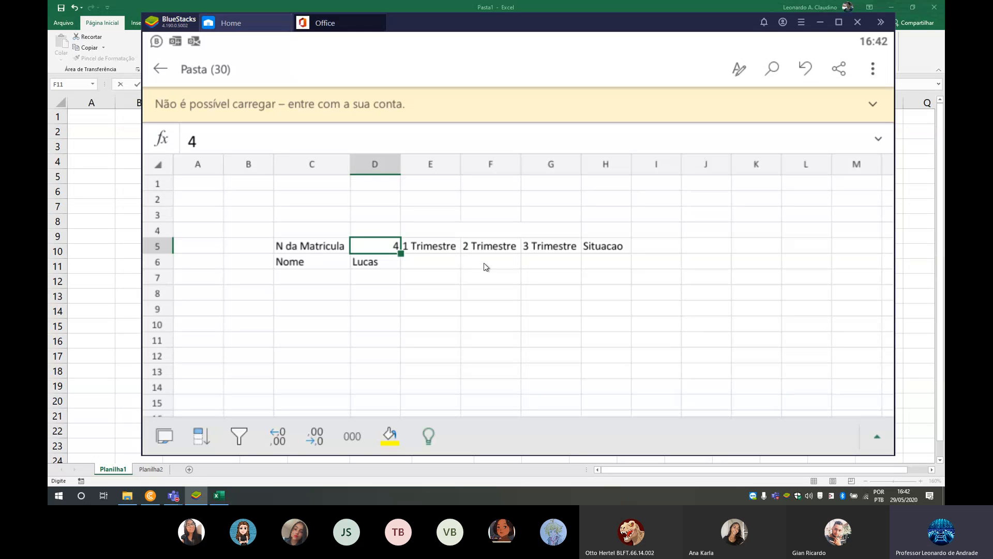
key("Tab")
key("Left")
key("Delete")
- Start a PROCV formula in cell E6 with D5 as the lookup value and the whole Planilha2 sheet as the table array
key("Down")
key("Right")
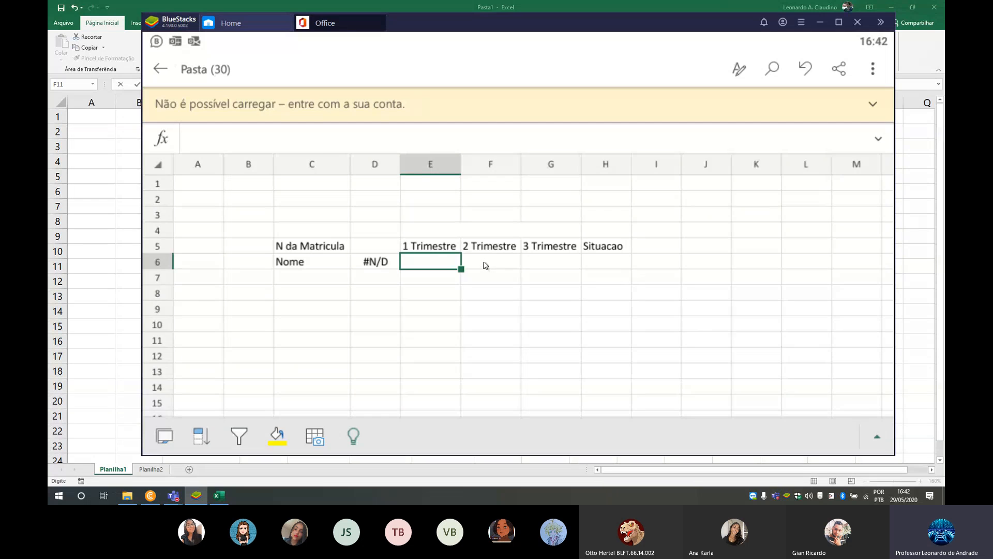
left_click(162, 138)
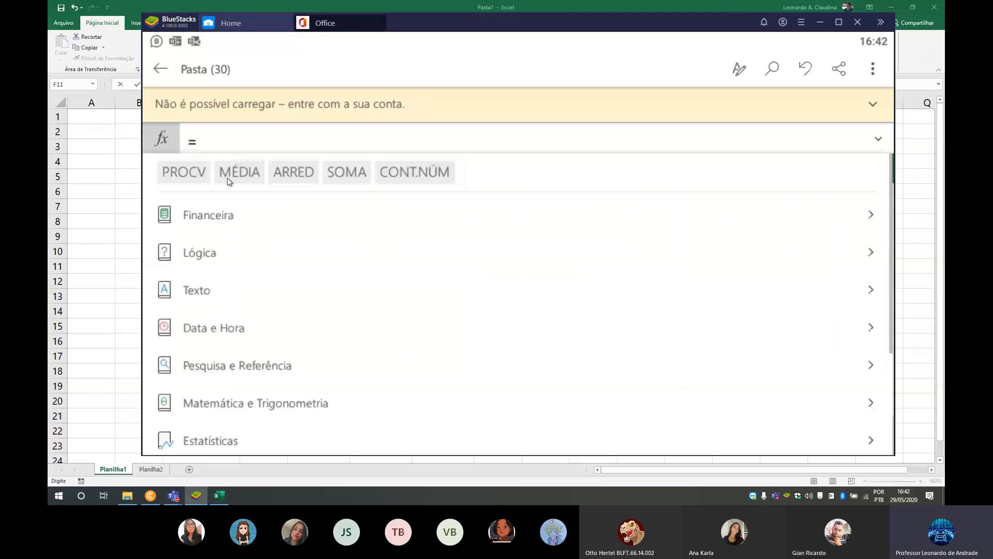
left_click(185, 172)
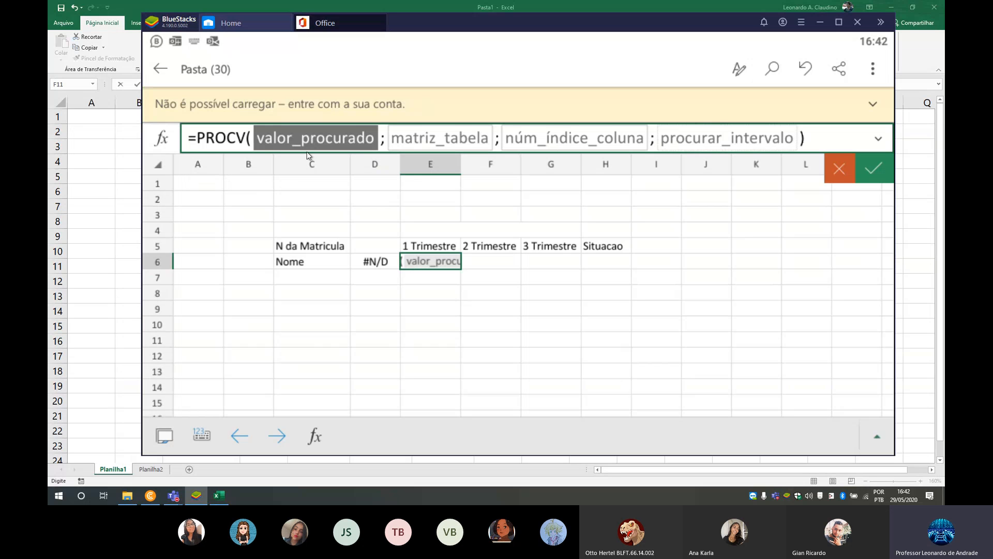
left_click(374, 248)
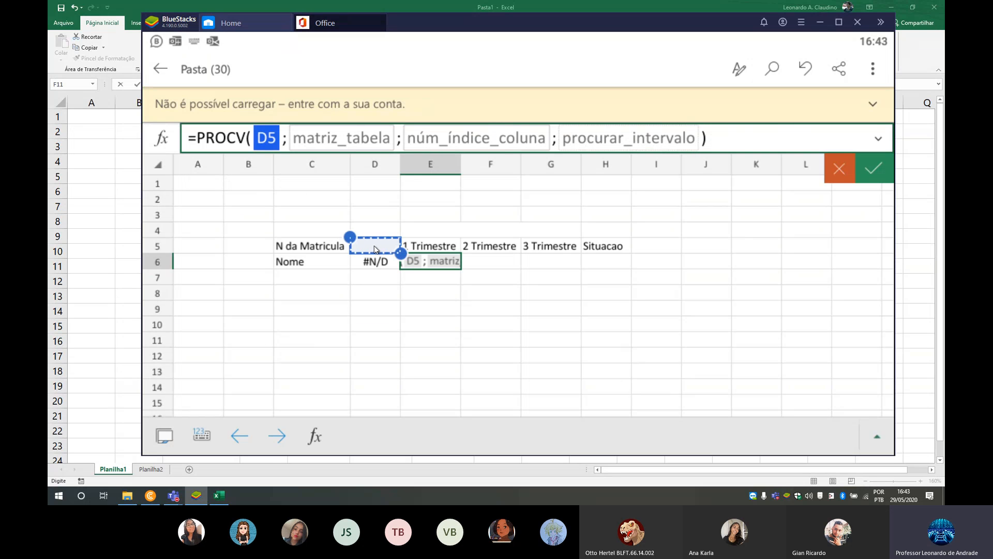
left_click(337, 140)
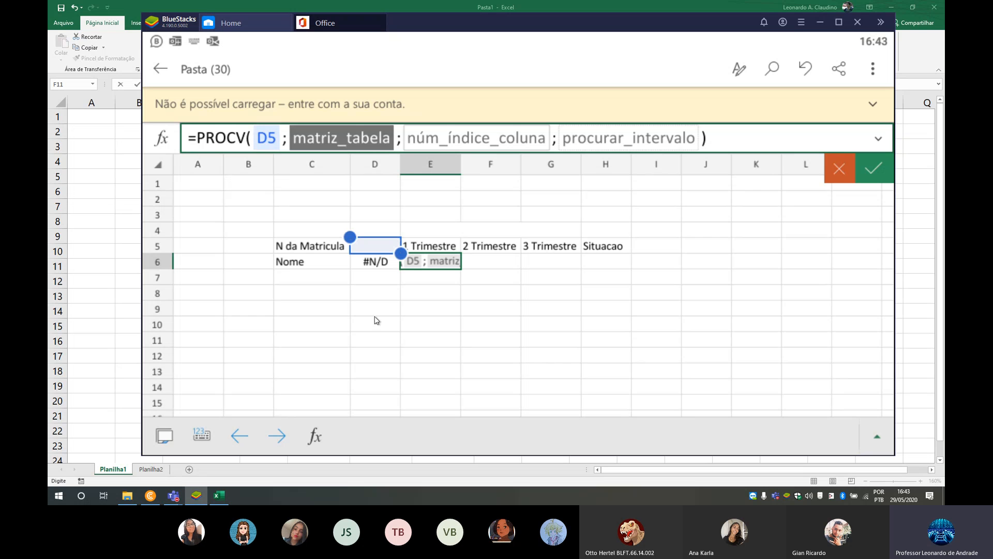
left_click(164, 437)
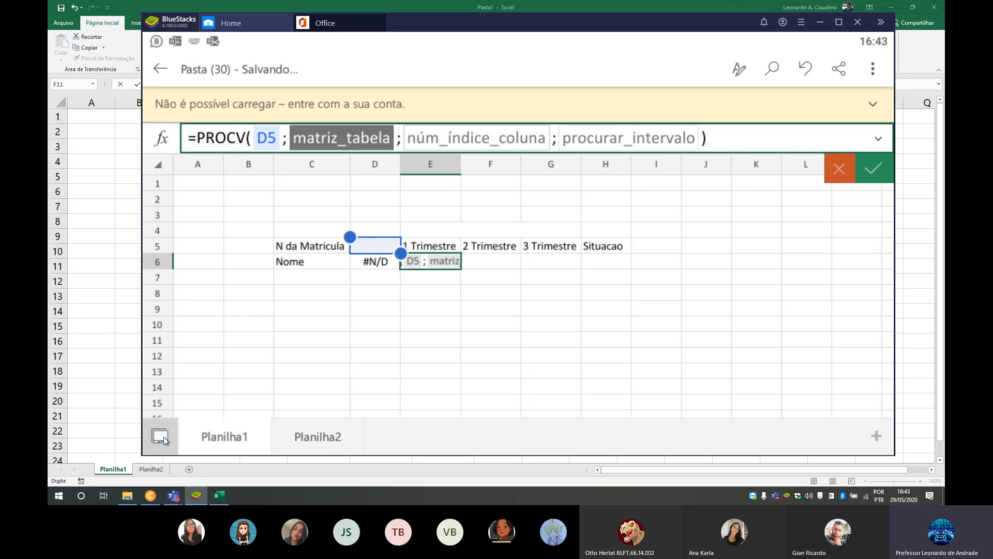
left_click(331, 438)
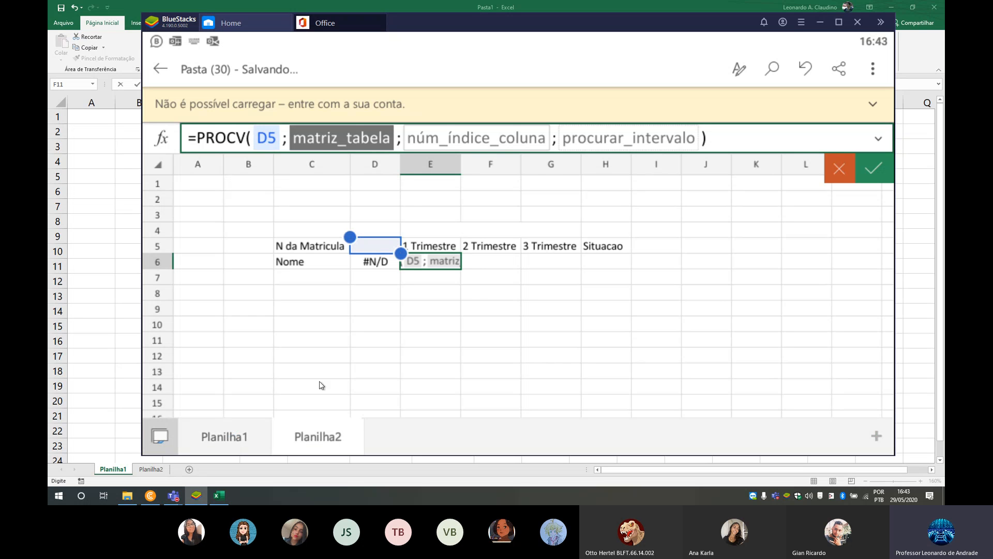
left_click(159, 165)
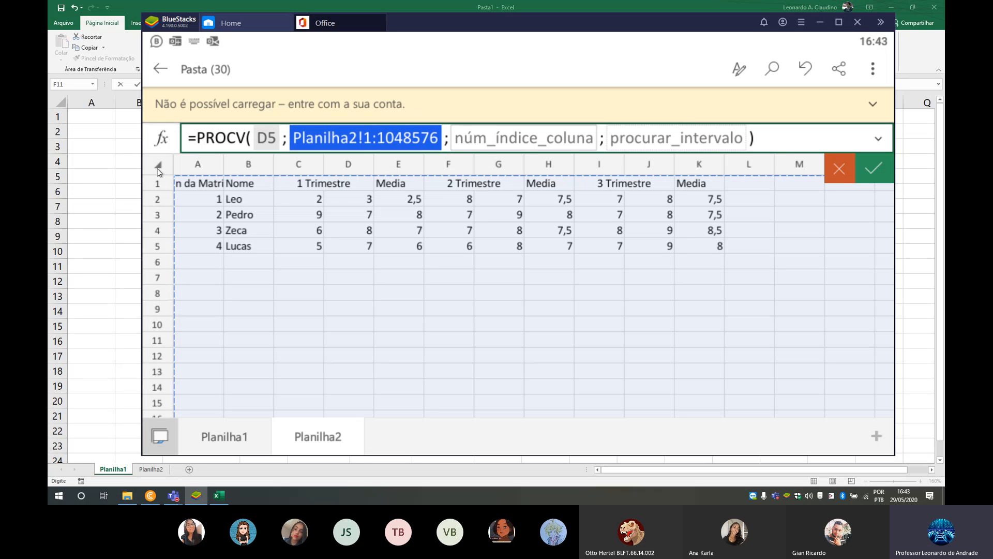
- Complete the PROCV formula in E6 with column index 5 and falso as the range lookup
left_click(485, 138)
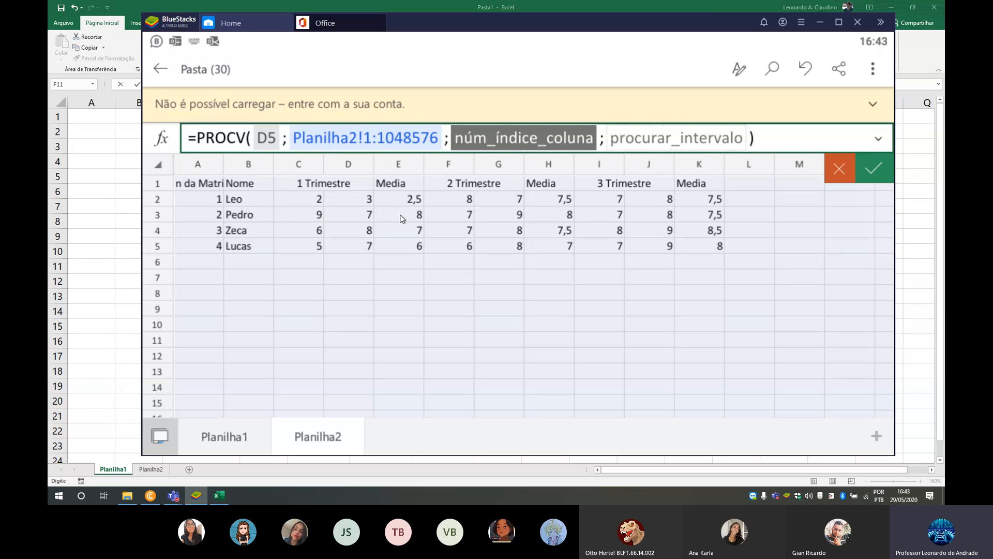
type("5;")
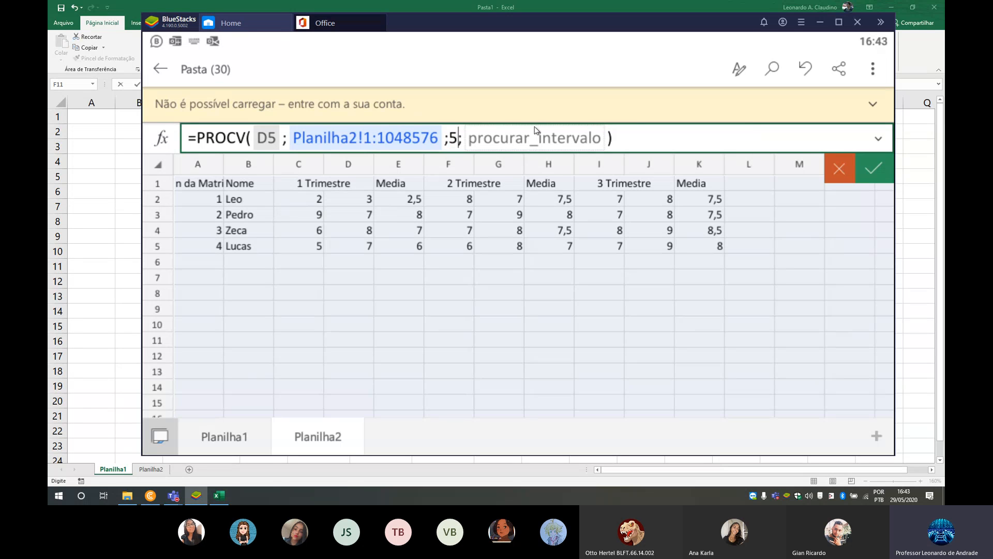
type("falso")
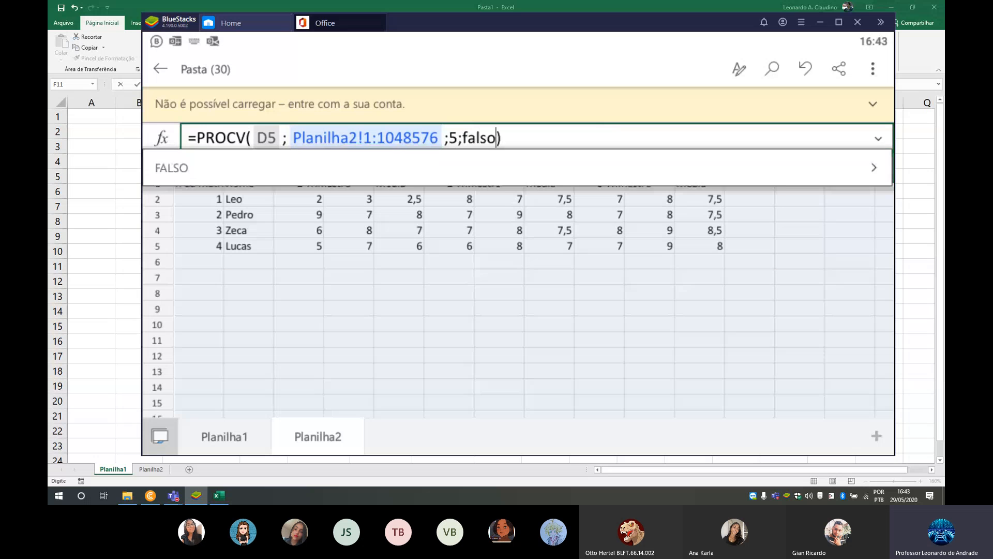
left_click(839, 220)
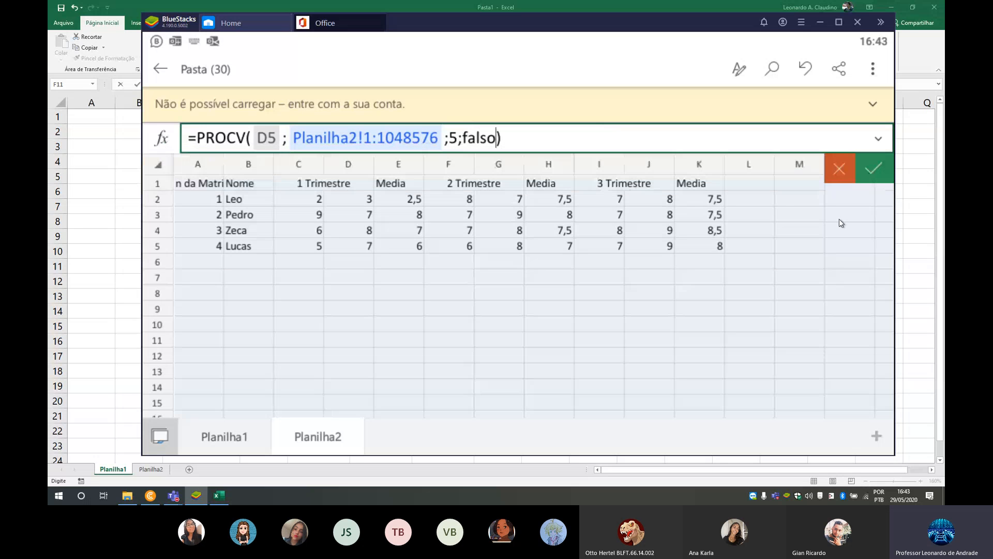
left_click(871, 166)
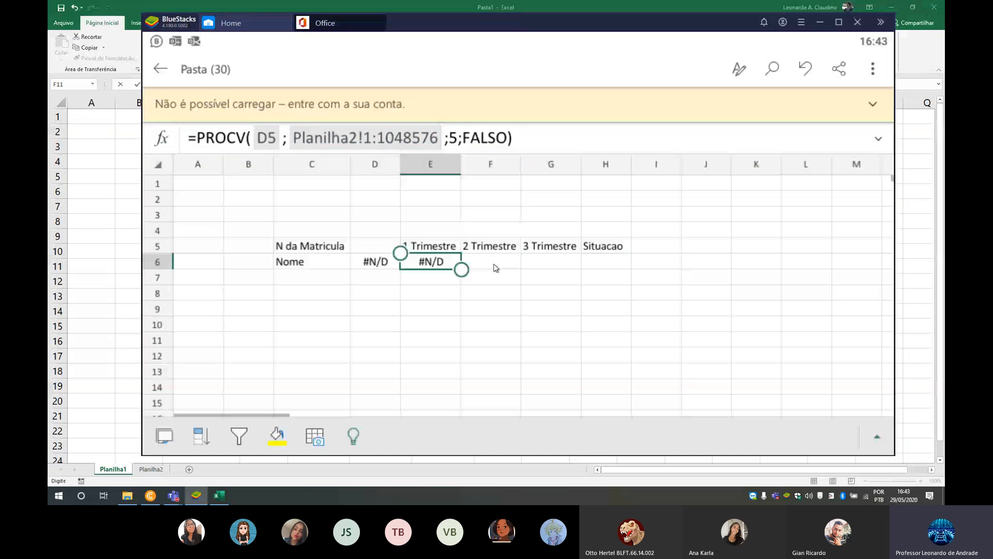
- Start a PROCV formula in cell F6 with D5 as the lookup value and the whole Planilha2 sheet as the table array
left_click(494, 265)
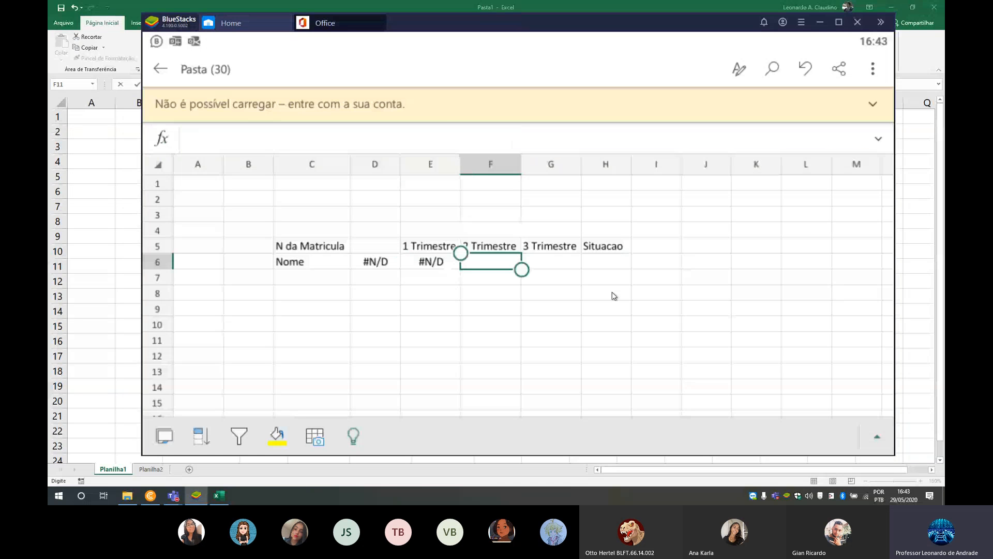
left_click(162, 139)
left_click(184, 171)
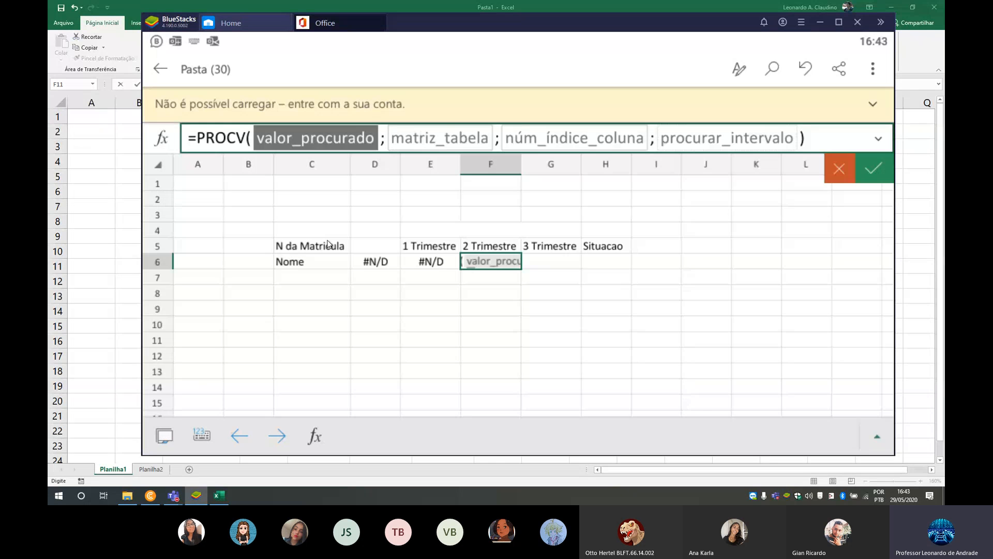
left_click(382, 250)
left_click(351, 137)
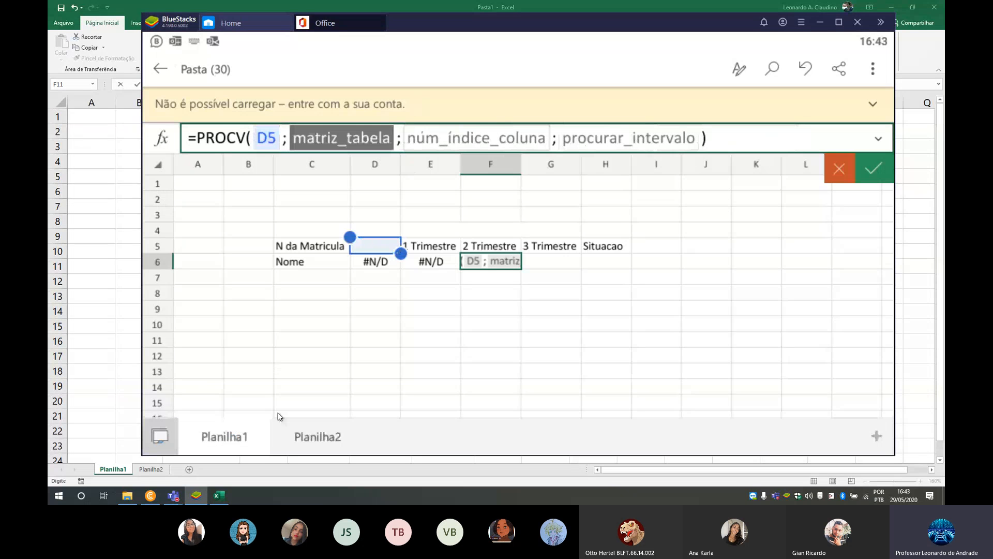
left_click(318, 436)
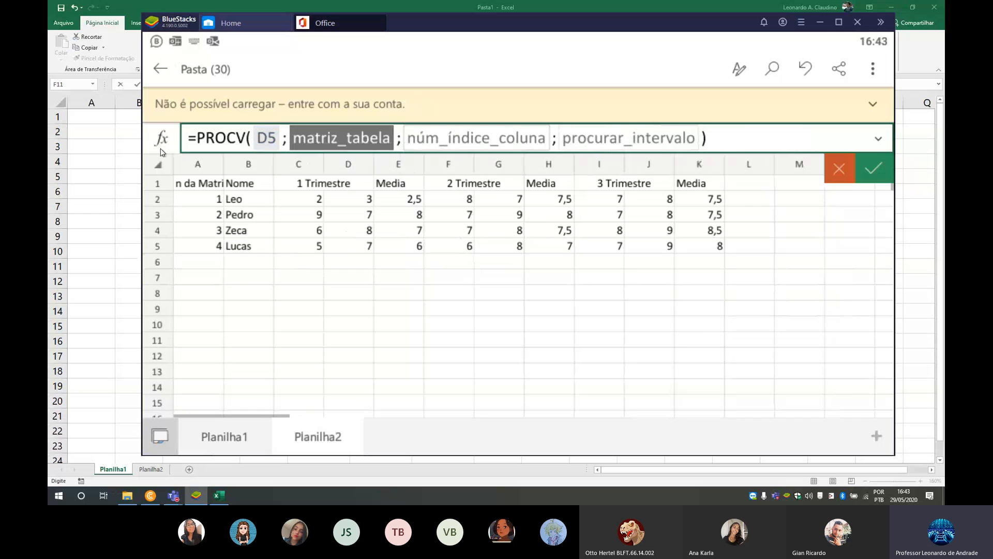
left_click(158, 165)
- Complete the PROCV formula in F6 with column index 8 and falso as the range lookup
left_click(489, 143)
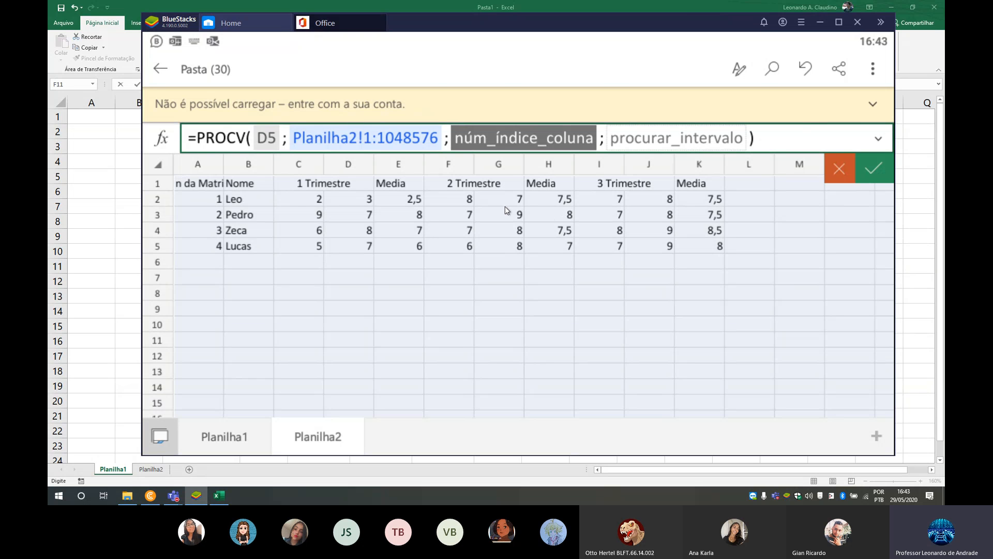
type("8;")
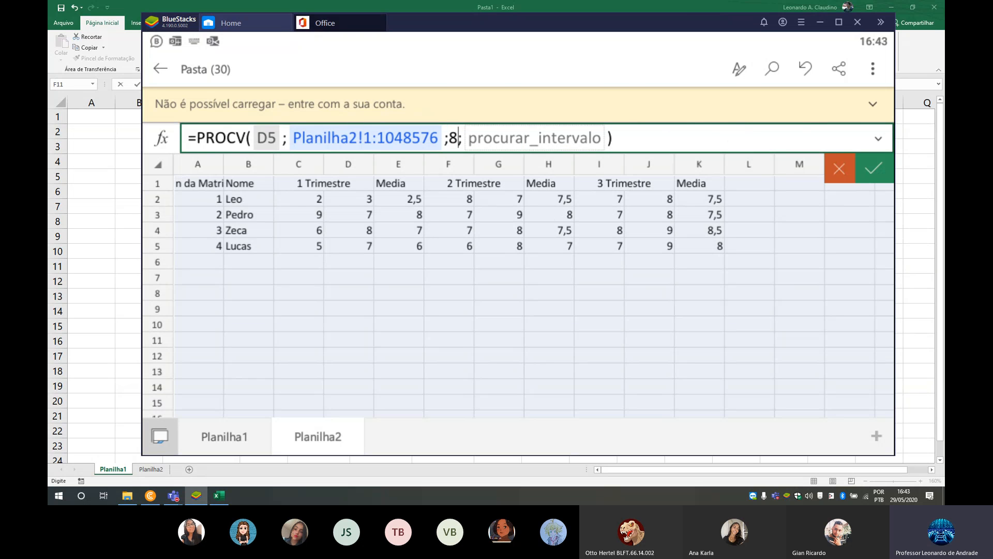
left_click(548, 141)
type("falso")
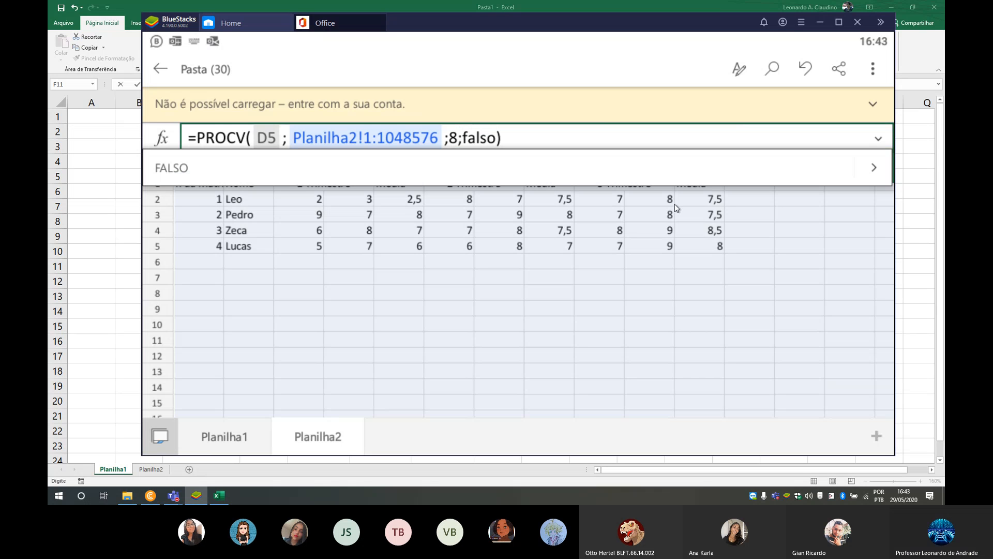
left_click(880, 163)
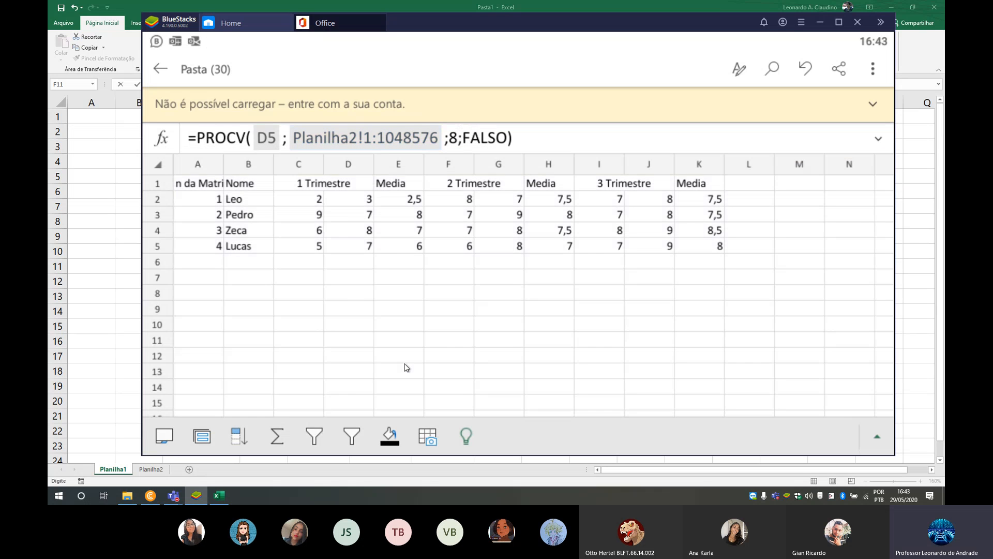
- Start a PROCV formula in cell G6 with D5 as the lookup value and the whole Planilha2 sheet as the table array
left_click(545, 260)
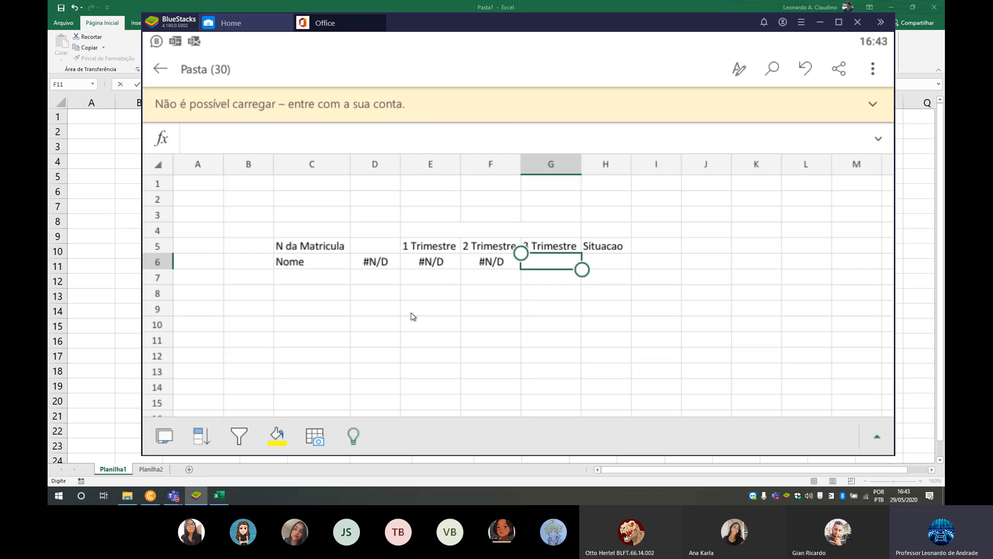
left_click(154, 138)
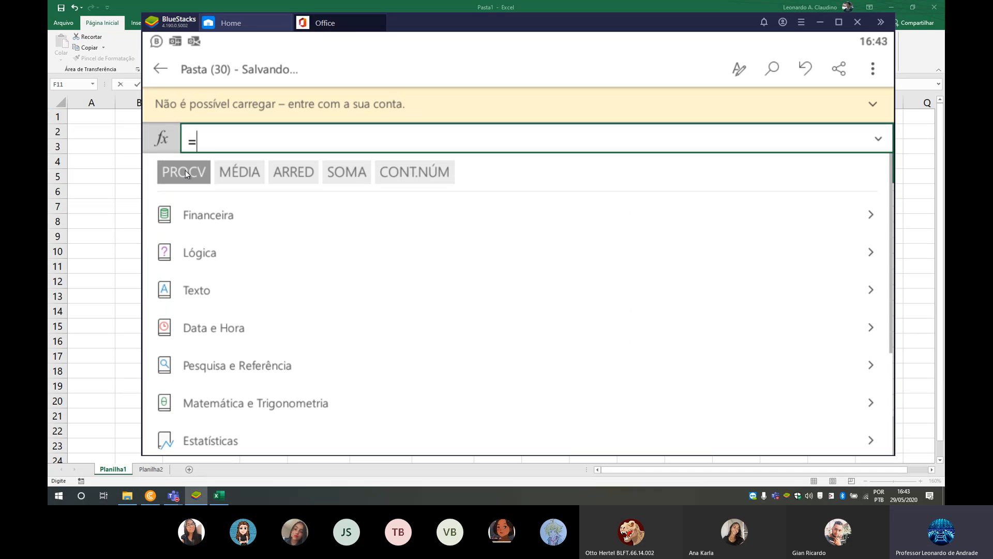
left_click(197, 176)
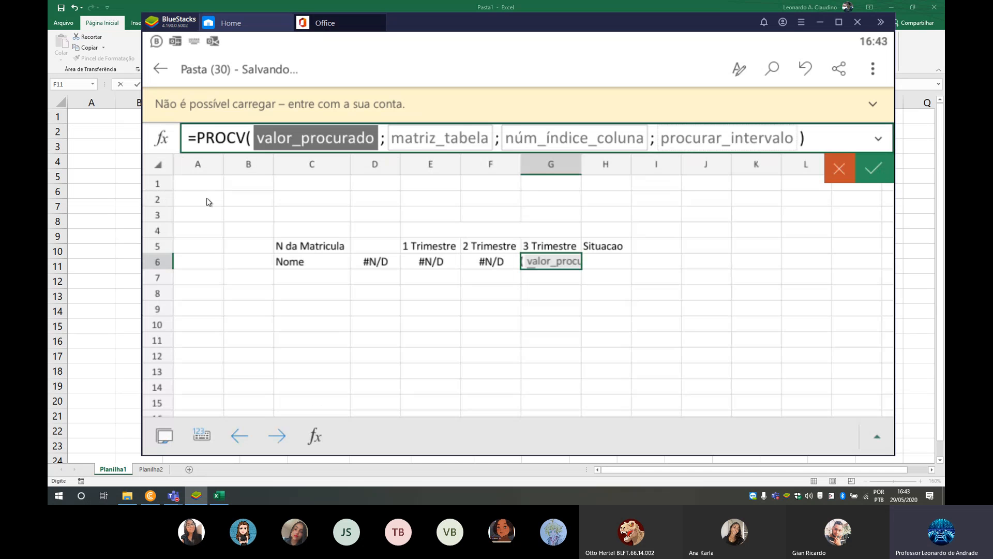
left_click(380, 248)
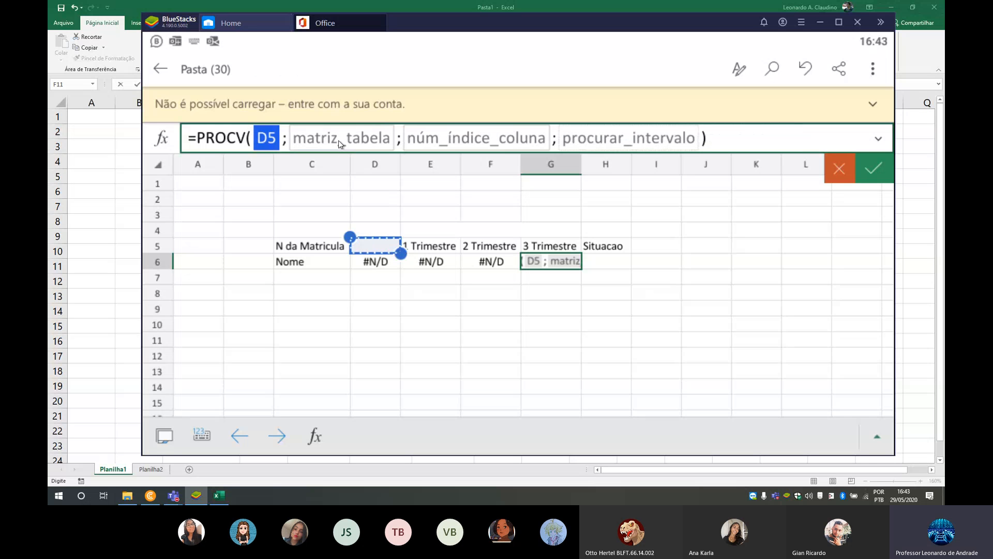
left_click(338, 141)
left_click(317, 436)
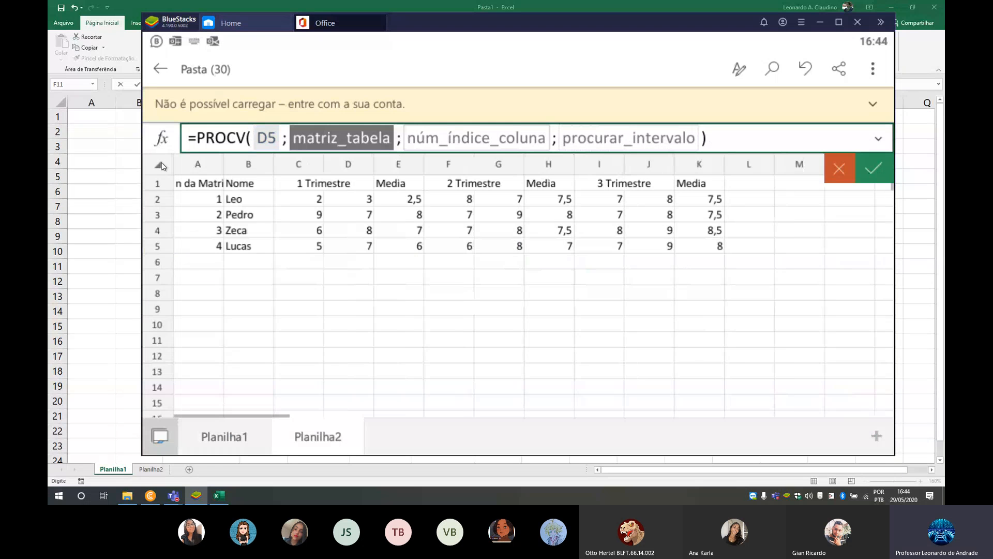
- Complete the PROCV formula in G6 with column index 11 and falso as the range lookup
left_click(517, 141)
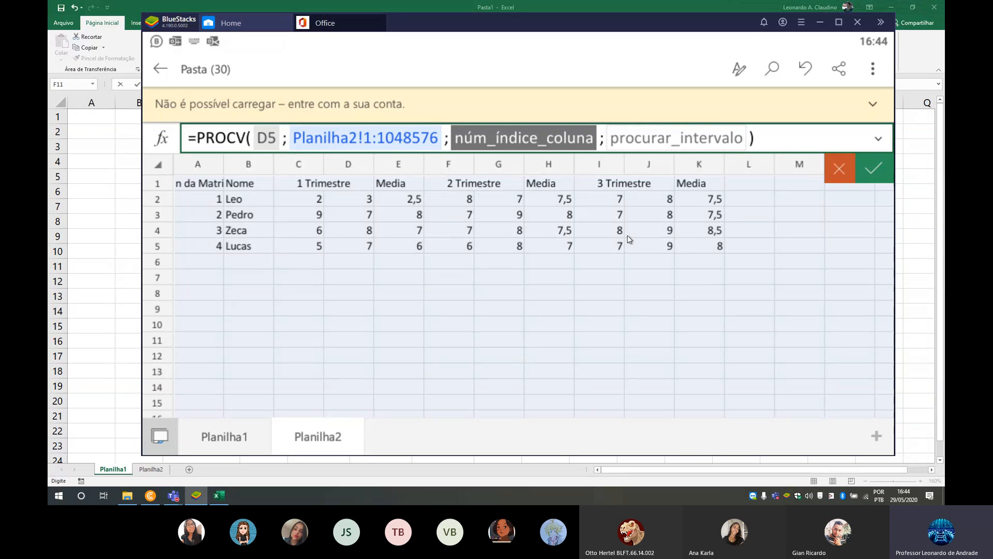
type("11;f")
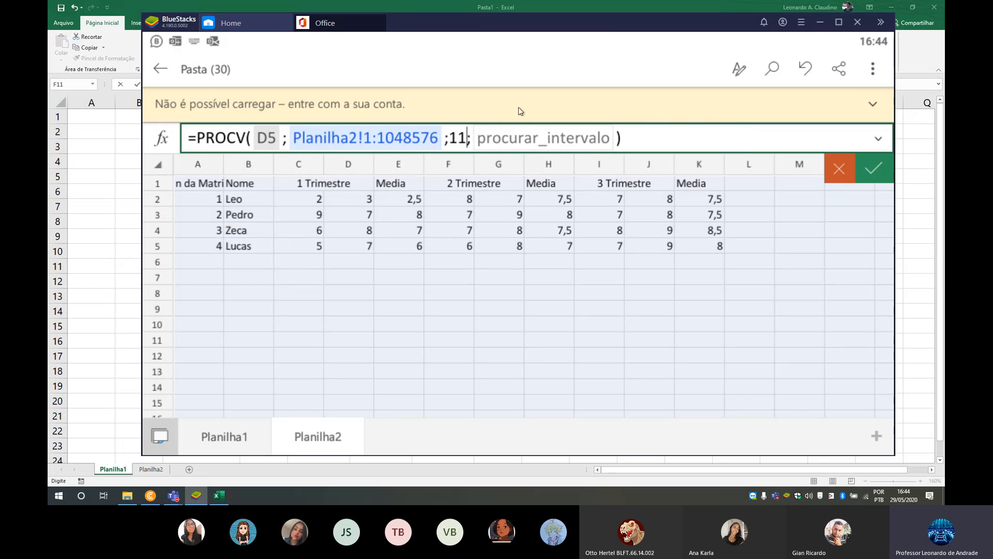
type("also")
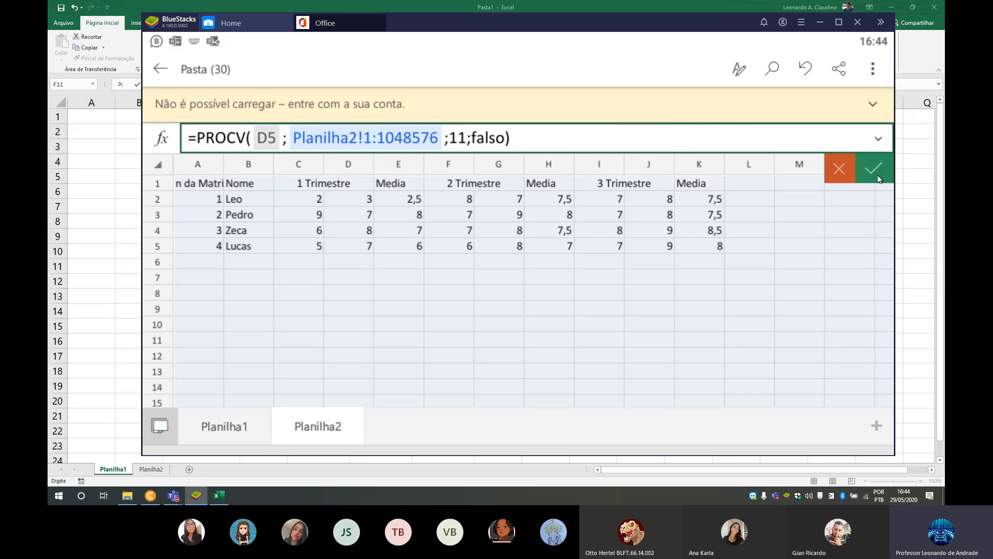
left_click(878, 174)
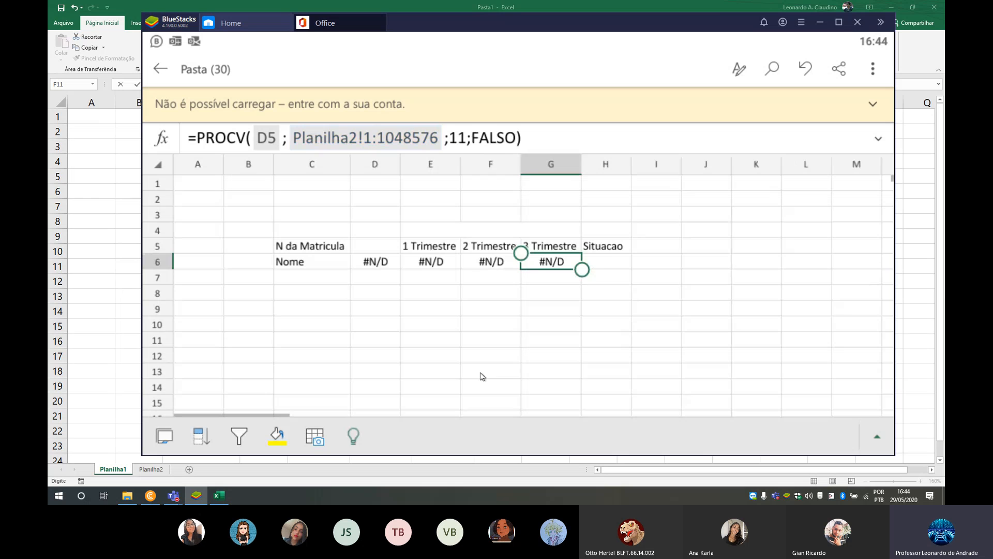
- Test the name and trimester lookups by entering 1, 2 and 3 in turn in cell D5, and clear the cell
left_click(600, 261)
left_click(381, 250)
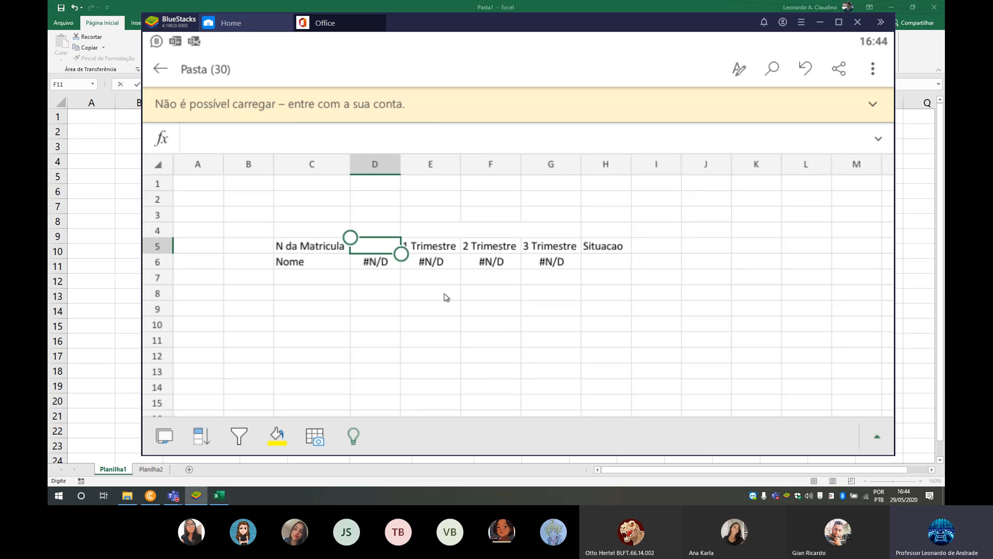
type("1")
left_click(491, 215)
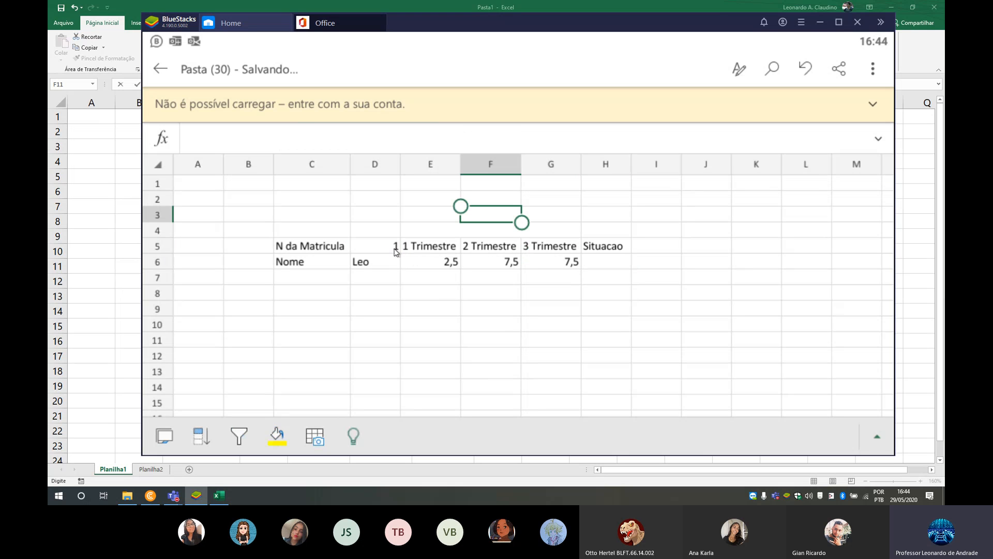
left_click(393, 246)
type("2")
left_click(497, 232)
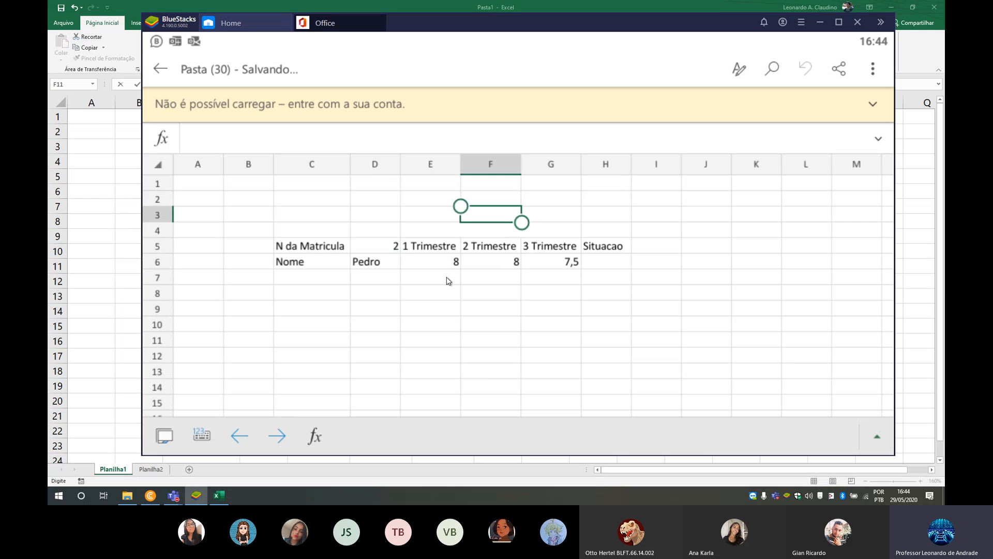
left_click(394, 248)
type("3")
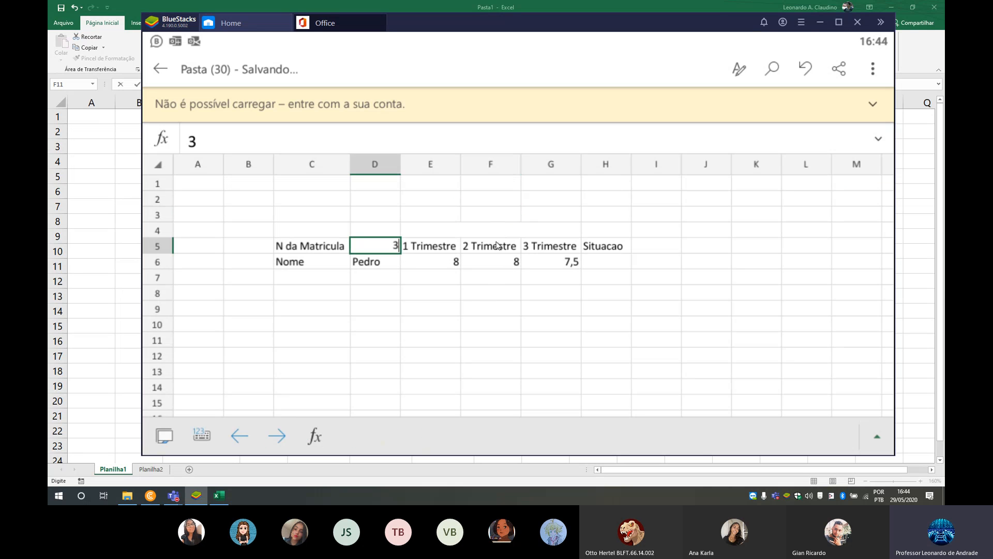
left_click(380, 232)
left_click(377, 247)
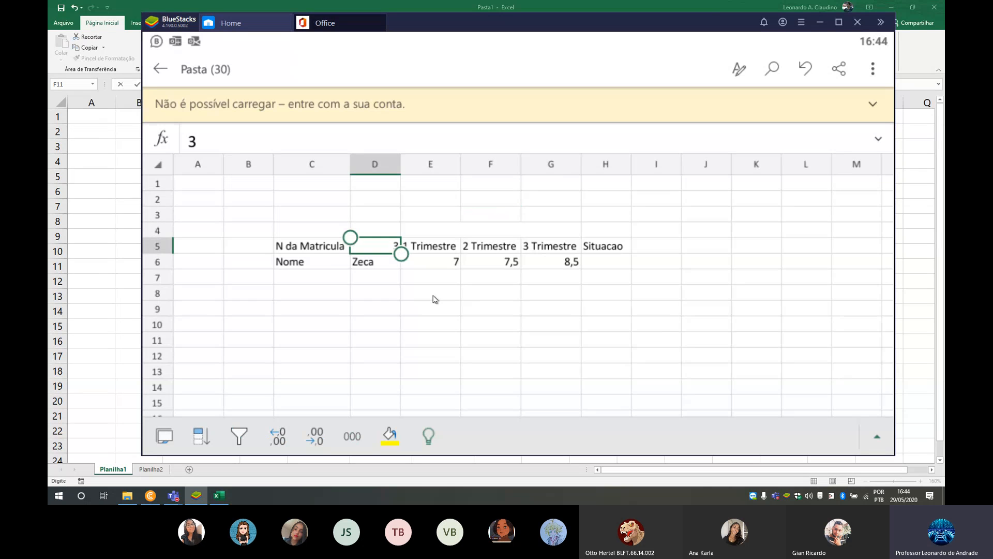
key("Delete")
left_click(430, 307)
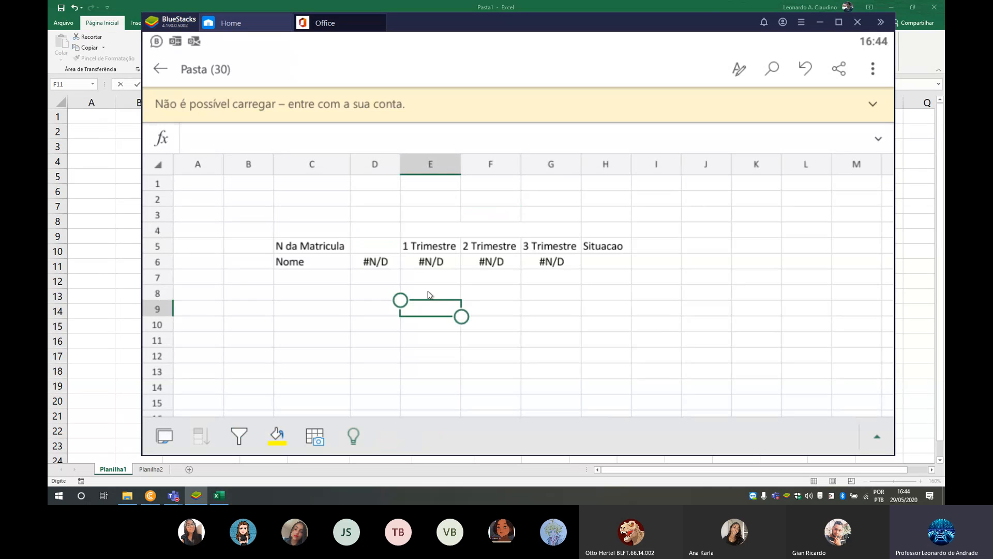
- Enter 1 as the matricula number in cell D5
left_click(377, 247)
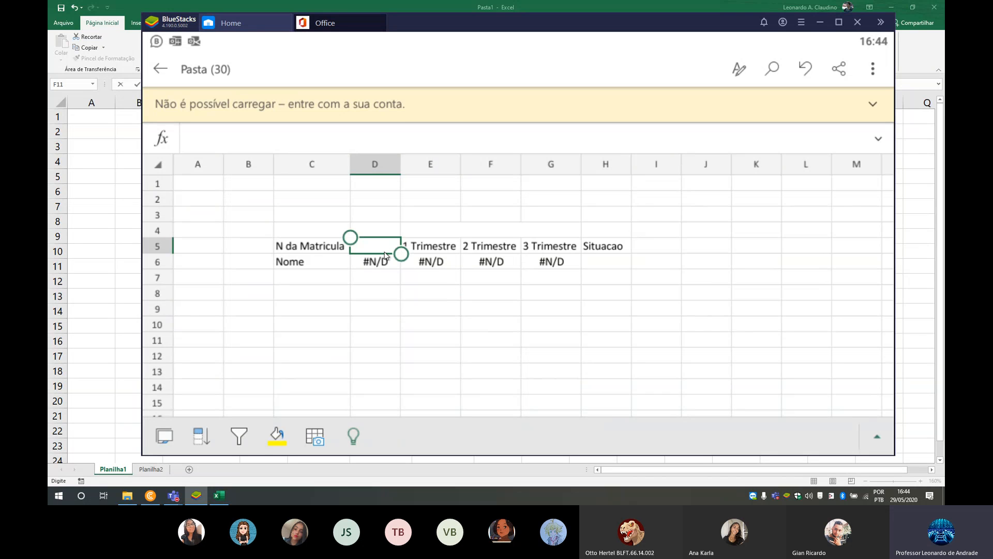
type("1")
left_click(391, 293)
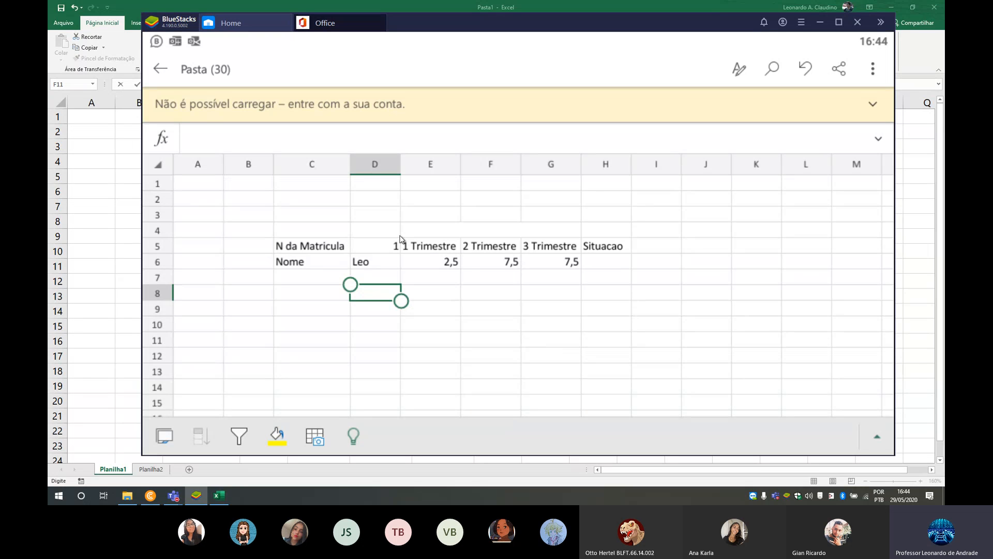
- Start an SE formula in cell H6 with MÉDIA(E6:G6)>=7 as the logical test
left_click(610, 268)
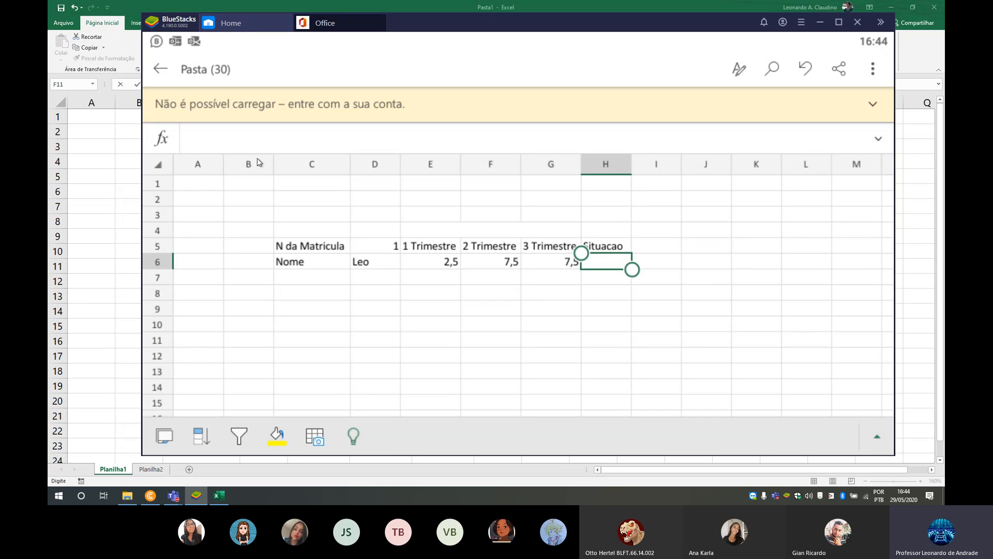
left_click(164, 138)
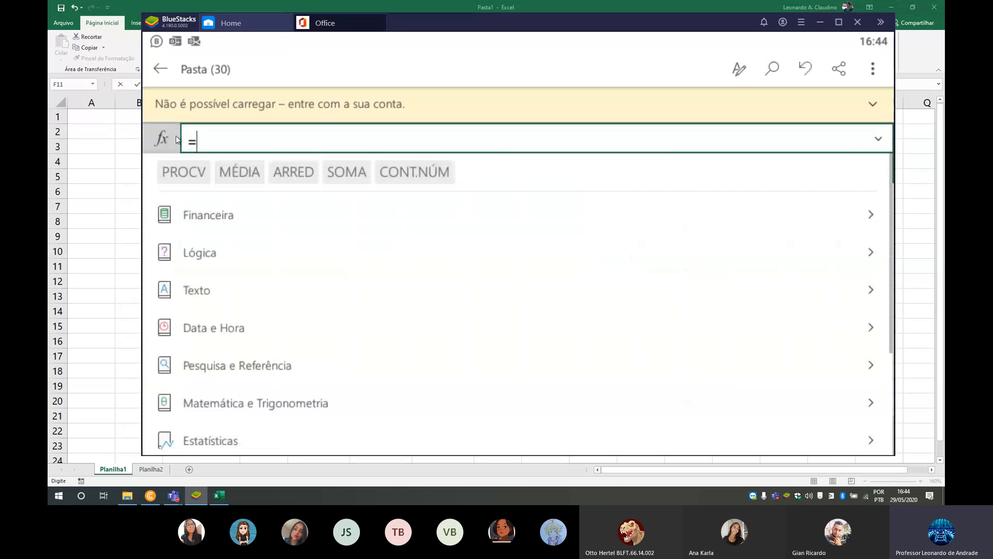
type("s")
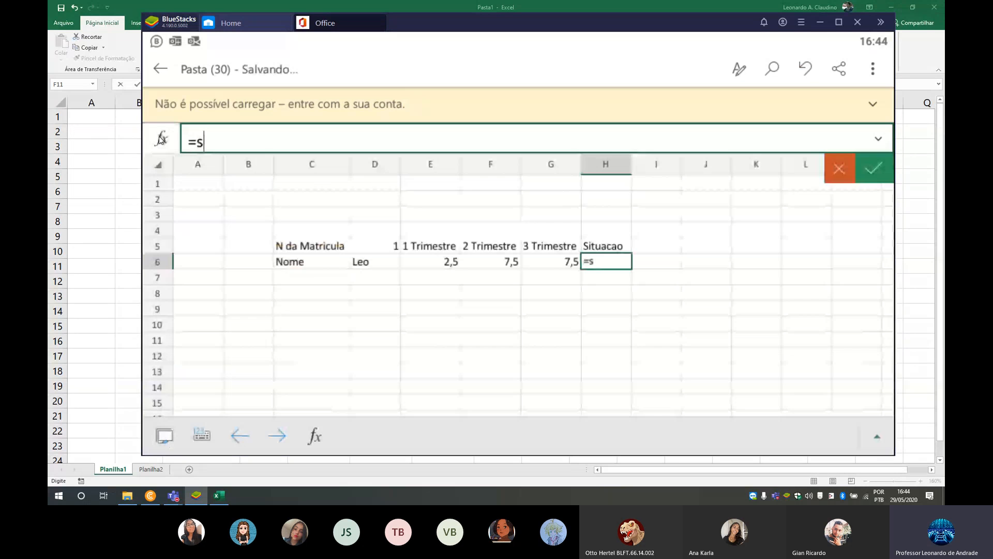
type("e")
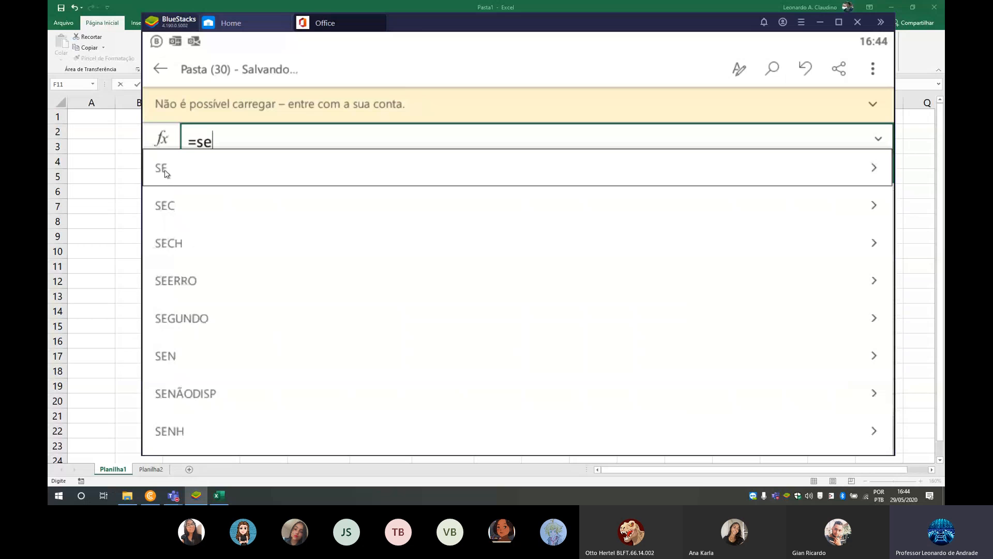
left_click(165, 169)
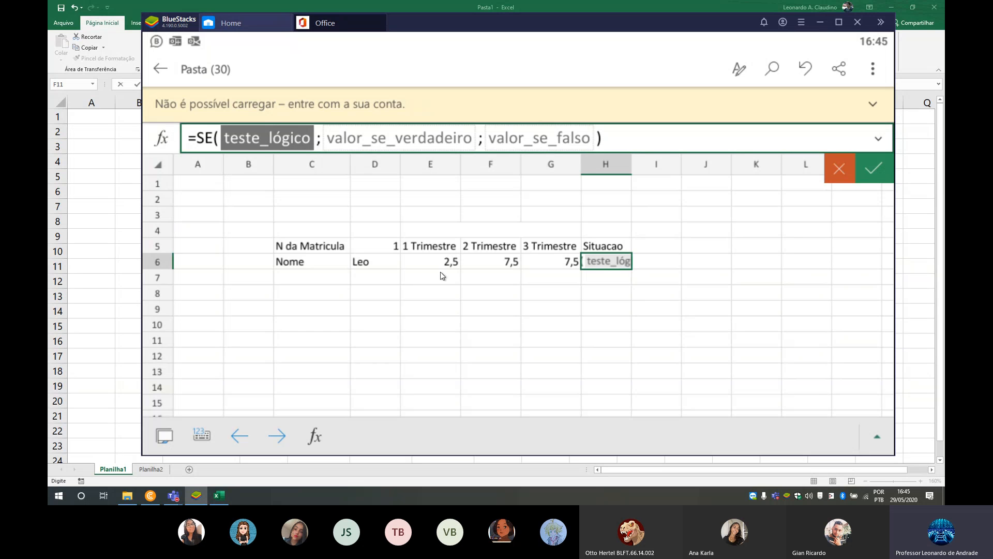
left_click(160, 143)
left_click(271, 173)
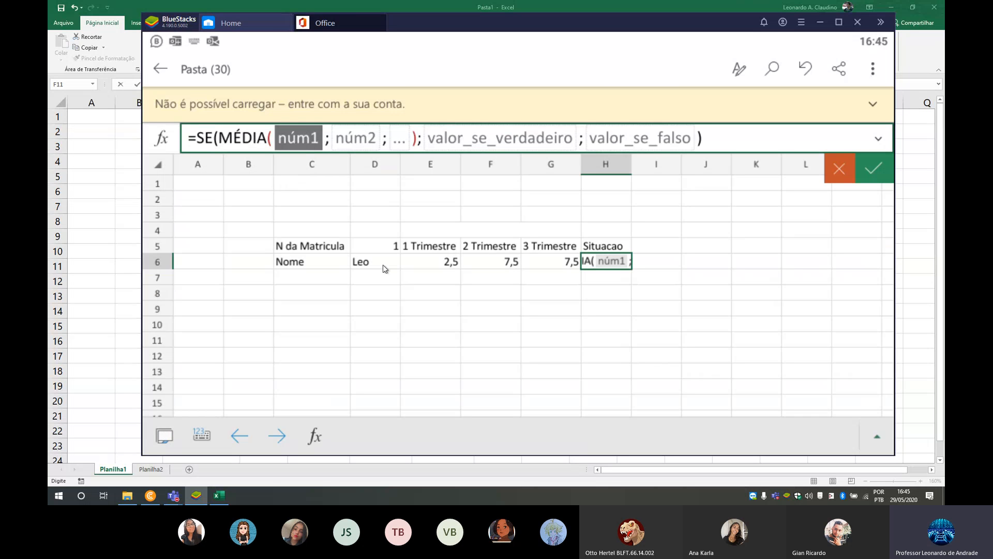
left_click_drag(452, 271, 569, 270)
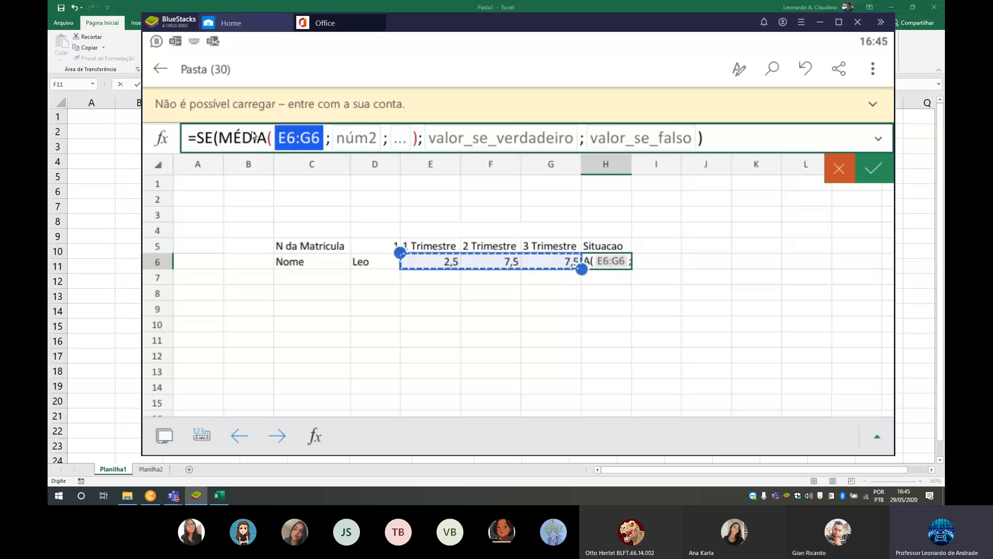
left_click(418, 141)
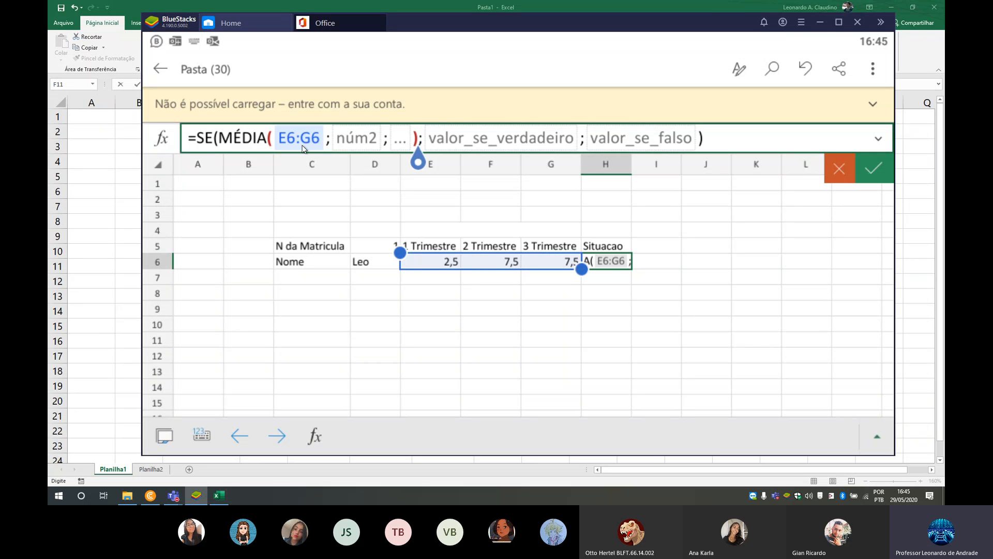
type(">=7")
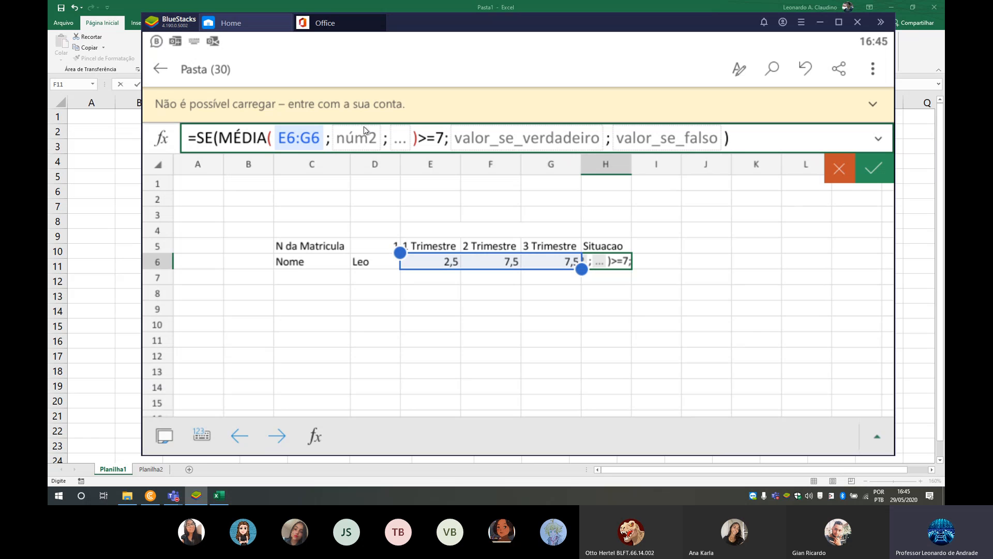
type(";")
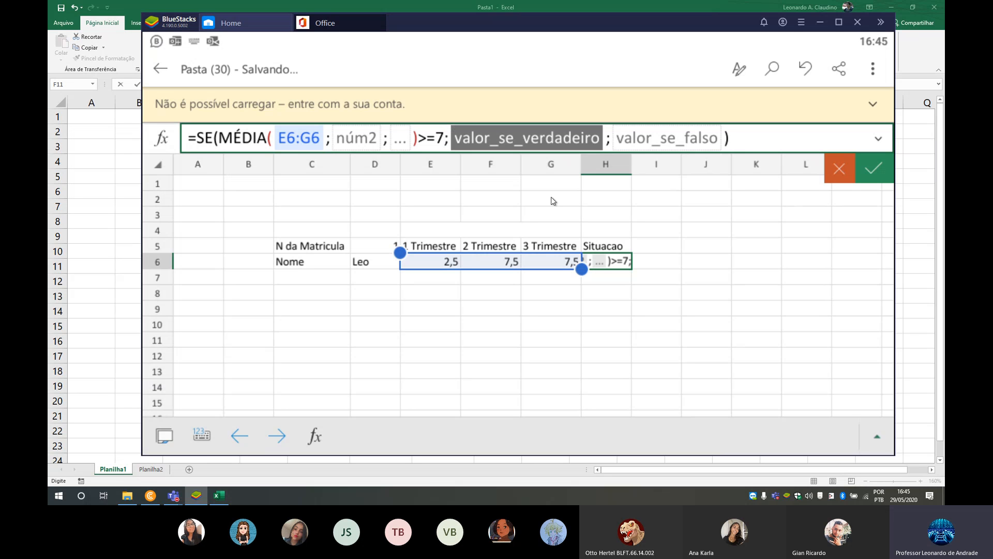
type("\"Aprov")
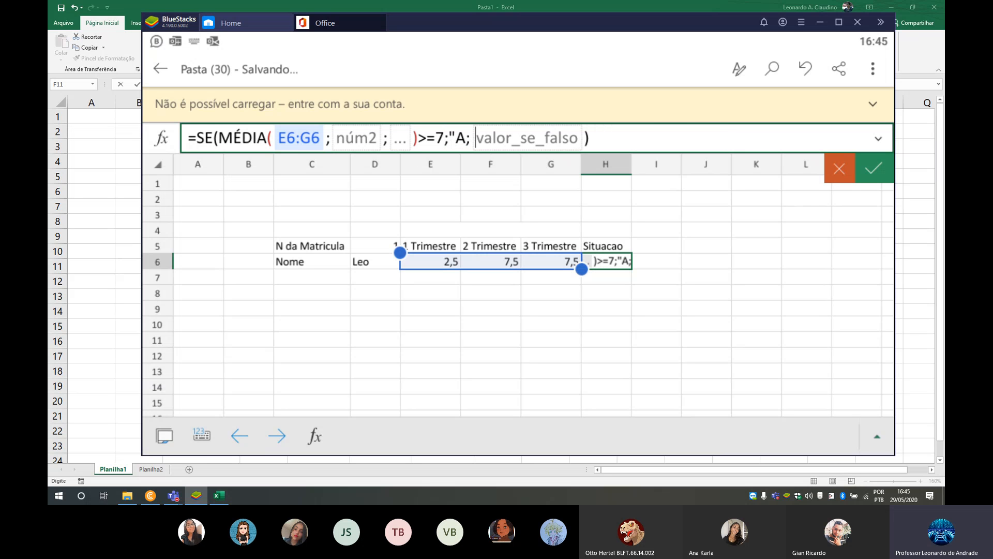
type("ado")
- Set "Aprovado" as the value if true in the H6 SE formula
key("BackSpace")
type("do\"")
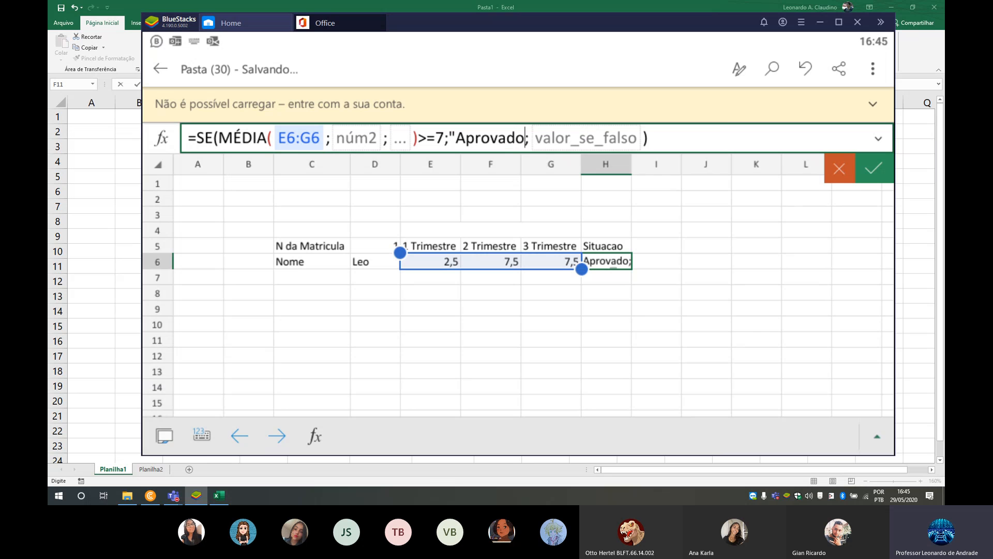
type(";")
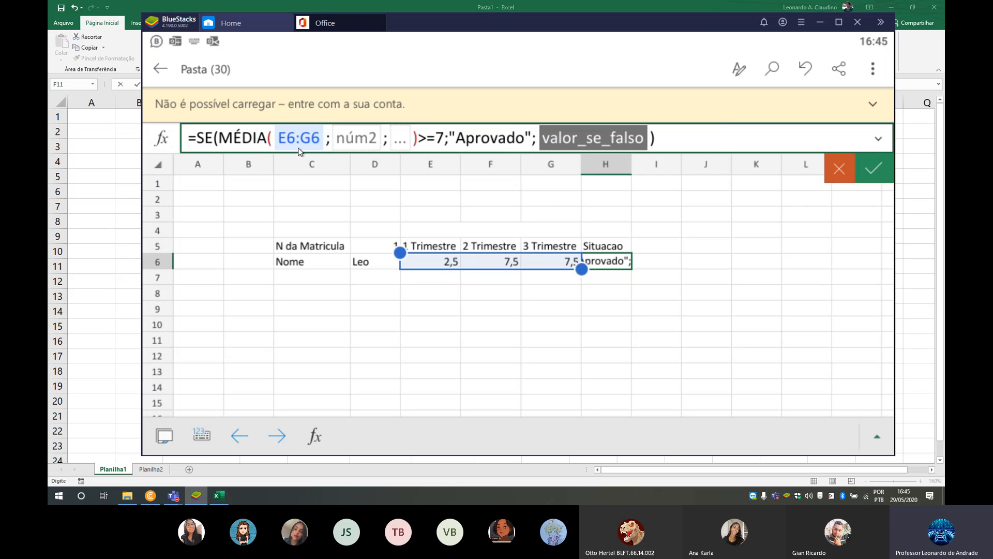
- Nest a second SE as the value if false in H6, with MÉDIA(E6:G6)>=5 as its logical test
left_click(162, 141)
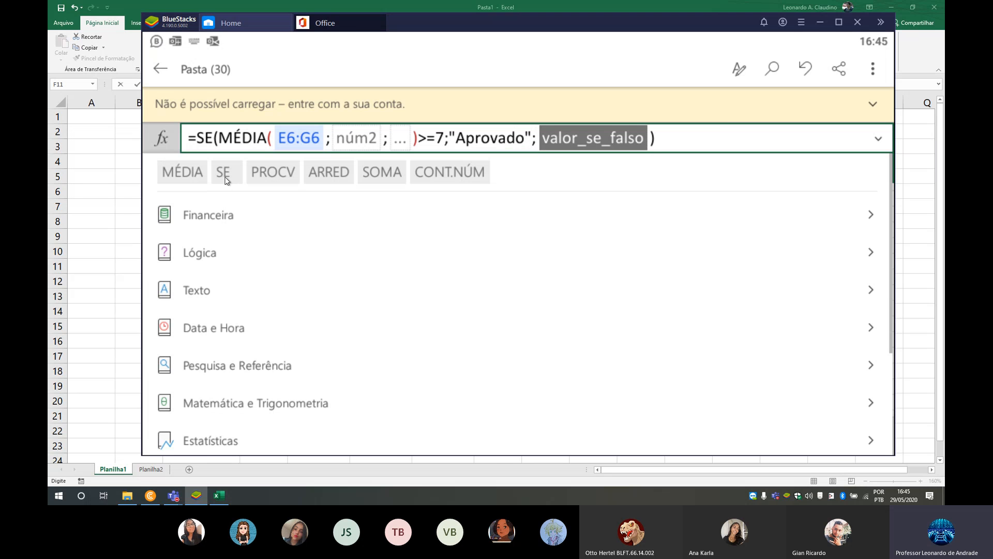
left_click(225, 180)
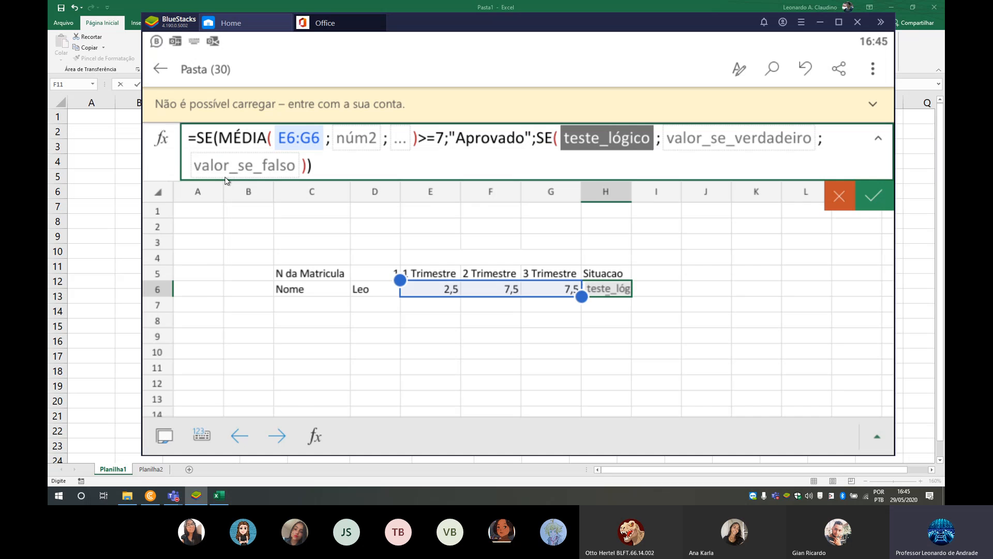
left_click(163, 141)
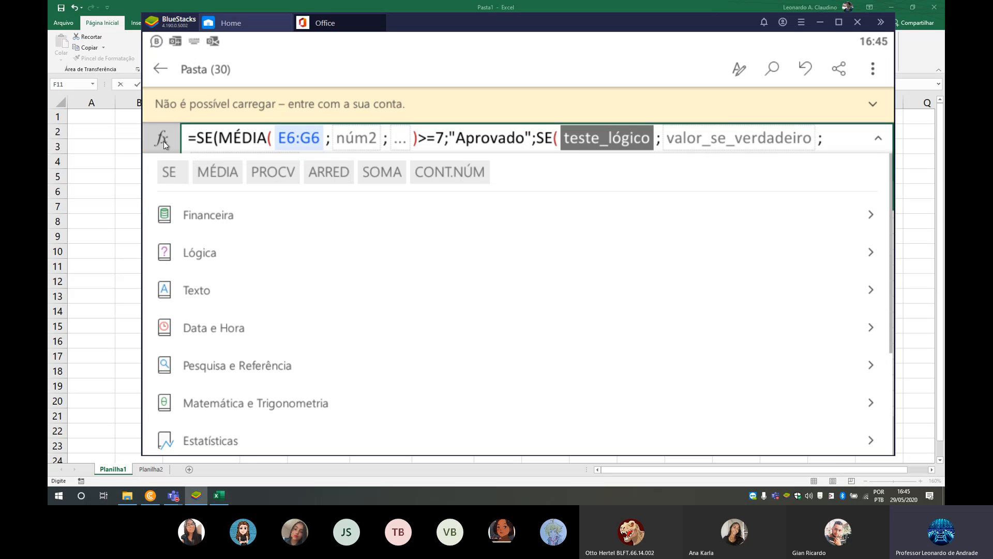
left_click(213, 175)
left_click(448, 289)
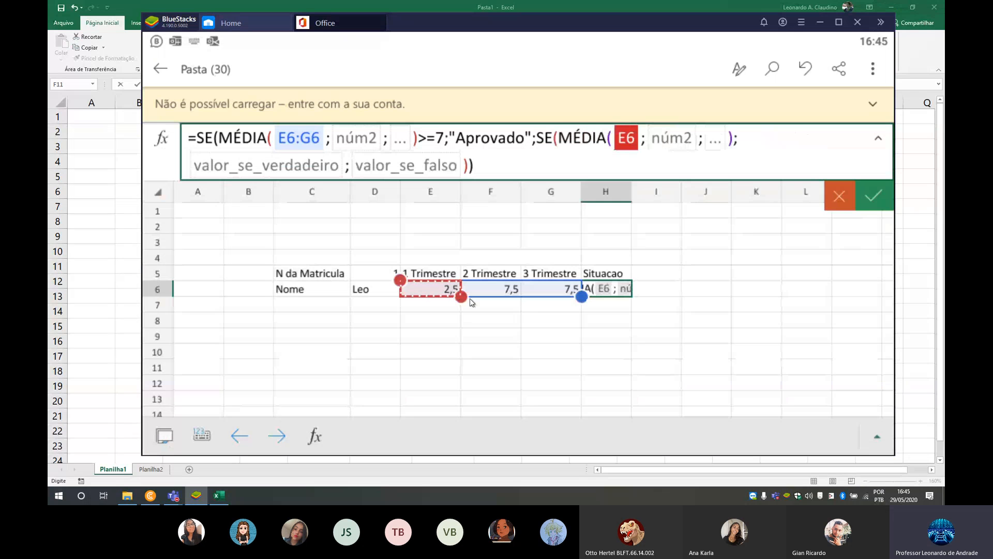
left_click_drag(461, 297, 582, 296)
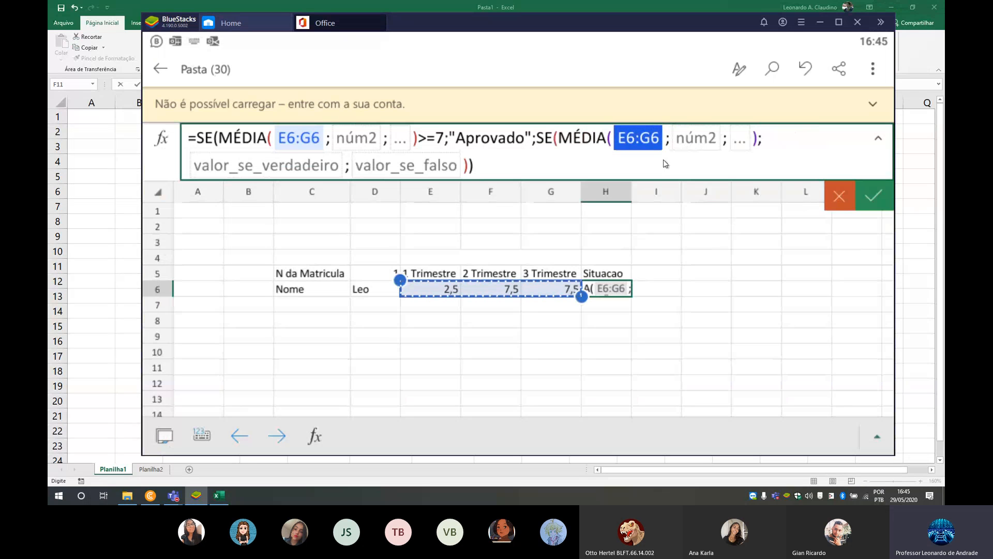
left_click(761, 141)
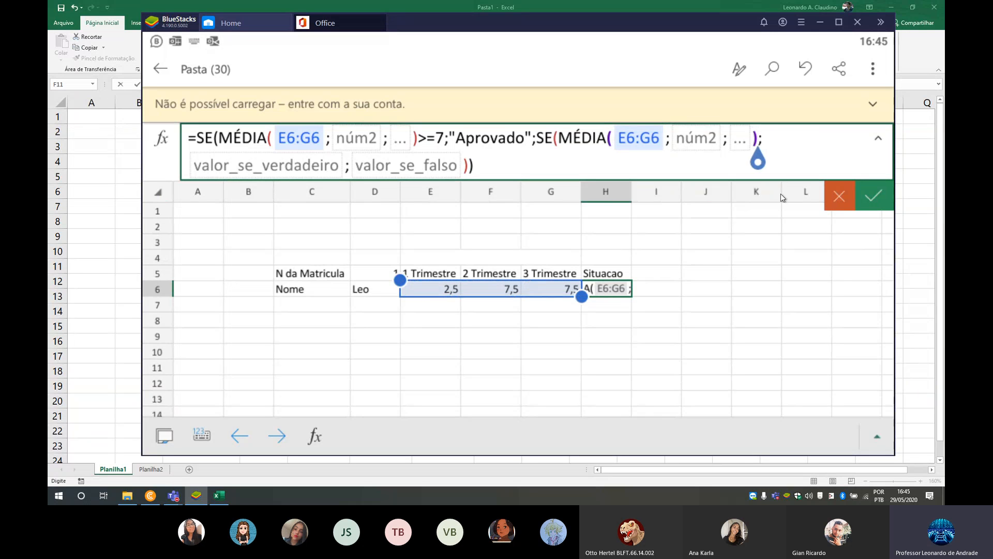
type(">=5;")
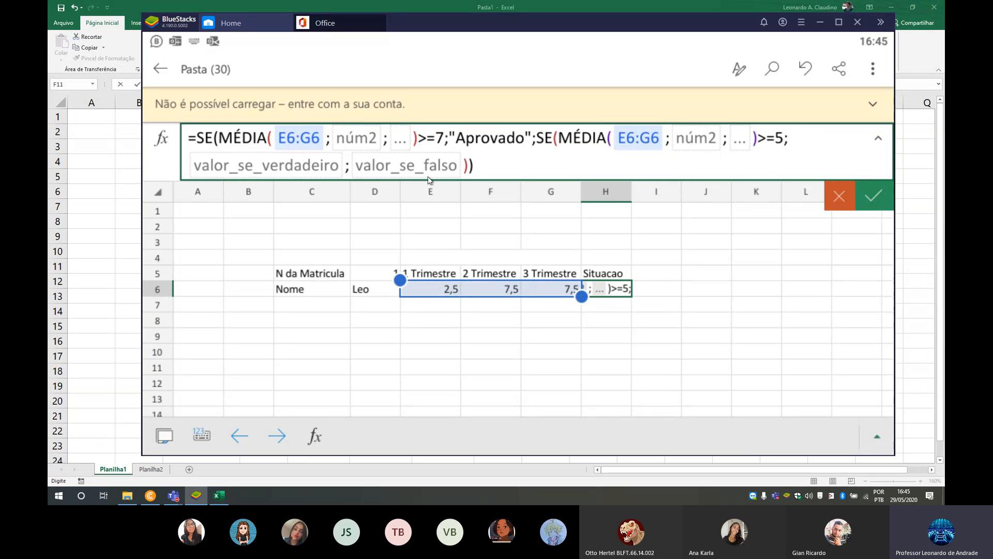
type("\"")
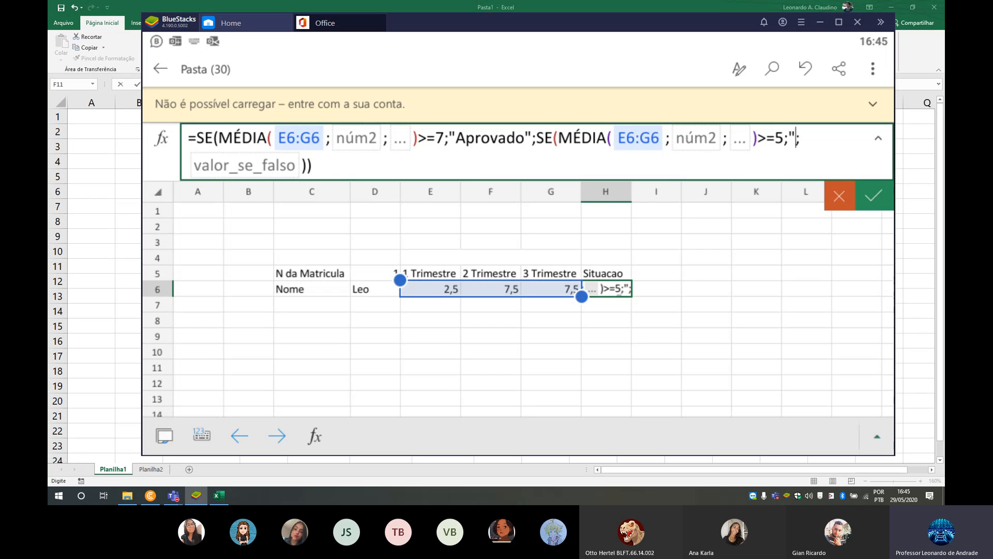
type("Recuperaç")
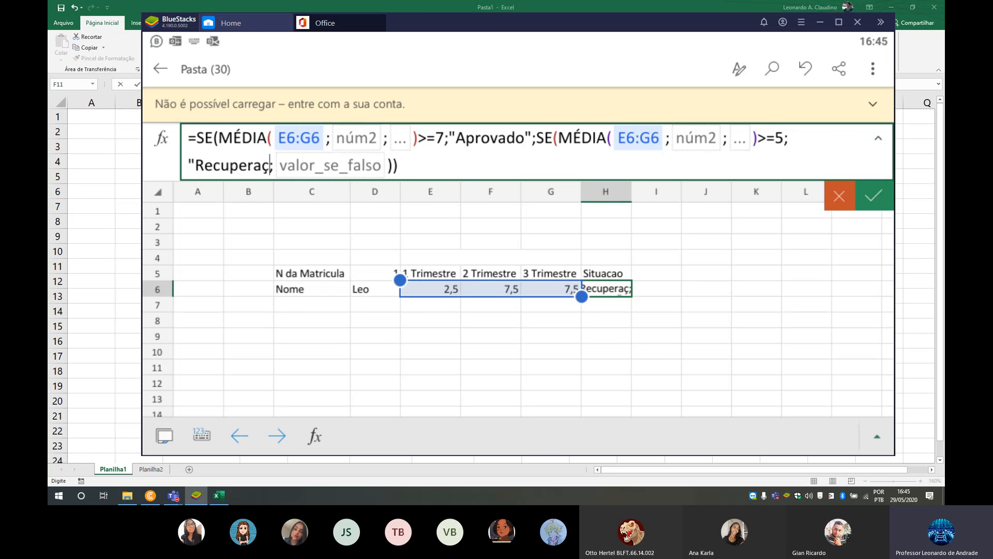
type("ão\"")
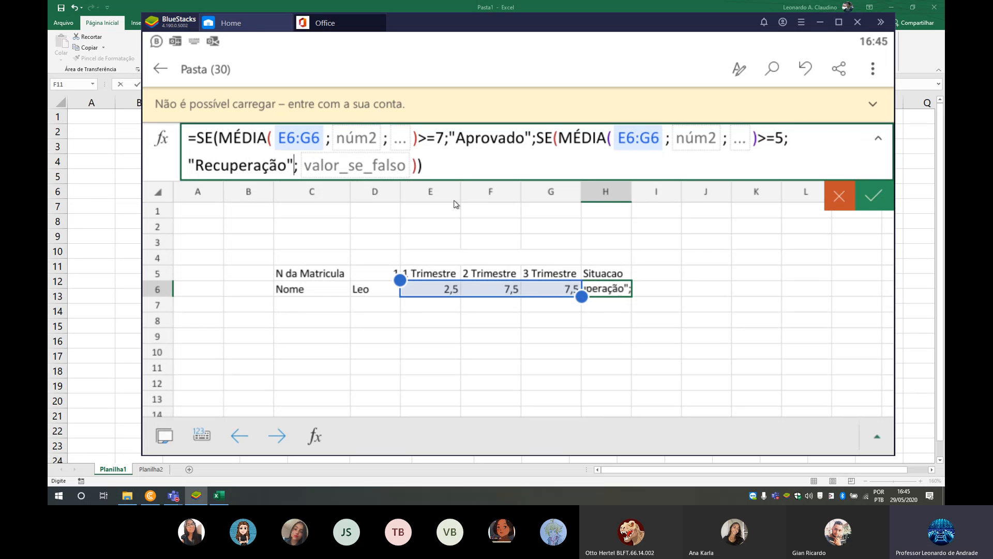
type(";\"Re")
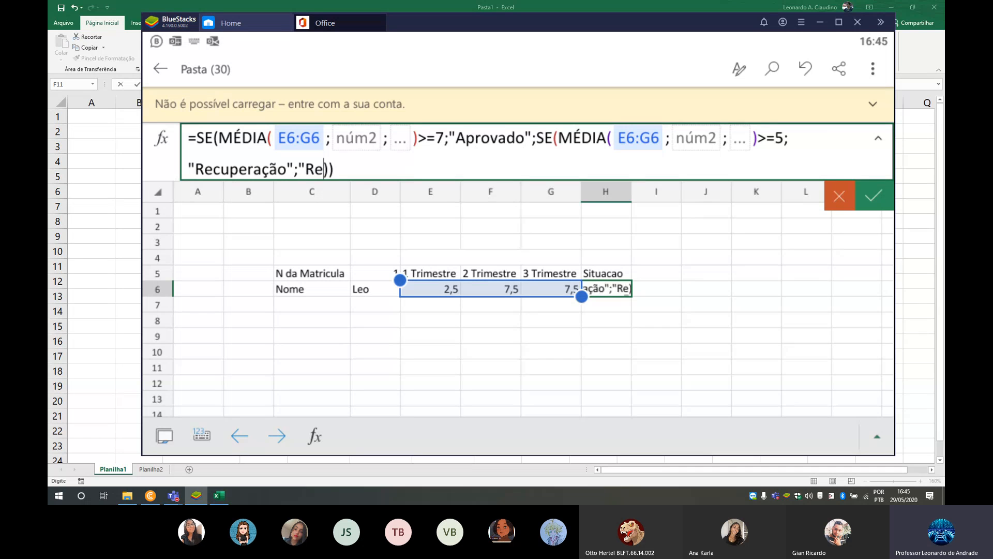
type("provado\"")
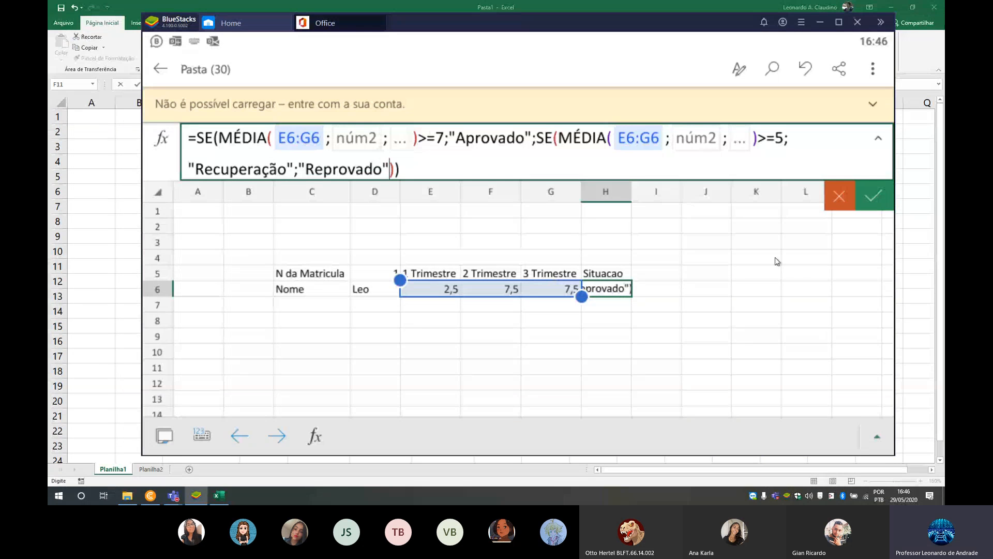
- Complete the nested SE in H6 with "Recuperação" if true and "Reprovado" if false, and review the entered formula
left_click(875, 199)
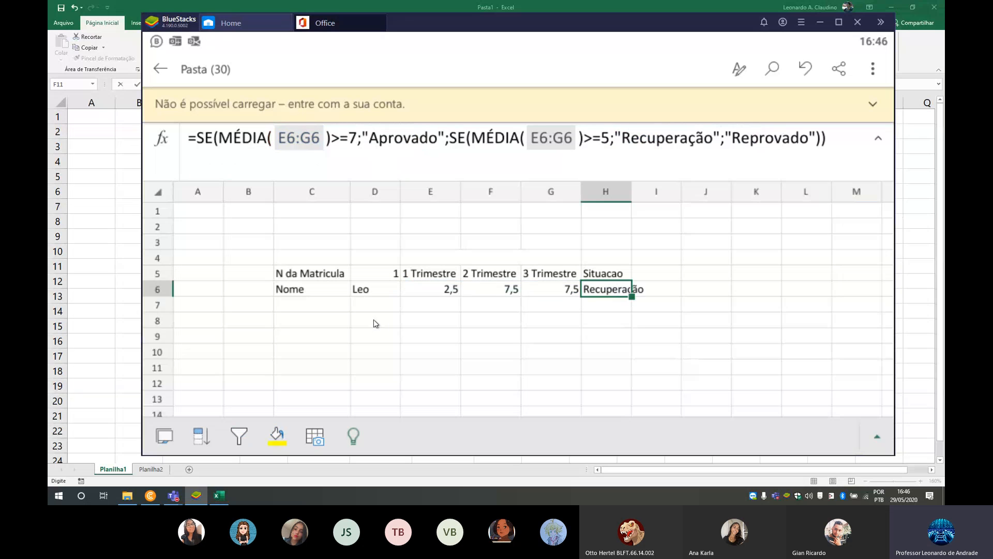
left_click(591, 317)
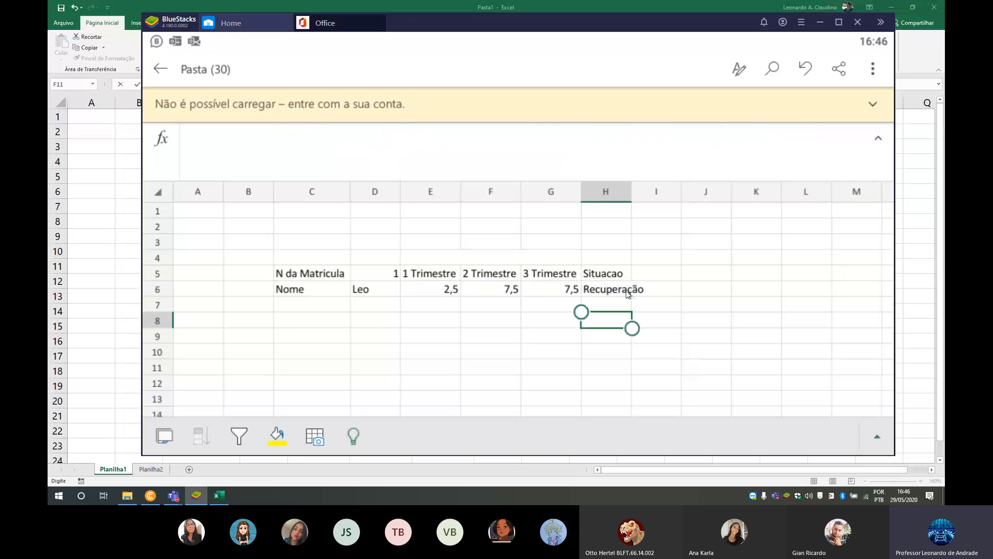
left_click(620, 294)
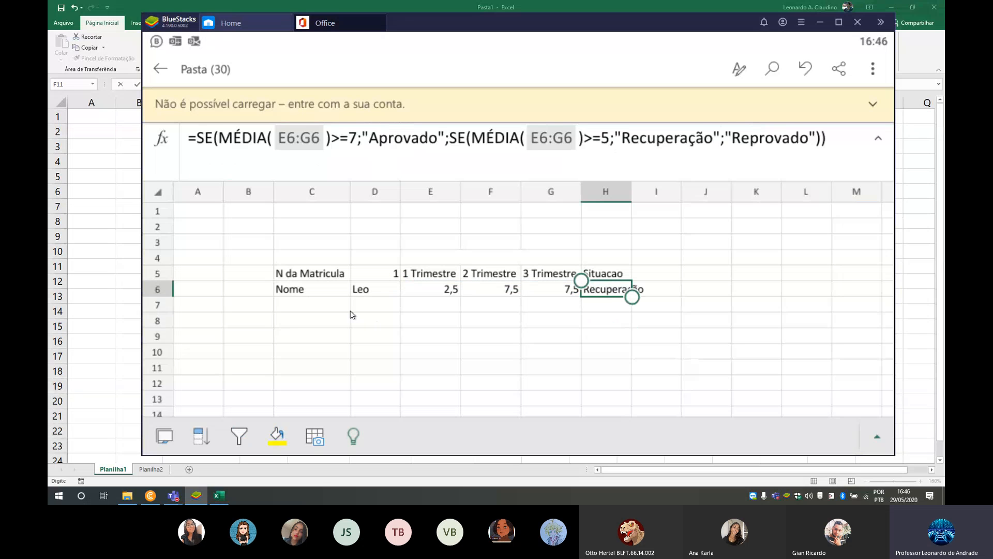
- Enter the label Media Final in cell C7, below Nome
left_click(321, 310)
type("M")
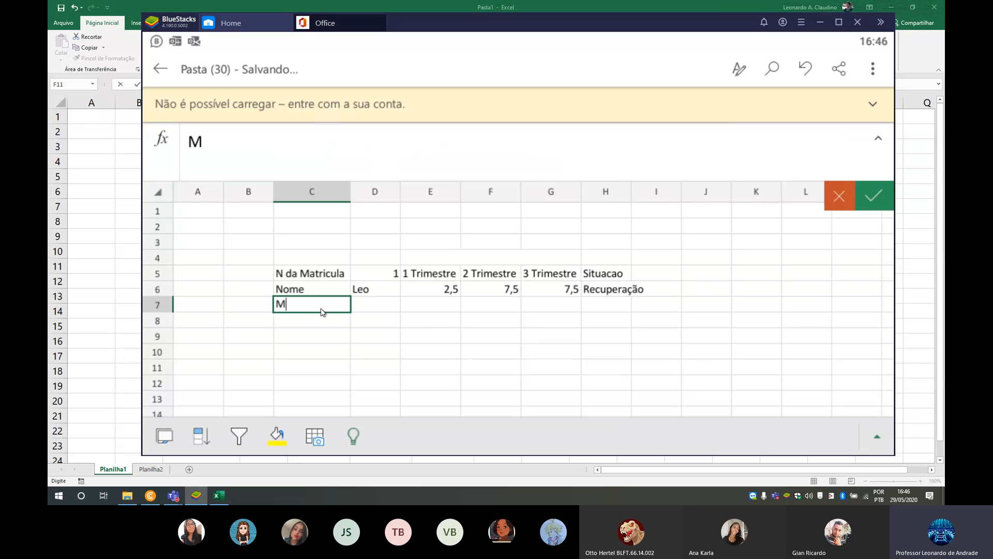
type("edia Final")
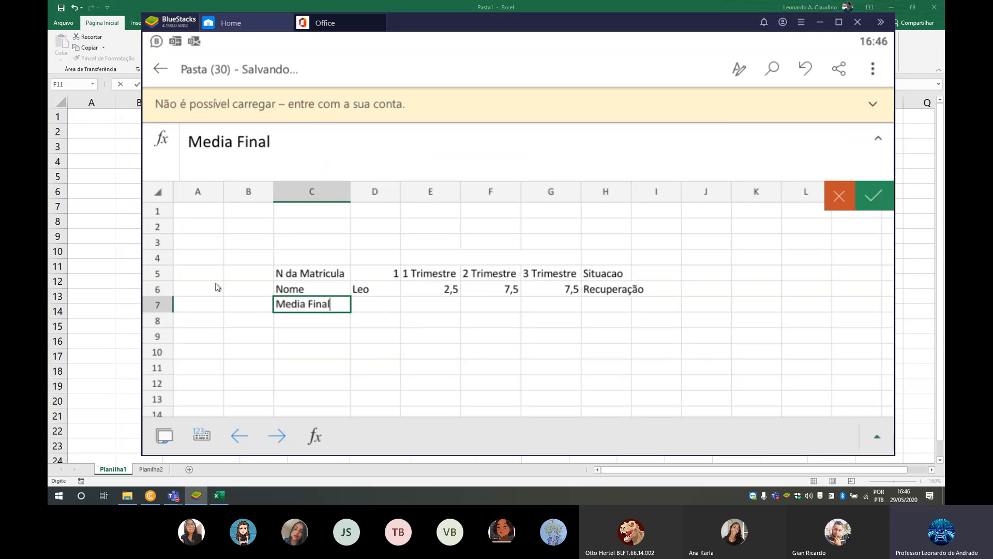
- Enter =ARRED(MÉDIA(E6:G6);1) in D7 beside Media Final to round the average to one decimal place
left_click(391, 307)
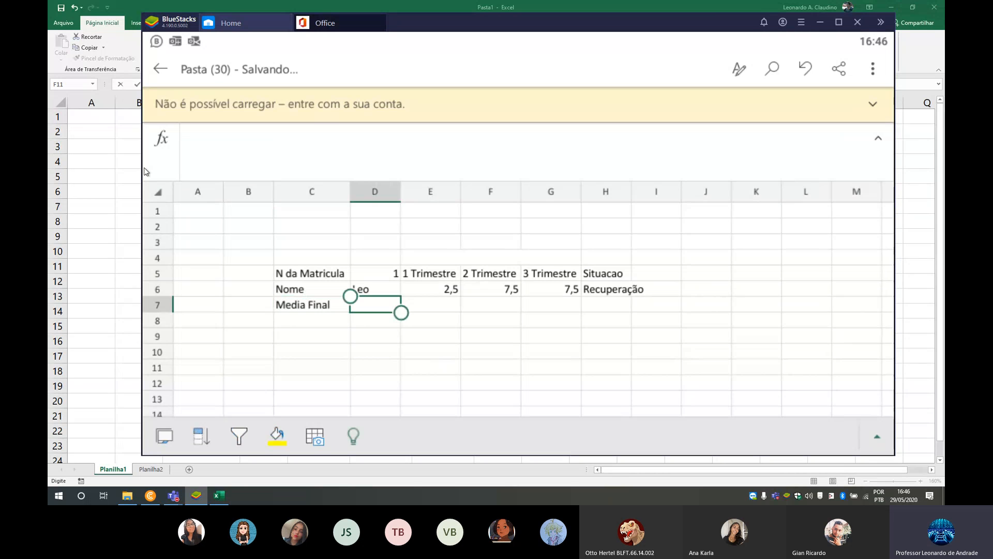
left_click(158, 142)
left_click(311, 202)
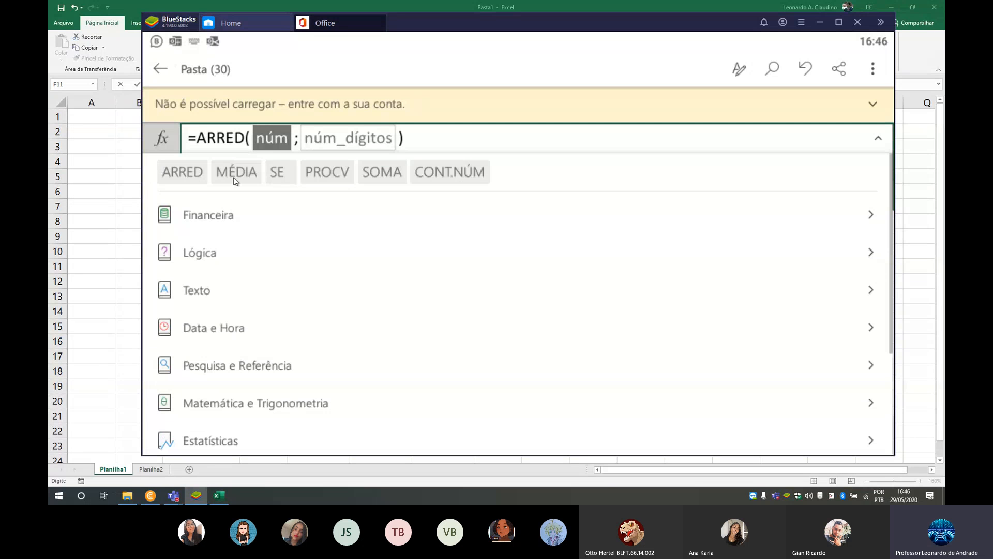
left_click(235, 180)
left_click(456, 291)
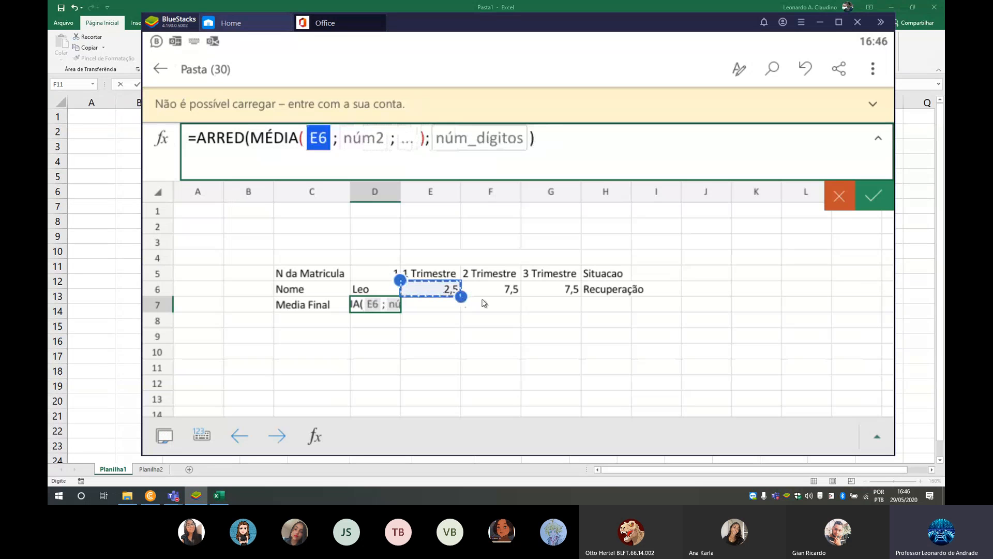
left_click_drag(484, 303, 544, 301)
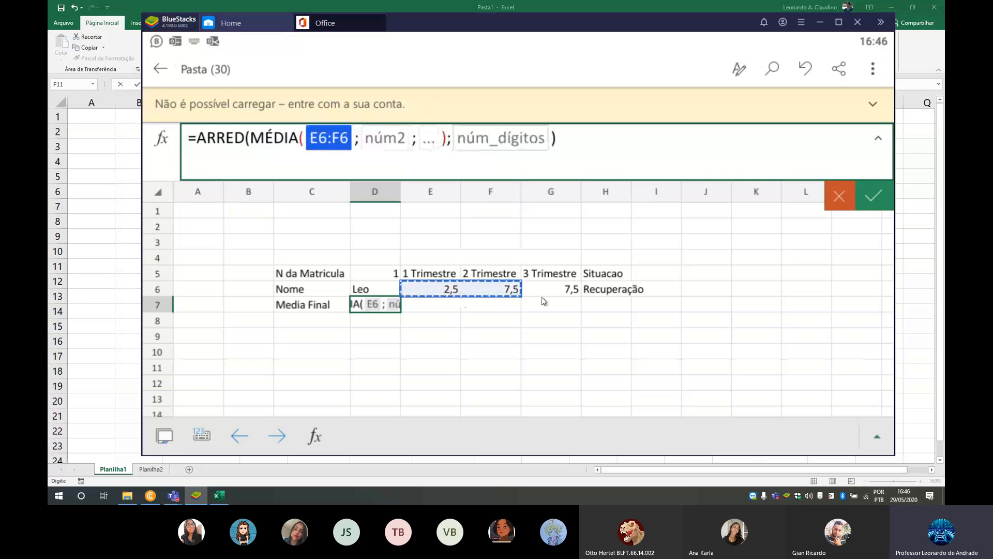
left_click(498, 140)
type("1")
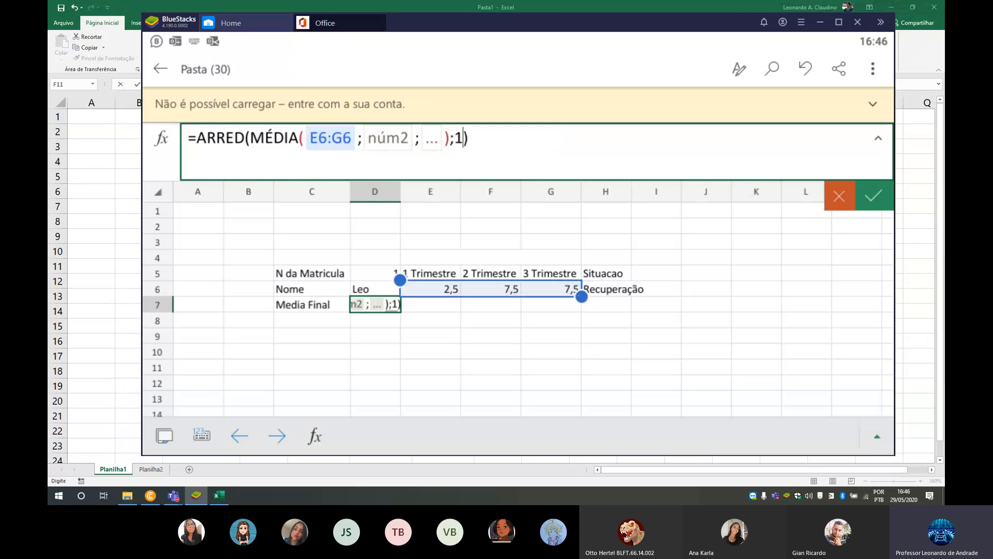
left_click(879, 198)
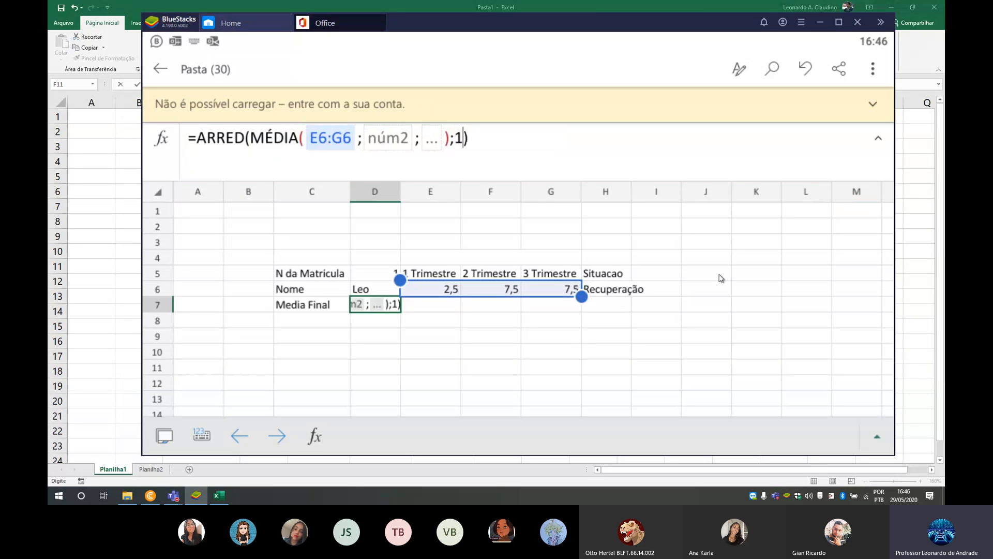
left_click(494, 336)
left_click(392, 309)
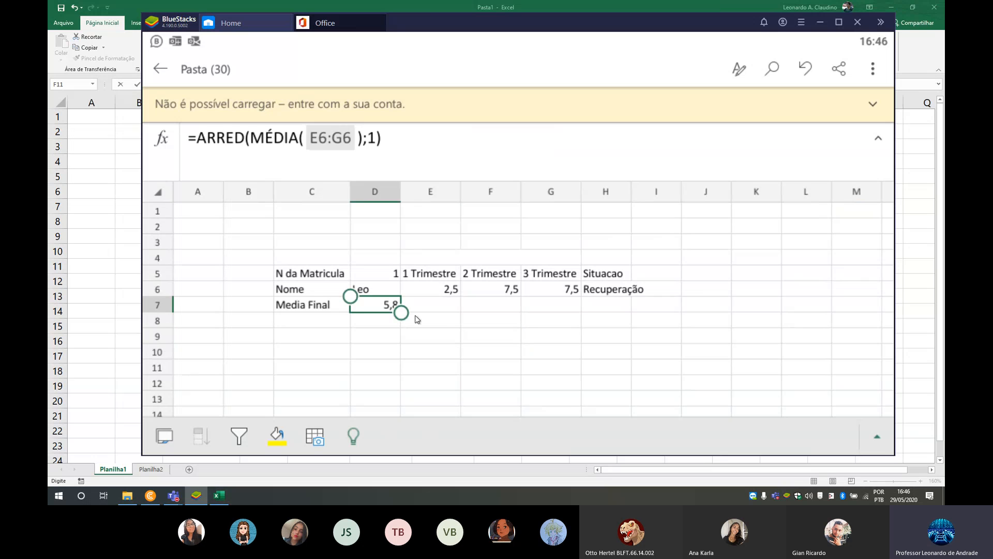
- Enter the heading Media in the merged cell above the three Trimestre columns, and review the formulas in F6 and H6
left_click(613, 292)
left_click(561, 321)
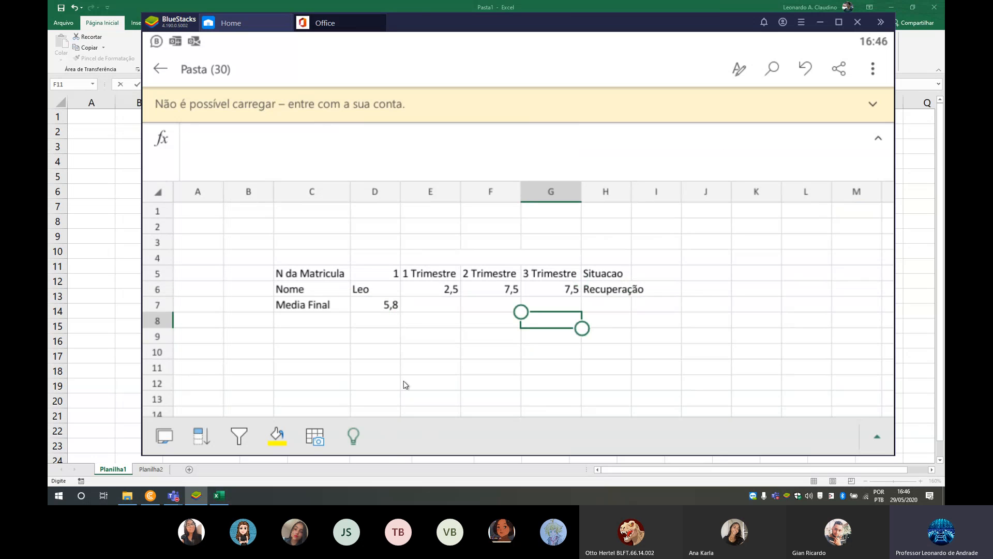
left_click(484, 243)
left_click(484, 258)
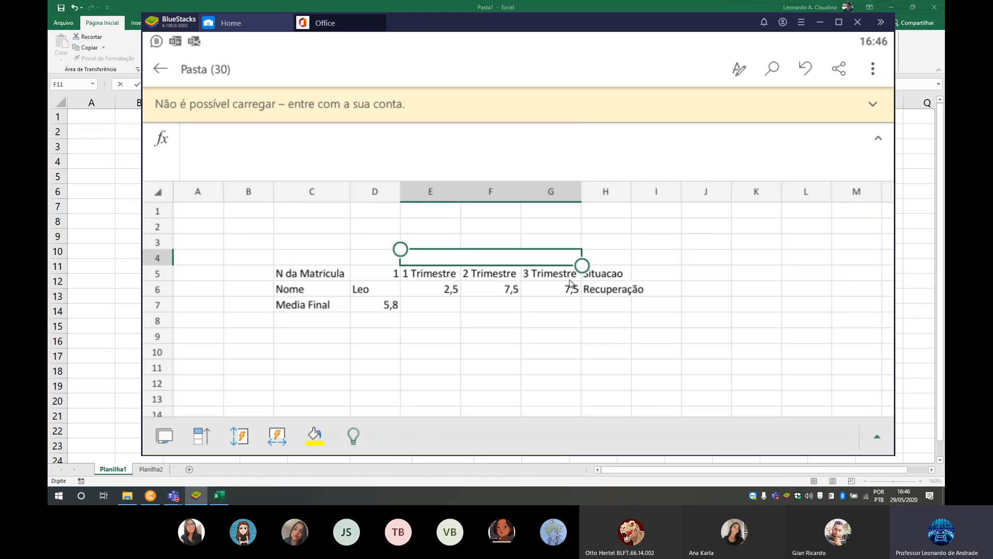
type("Media")
left_click(495, 353)
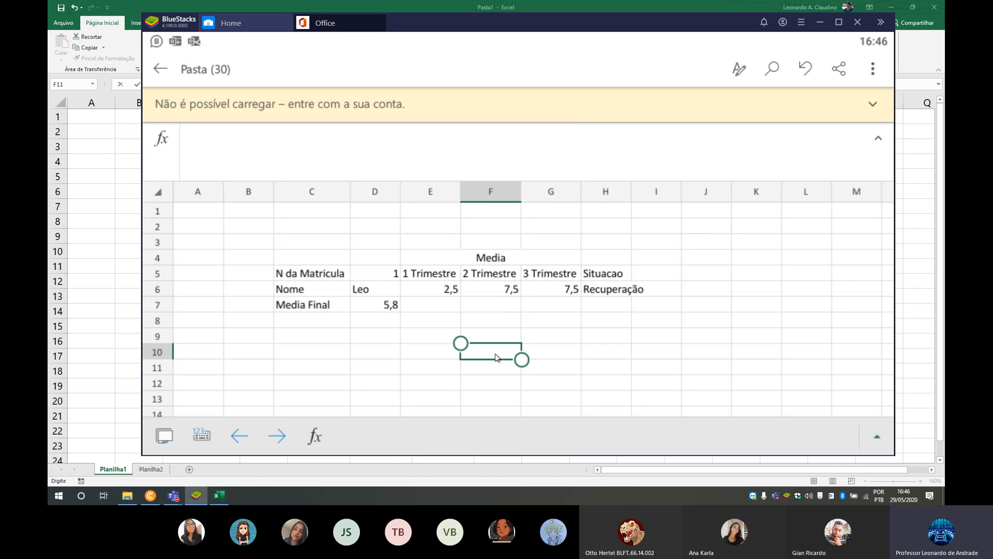
left_click(489, 290)
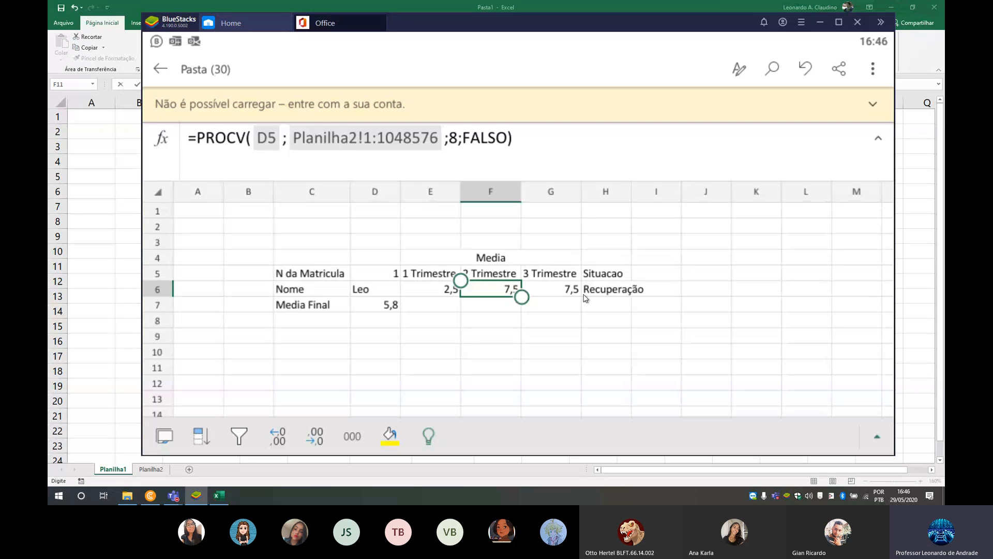
left_click(605, 294)
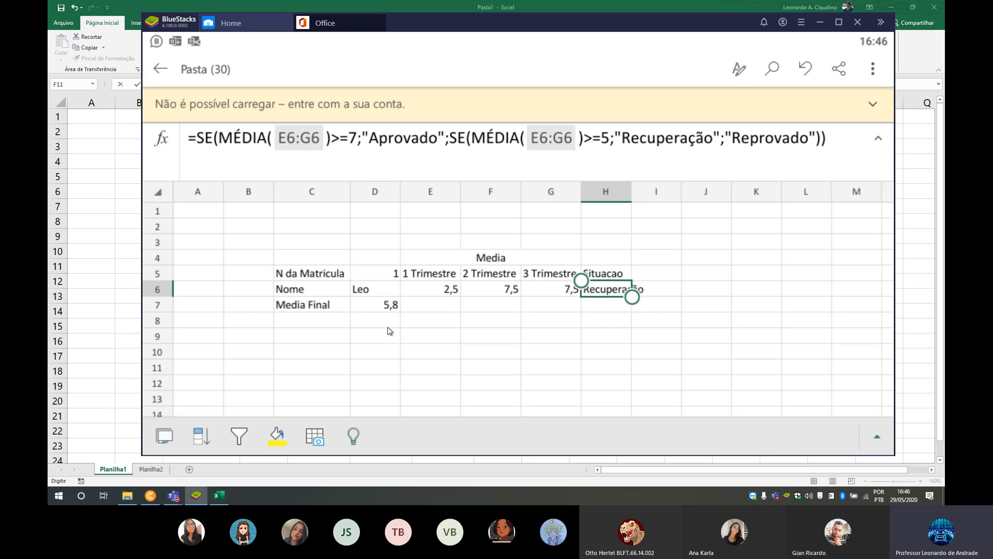
- Switch to the desktop Excel workbook Pasta1 and look over the lookup table area on Planilha1
left_click(106, 329)
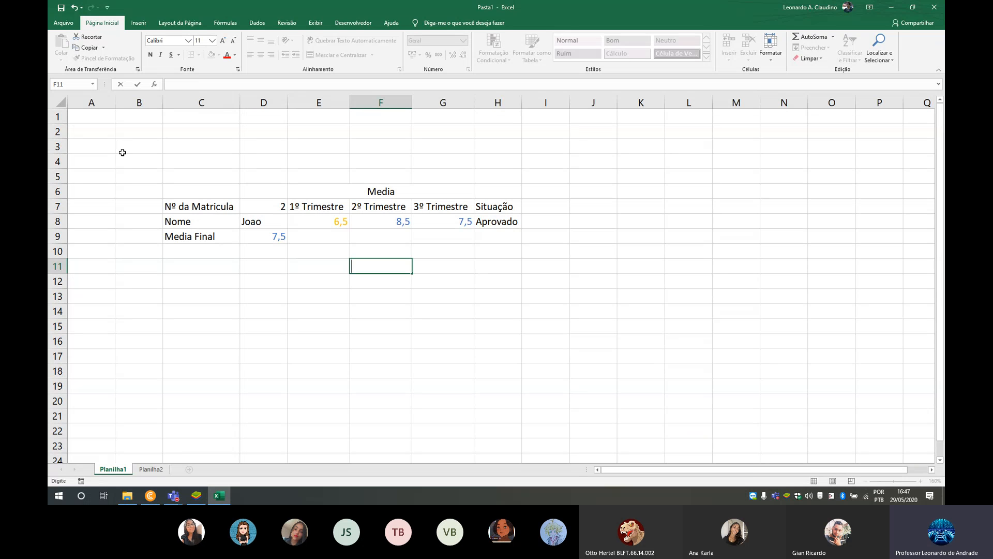
left_click_drag(104, 146, 735, 341)
left_click(383, 296)
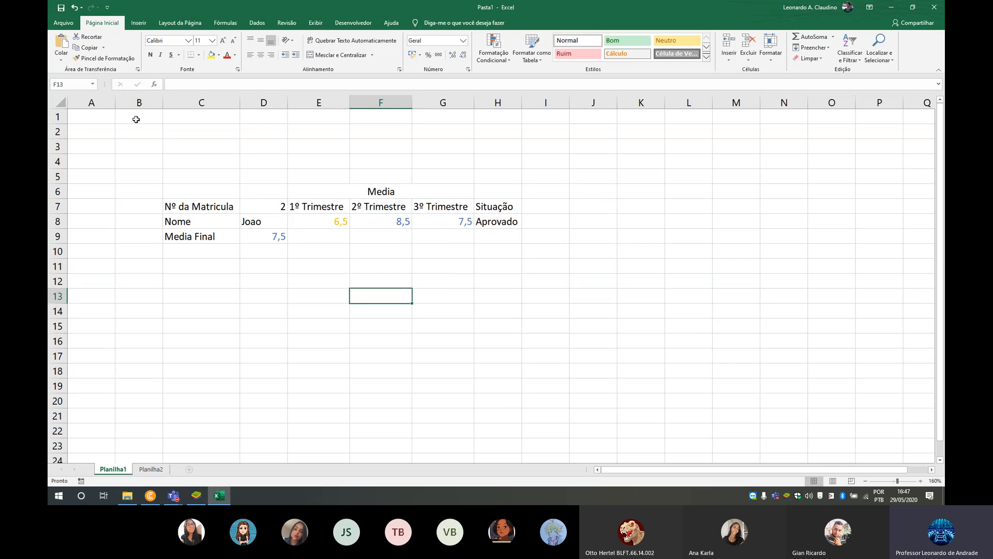
left_click_drag(101, 118, 625, 311)
left_click(425, 392)
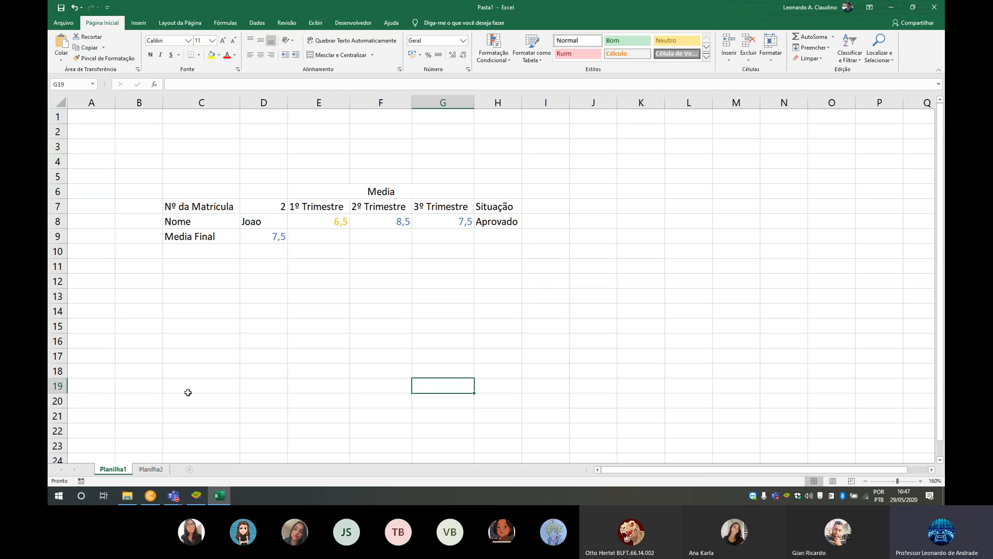
- Start a new student record in row 6 of Planilha2, with 5 in A6 and the student's name in B6
left_click(151, 469)
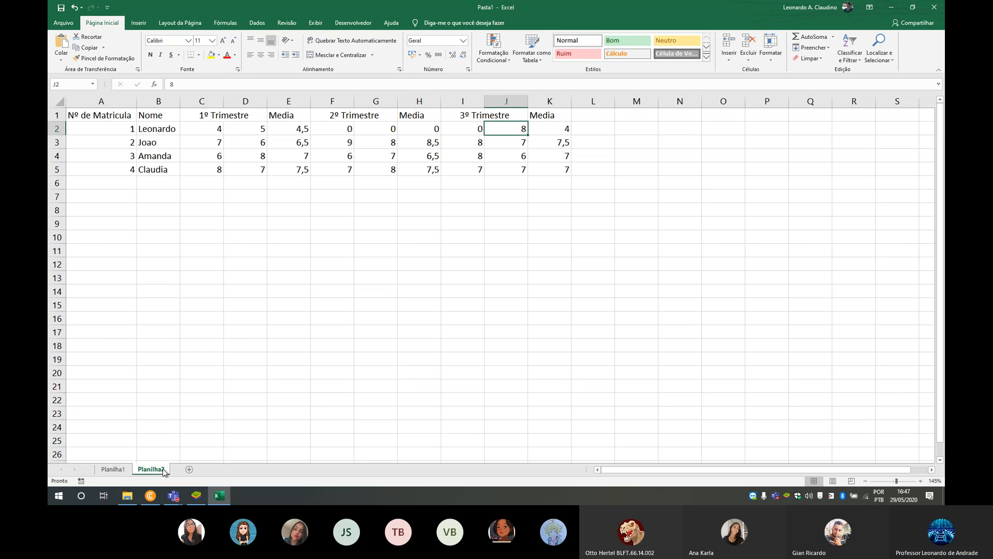
left_click(133, 186)
type("5")
key("Tab")
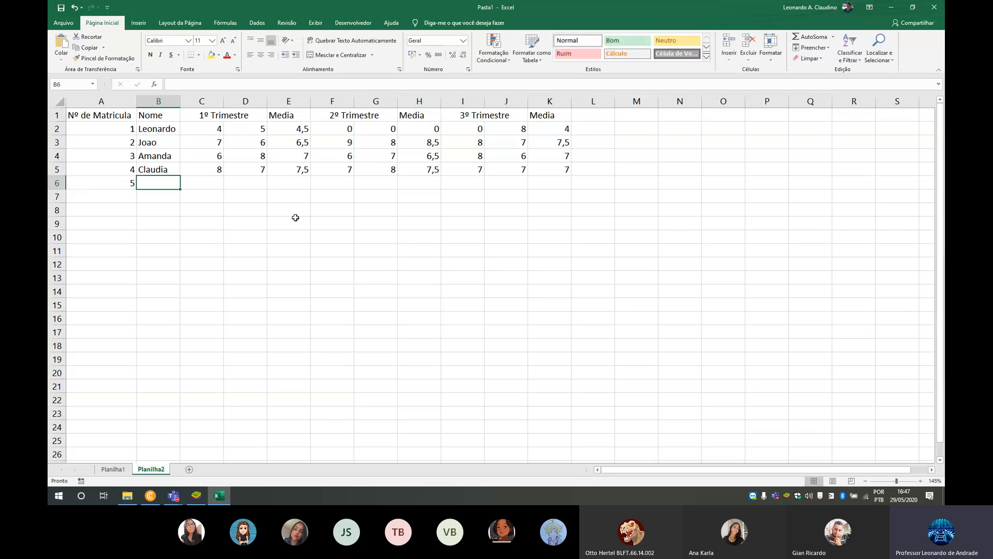
type("Maria")
key("Tab")
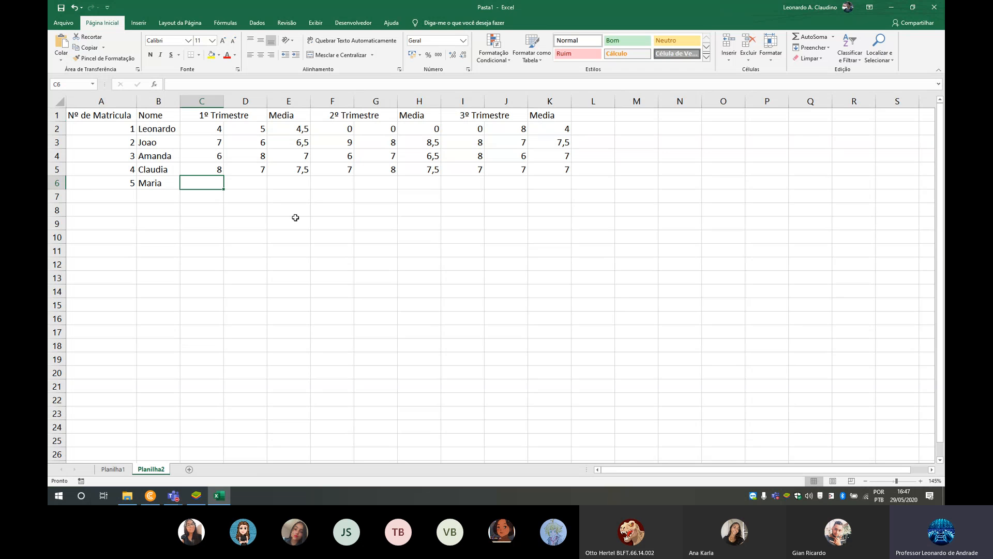
- Enter the new student's 1º Trimestre grades in row 6: 5 in C6 and 8 in D6
type("5")
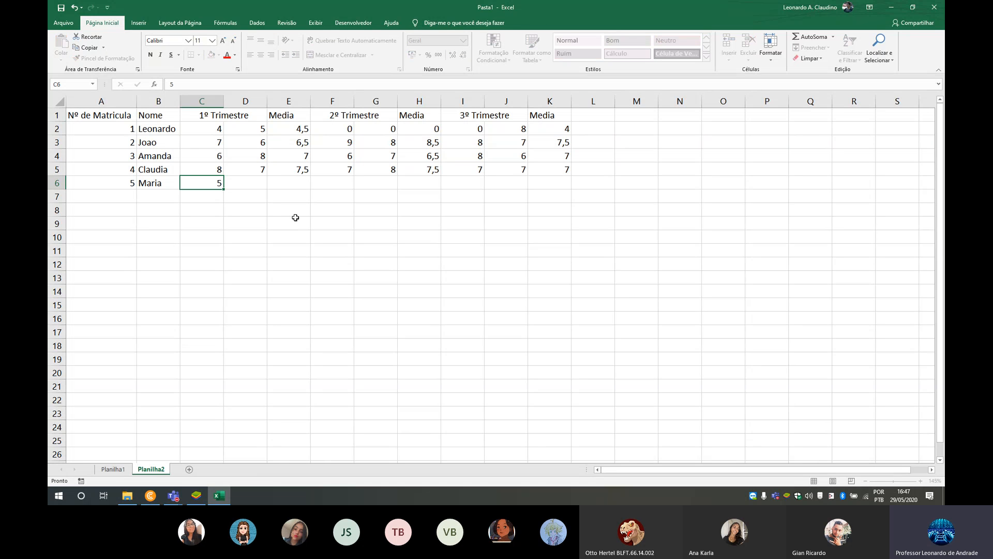
key("Tab")
type("8")
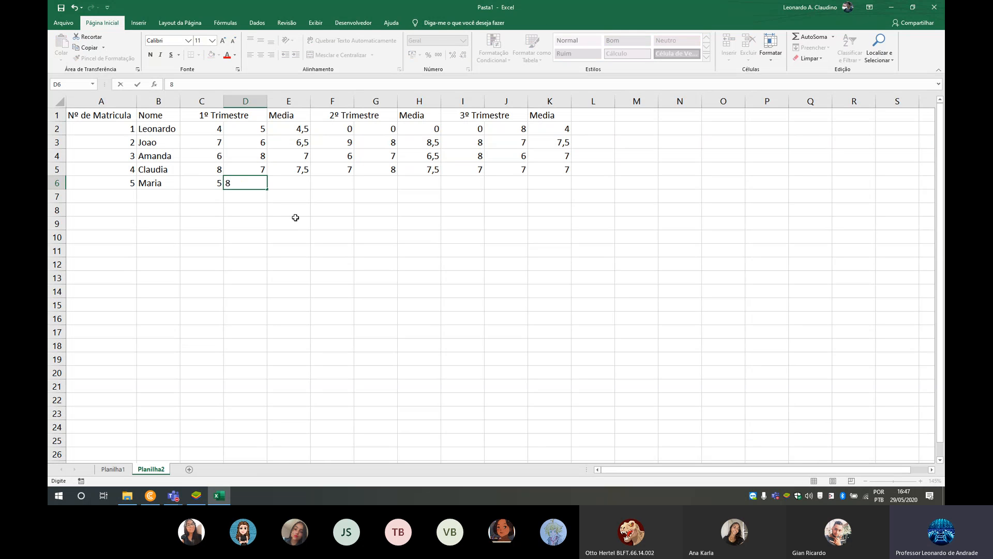
key("Tab")
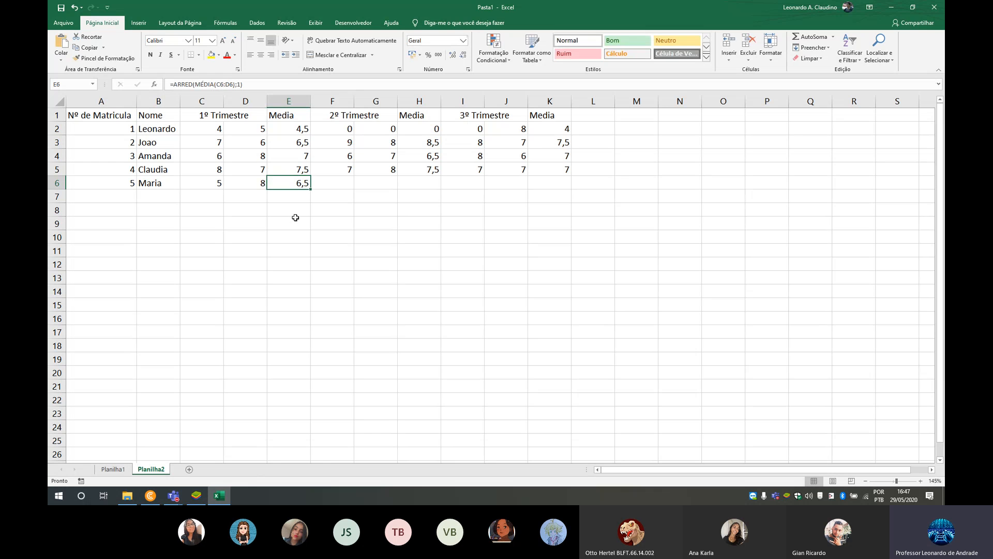
key("Tab")
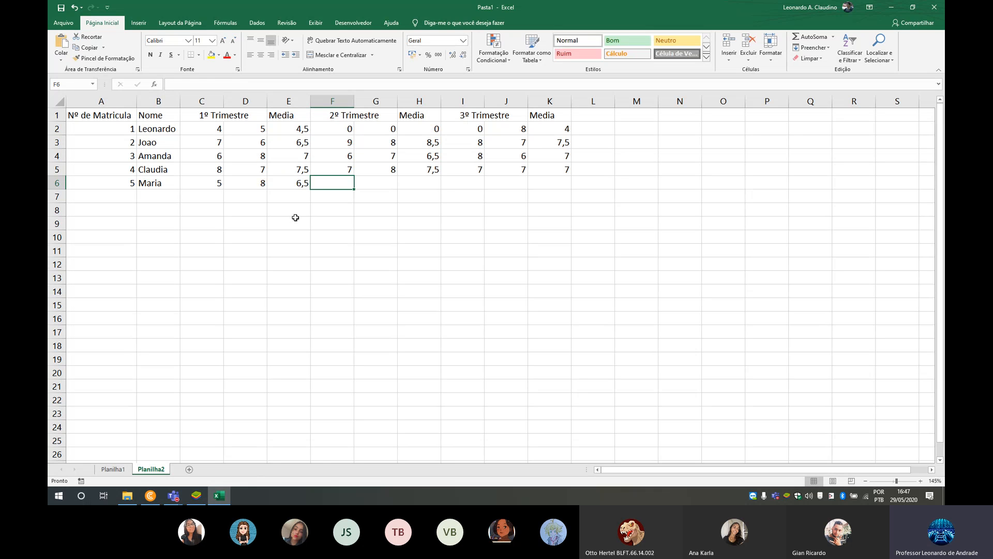
- Enter the new student's 2º Trimestre grades in row 6: 6 in F6 and 8 in G6
type("6")
key("Tab")
type("8")
key("Tab")
- Enter the new student's 3º Trimestre grades in row 6: 8 in I6 and 6 in J6
key("Tab")
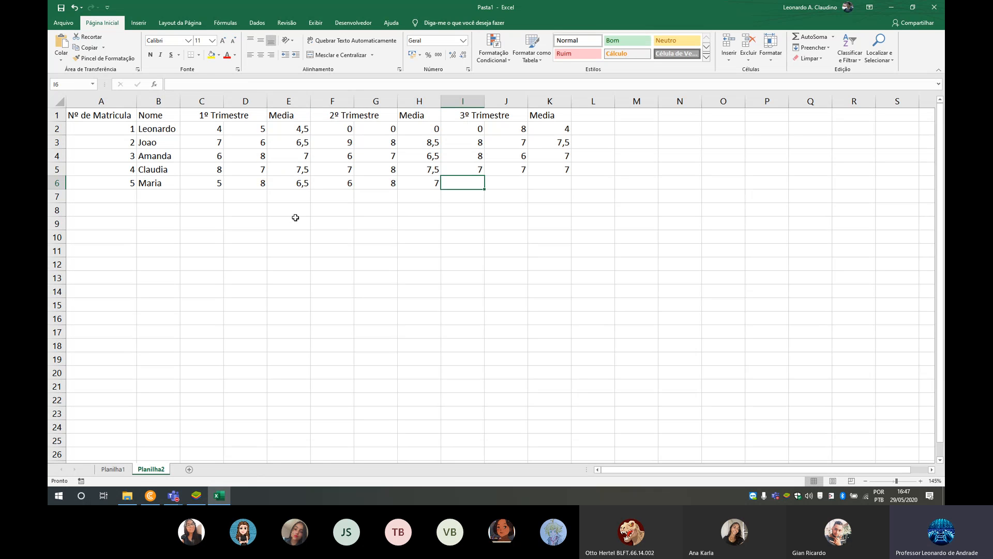
type("8")
key("Tab")
type("6")
key("Tab")
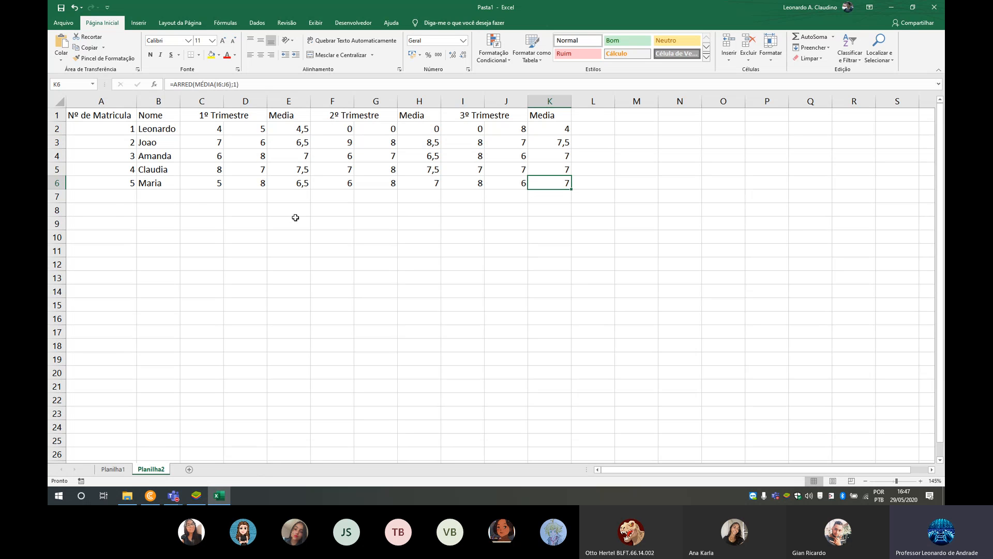
- Return to Planilha1 and test the lookup by setting Nº da Matricula in D7 to 5
left_click(123, 470)
left_click_drag(313, 223, 440, 222)
left_click(286, 236)
left_click(369, 311)
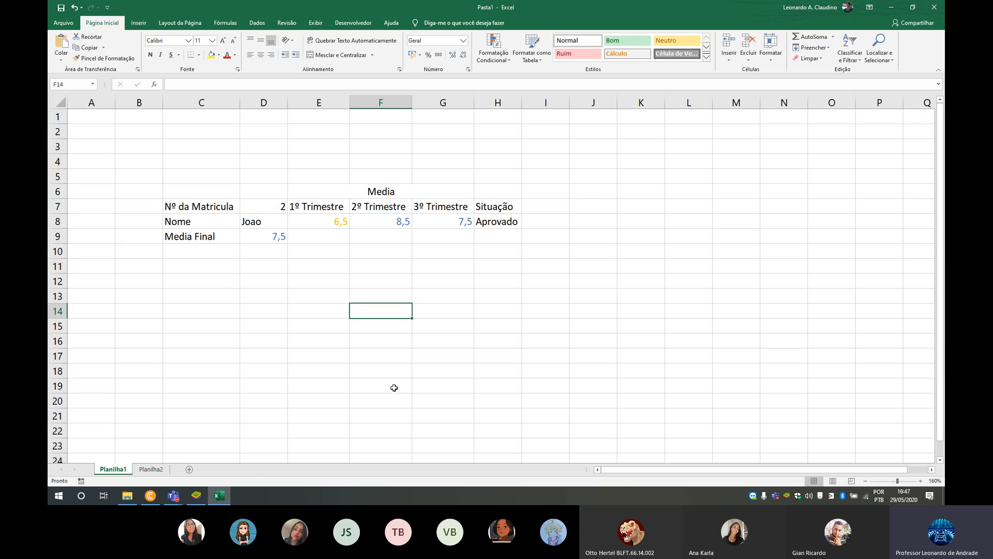
left_click(270, 207)
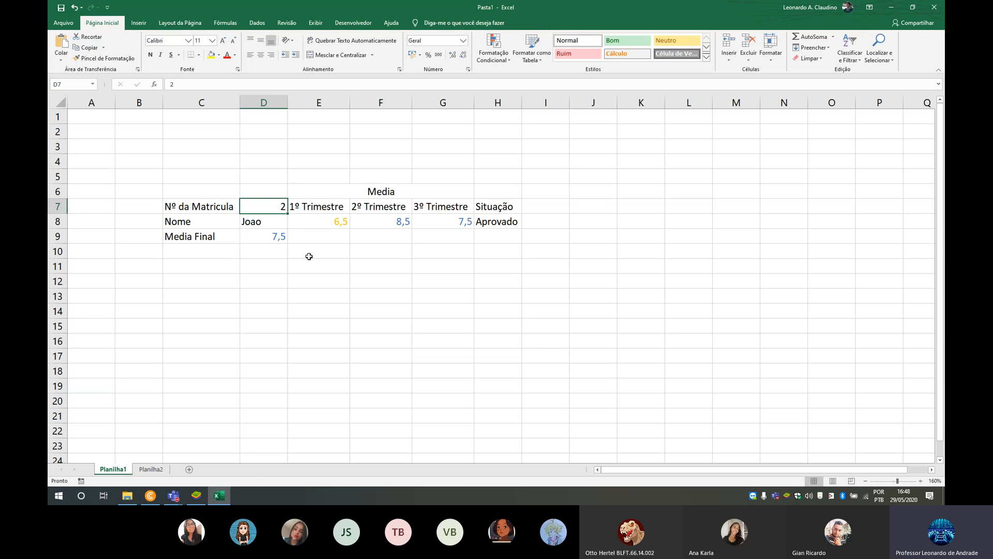
type("5")
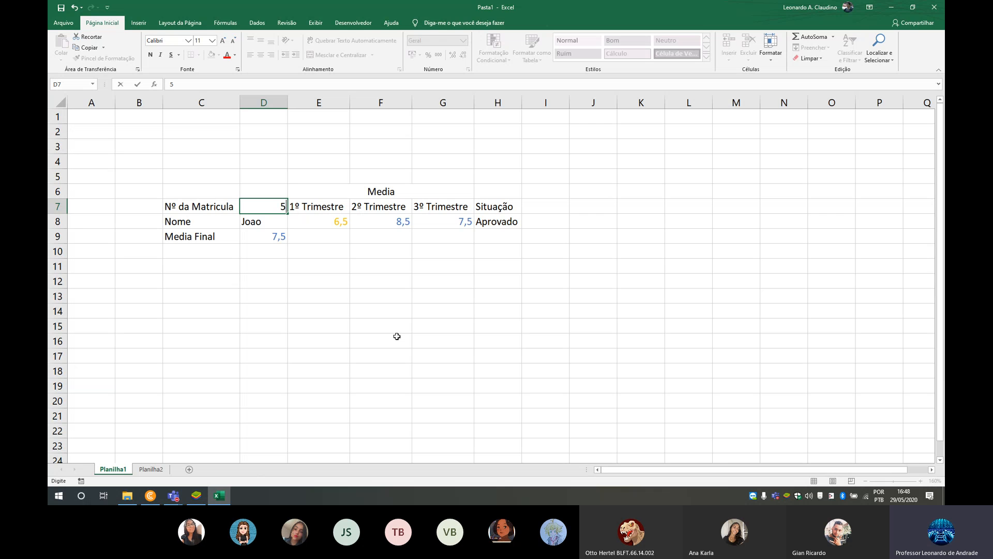
key("Return")
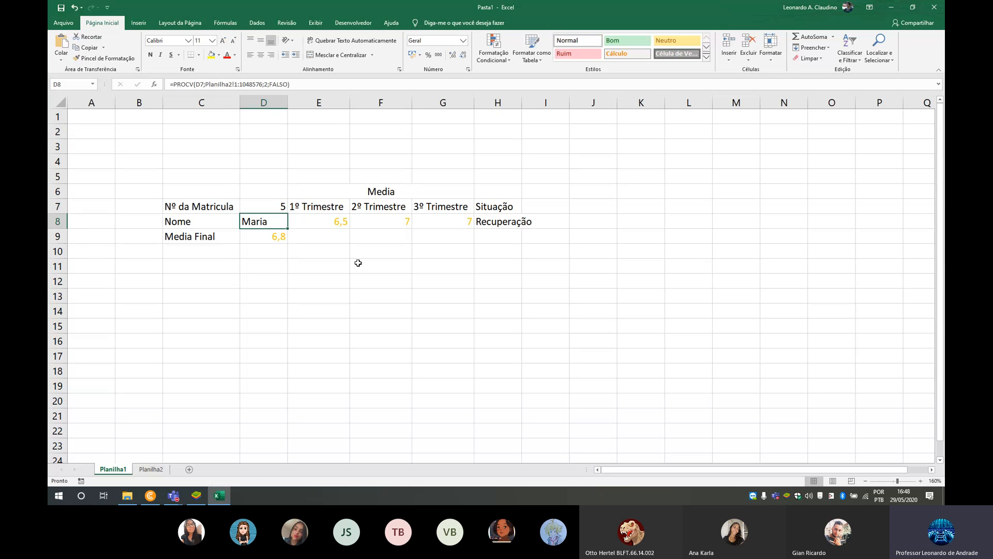
- Set Nº da Matricula in D7 to 1 to look up the first student's record
left_click(274, 207)
type("1")
left_click(343, 250)
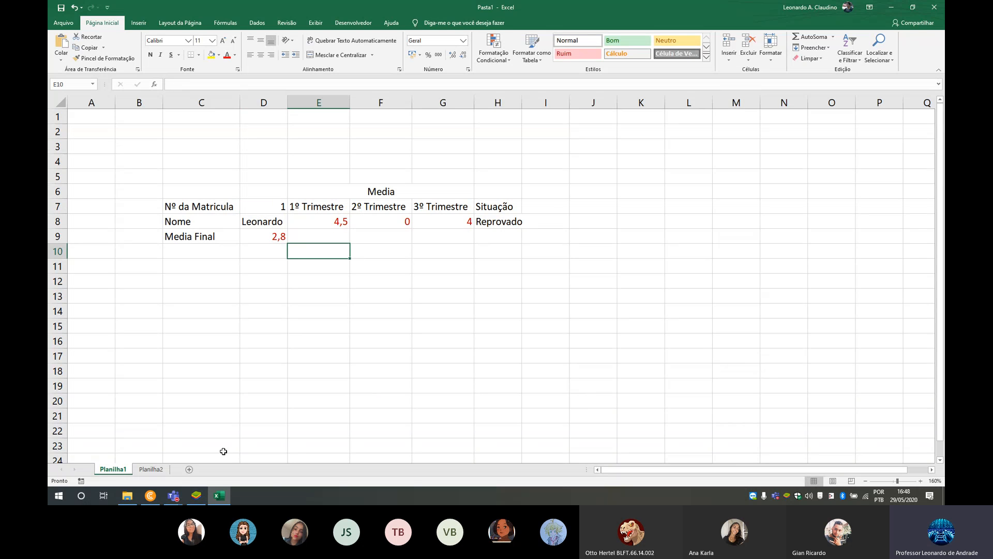
mouse_move(173, 495)
left_click(205, 442)
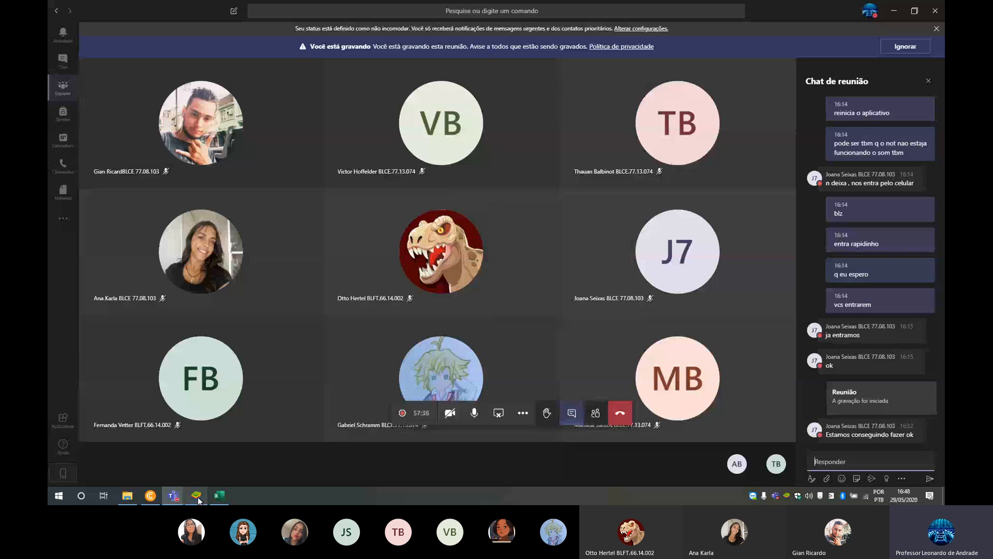
left_click(220, 496)
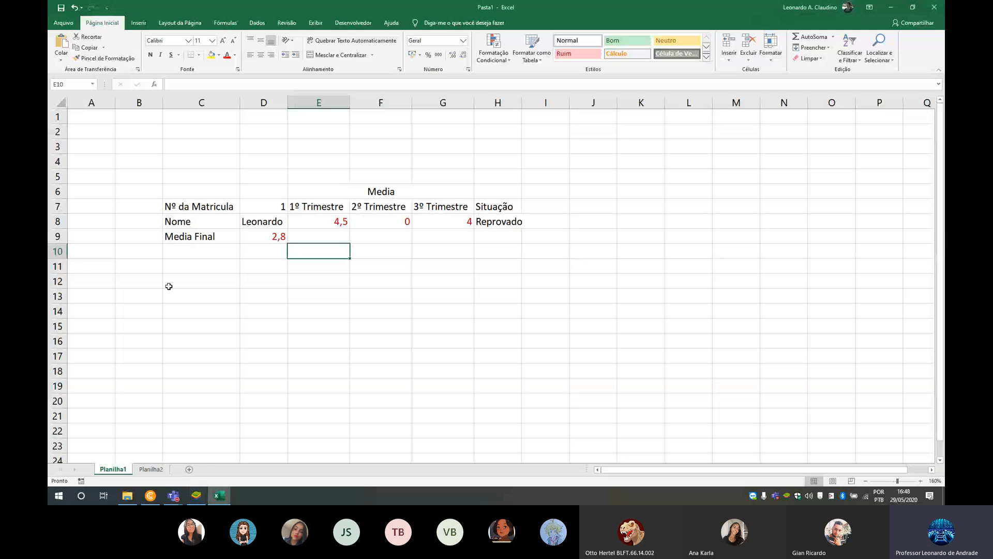
left_click(155, 470)
left_click(119, 470)
left_click(149, 470)
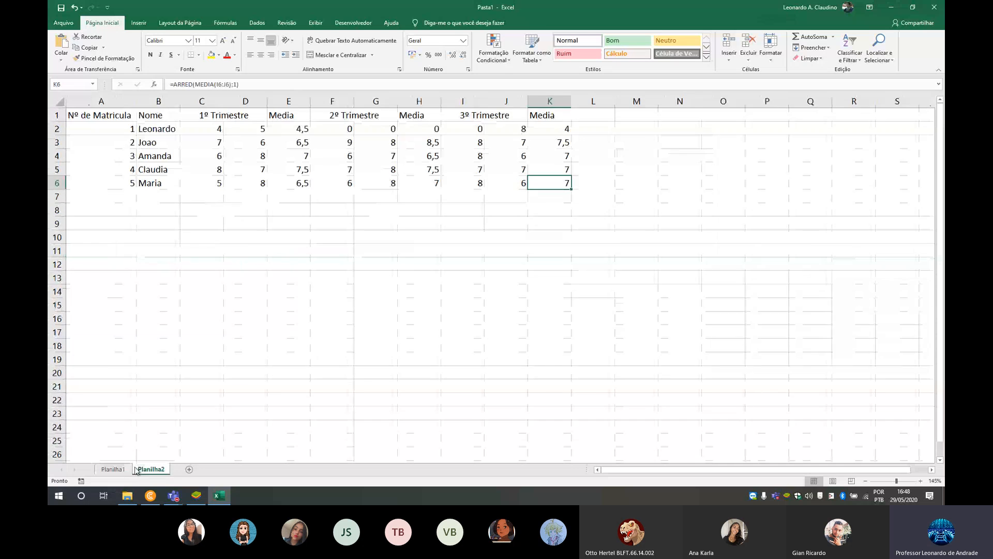
left_click(122, 470)
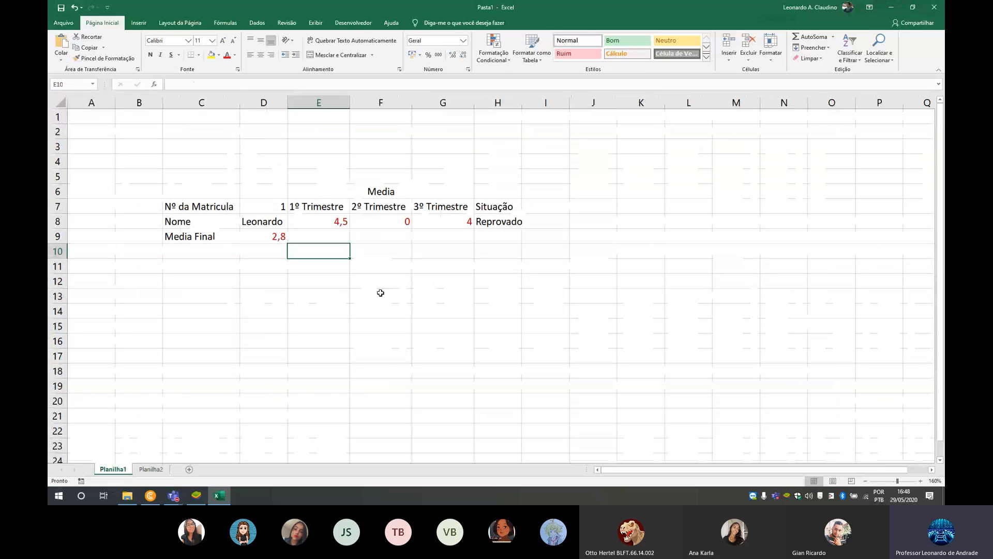
- Switch to the Microsoft Teams meeting and request to stop its recording
left_click(184, 493)
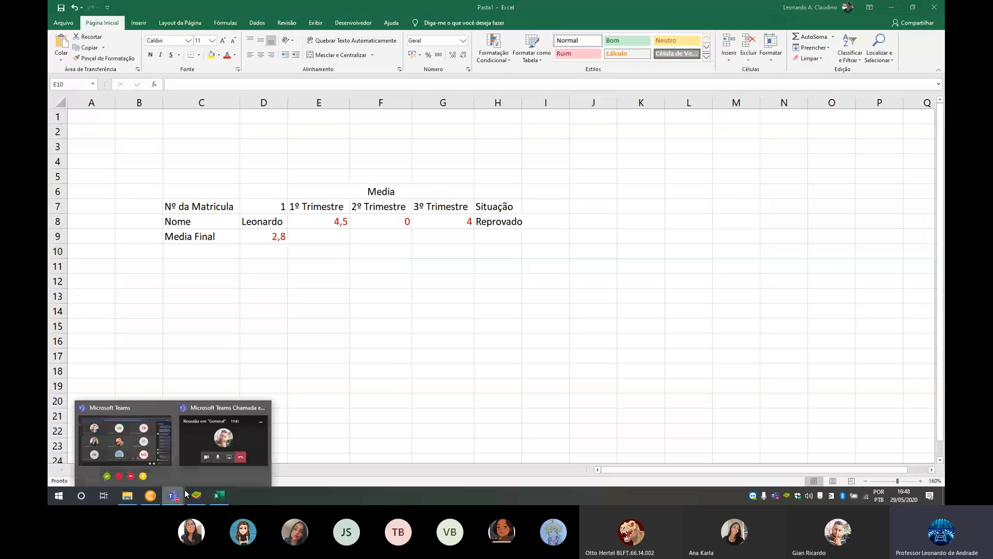
left_click(127, 440)
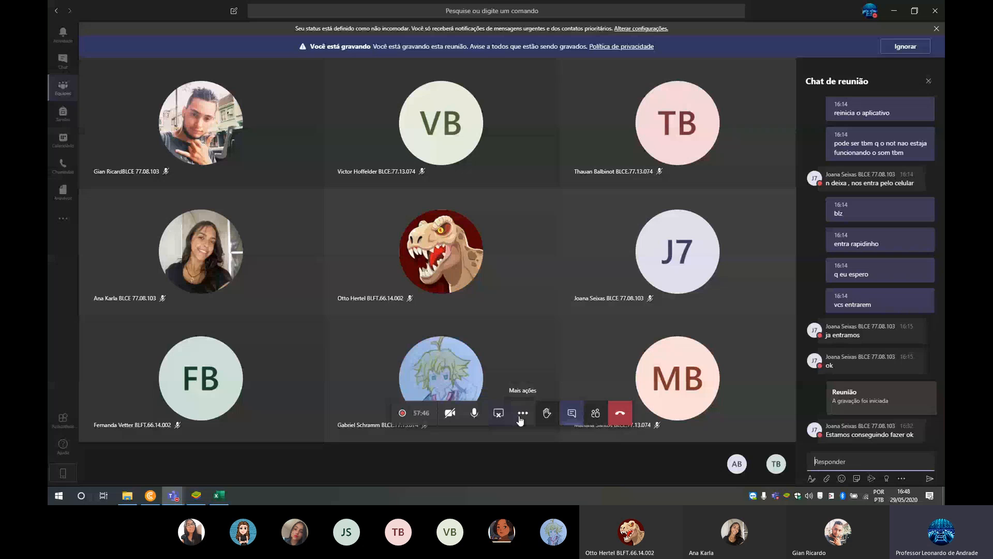
left_click(522, 413)
left_click(494, 362)
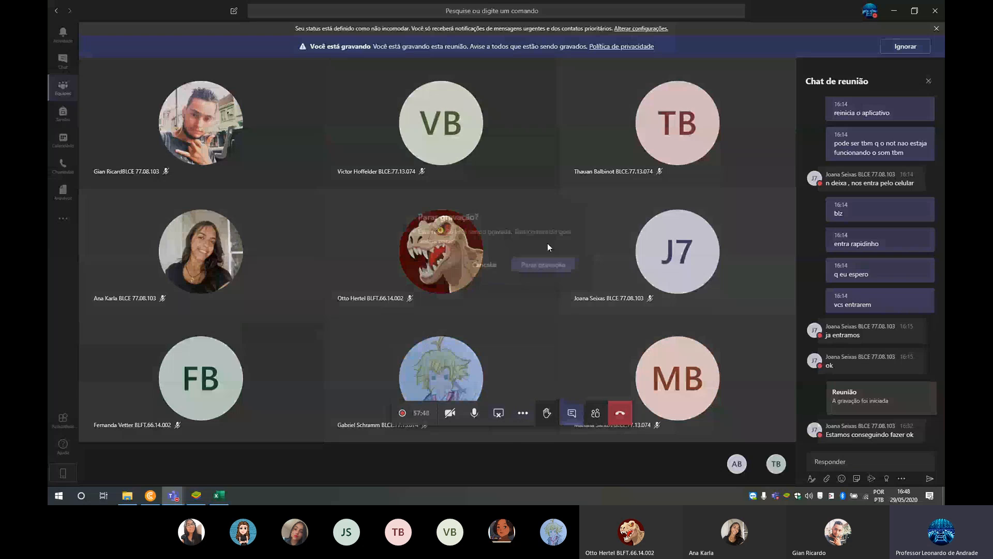